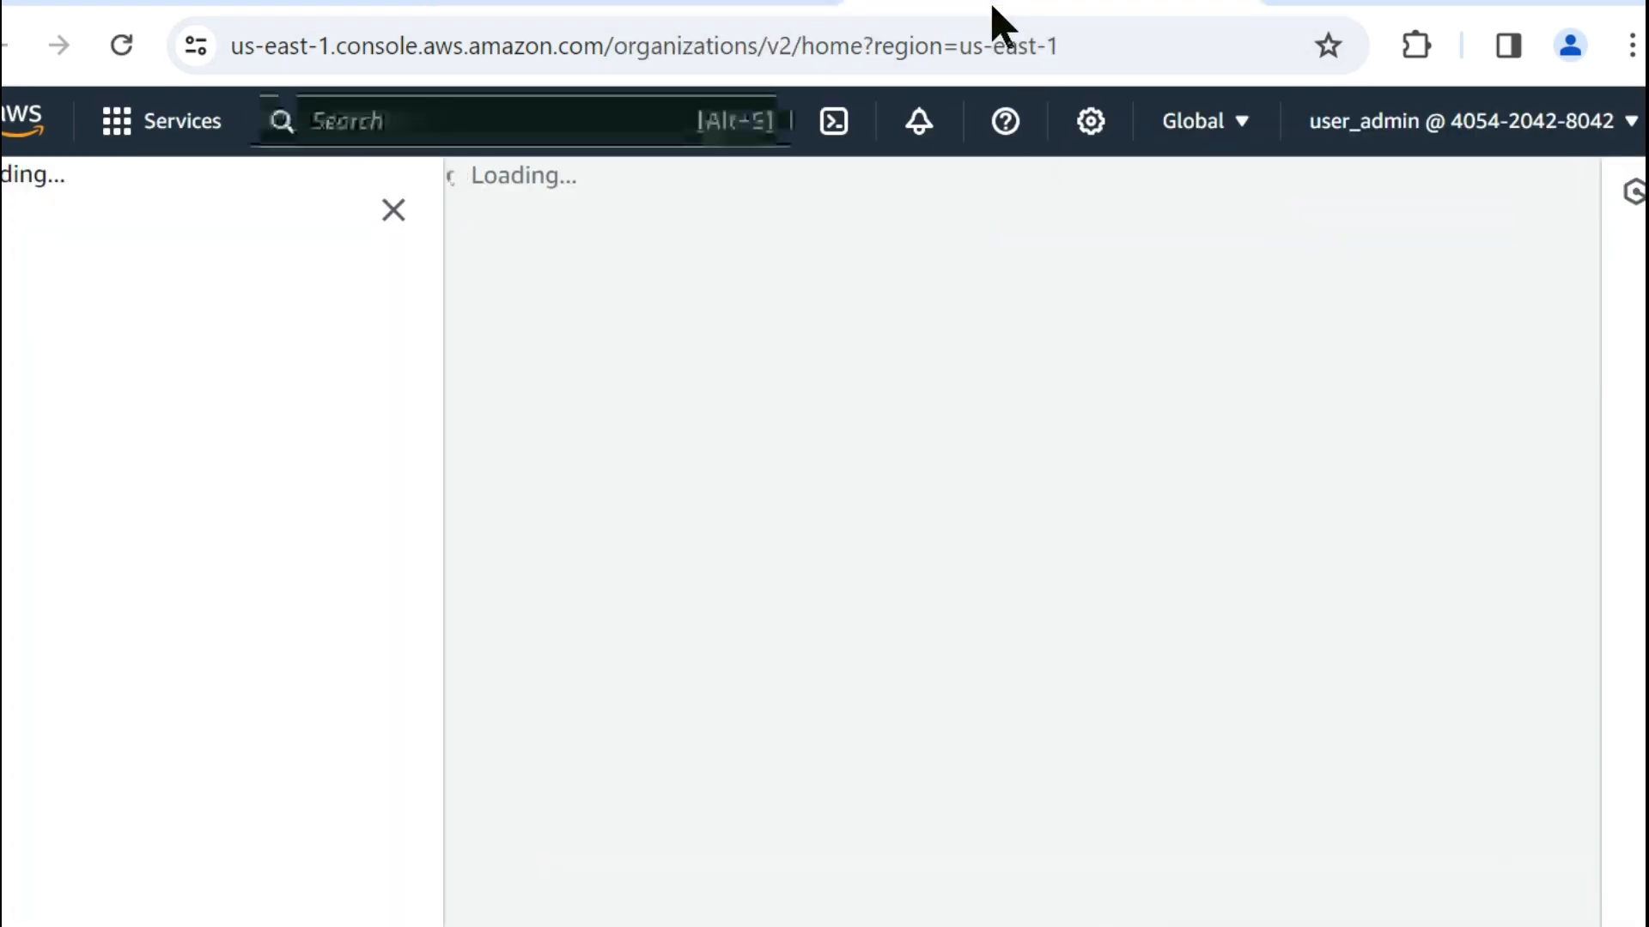
Expand the testOU organizational unit in the AWS Organizations hierarchy to show its member account.
scroll(1021, 566, down, 2)
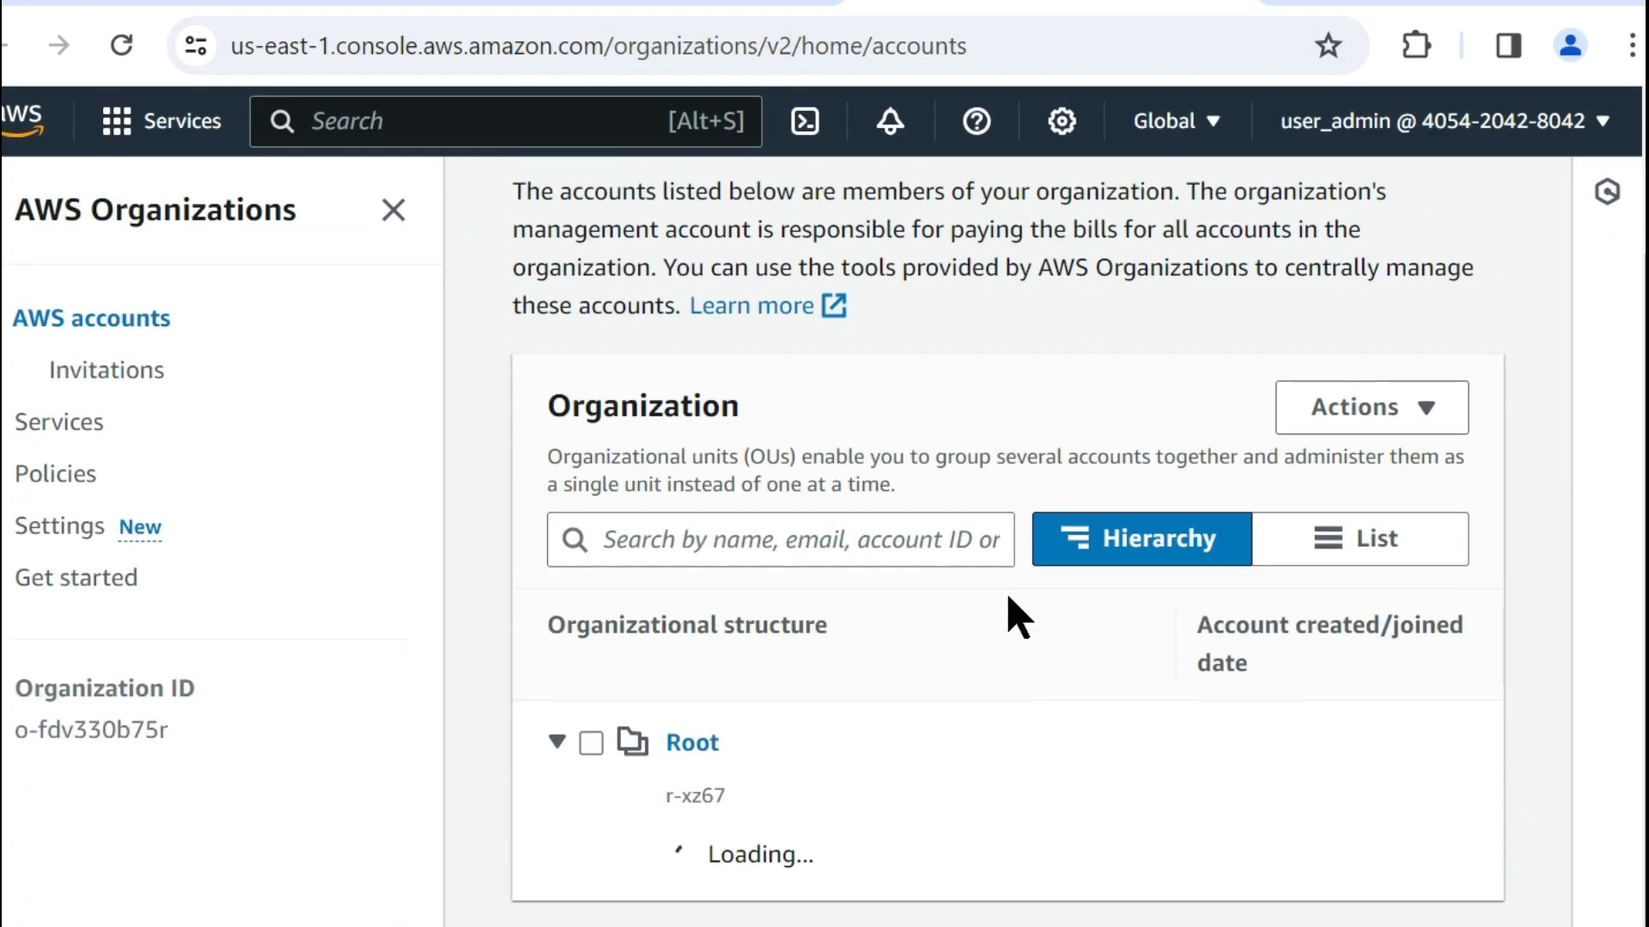
scroll(911, 837, down, 3)
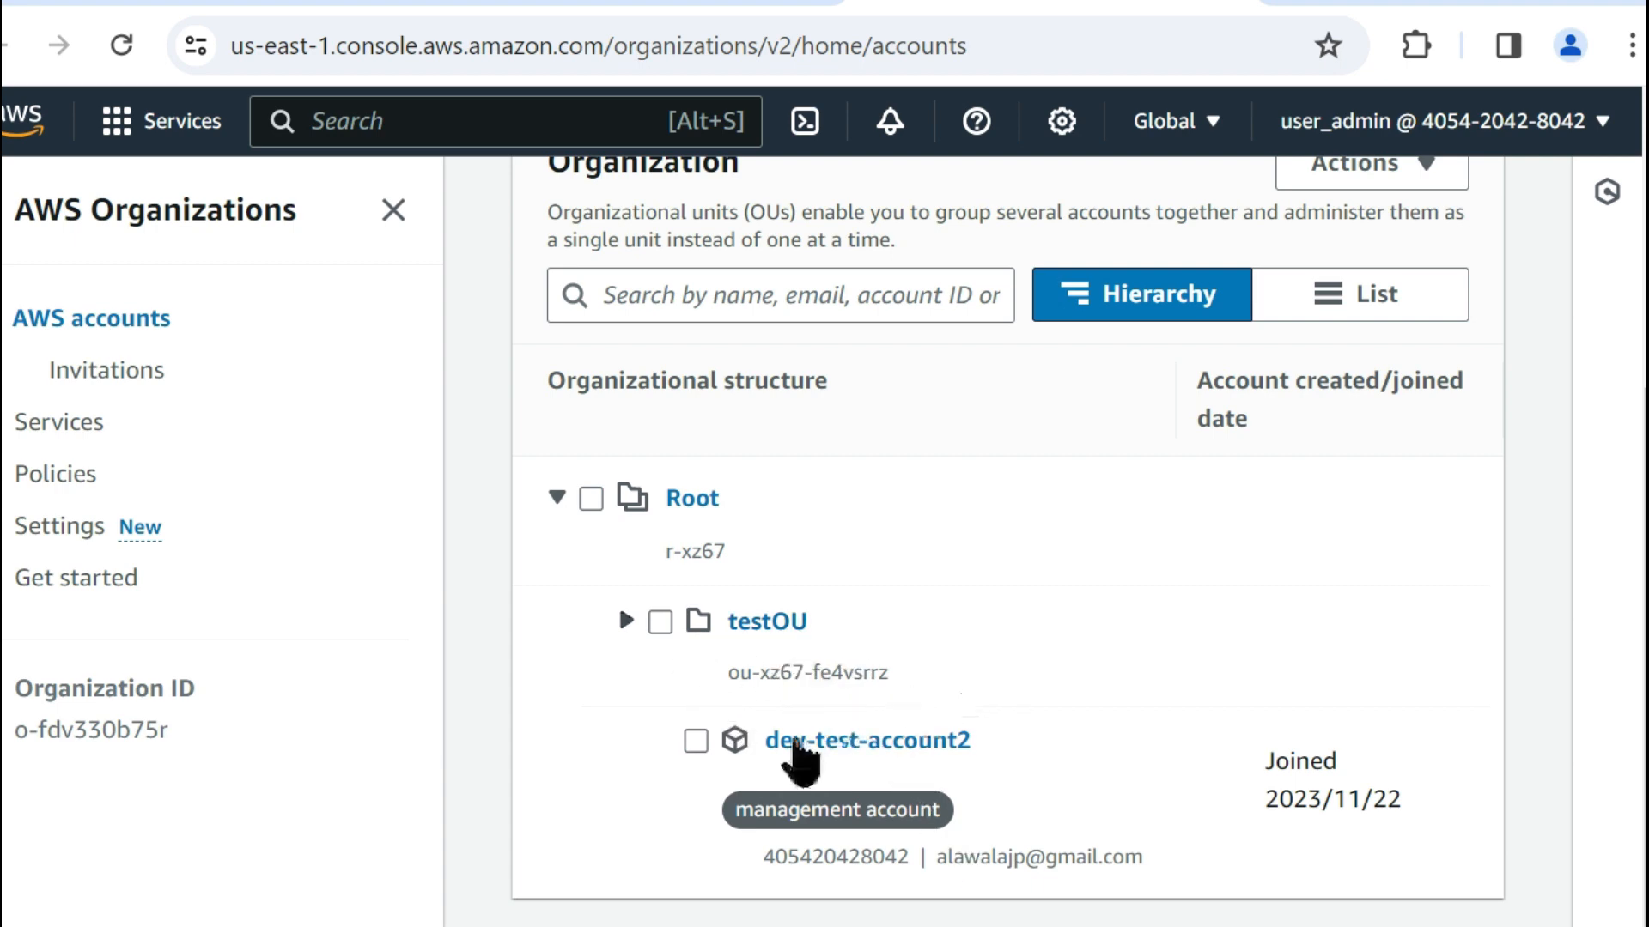
click(634, 621)
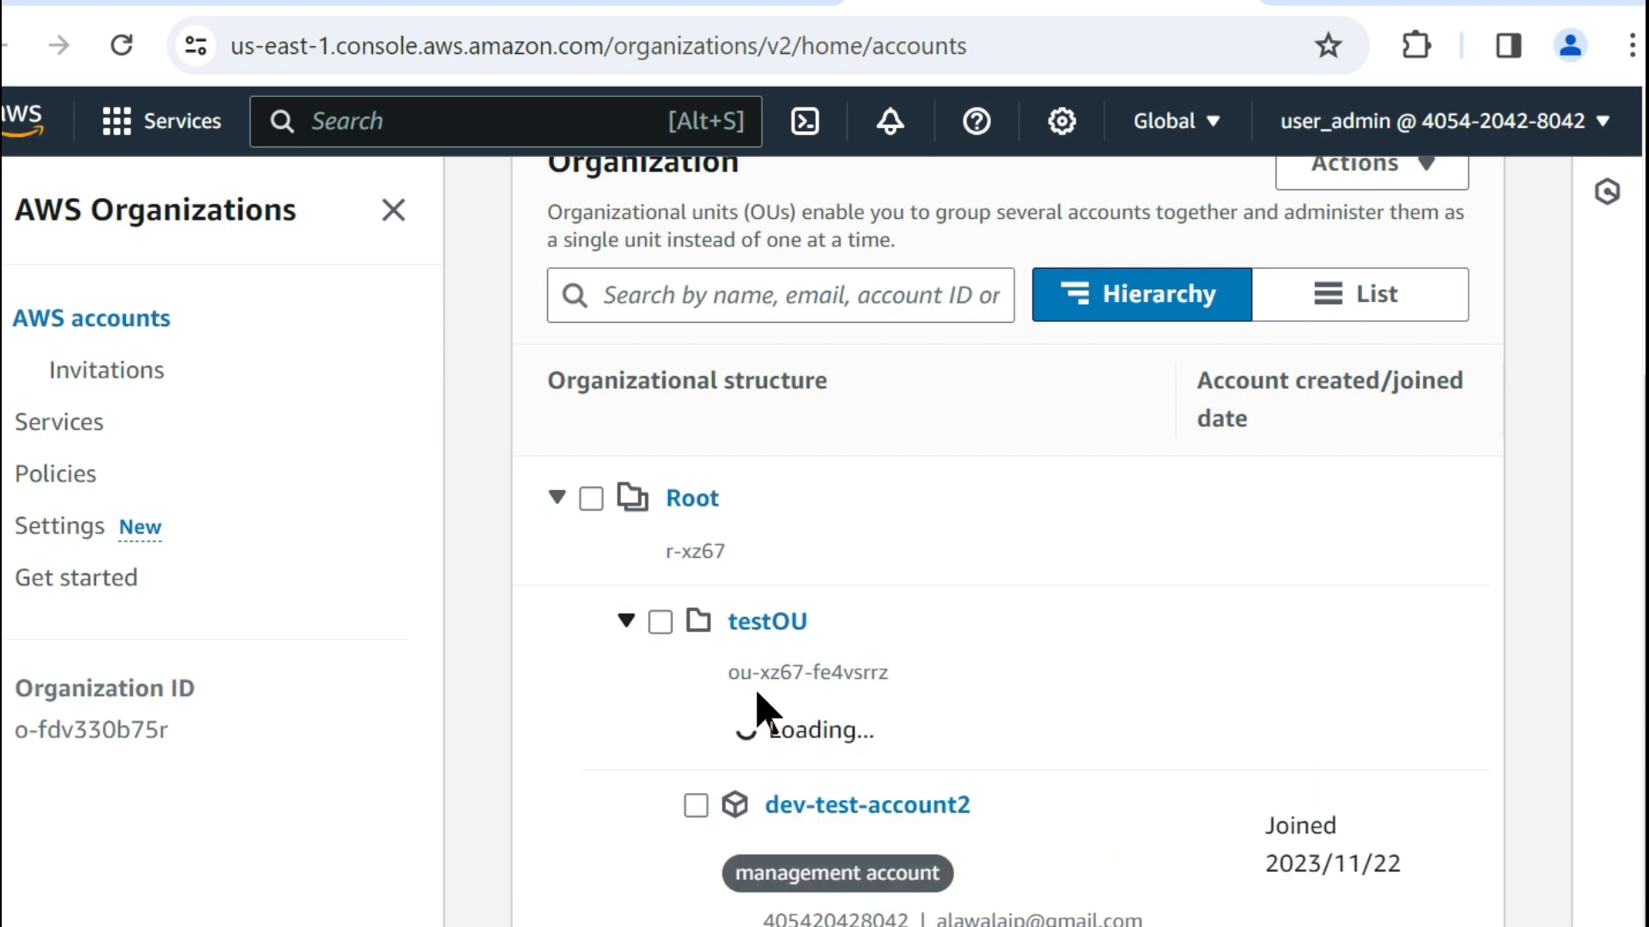
scroll(988, 783, down, 2)
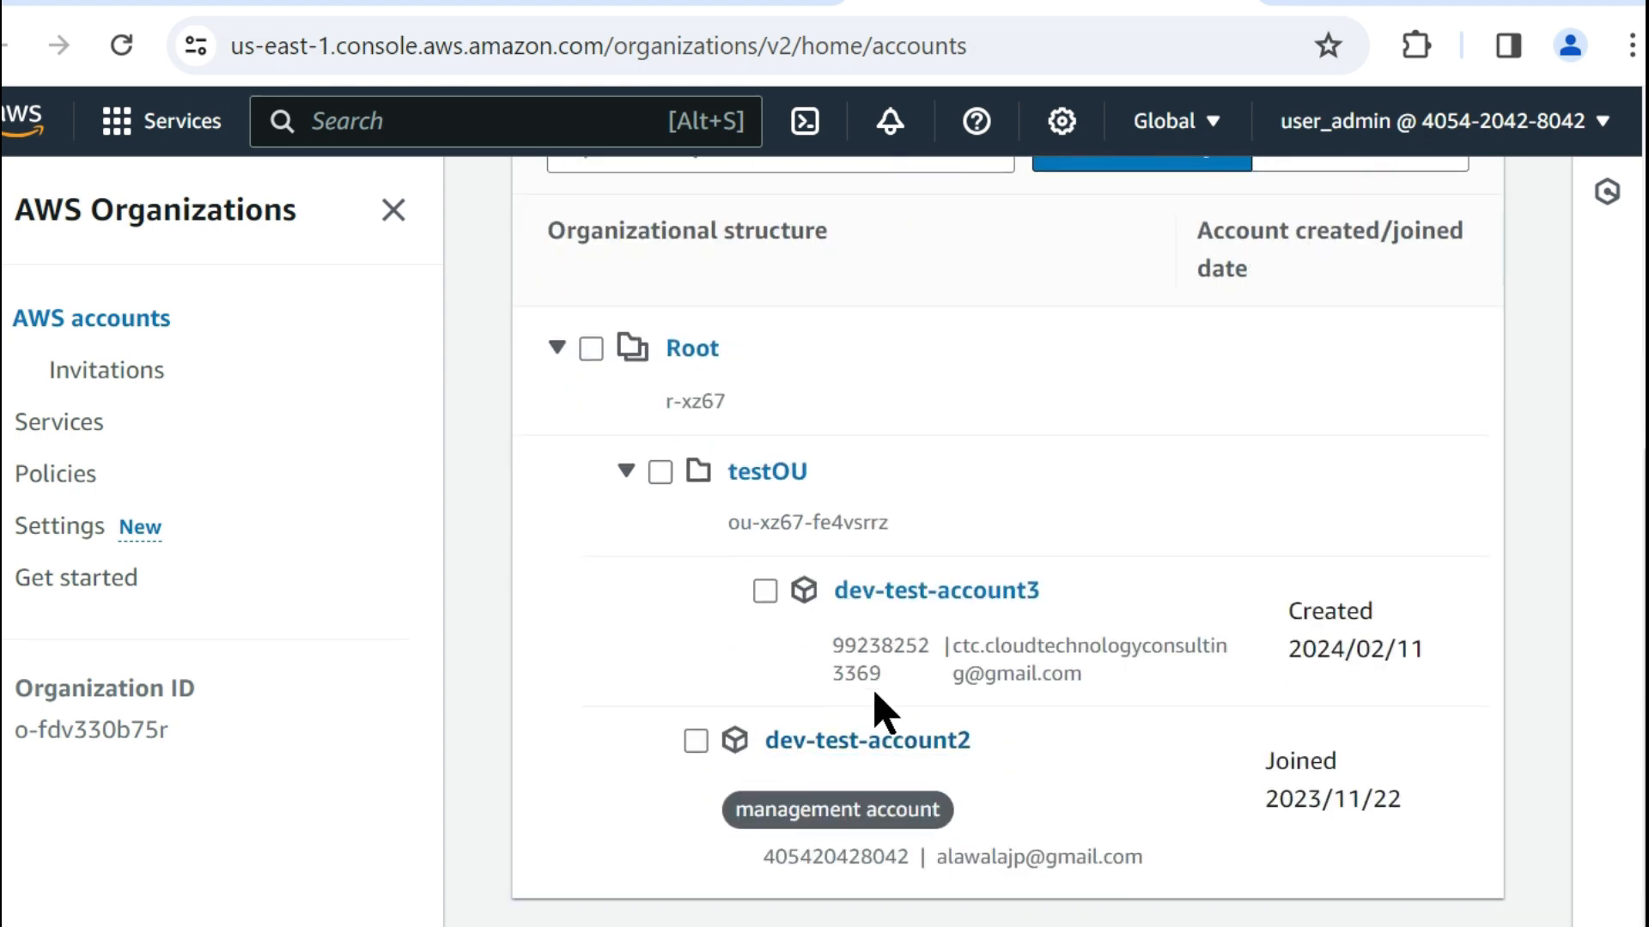
Compare the account IDs of dev-test-account3 and the management account dev-test-account2 in the organization hierarchy.
double_click(880, 648)
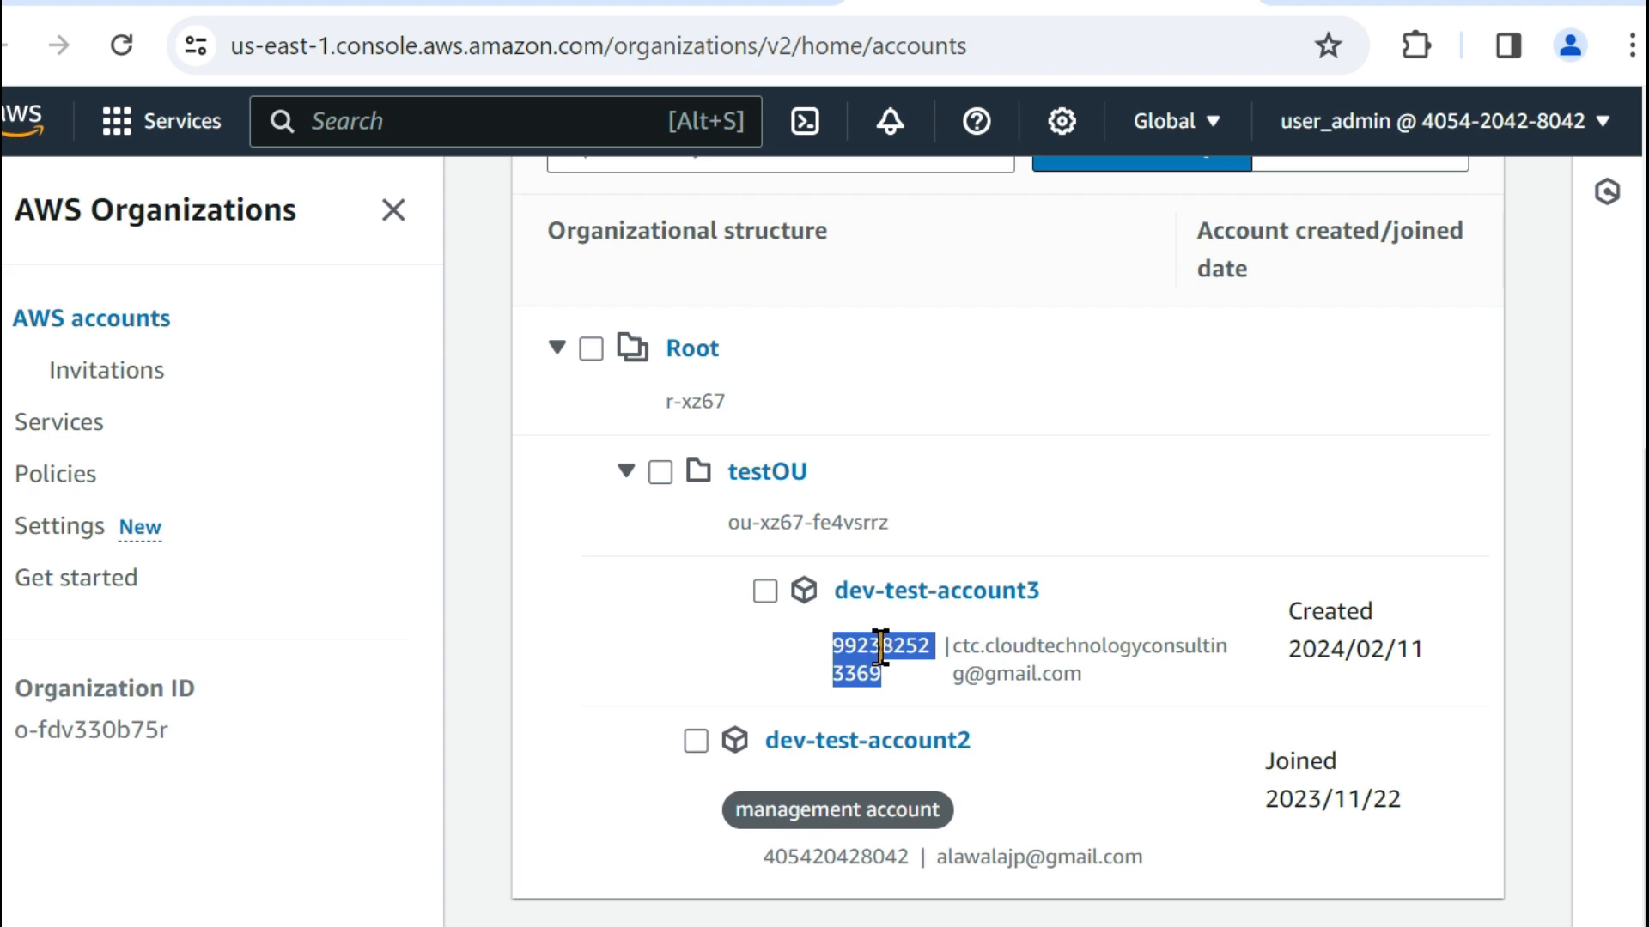
double_click(828, 854)
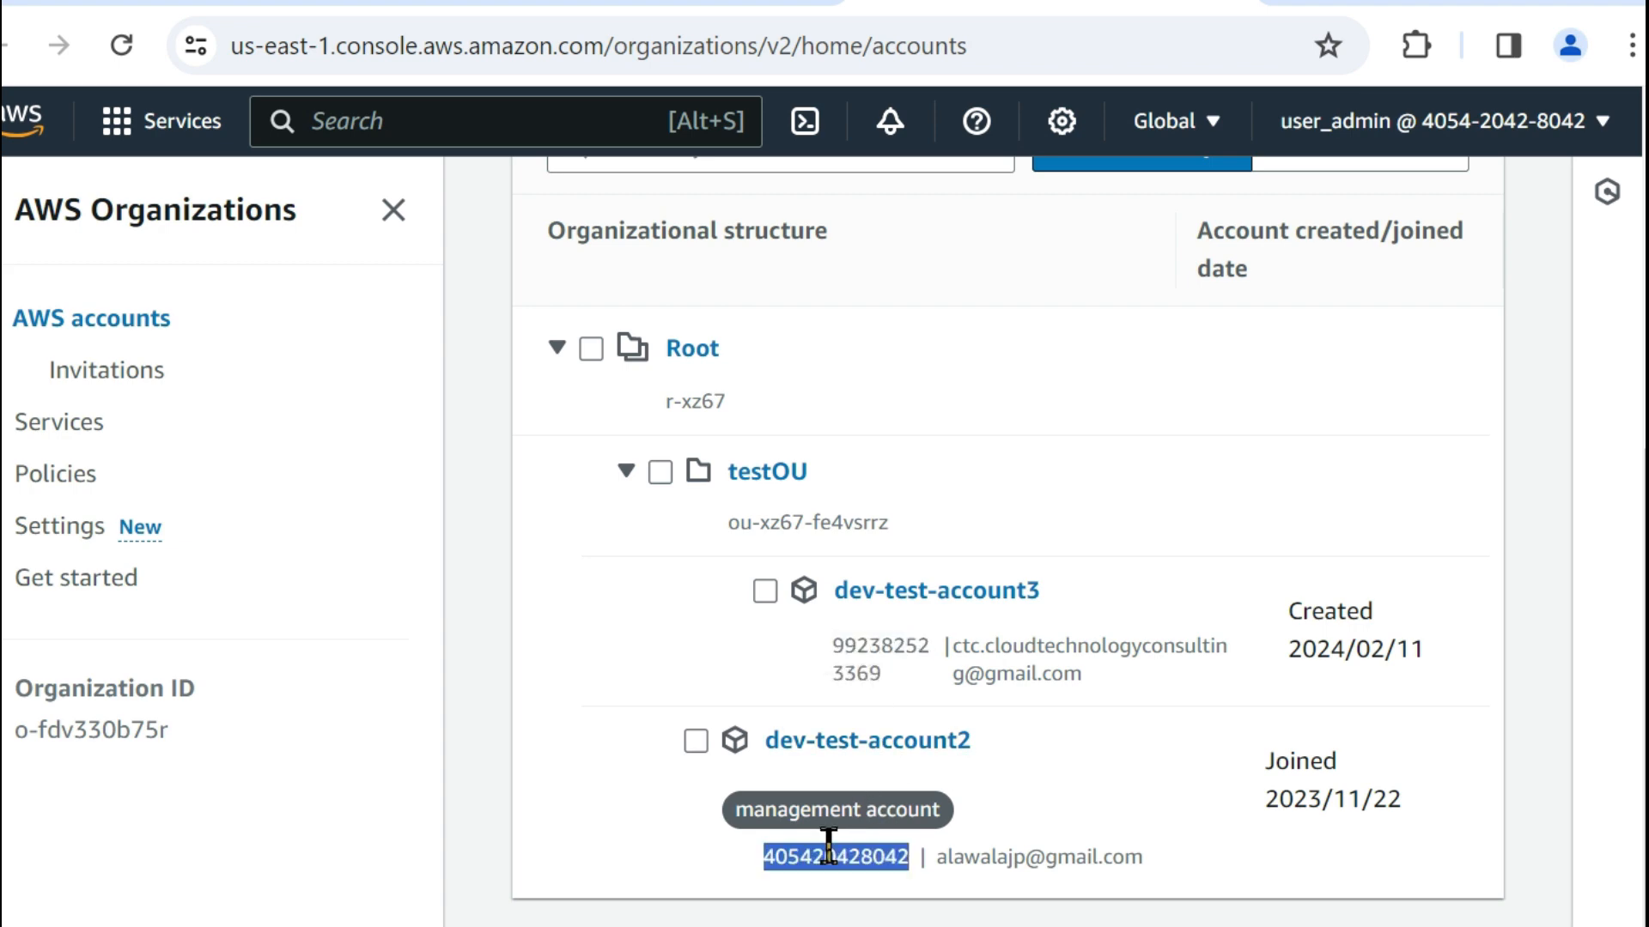
double_click(868, 643)
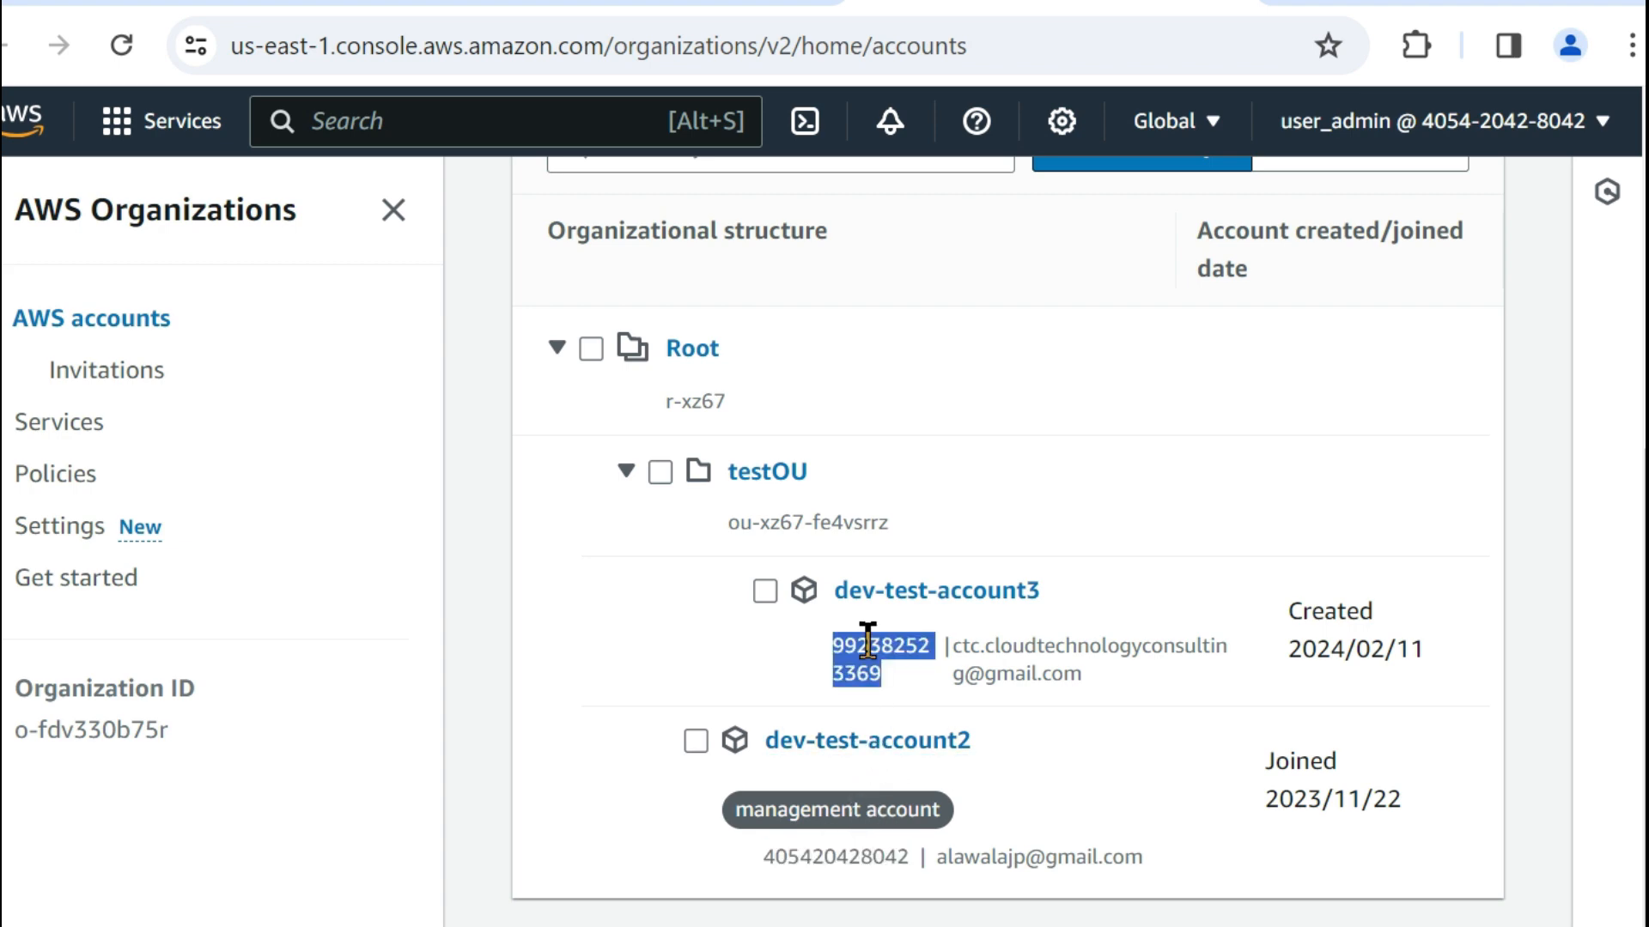
click(862, 662)
double_click(863, 657)
click(877, 654)
double_click(876, 654)
double_click(834, 857)
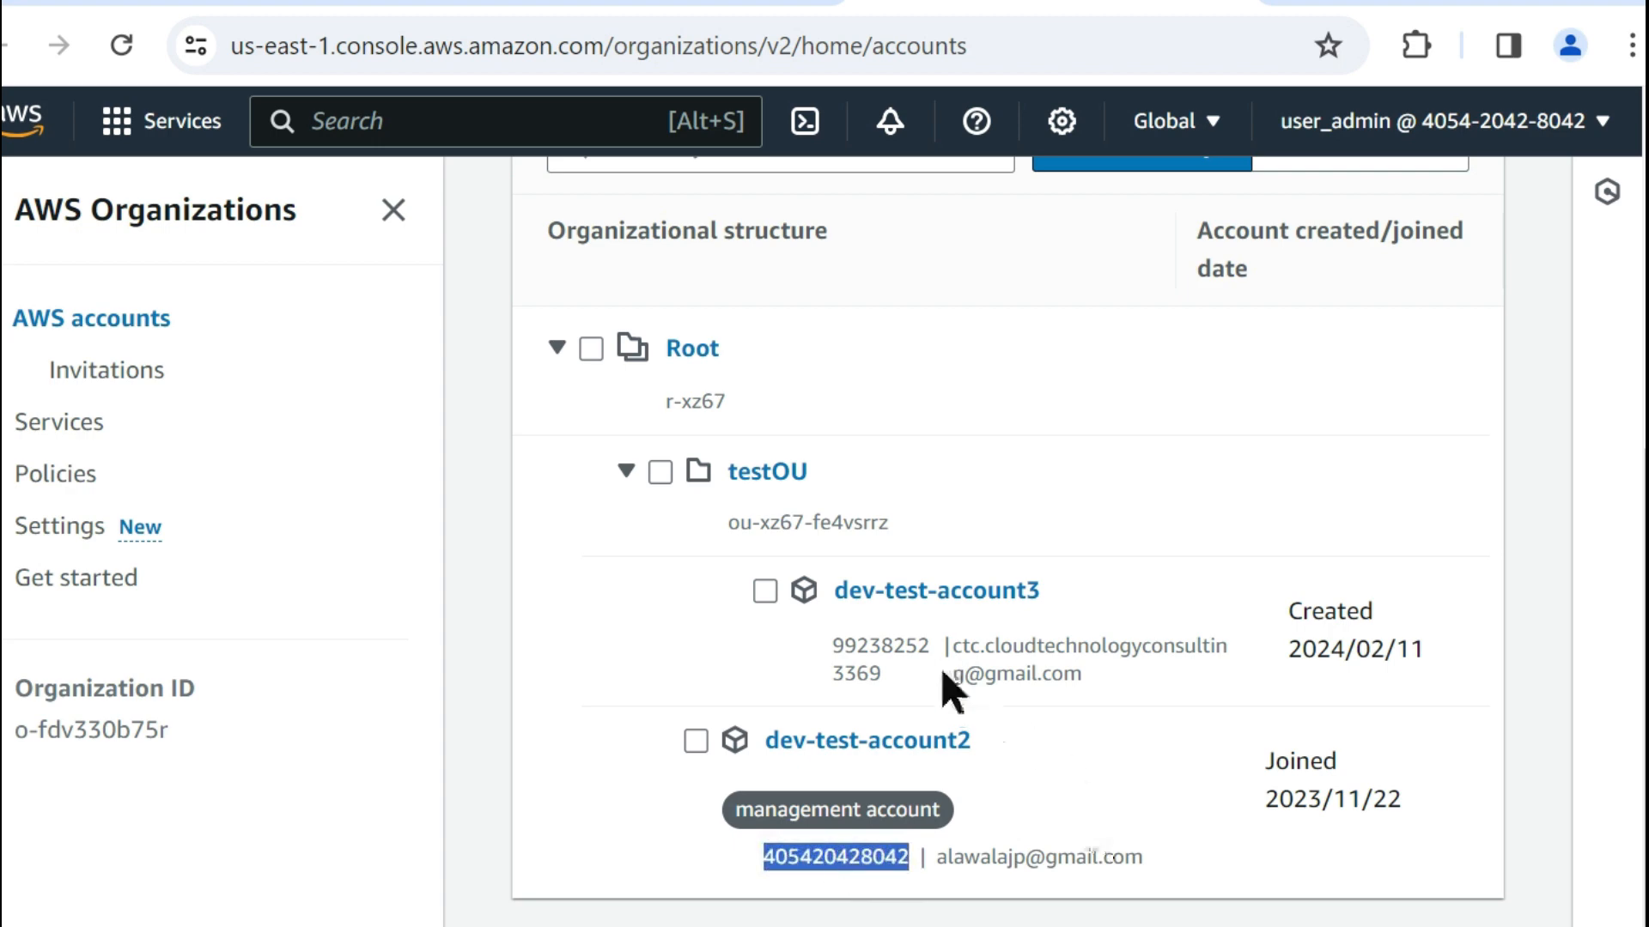
Switch to the Cloud9 IDE and review the user_admin environment-variable instructions in the cross-account-access file.
click(1365, 841)
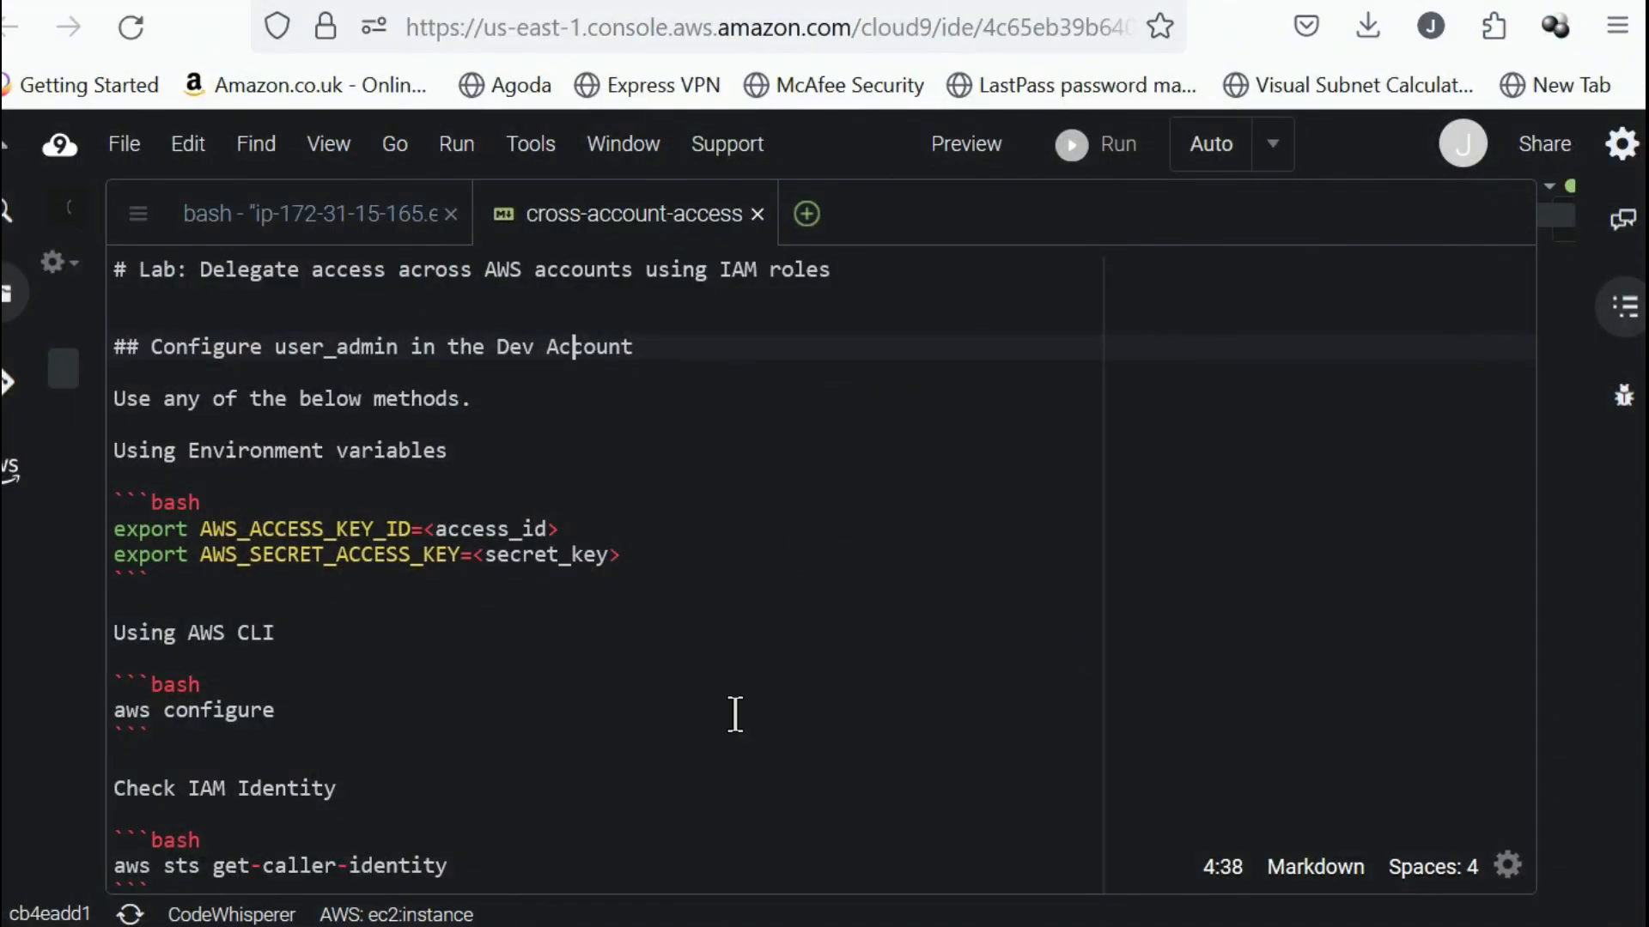
click(736, 713)
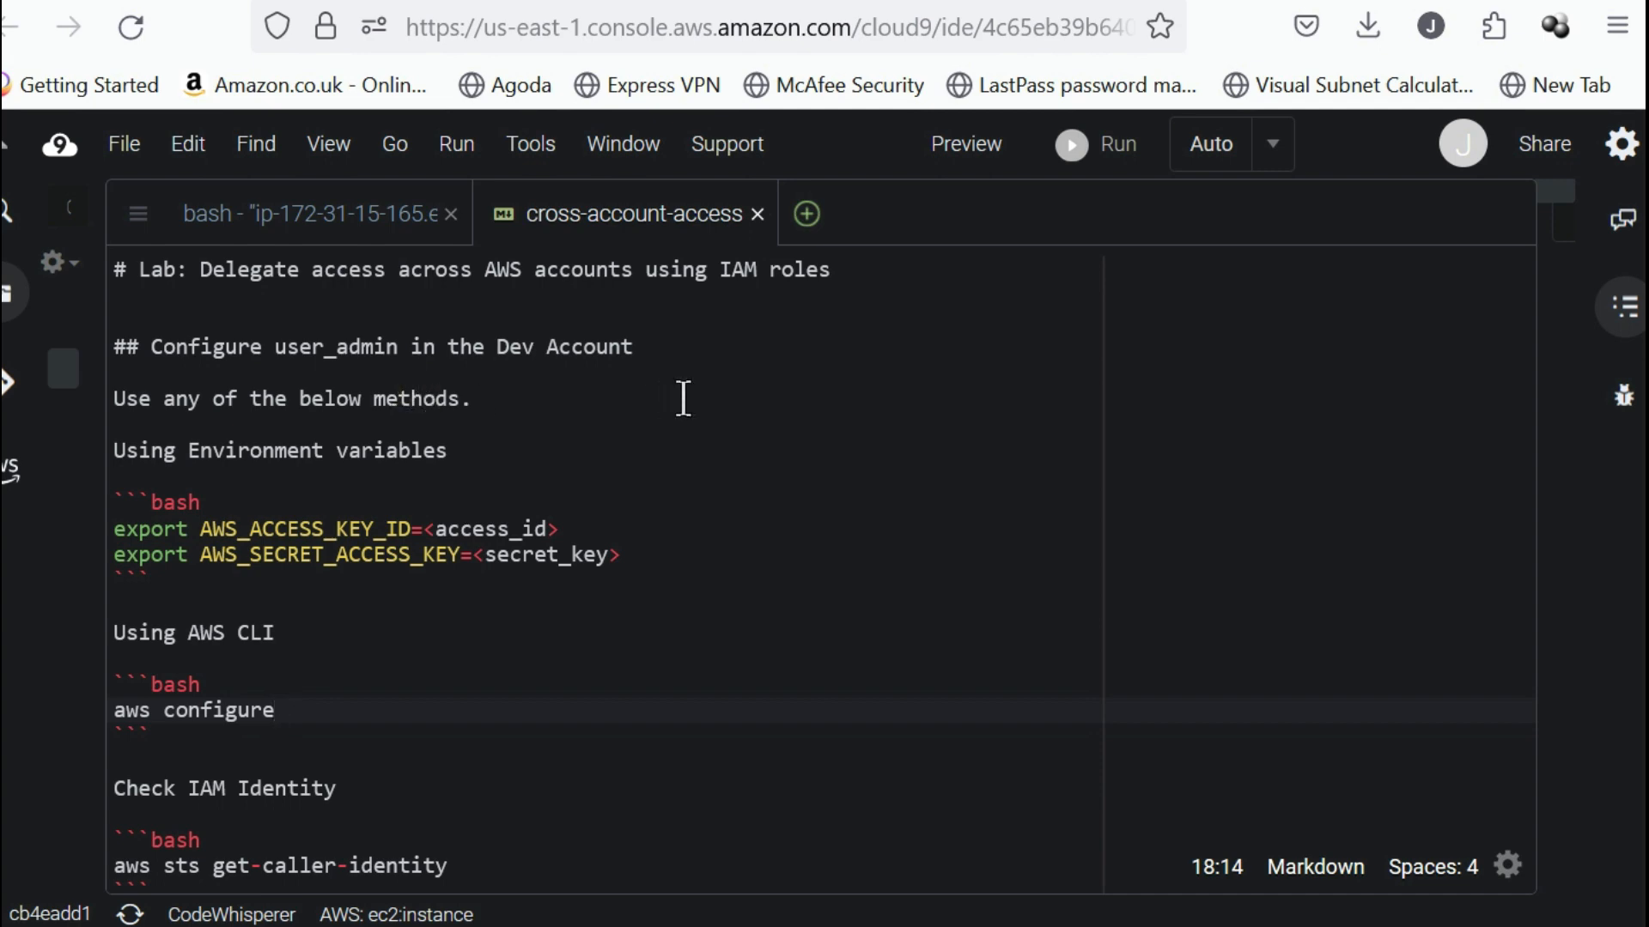
click(377, 232)
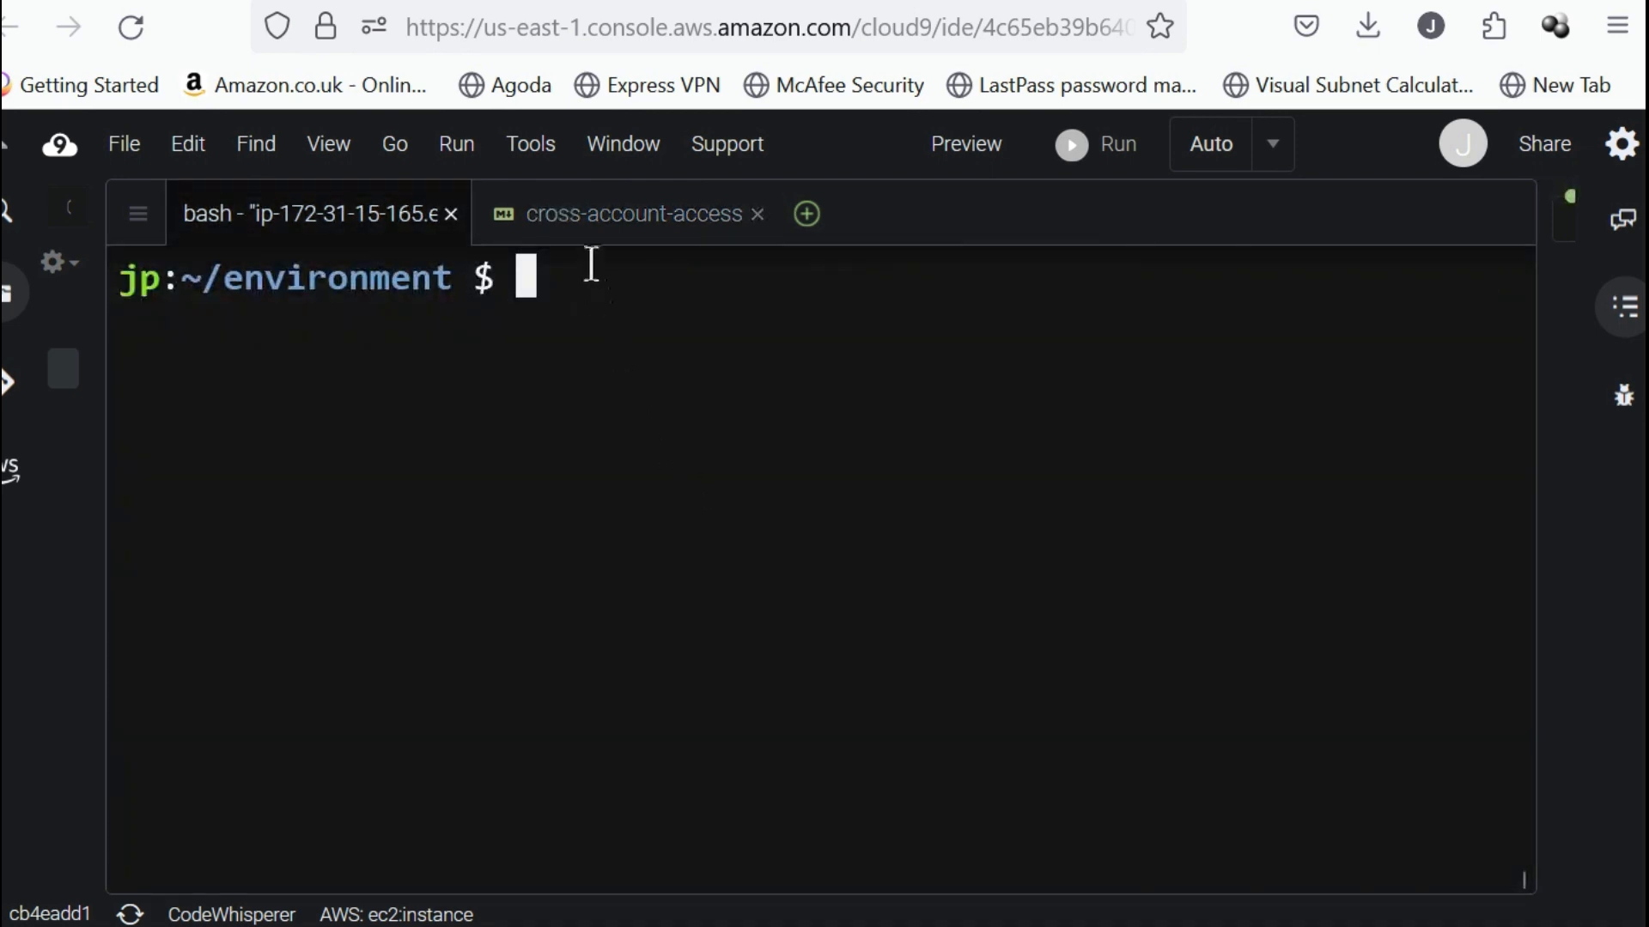
click(590, 222)
click(487, 585)
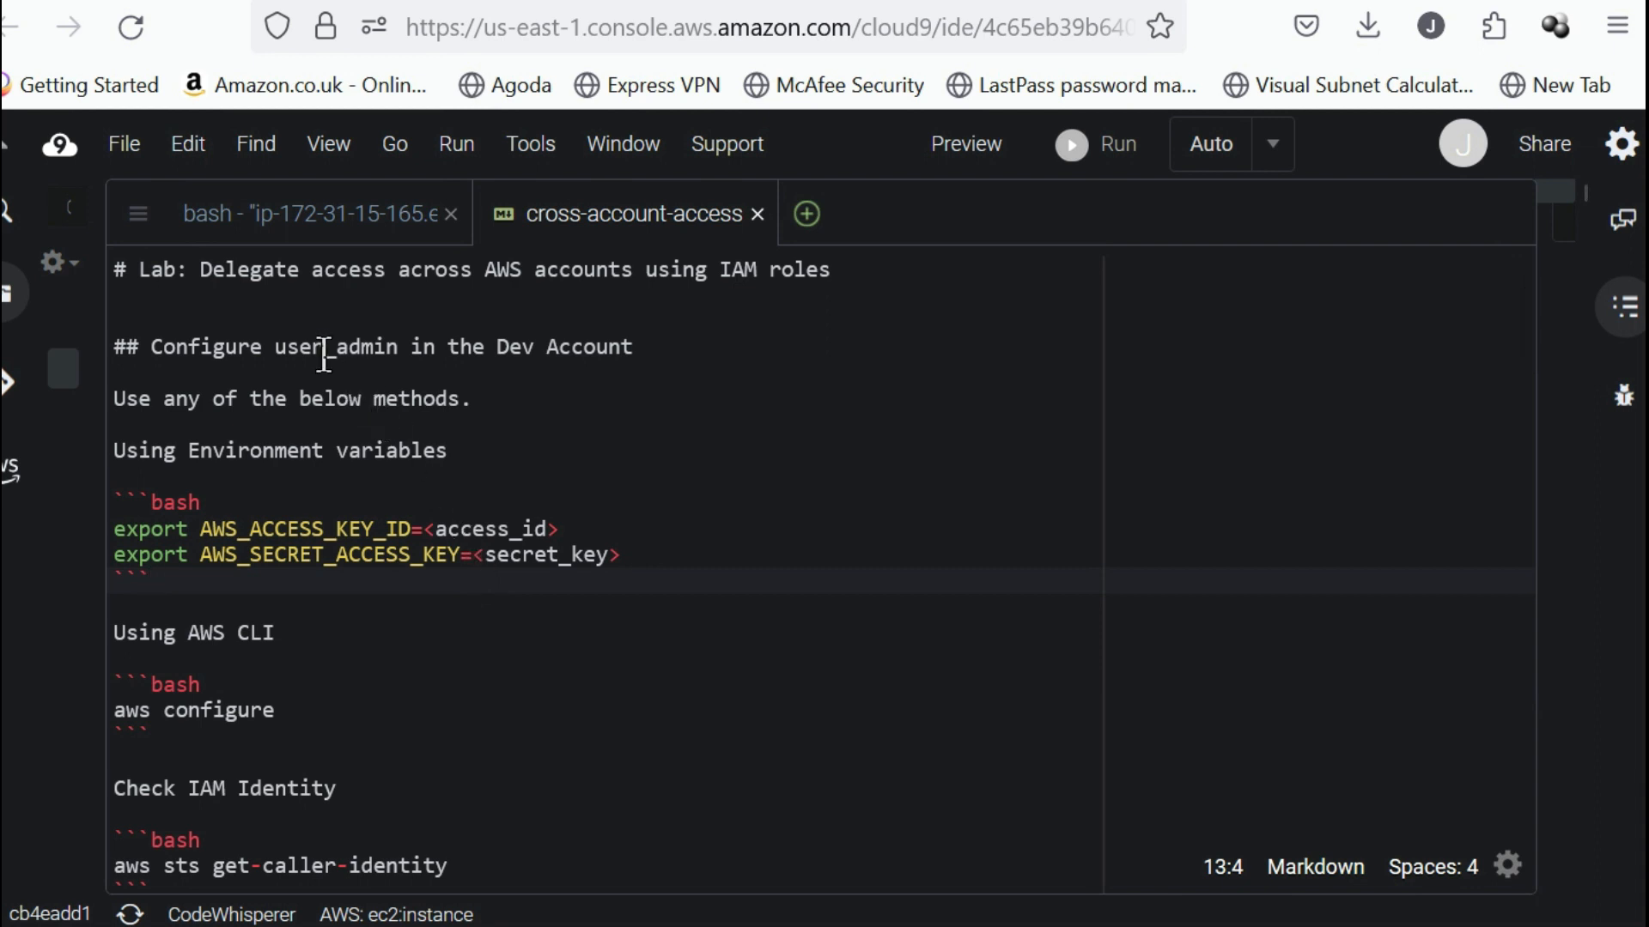
double_click(301, 342)
click(486, 699)
drag(625, 554, 96, 533)
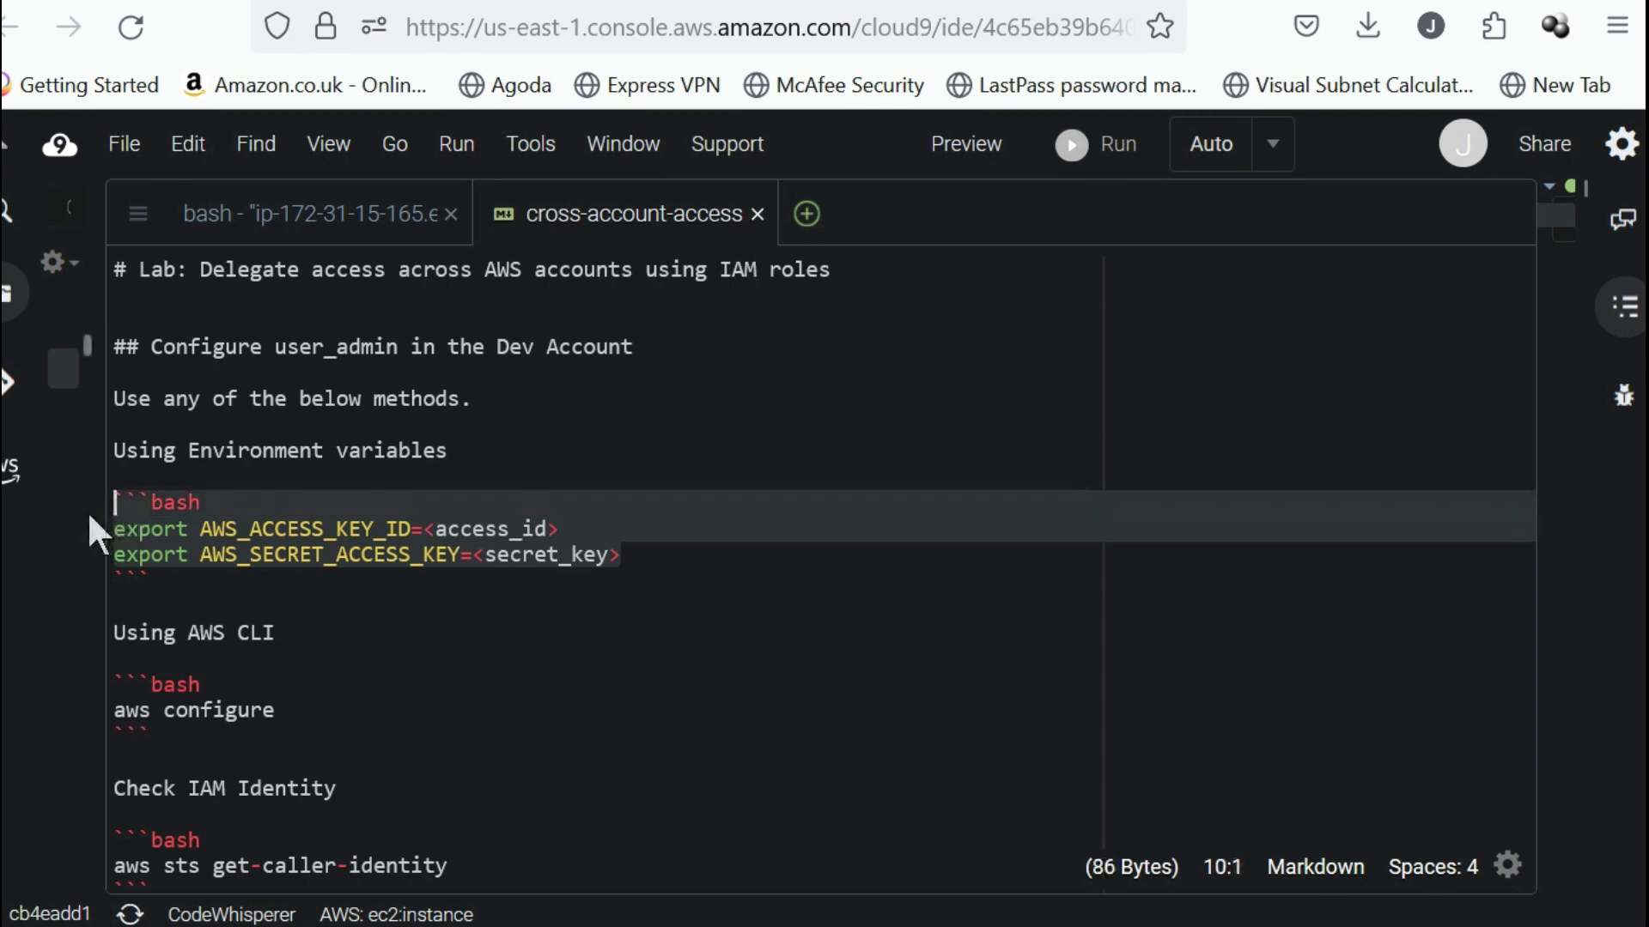
click(341, 577)
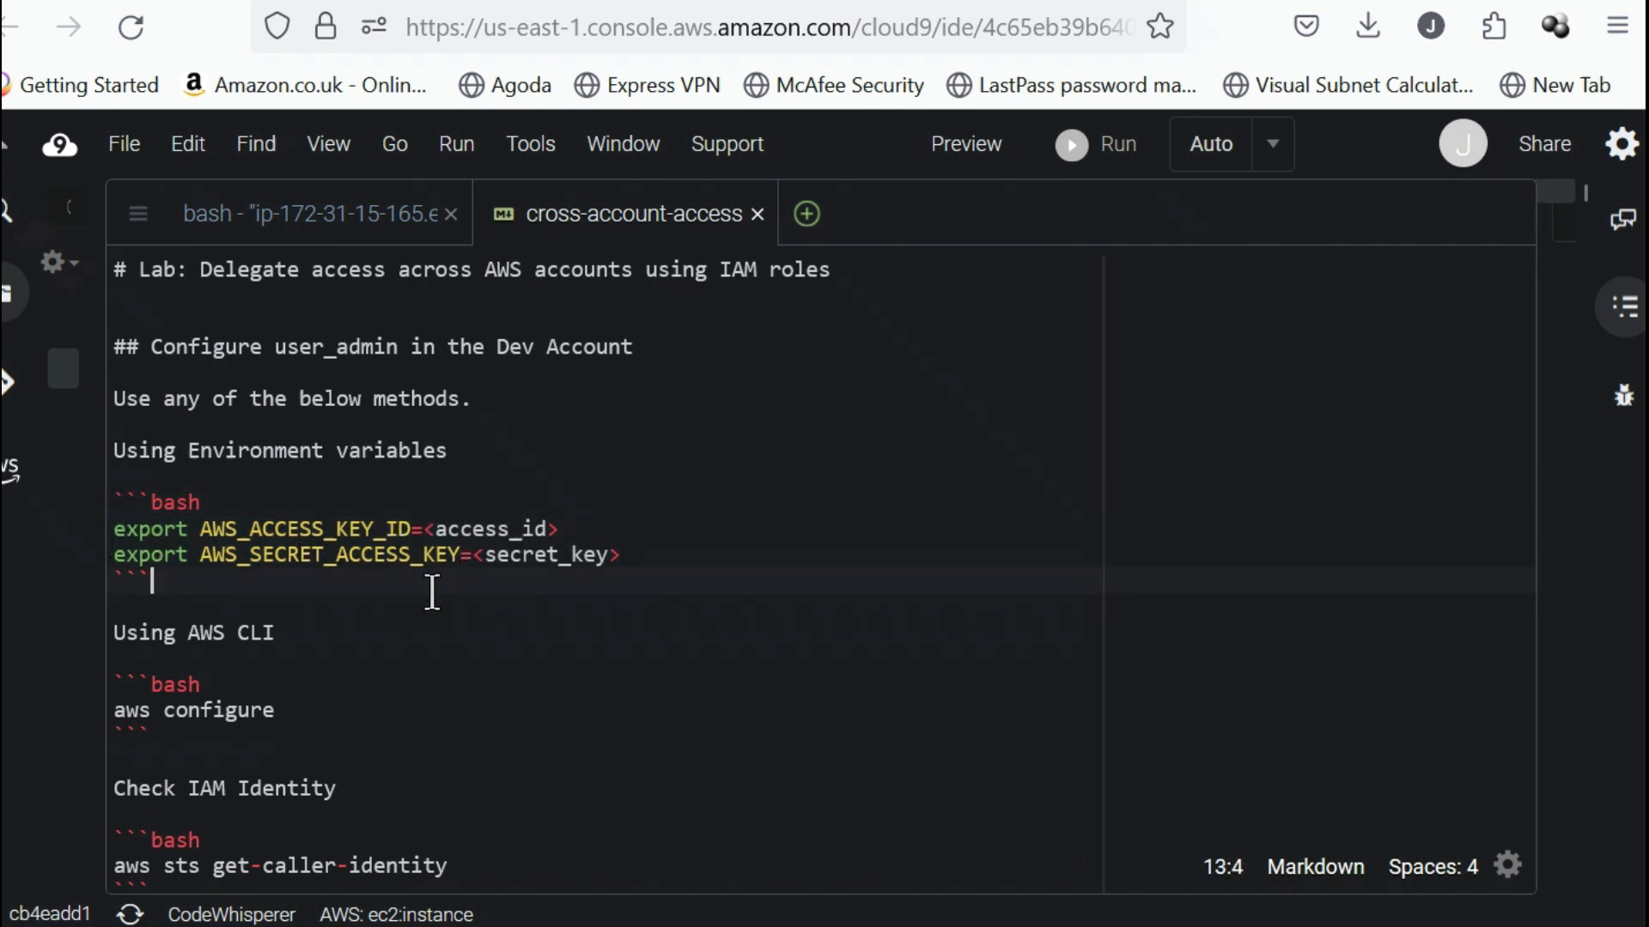
Try the lab file's export commands for AWS_ACCESS_KEY_ID and AWS_SECRET_ACCESS_KEY in the bash terminal, and clear the terminal.
drag(663, 559, 103, 538)
key(ctrl+c)
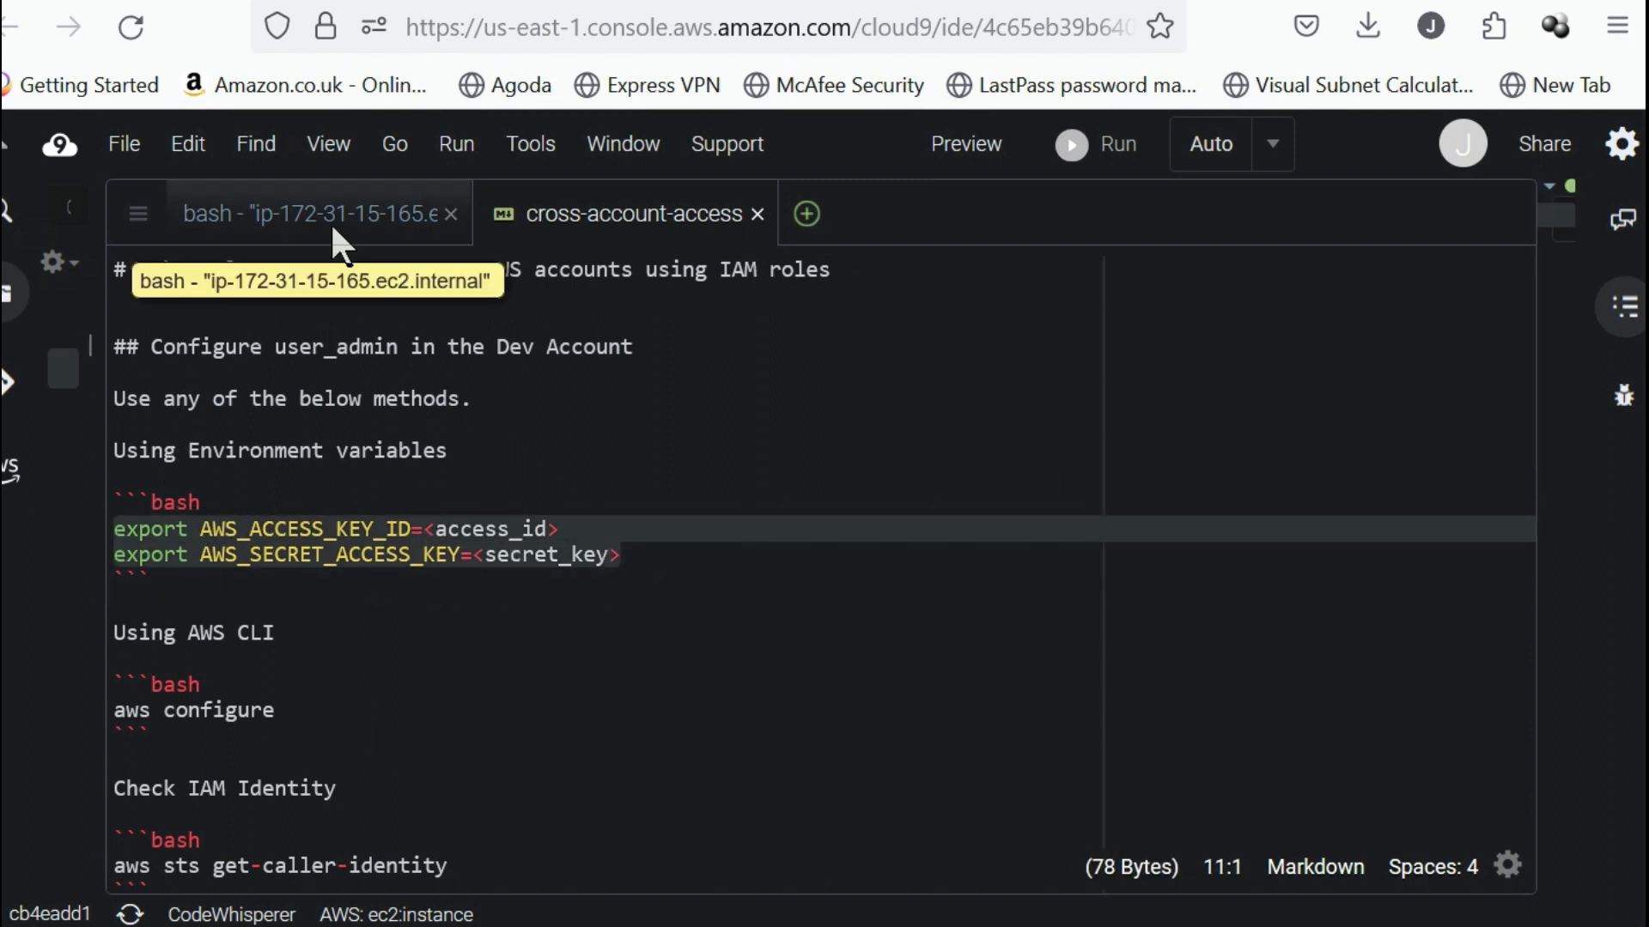
click(341, 247)
key(ctrl+v)
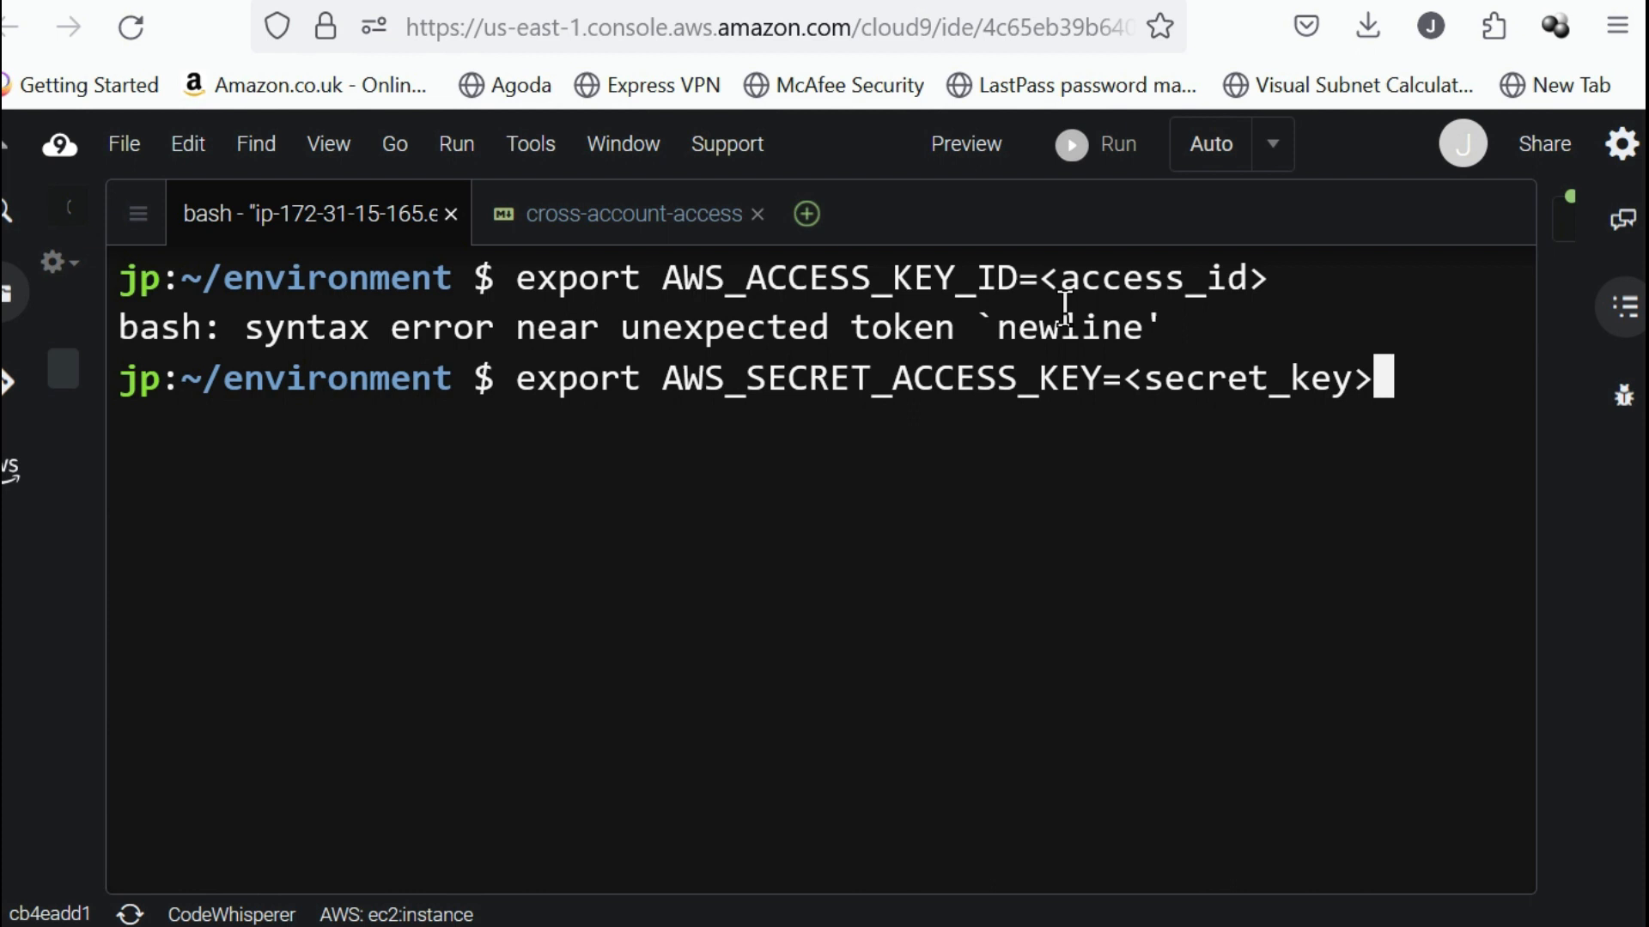
key(BackSpace)
key(BackSpace)
key(BackSpace)
key(BackSpace)
key(BackSpace)
key(BackSpace)
key(BackSpace)
key(BackSpace)
key(BackSpace)
key(BackSpace)
key(BackSpace)
key(BackSpace)
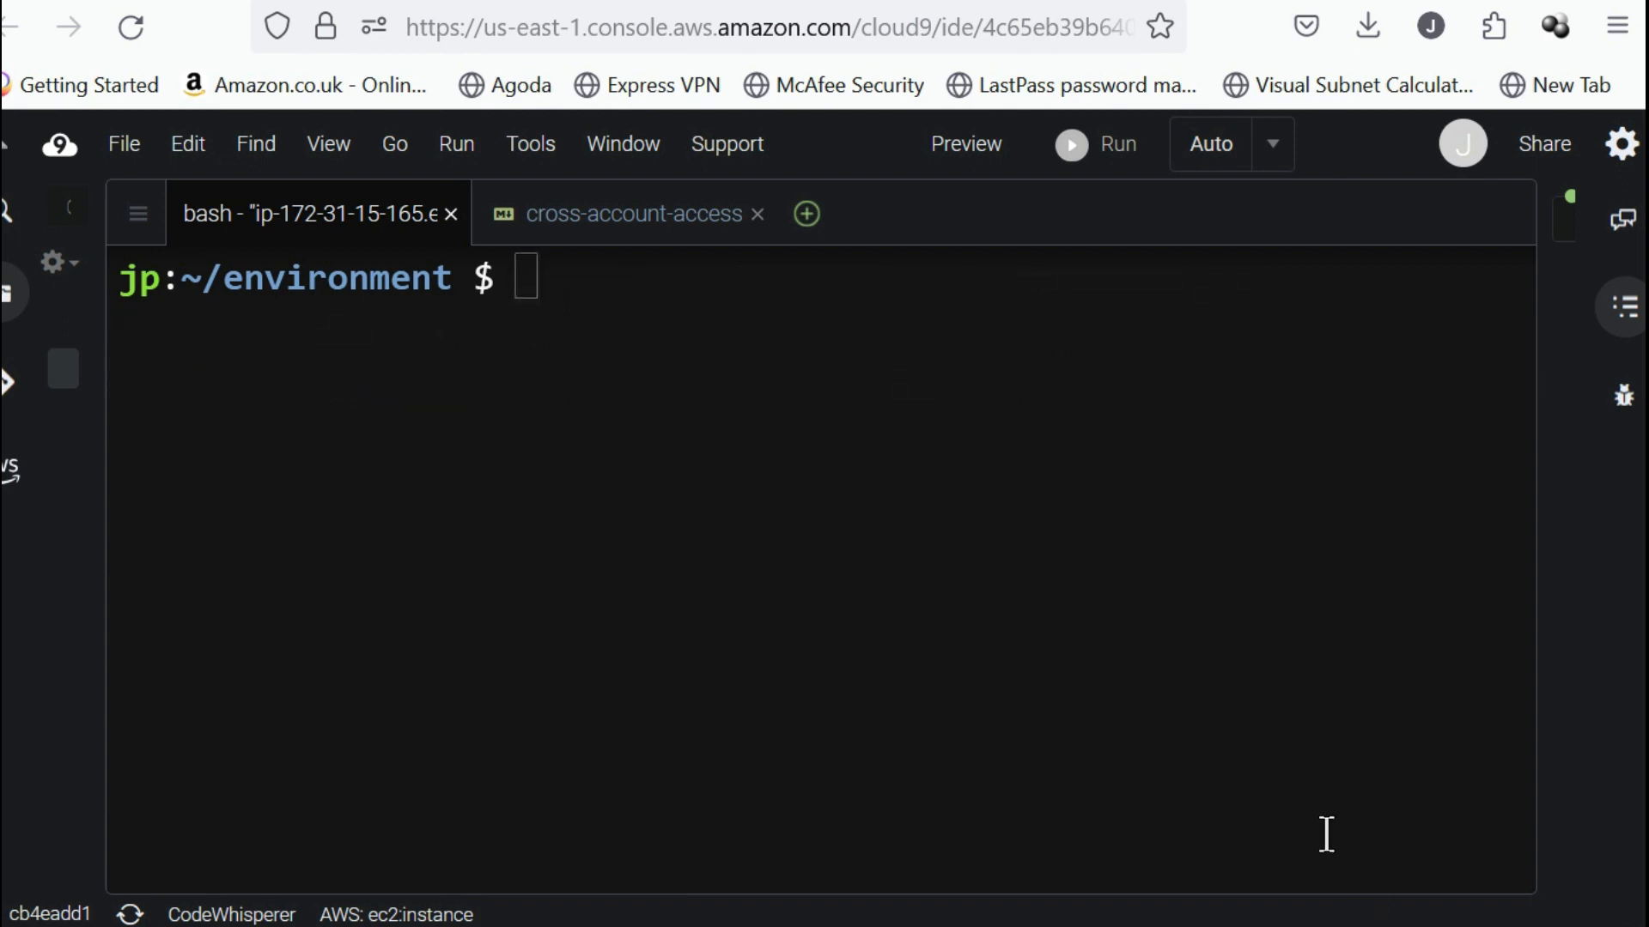
click(1326, 834)
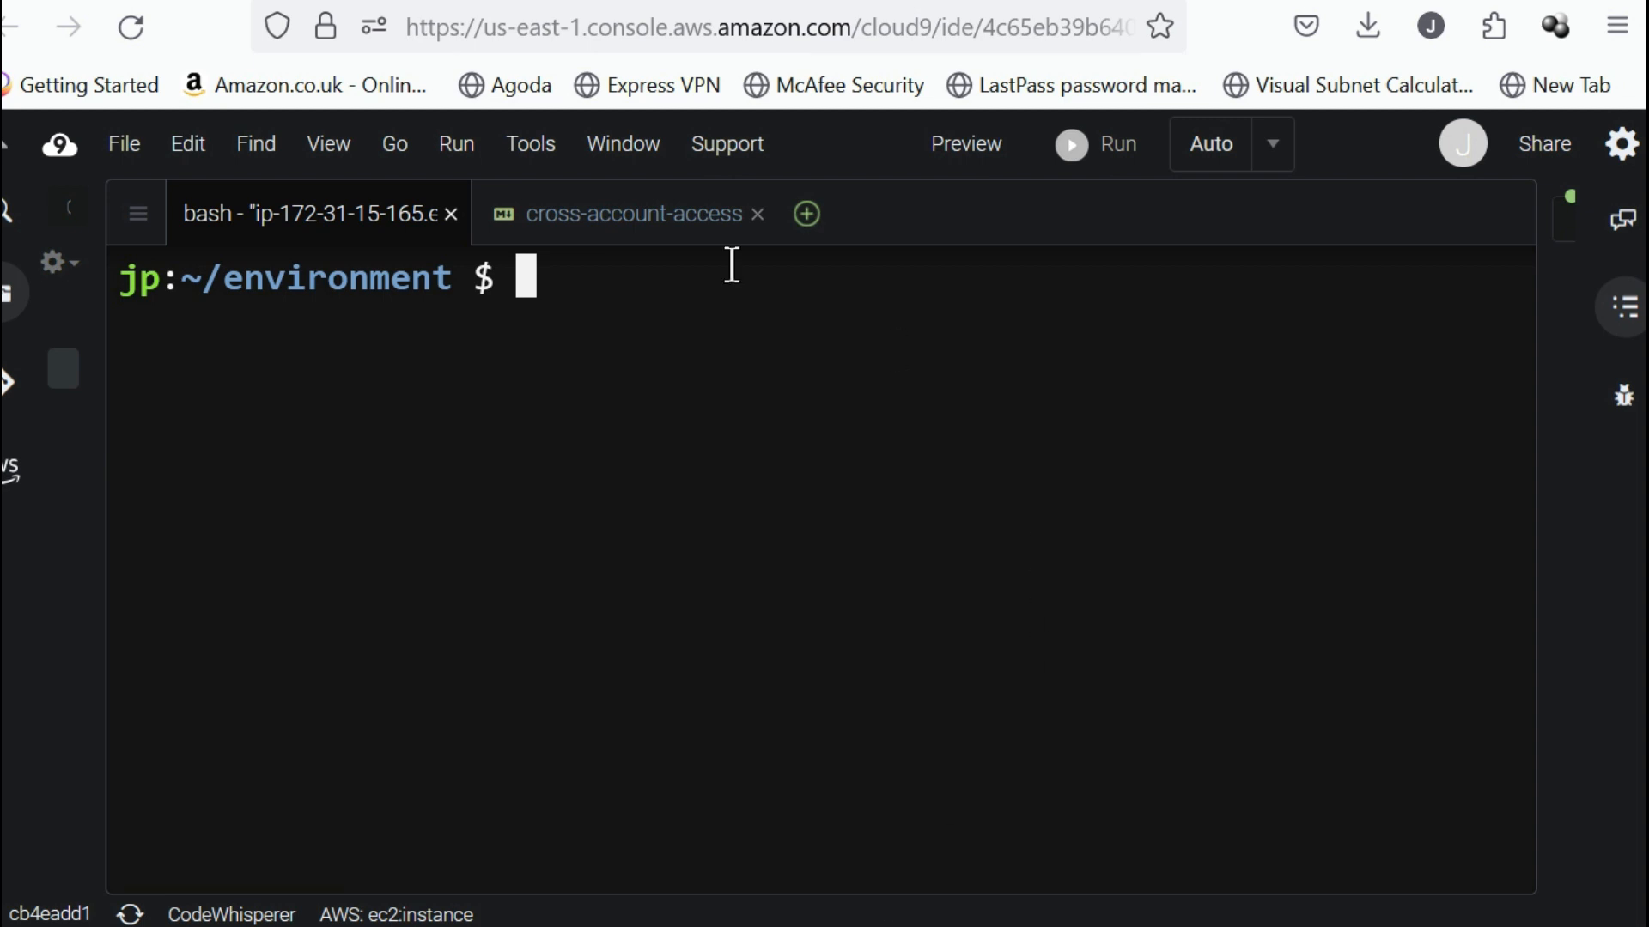
Copy the aws configure command from the cross-account-access file and run it in the bash terminal.
click(674, 239)
click(338, 639)
drag(291, 710, 109, 714)
key(ctrl+c)
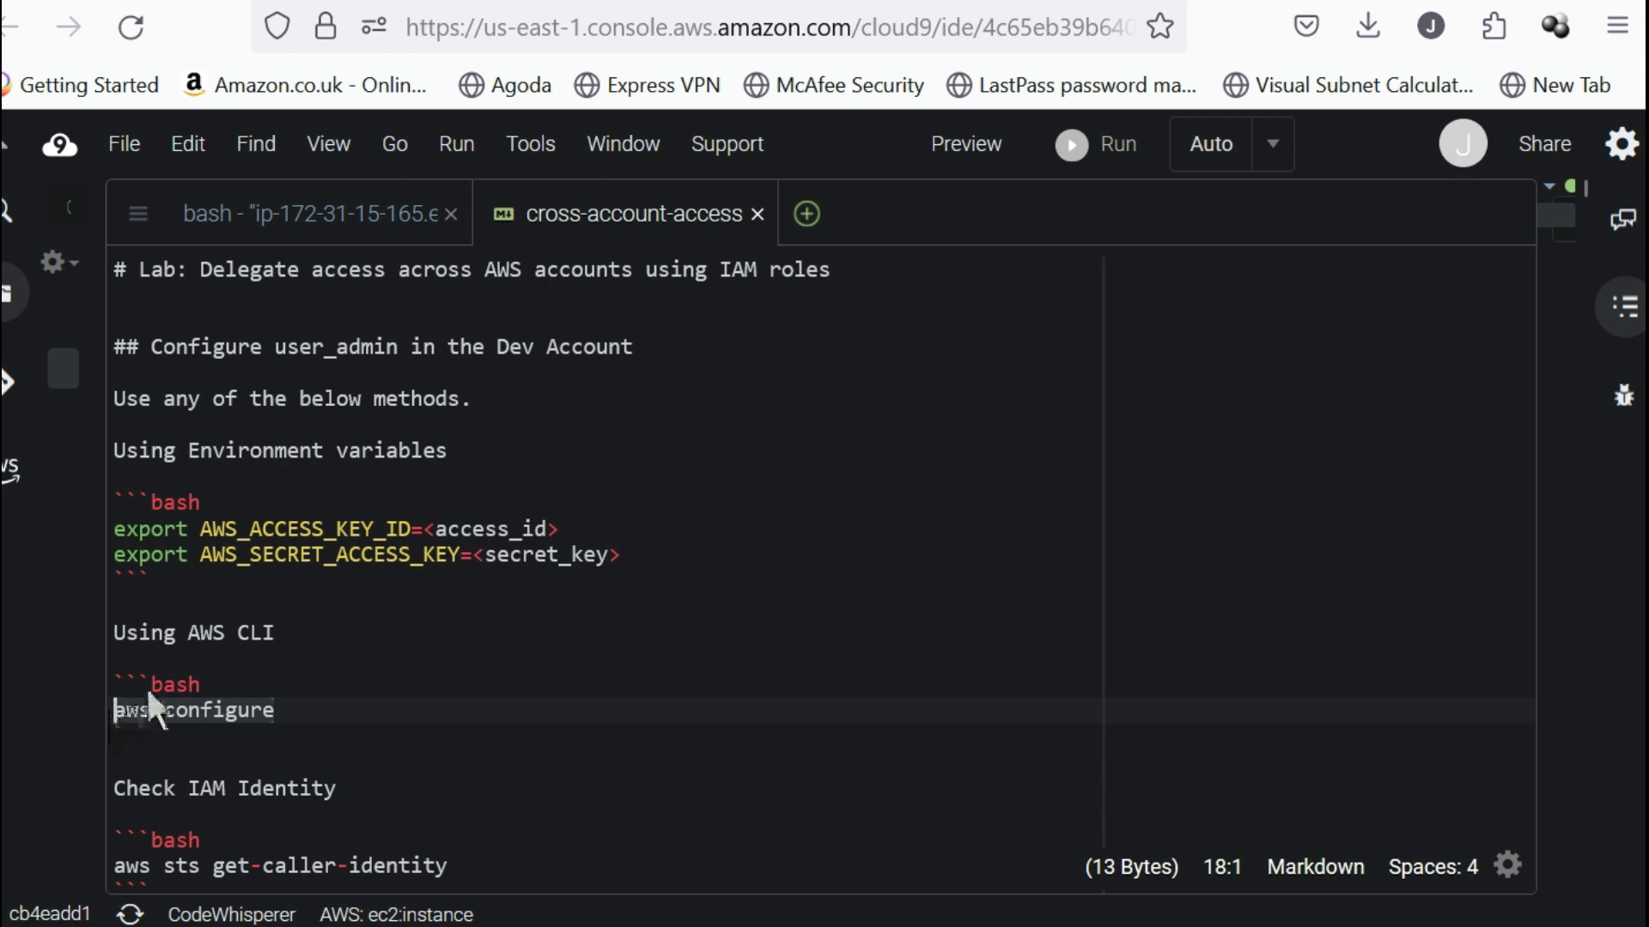
click(309, 225)
key(ctrl+v)
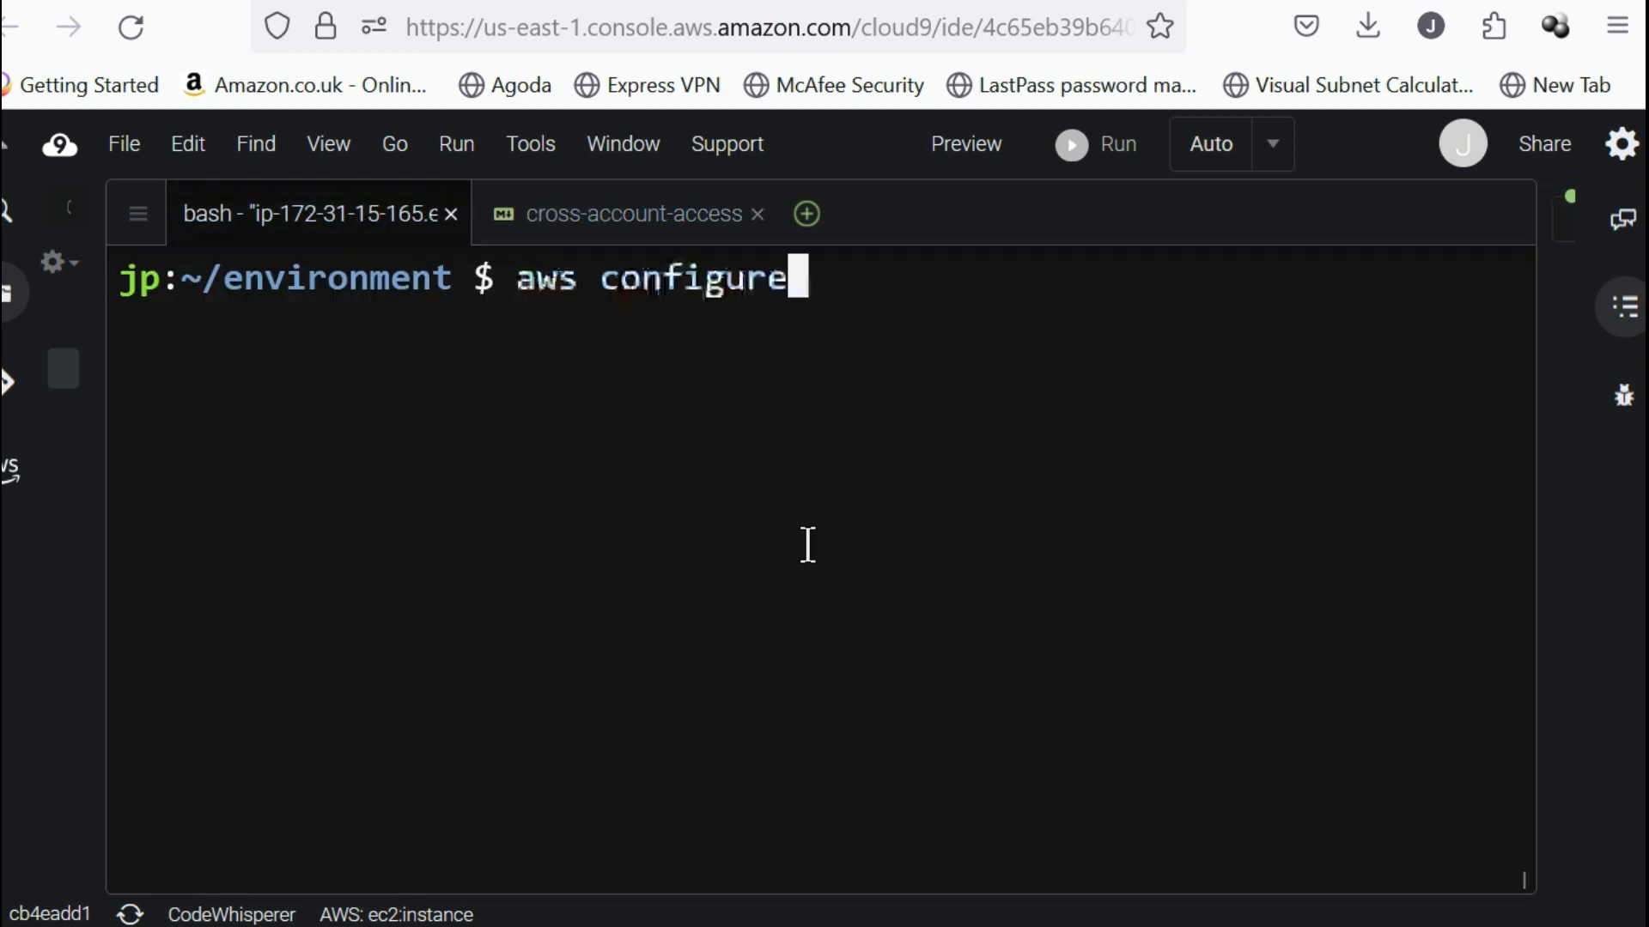
key(Return)
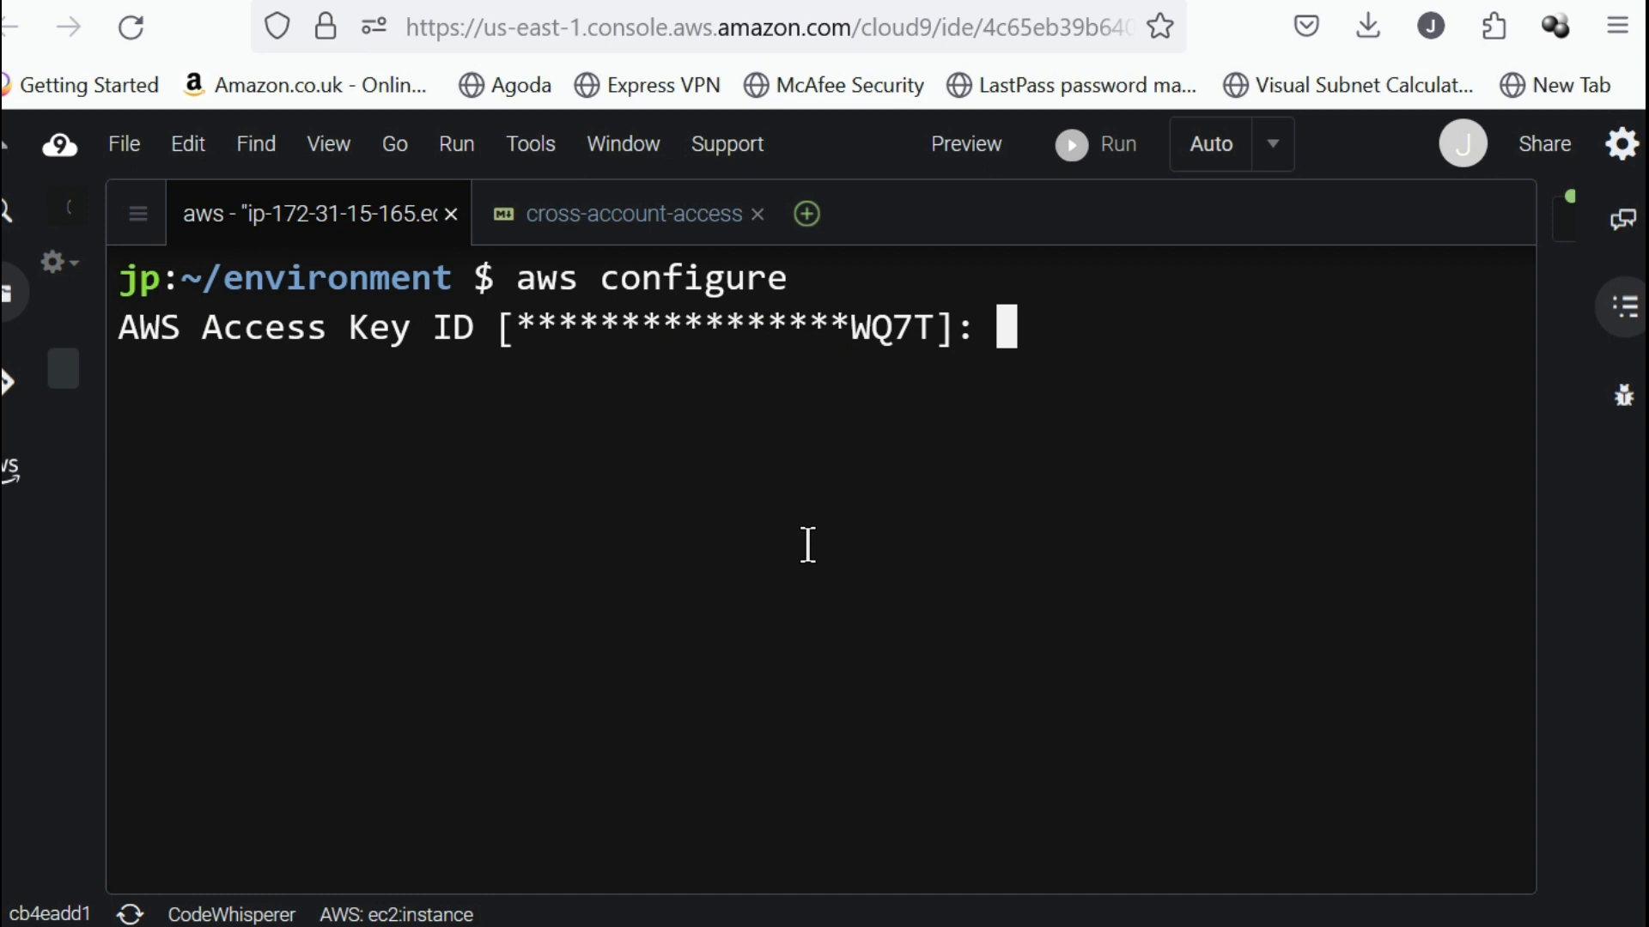
Complete the AWS CLI configuration with the stored access keys, us-east-1 as default region and the default output format.
key(Return)
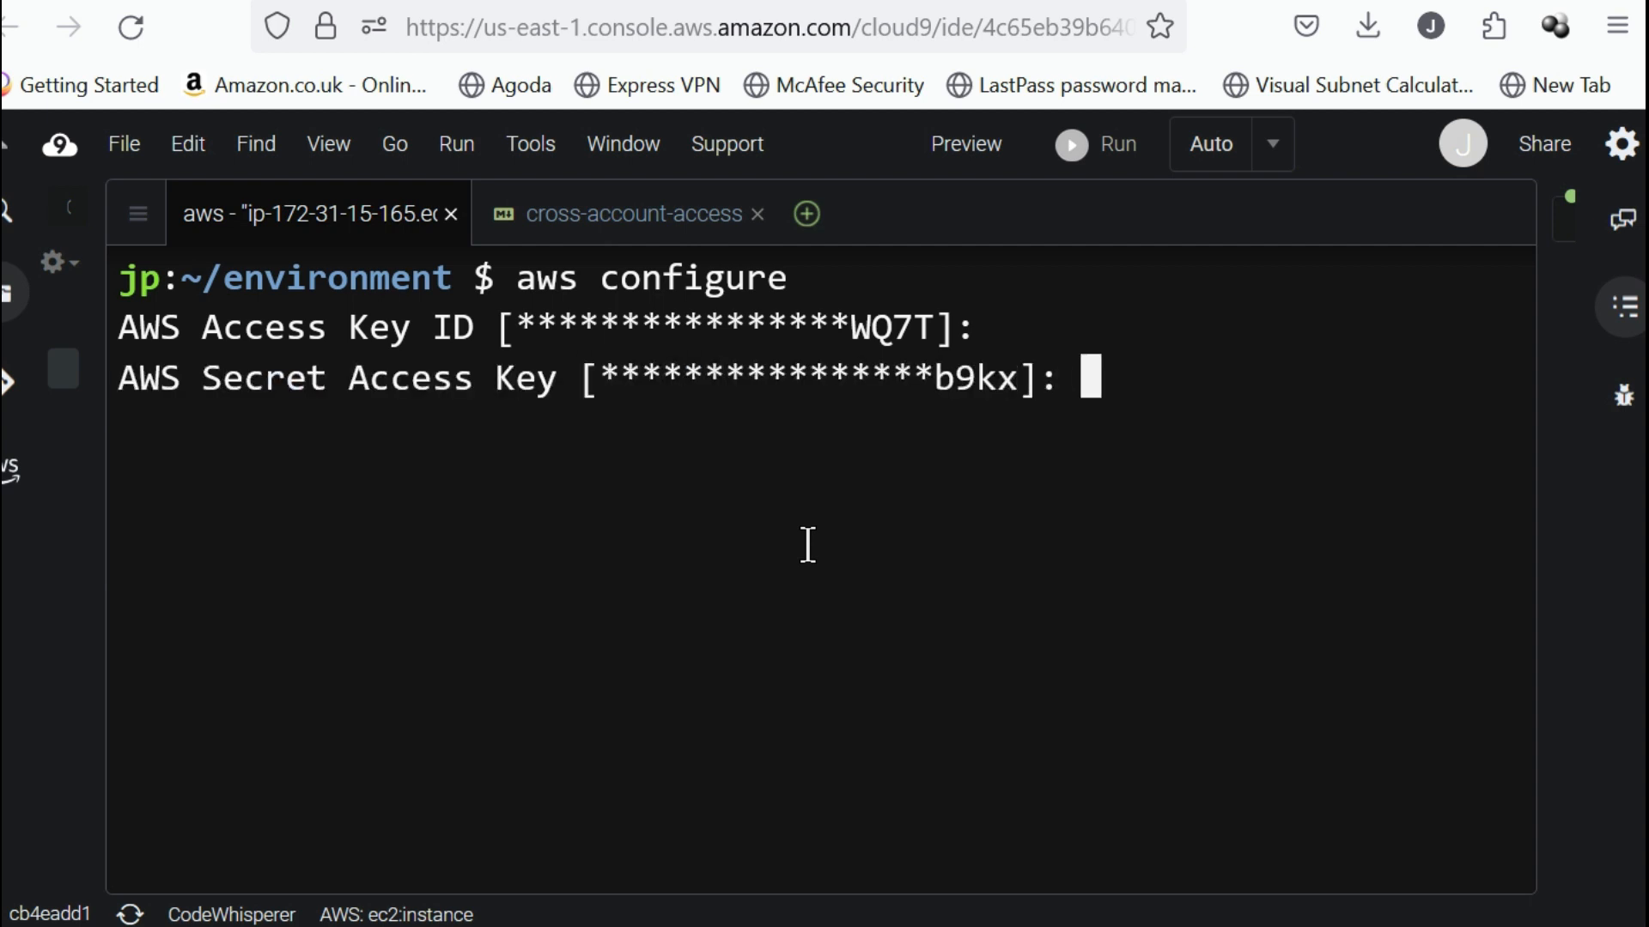
key(Return)
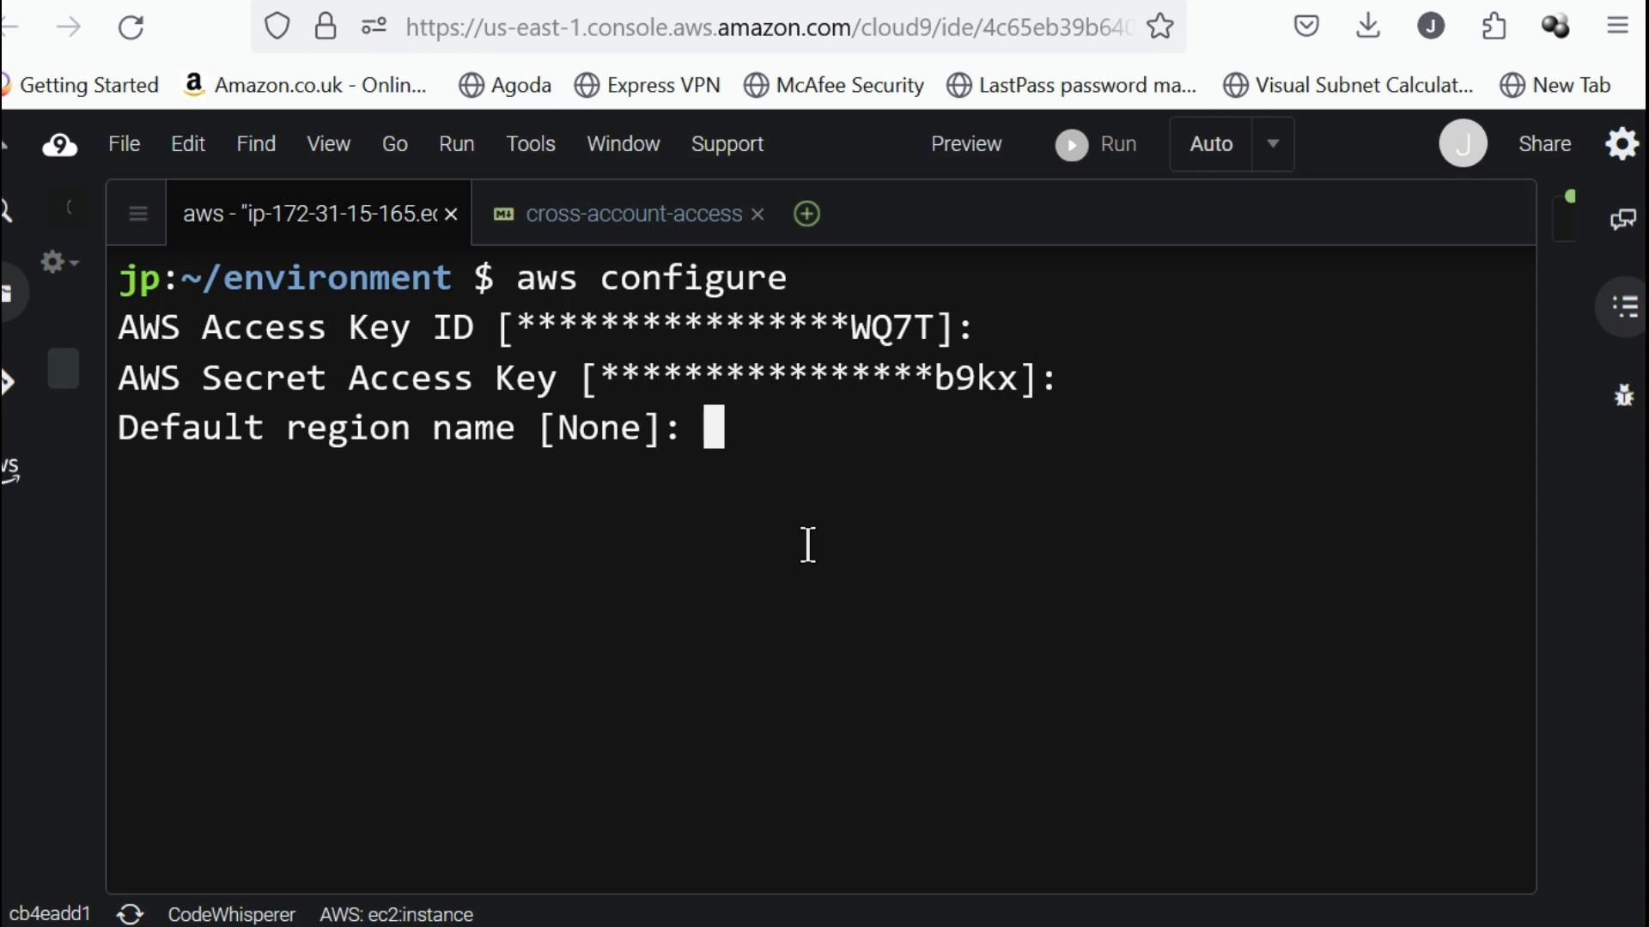
text(us-ea)
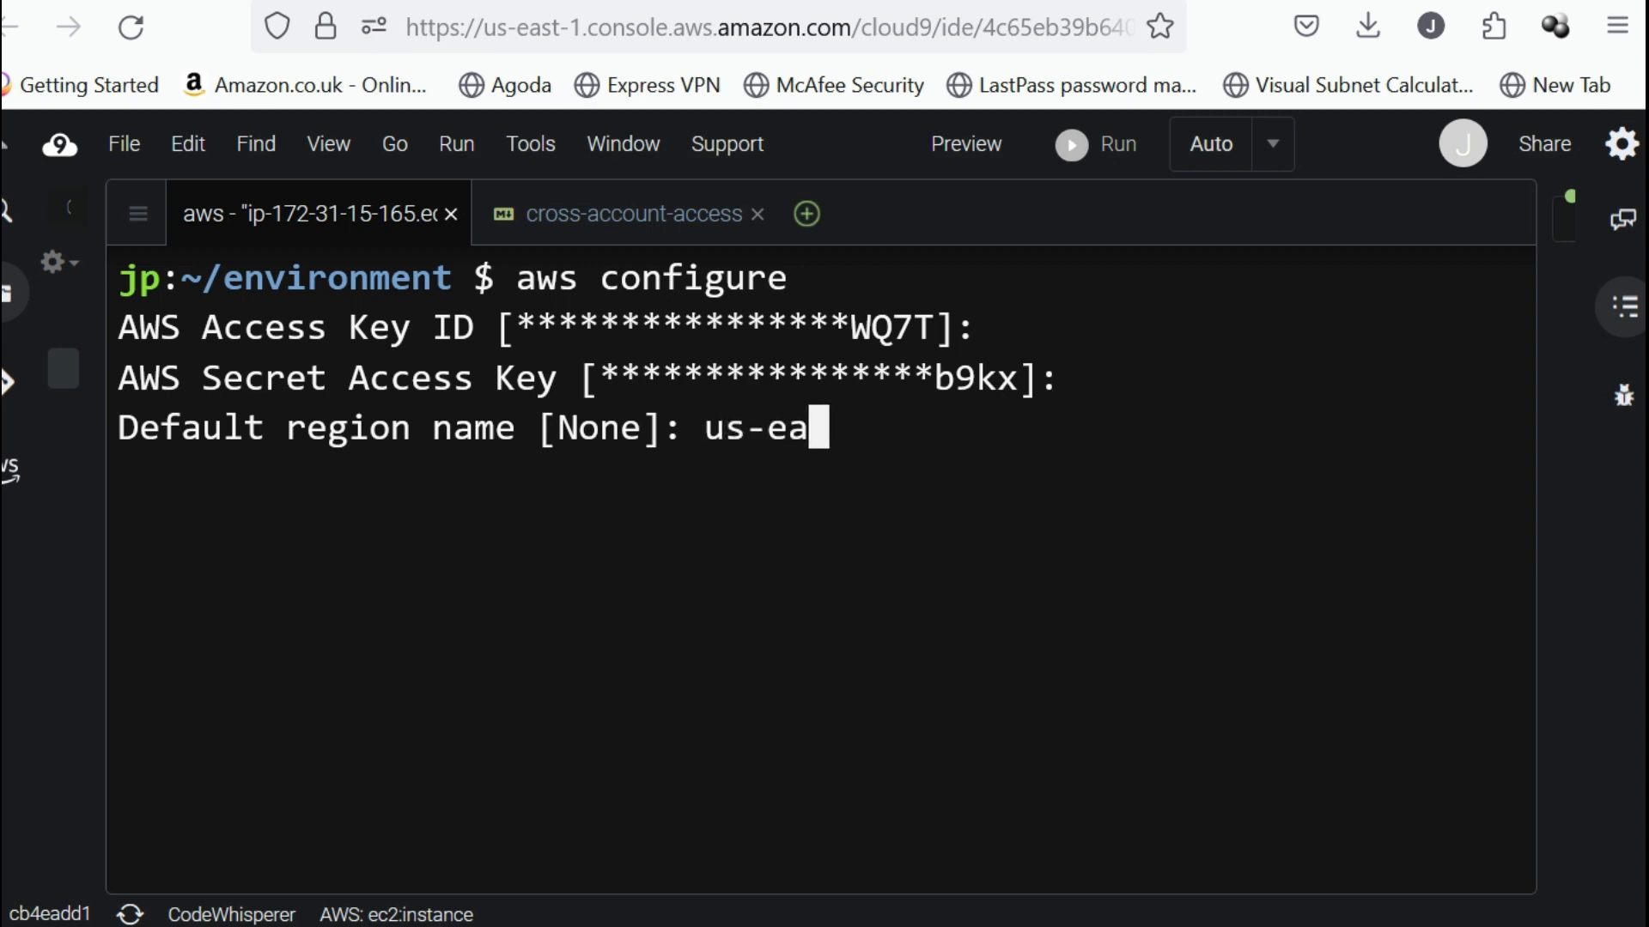
text(st-1)
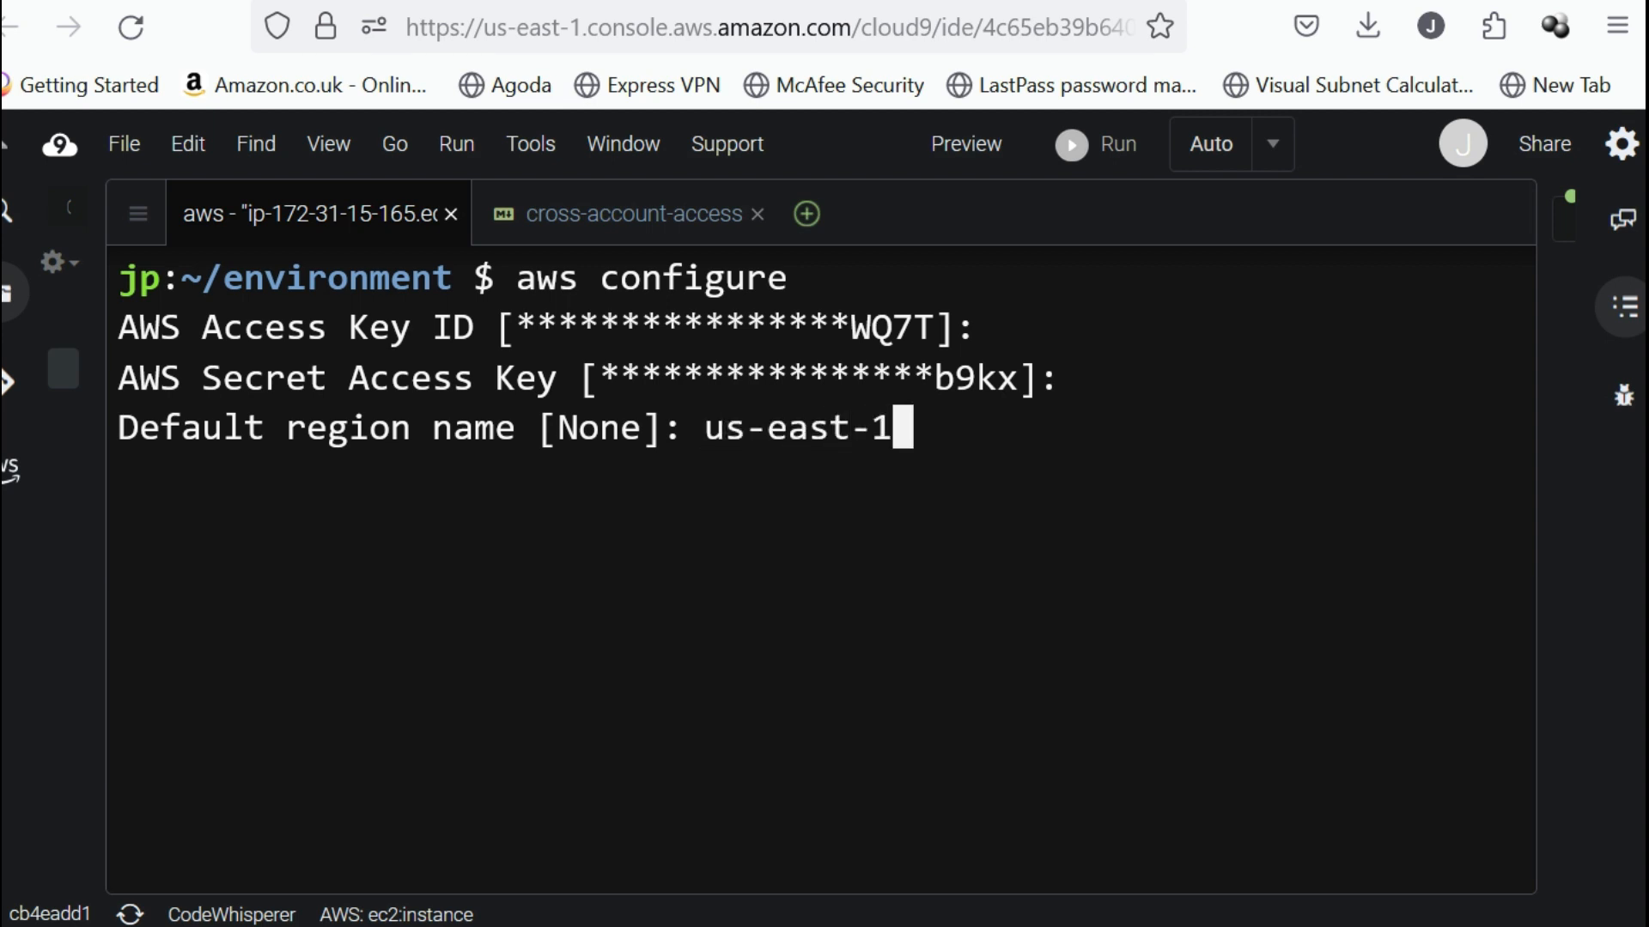
key(Return)
key(Return)
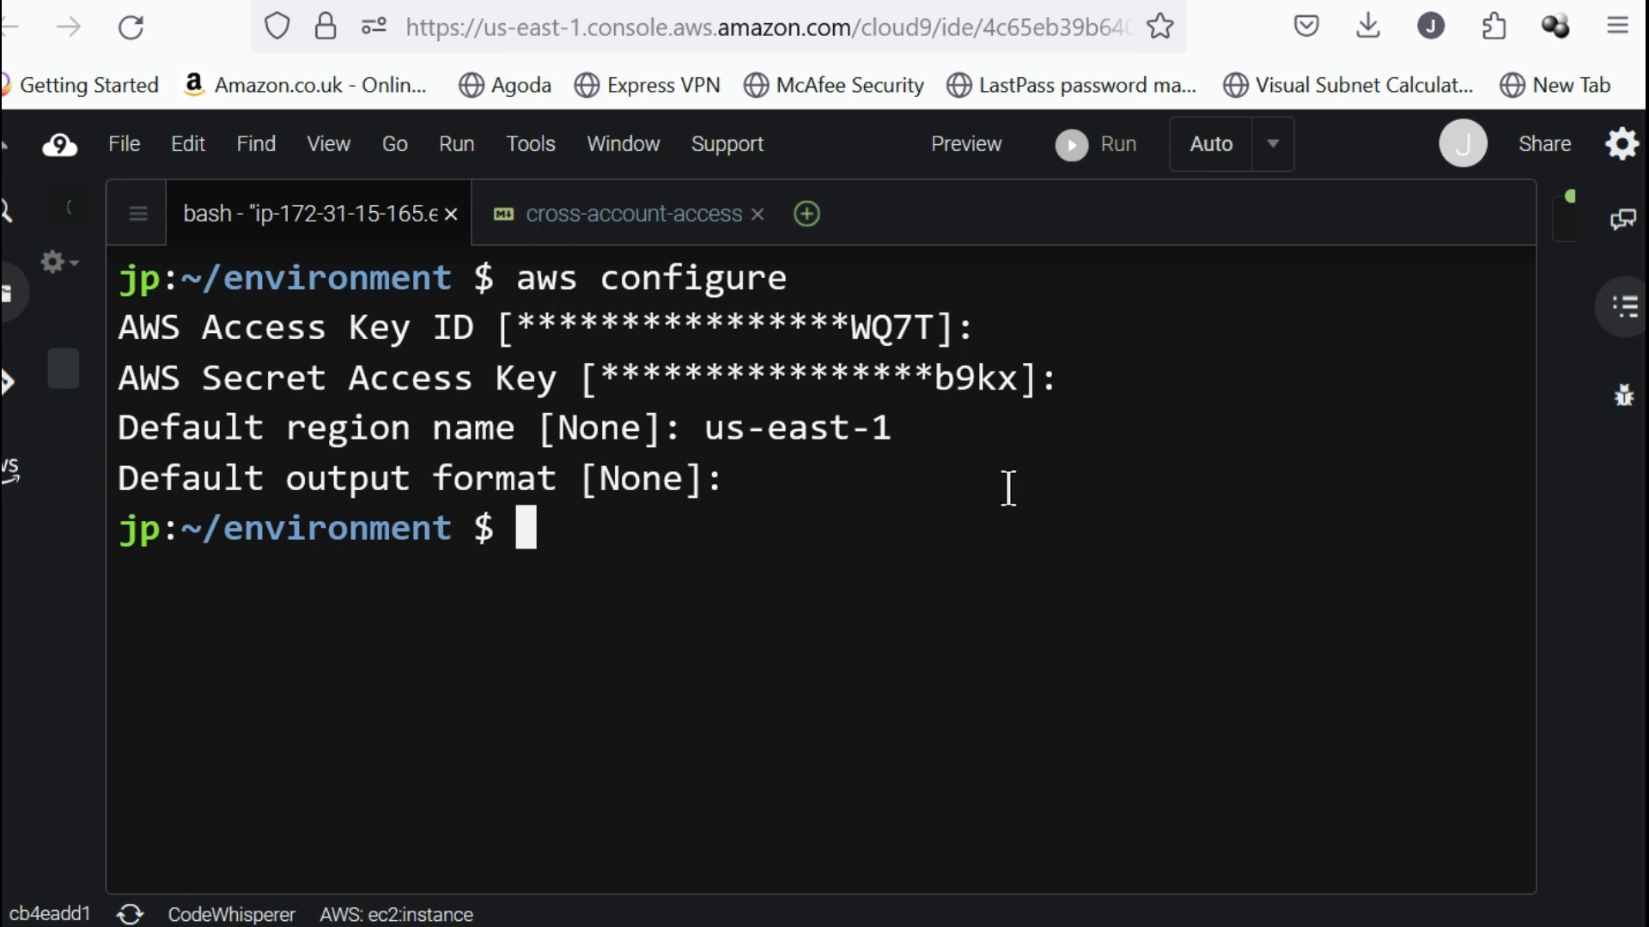
Run aws sts get-caller-identity in a cleared terminal and check the account ID of the configured identity.
key(ctrl+l)
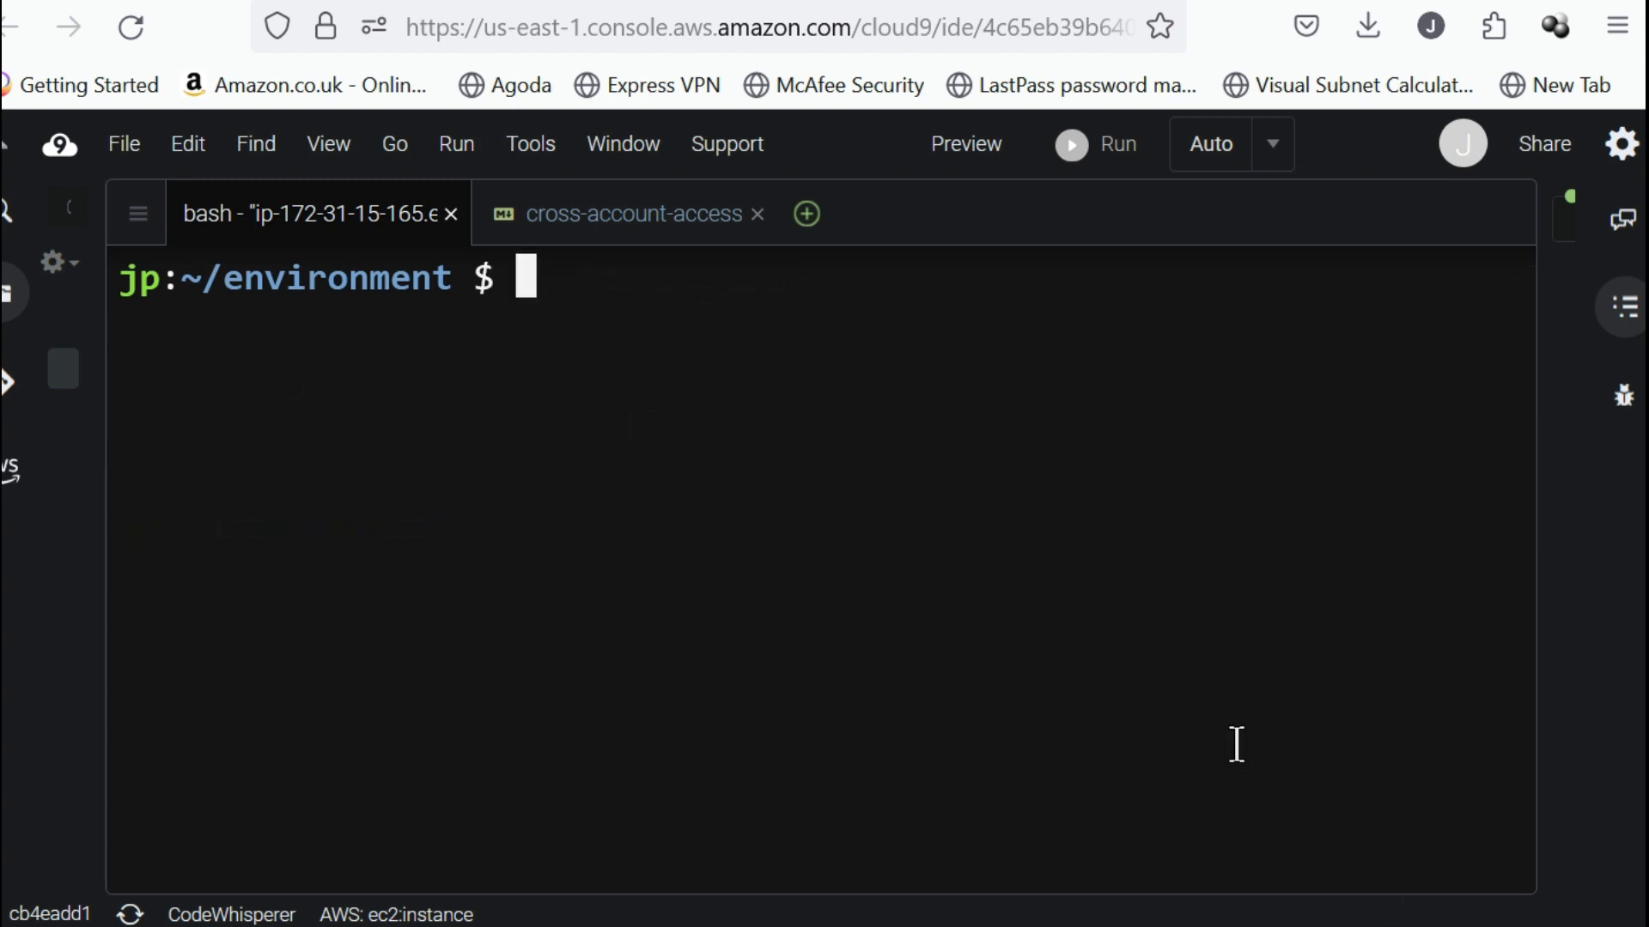
text(aws)
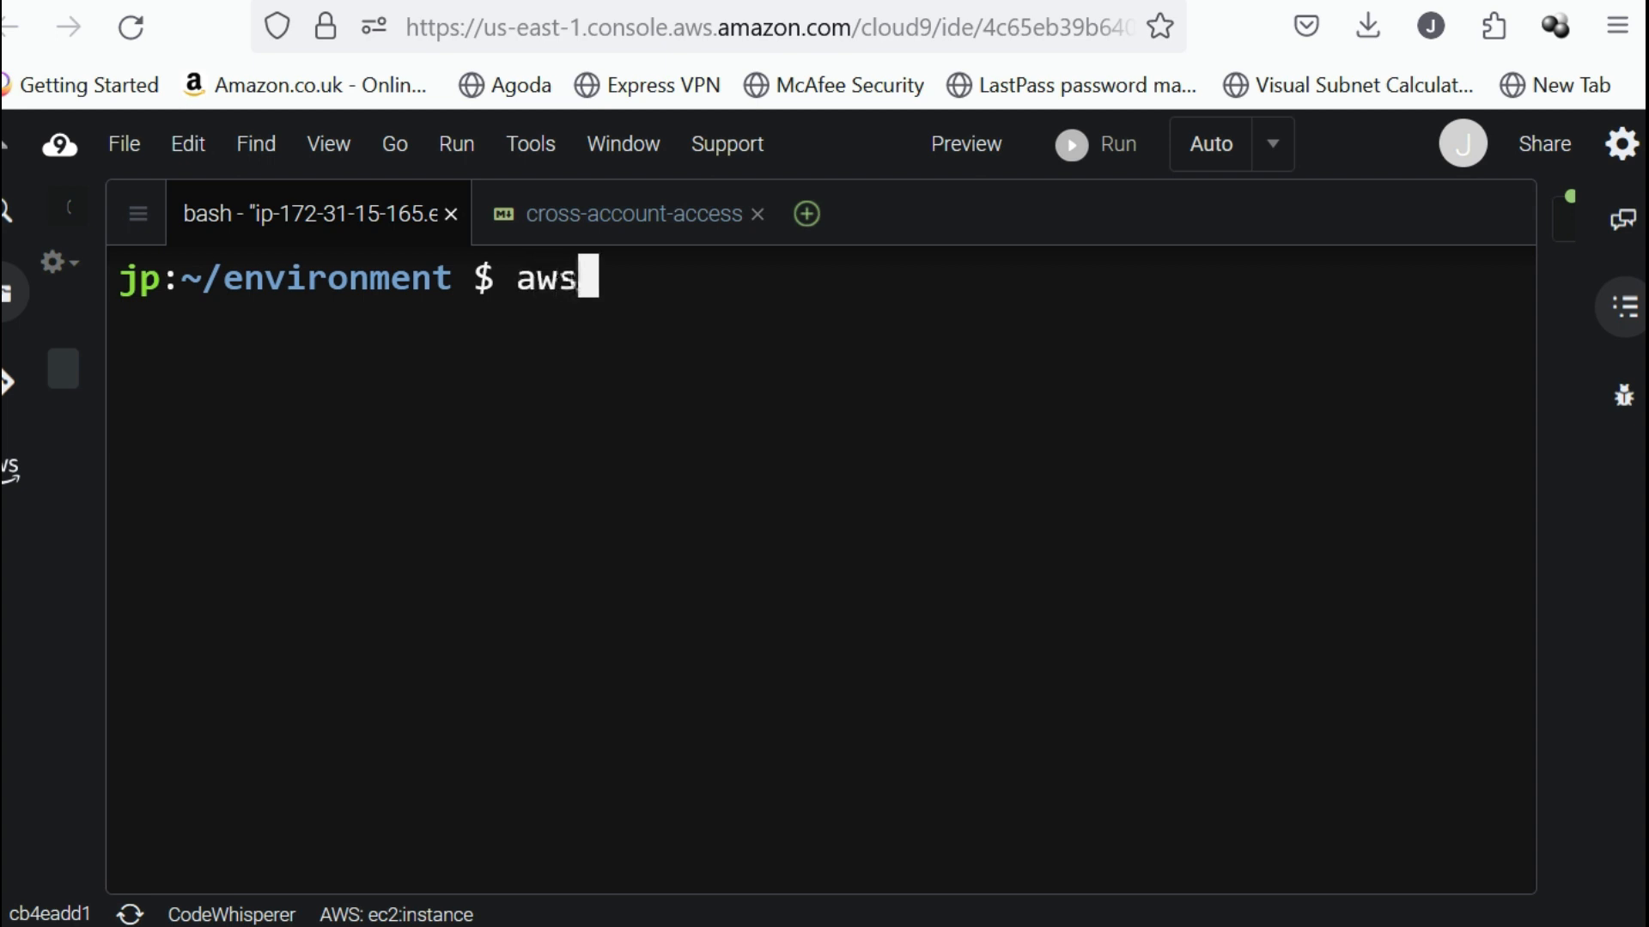
text( ss)
key(BackSpace)
text(ts )
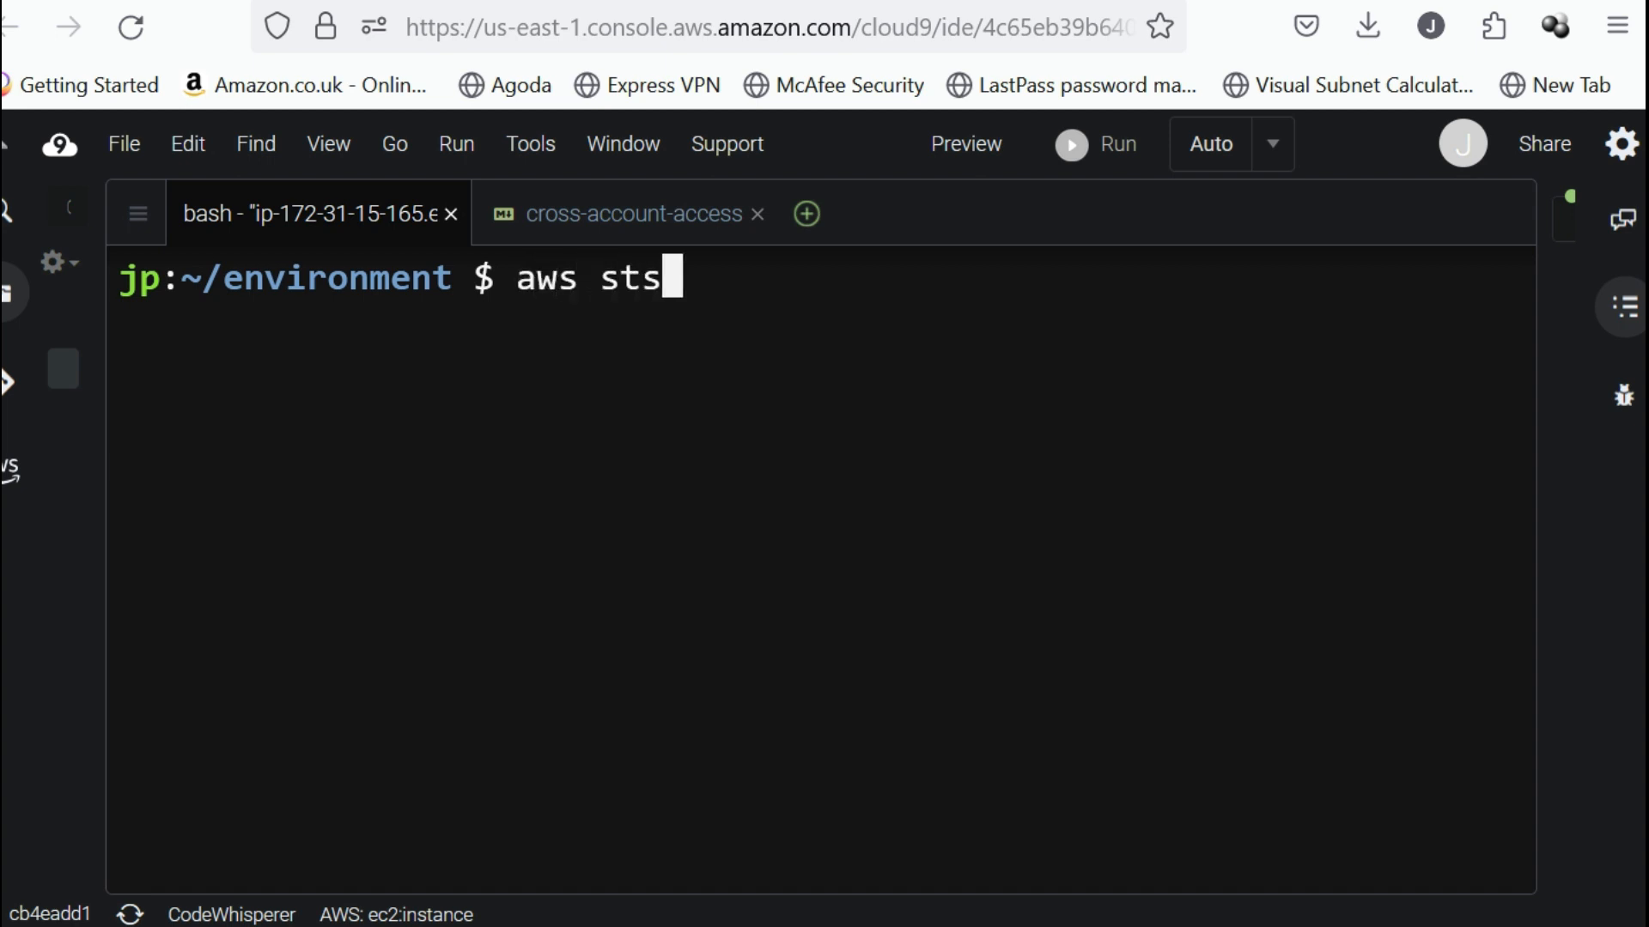
text(ge)
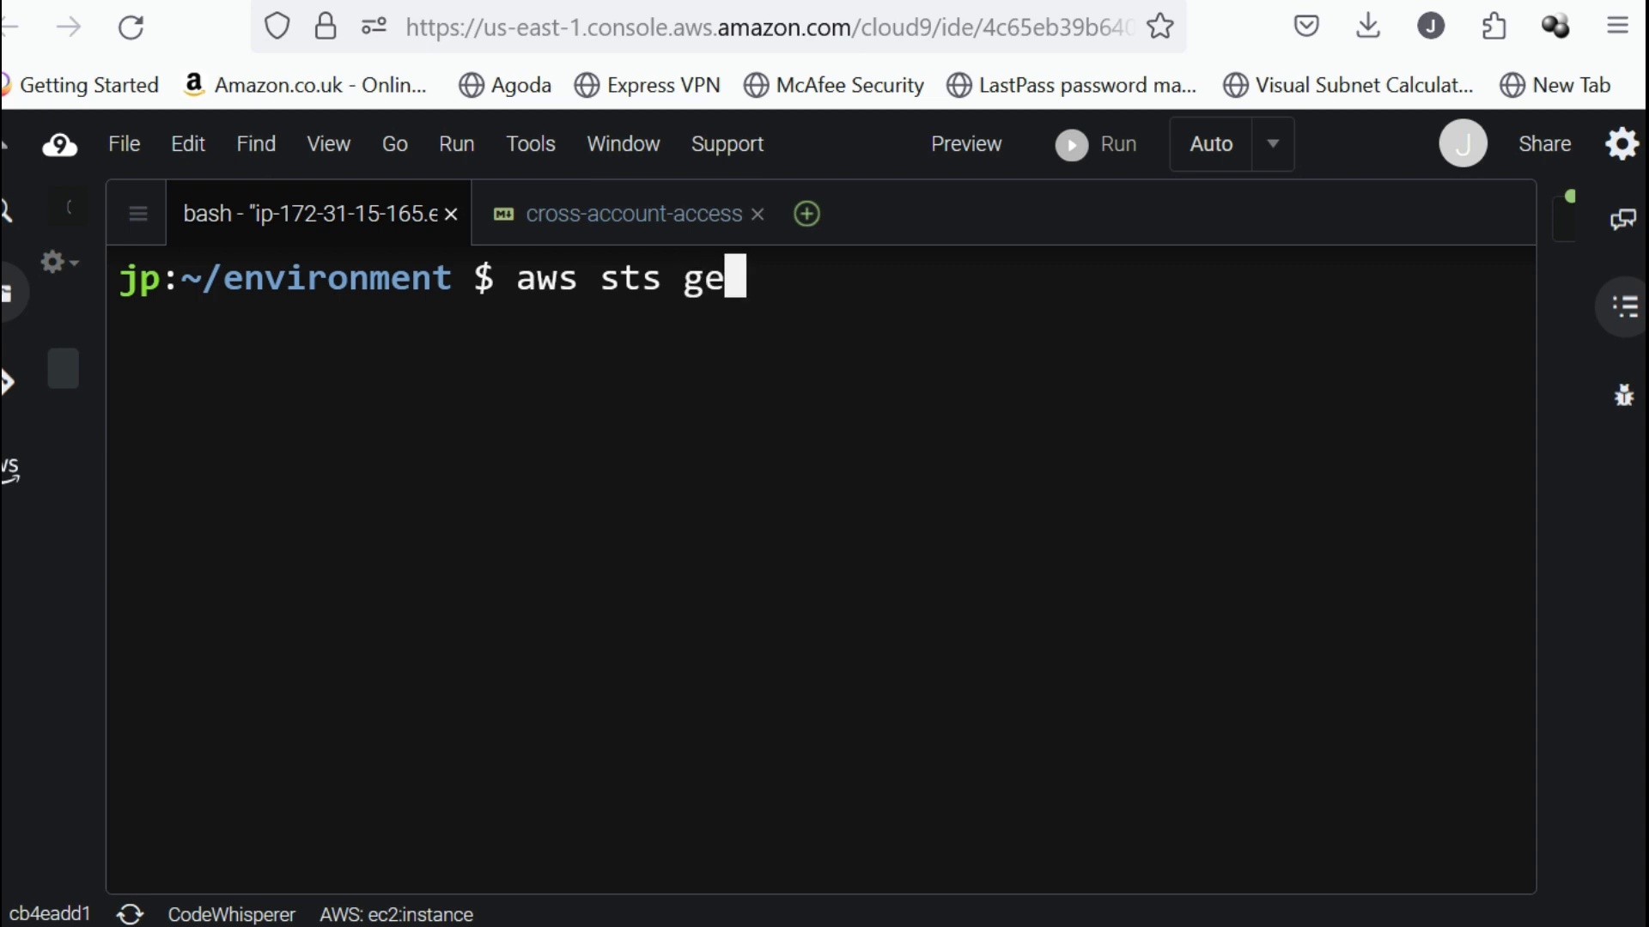
text(t-call)
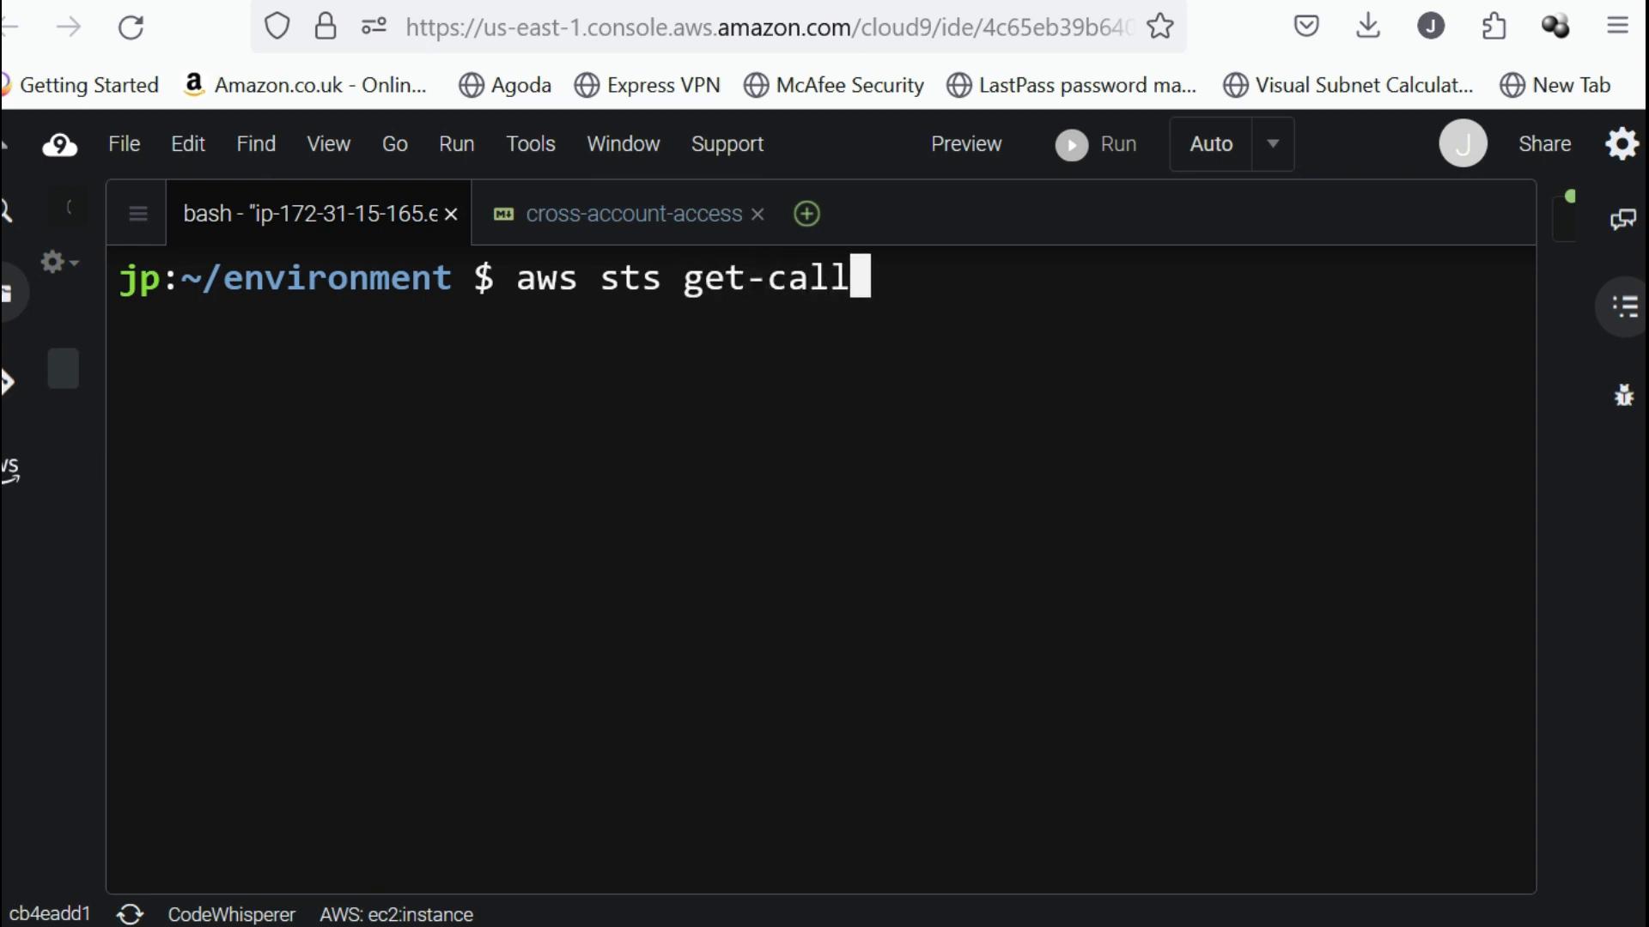
text(er-iden)
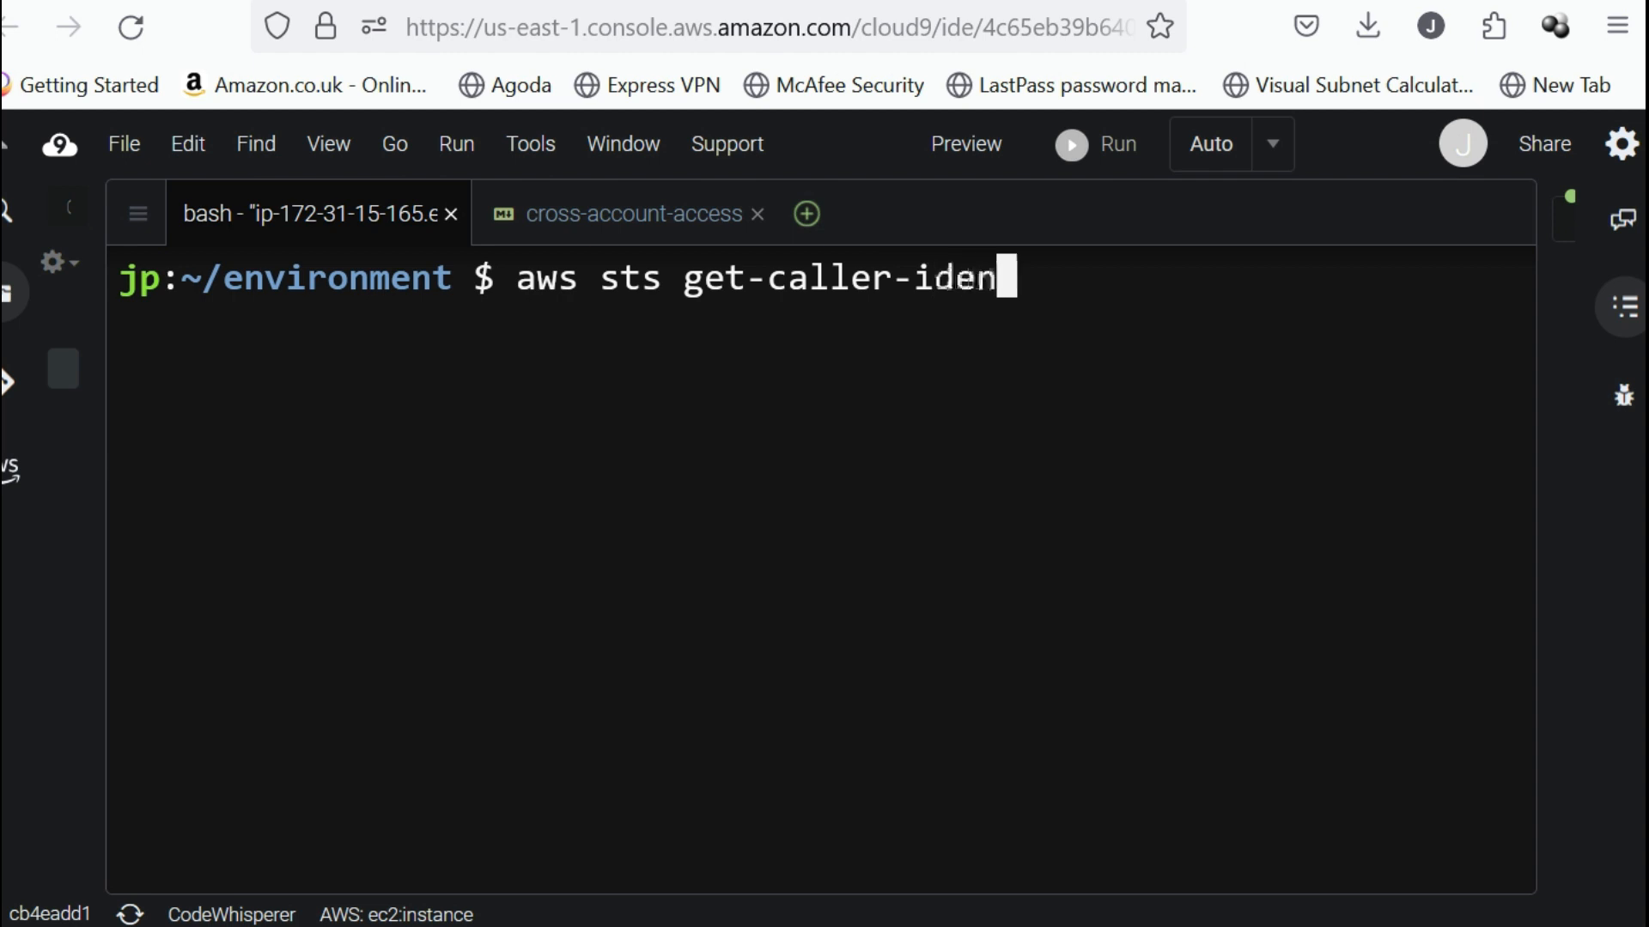
text(tity)
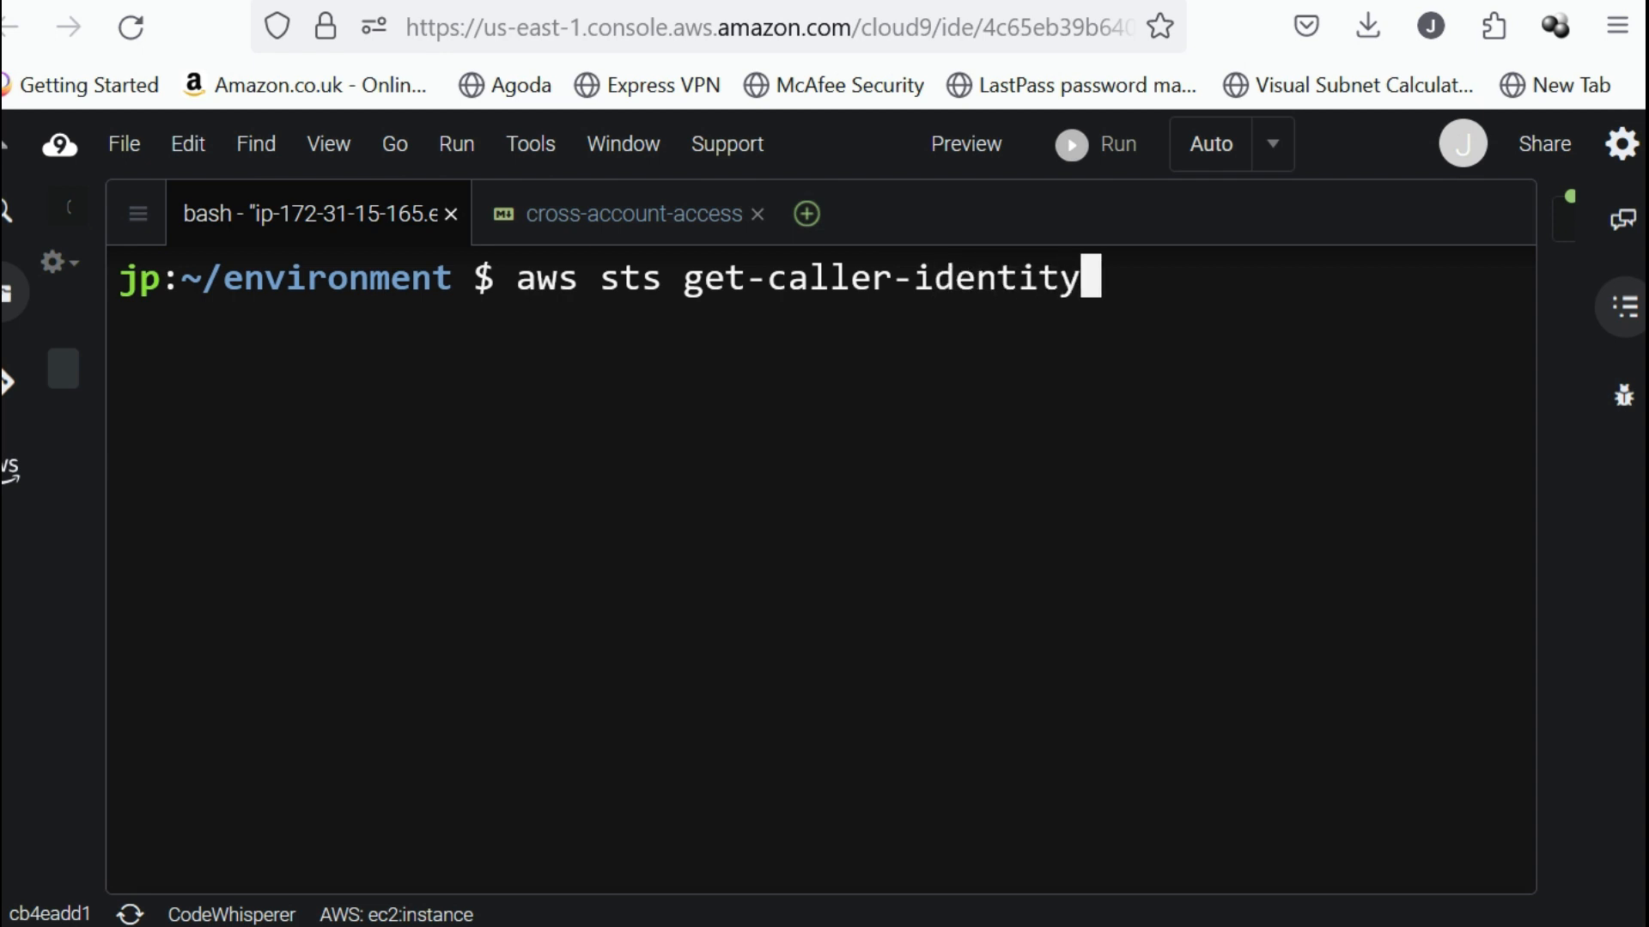
key(Return)
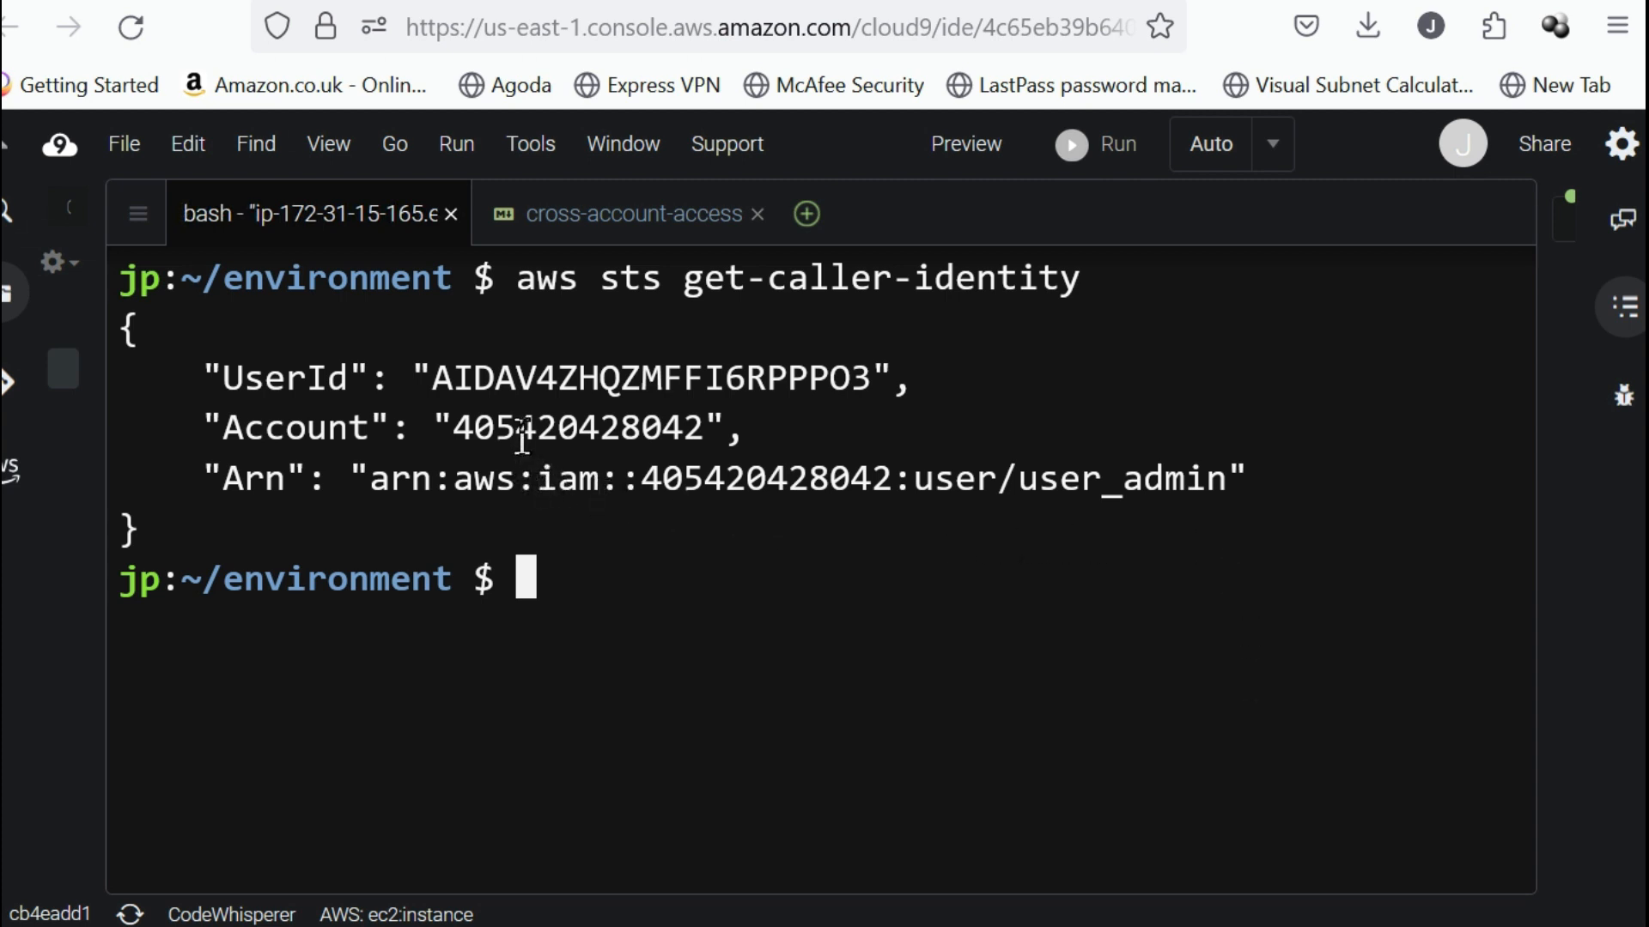
double_click(522, 427)
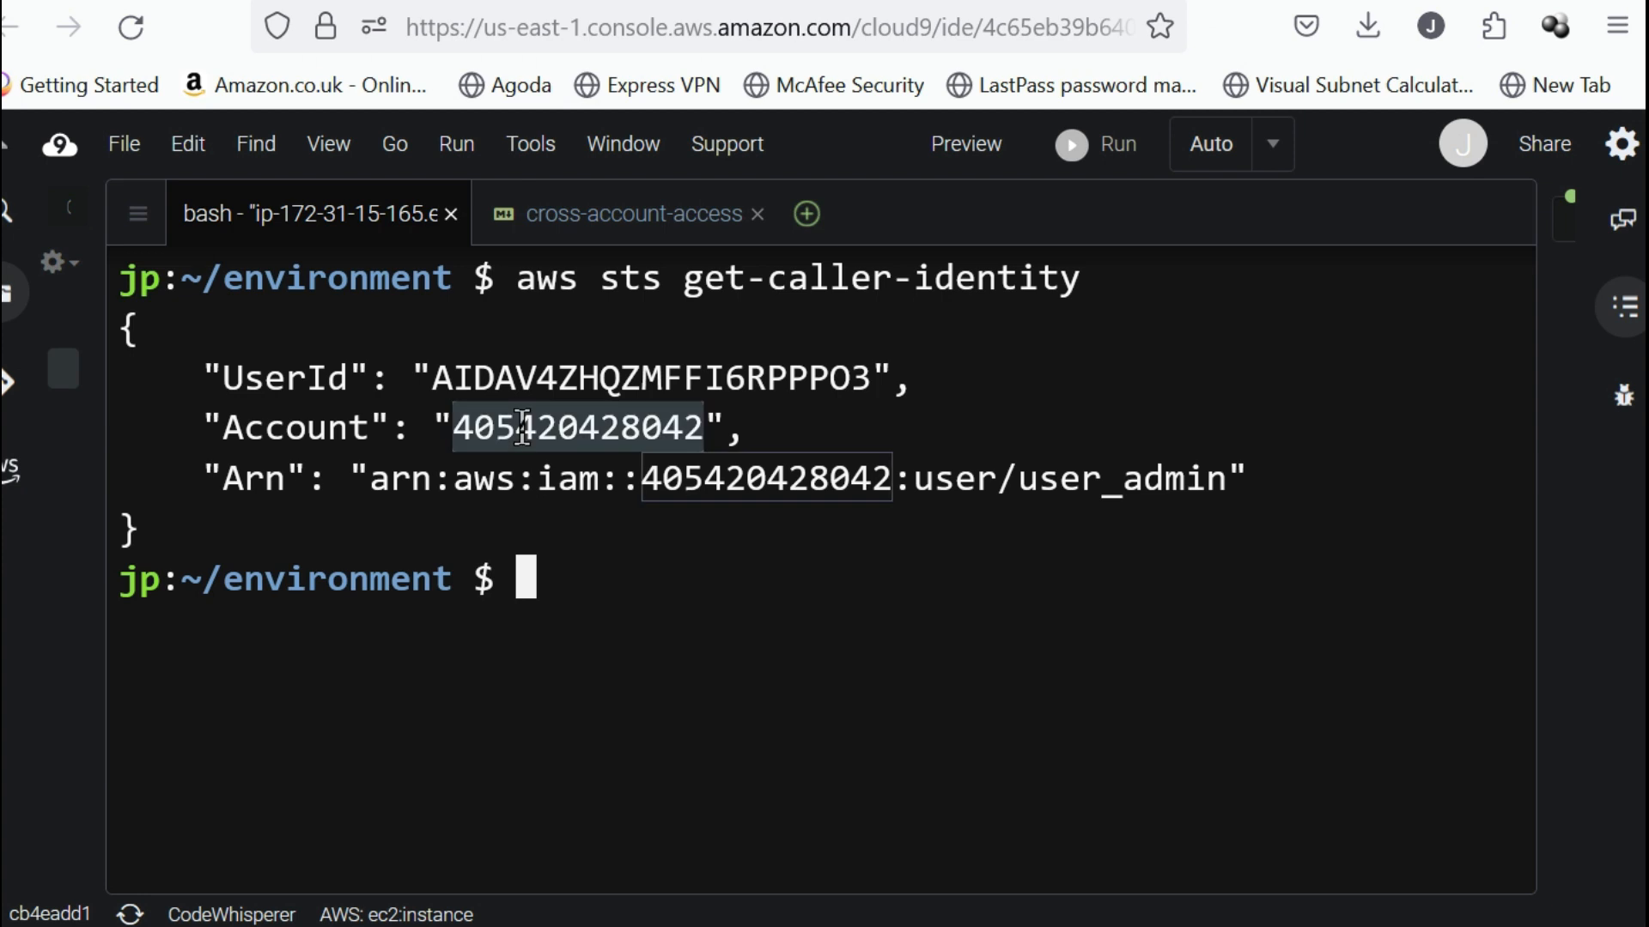
Check the user name and the full ARN in the get-caller-identity output.
drag(1020, 480, 1227, 479)
click(1090, 493)
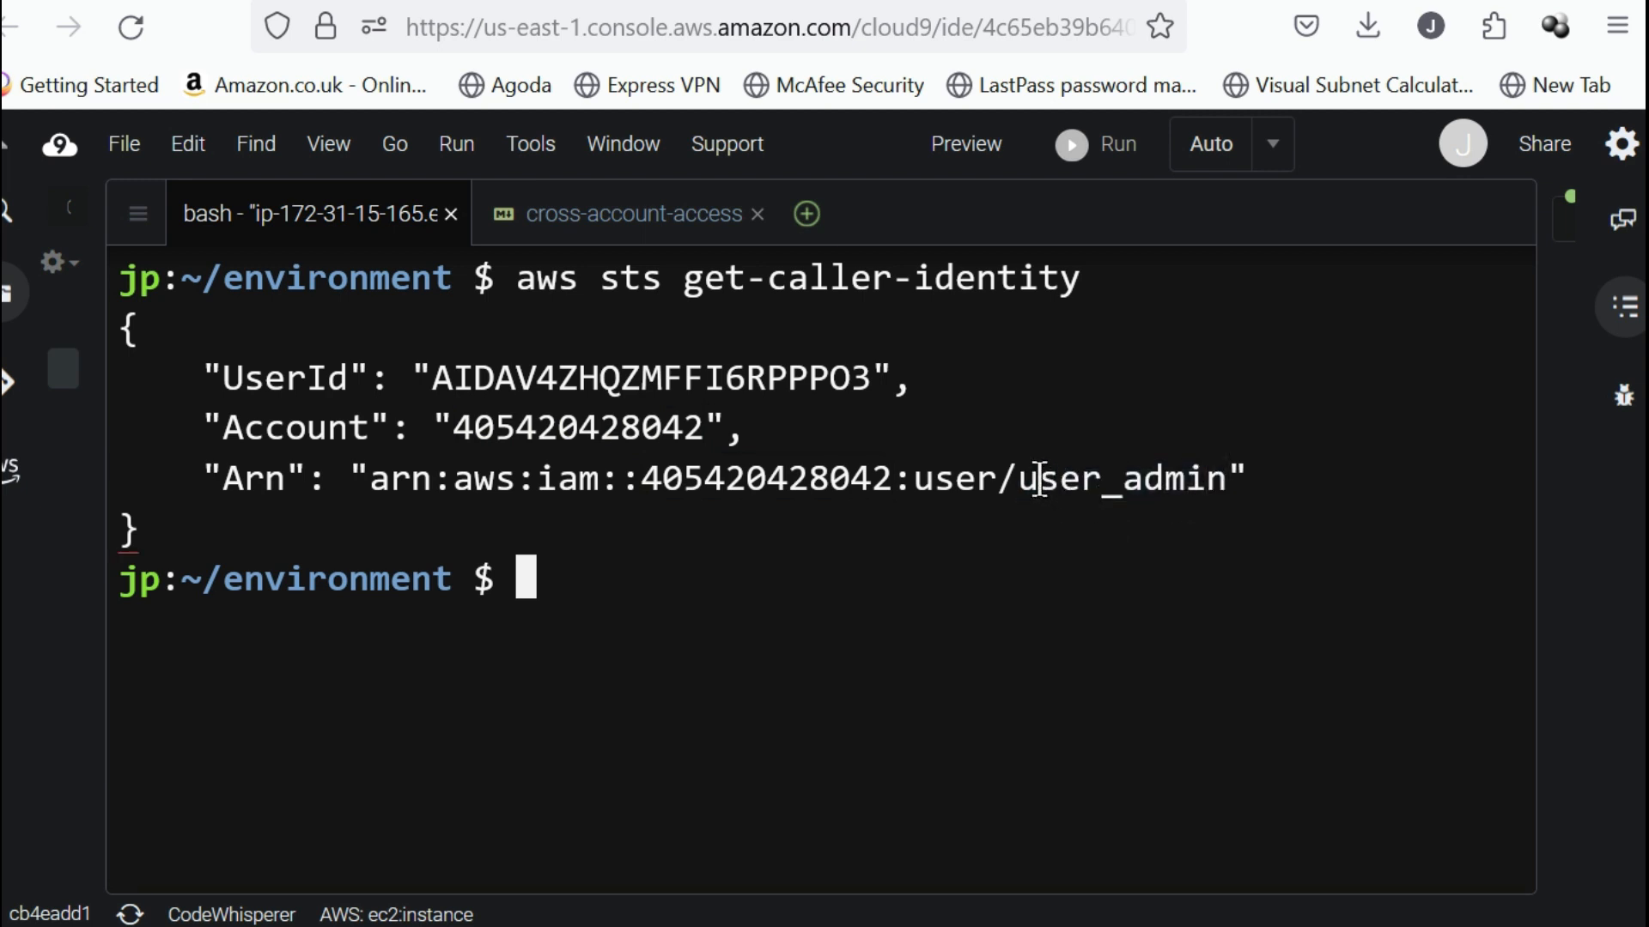
triple_click(711, 473)
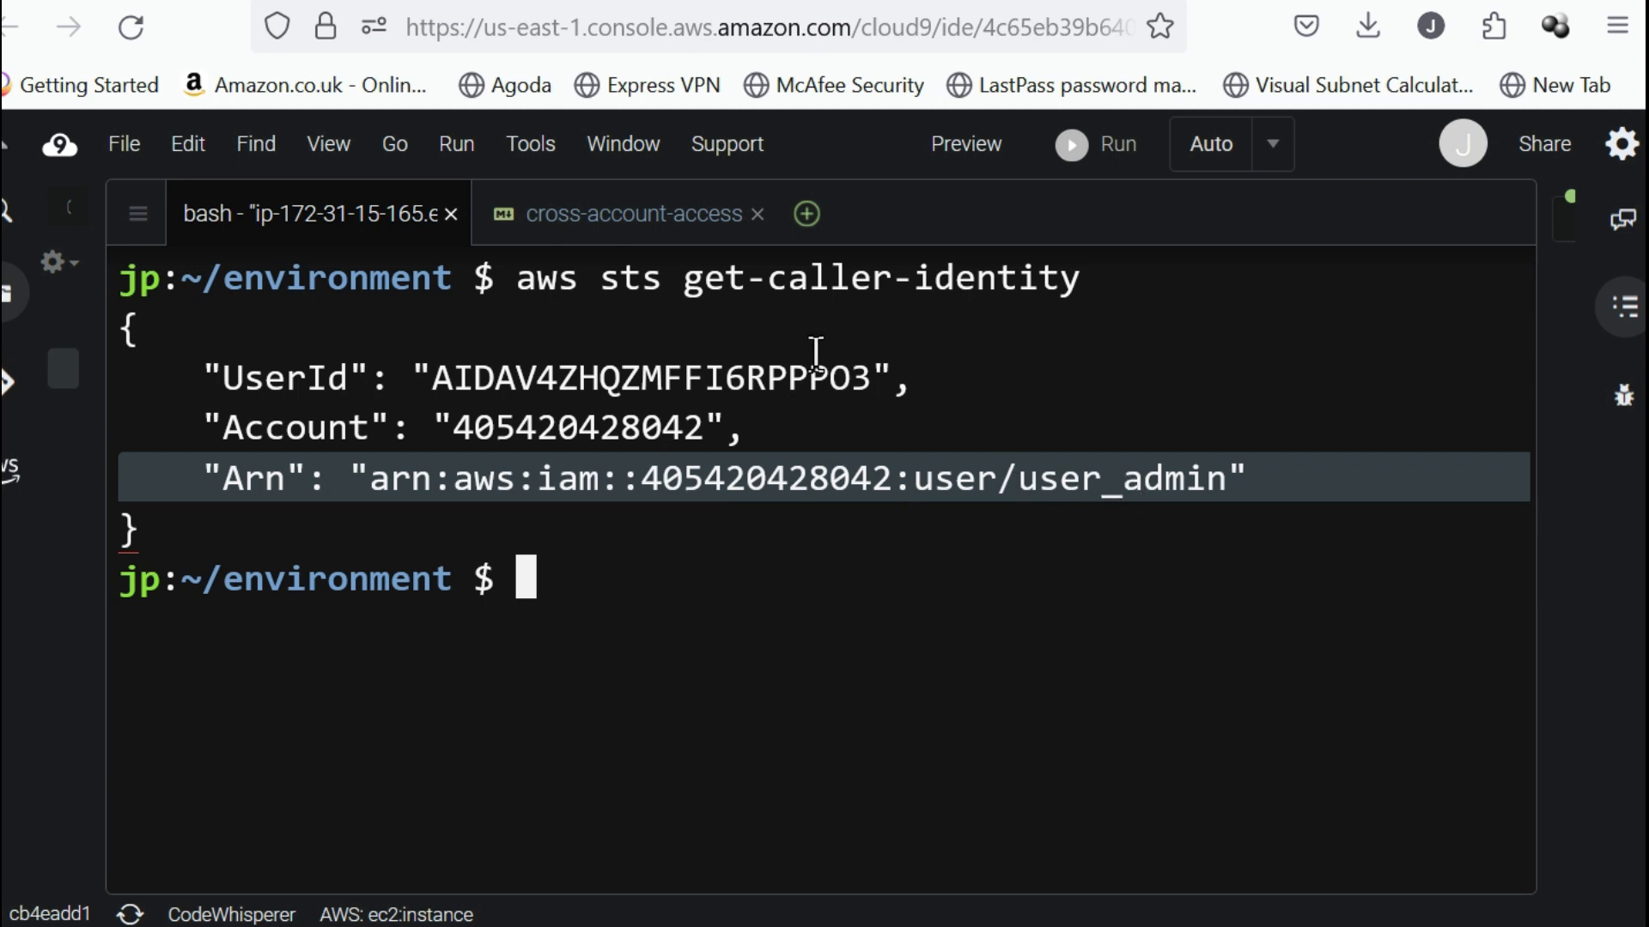
click(1001, 386)
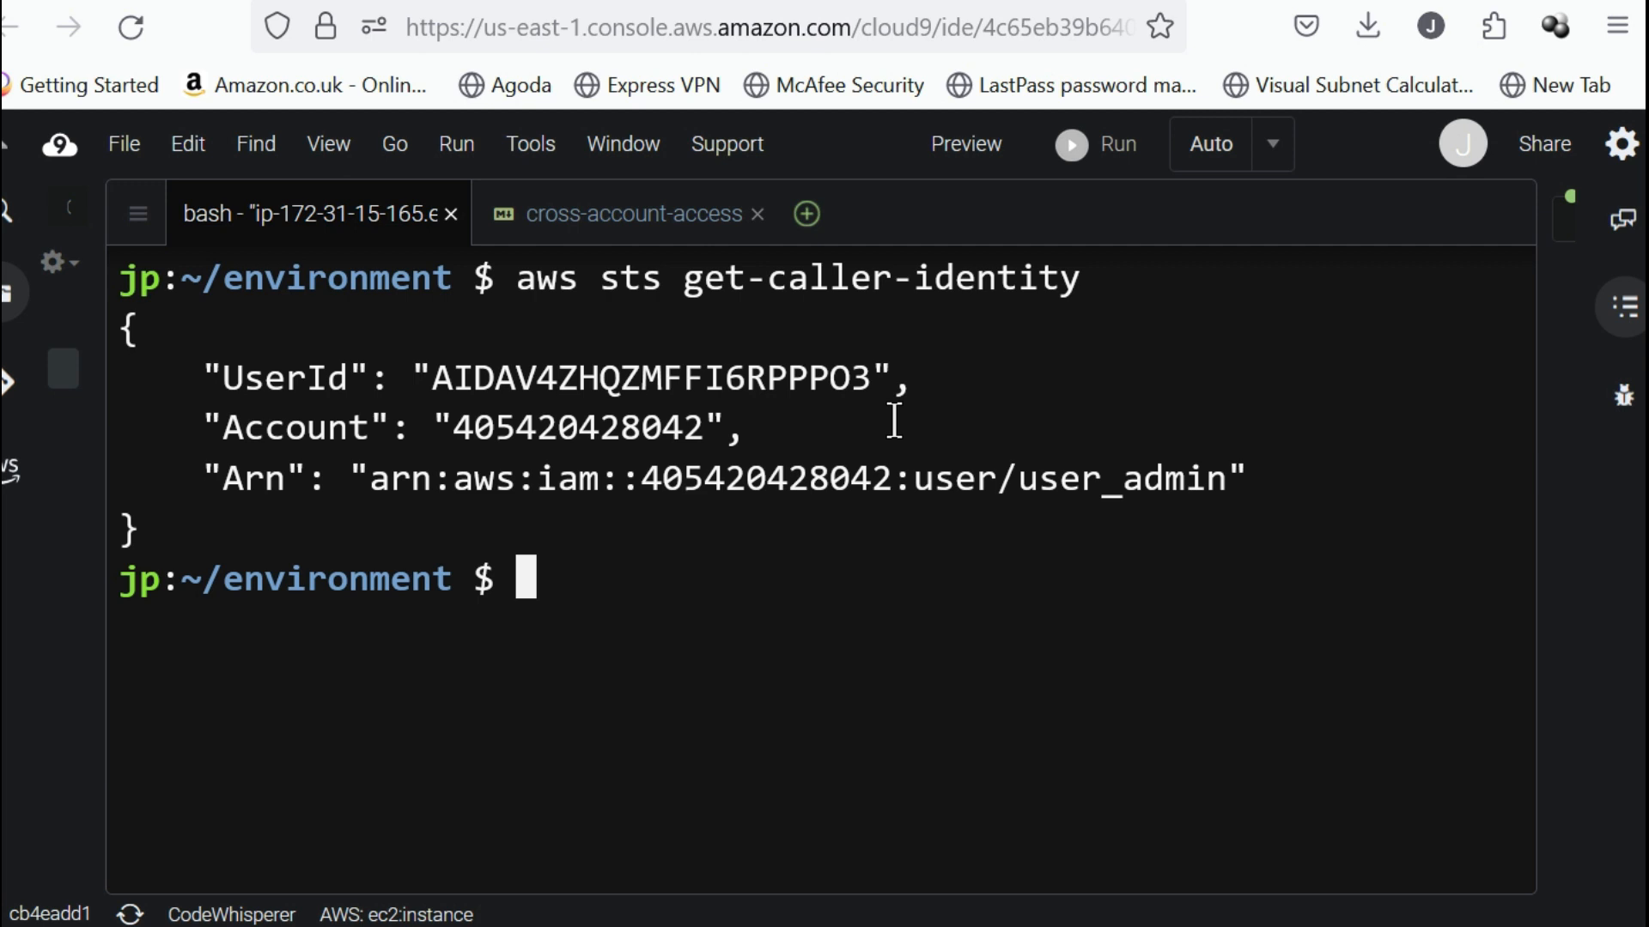
Run aws --profile default sts get-caller-identity in the bash terminal and check the user name in the returned ARN.
key(Up)
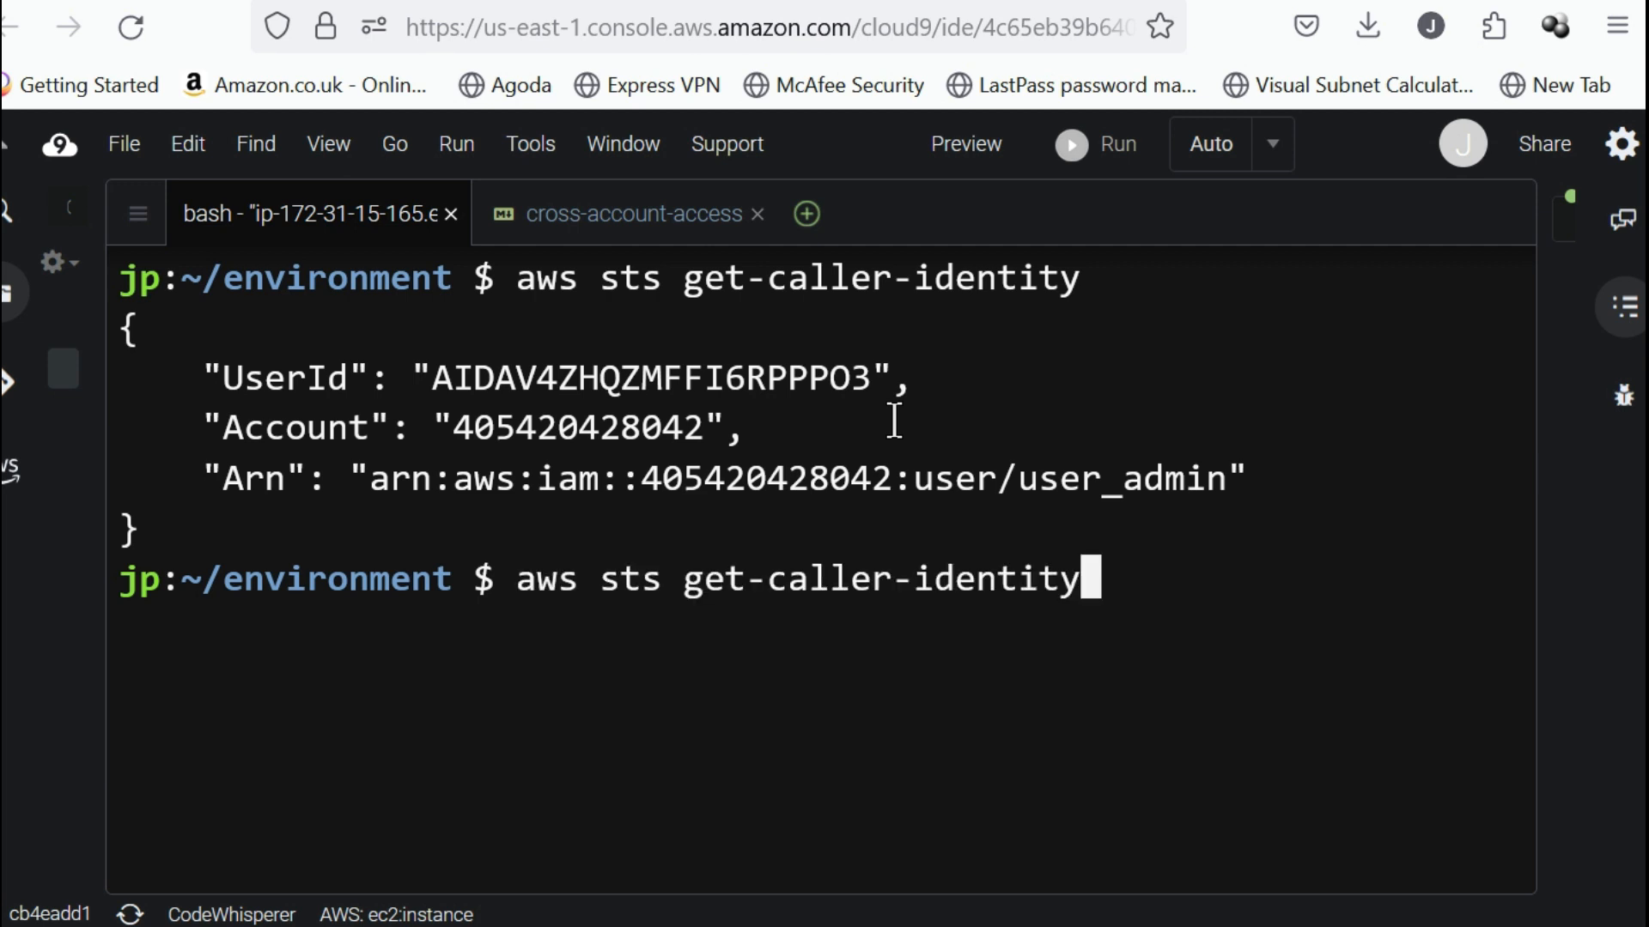
key(Left)
key(Left)
key(Left)
key(Left)
key(Left)
key(Left)
key(Left)
key(Left)
key(Left)
key(Left)
key(Left)
key(Left)
key(Left)
key(Left)
key(Left)
key(Left)
key(Left)
key(Left)
key(Left)
key(Left)
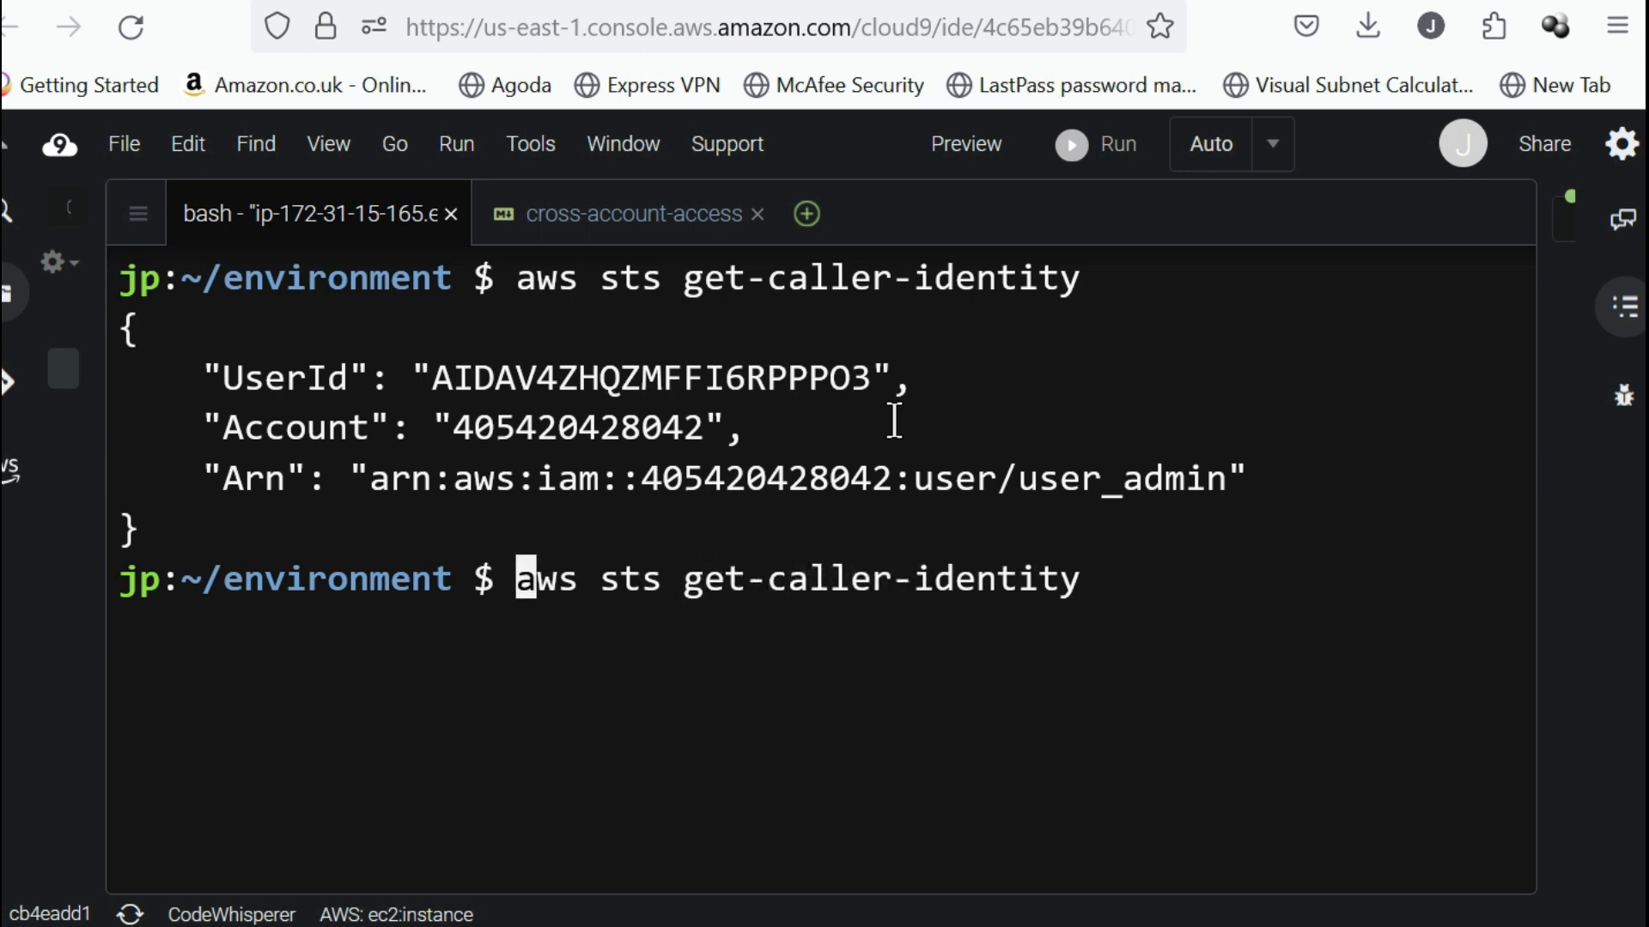
key(Right)
key(Right)
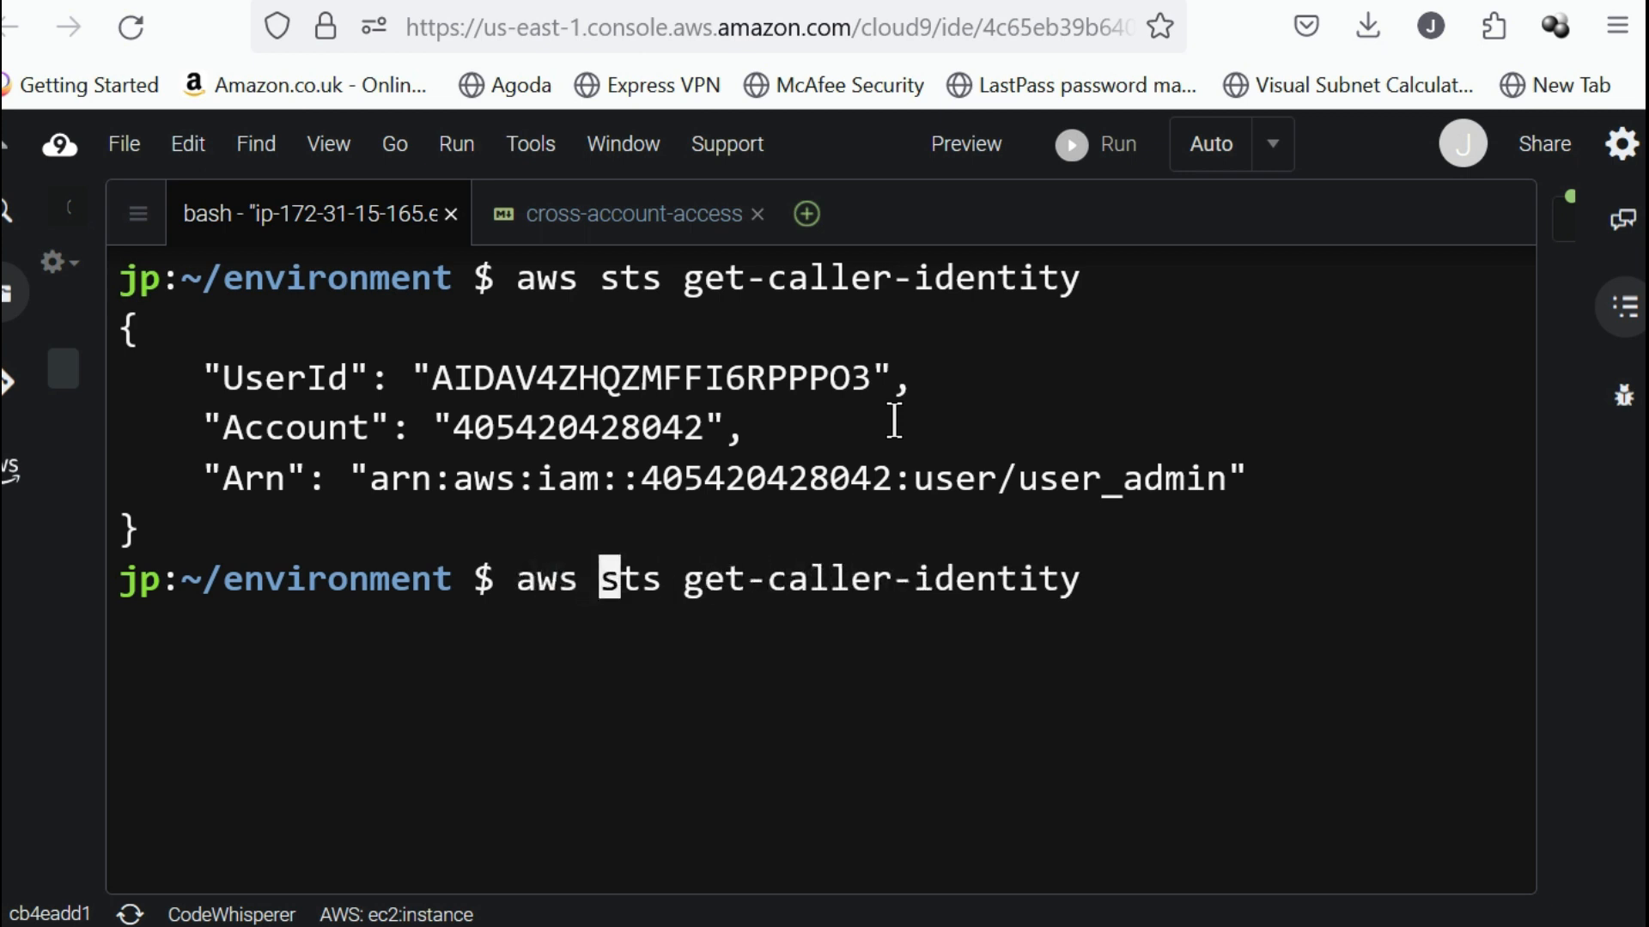
text(--profile)
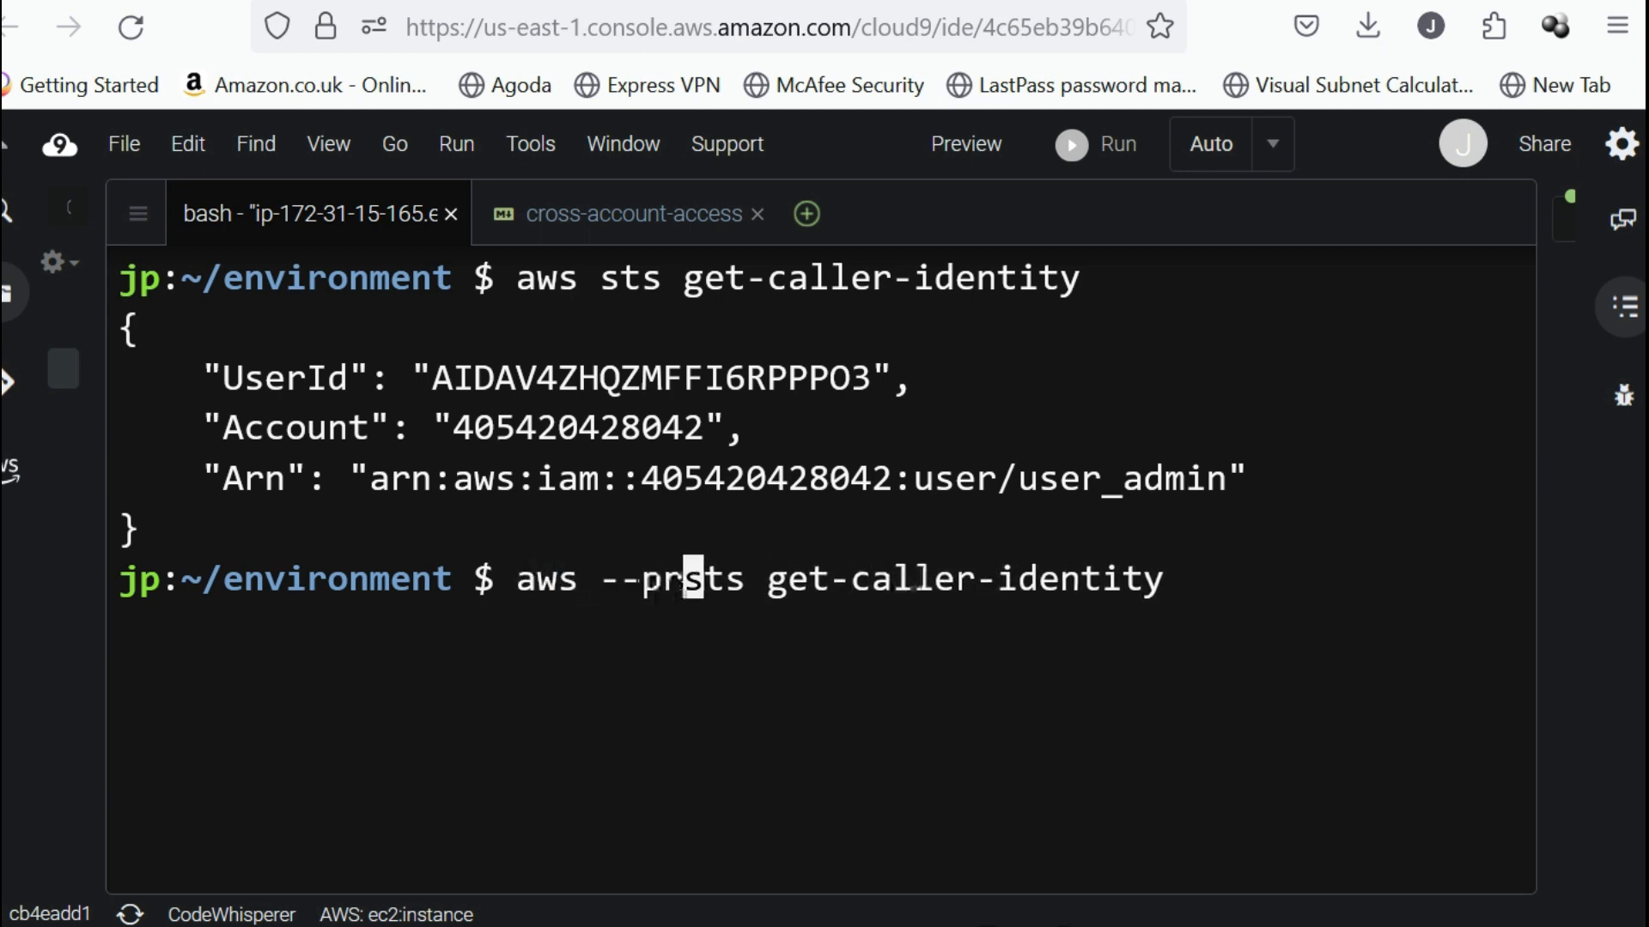
text( defau)
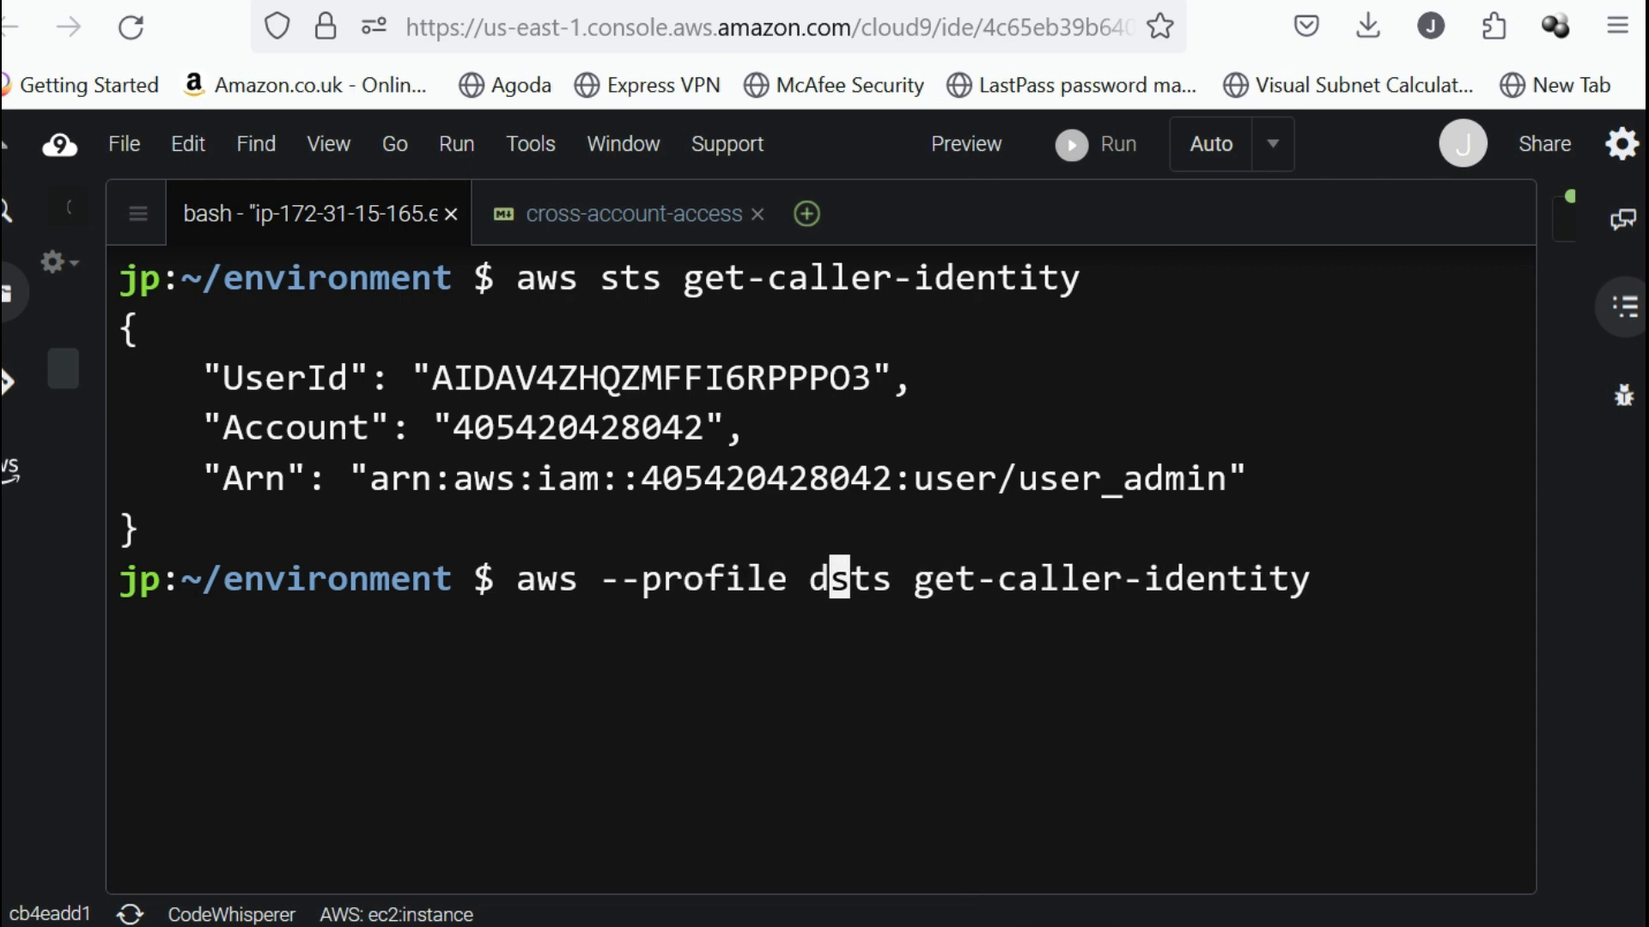
text(lt)
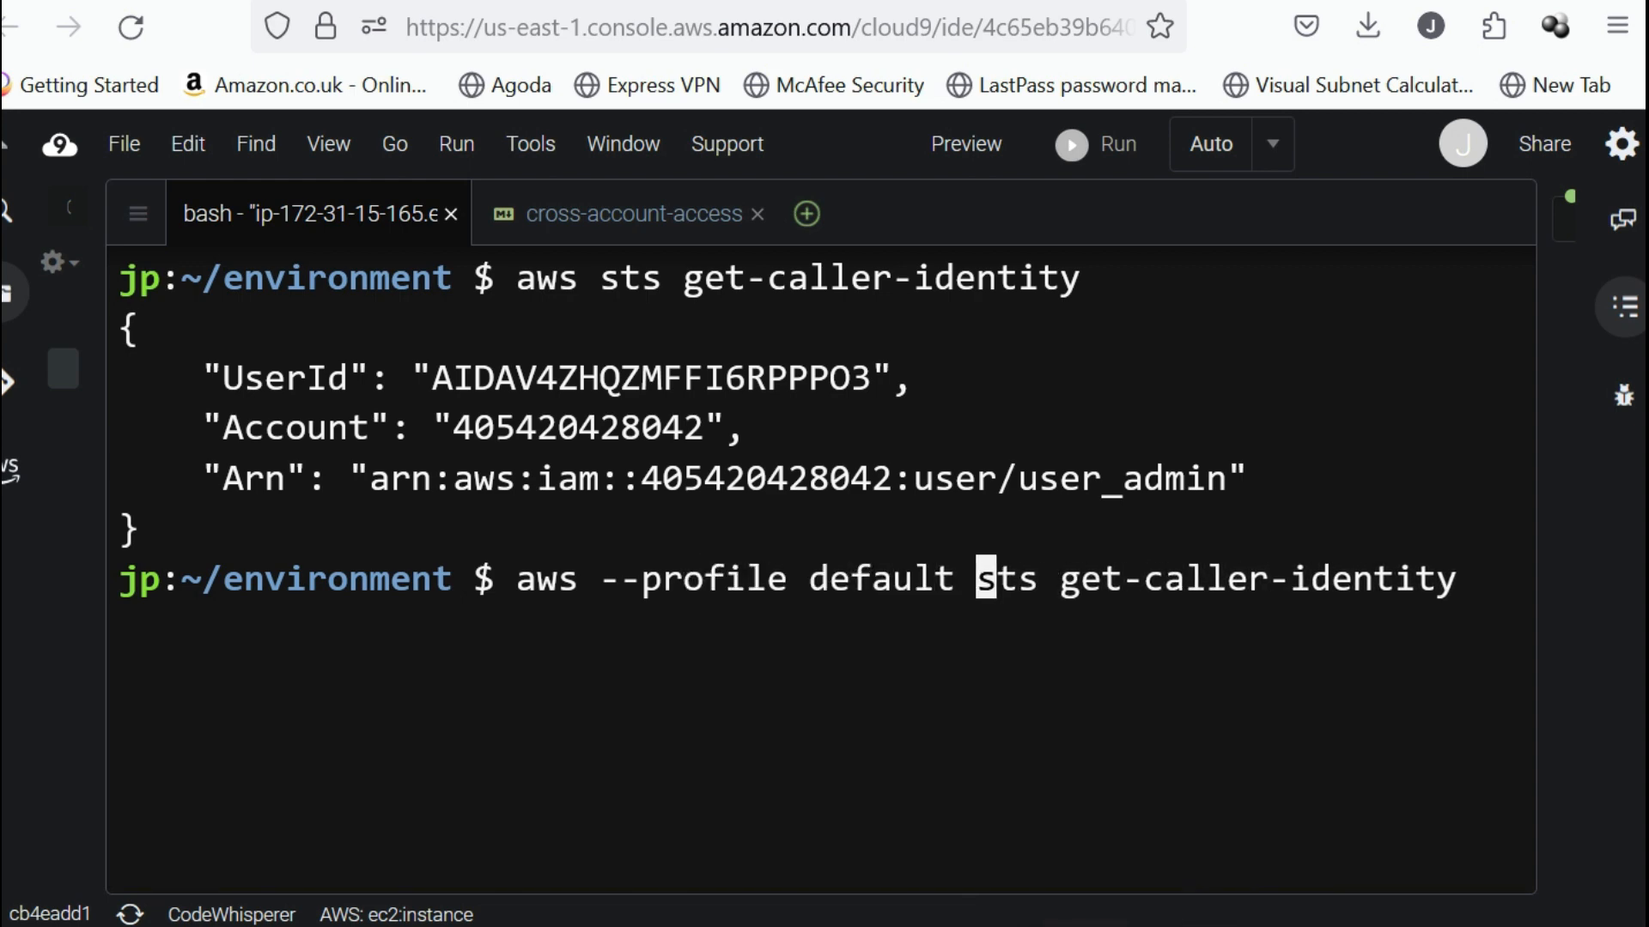
key(Return)
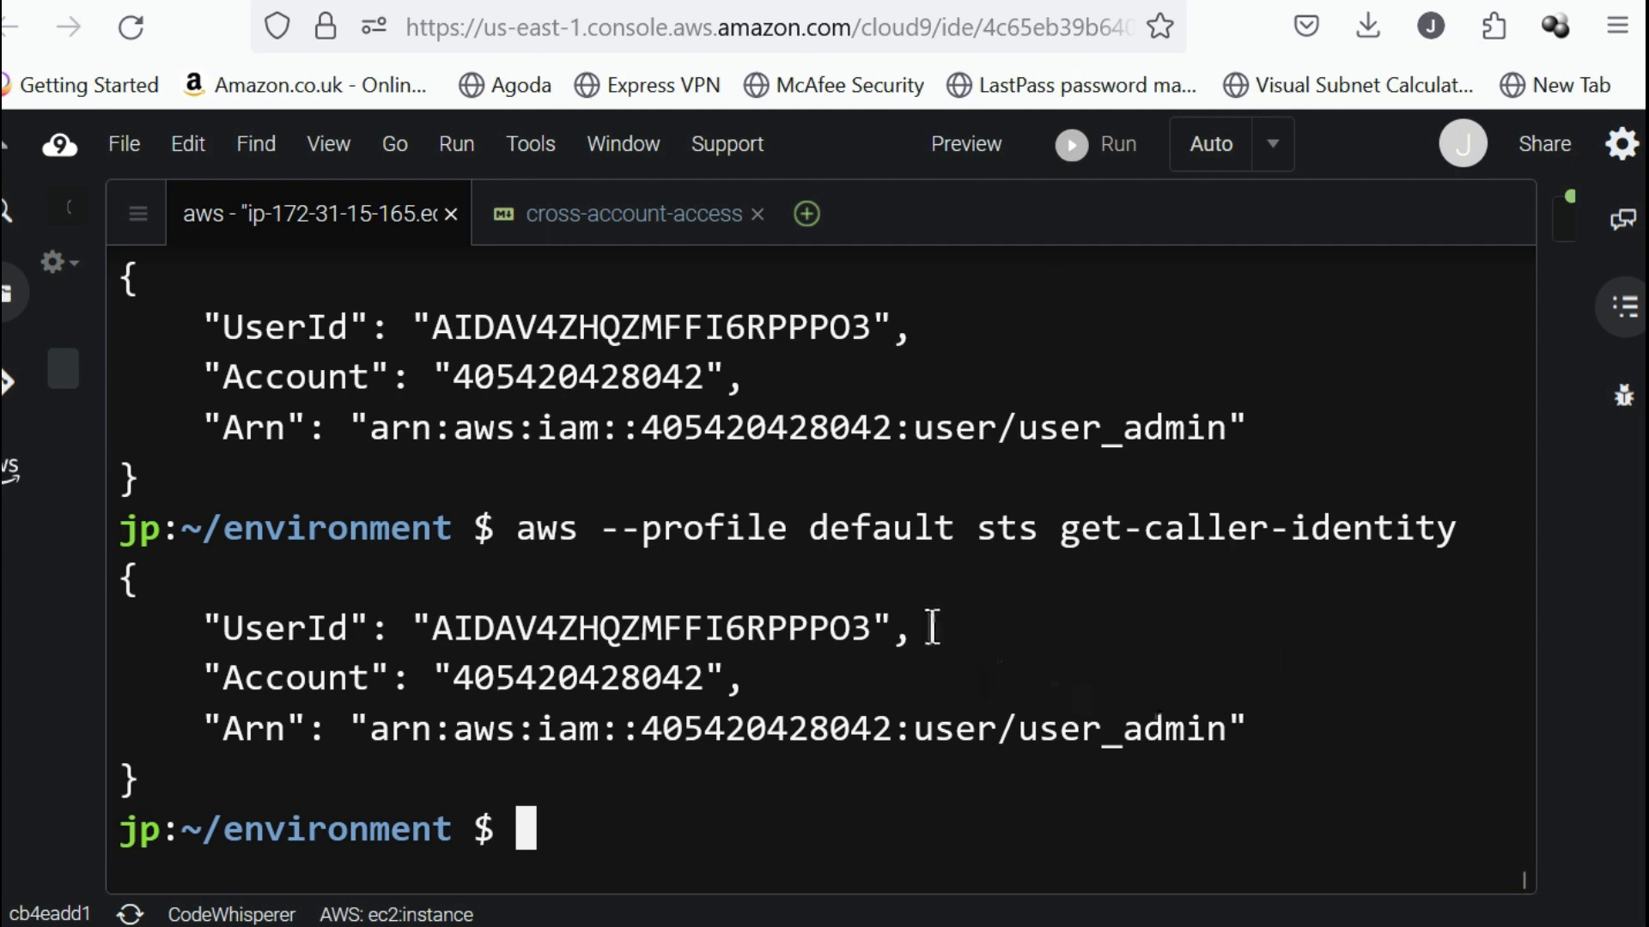
drag(1021, 728, 1164, 729)
click(1281, 800)
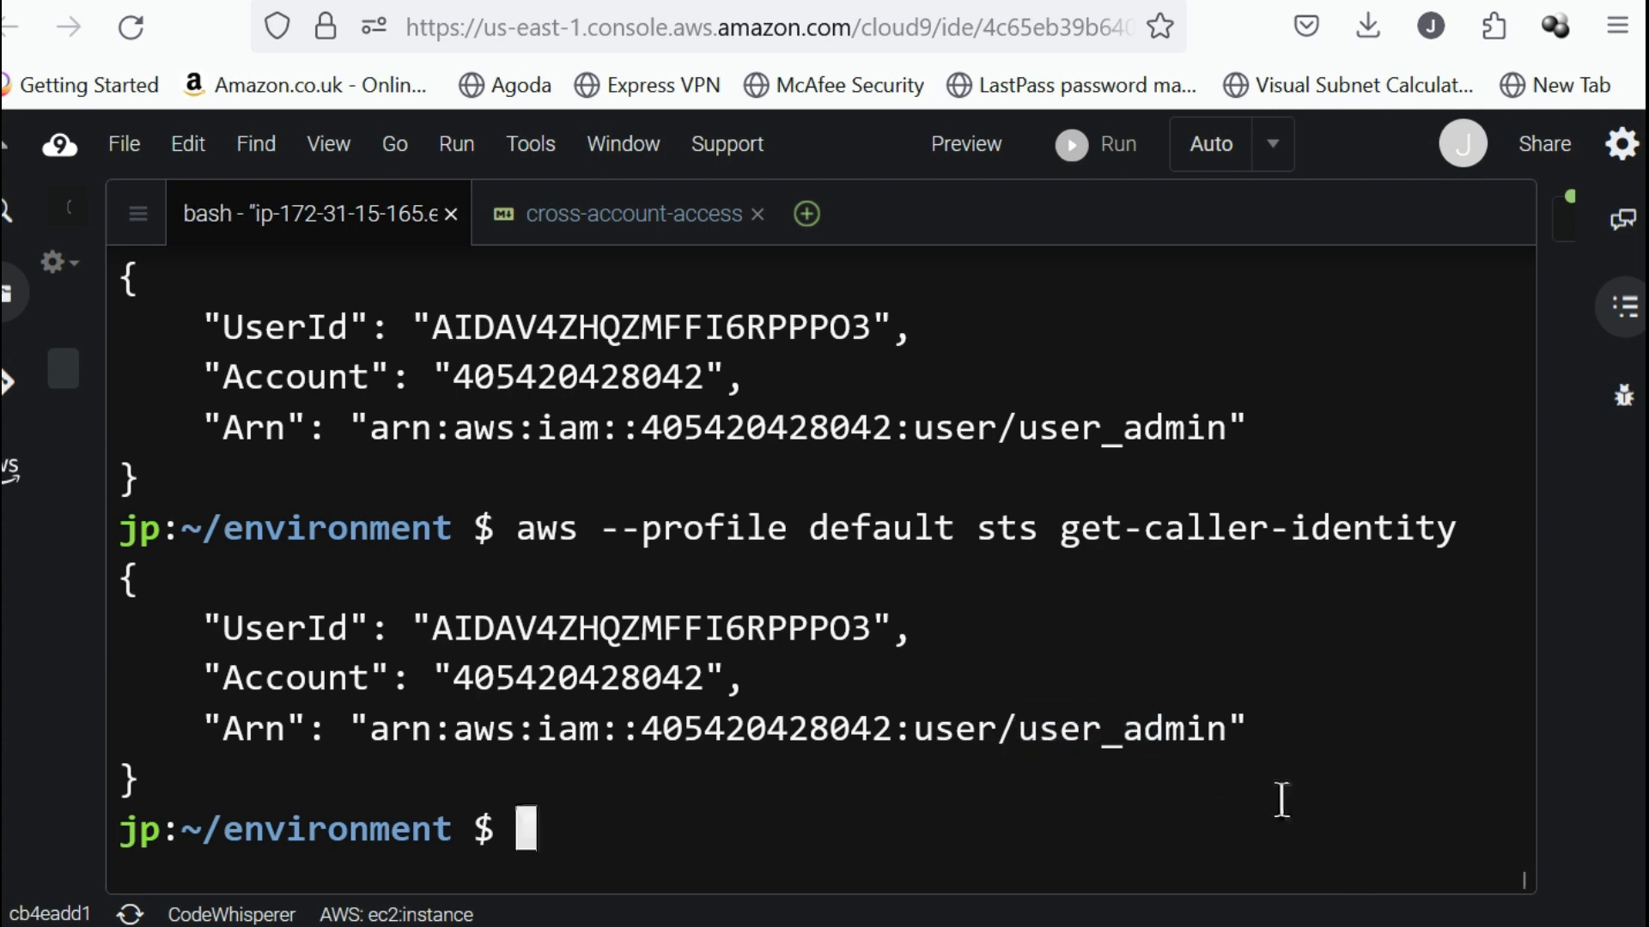
Copy the user_admin profile block that appends to ~/.aws/credentials from the cross-account-access file and paste it into the bash terminal.
click(671, 225)
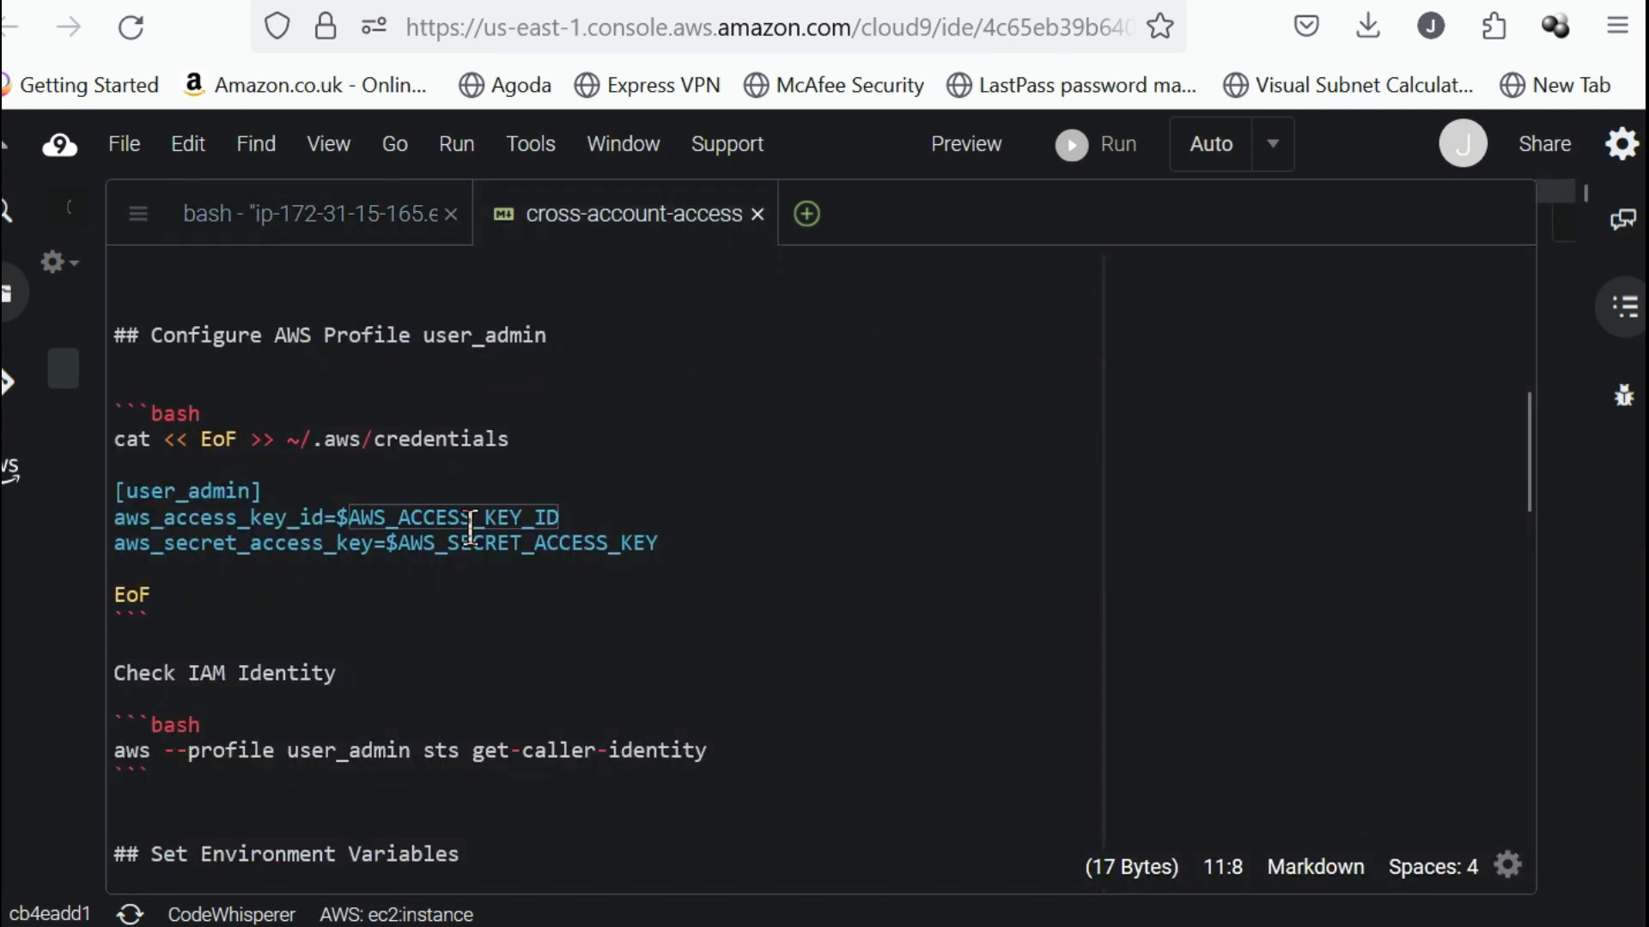
scroll(411, 565, down, 4)
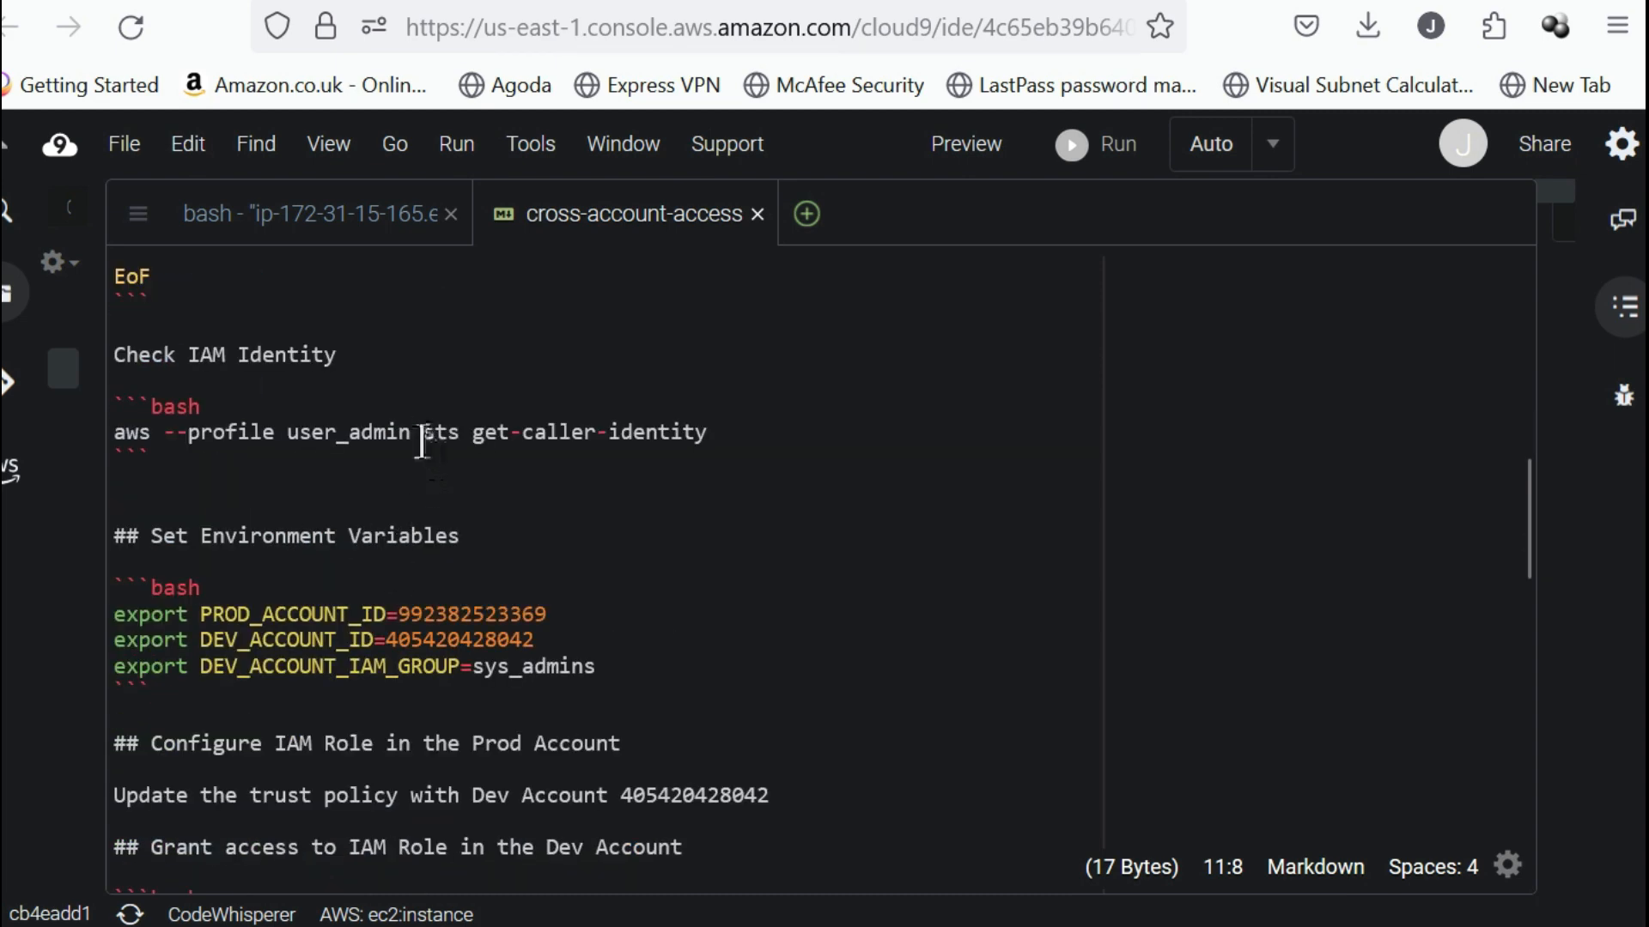
scroll(420, 442, up, 1)
scroll(506, 505, up, 1)
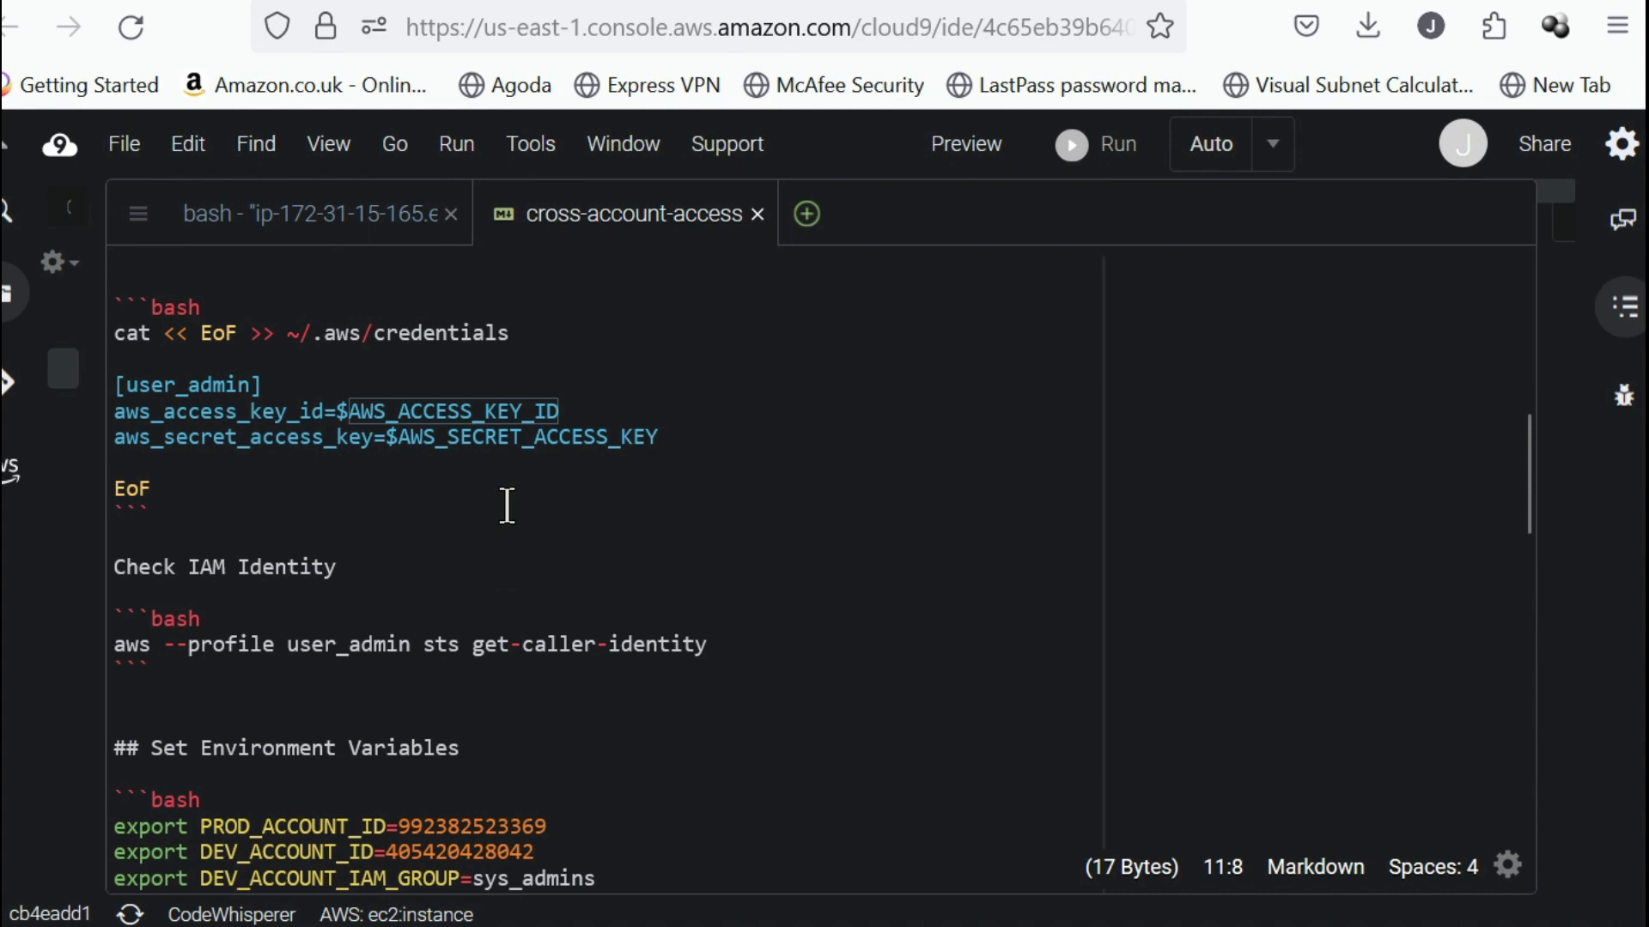
scroll(453, 499, up, 1)
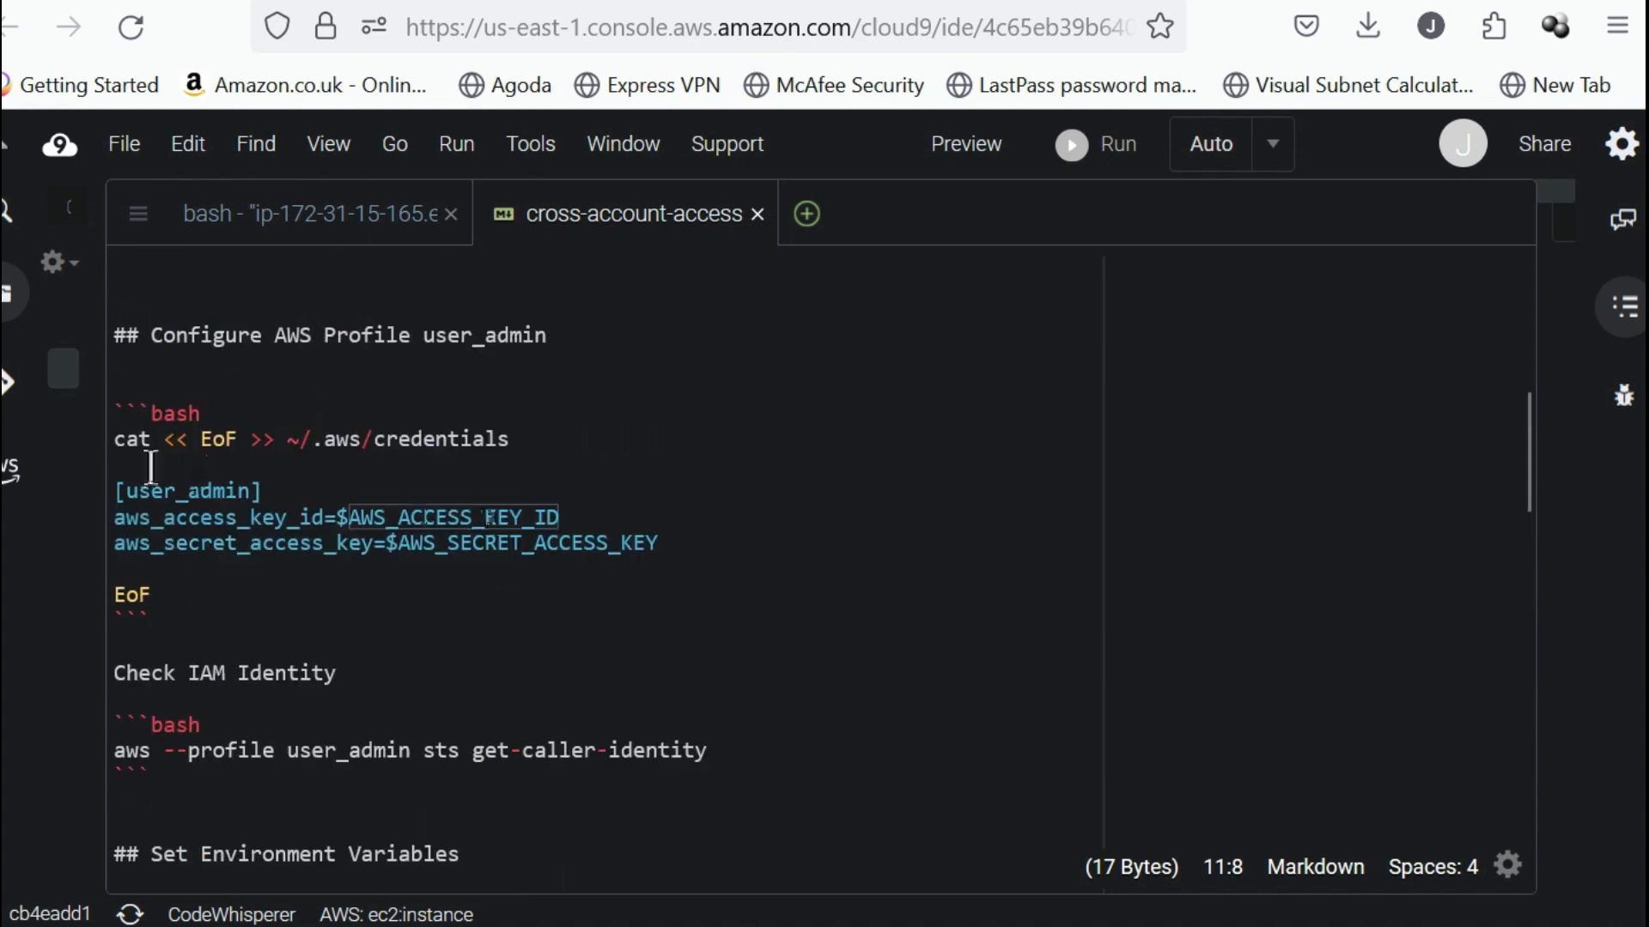
double_click(233, 491)
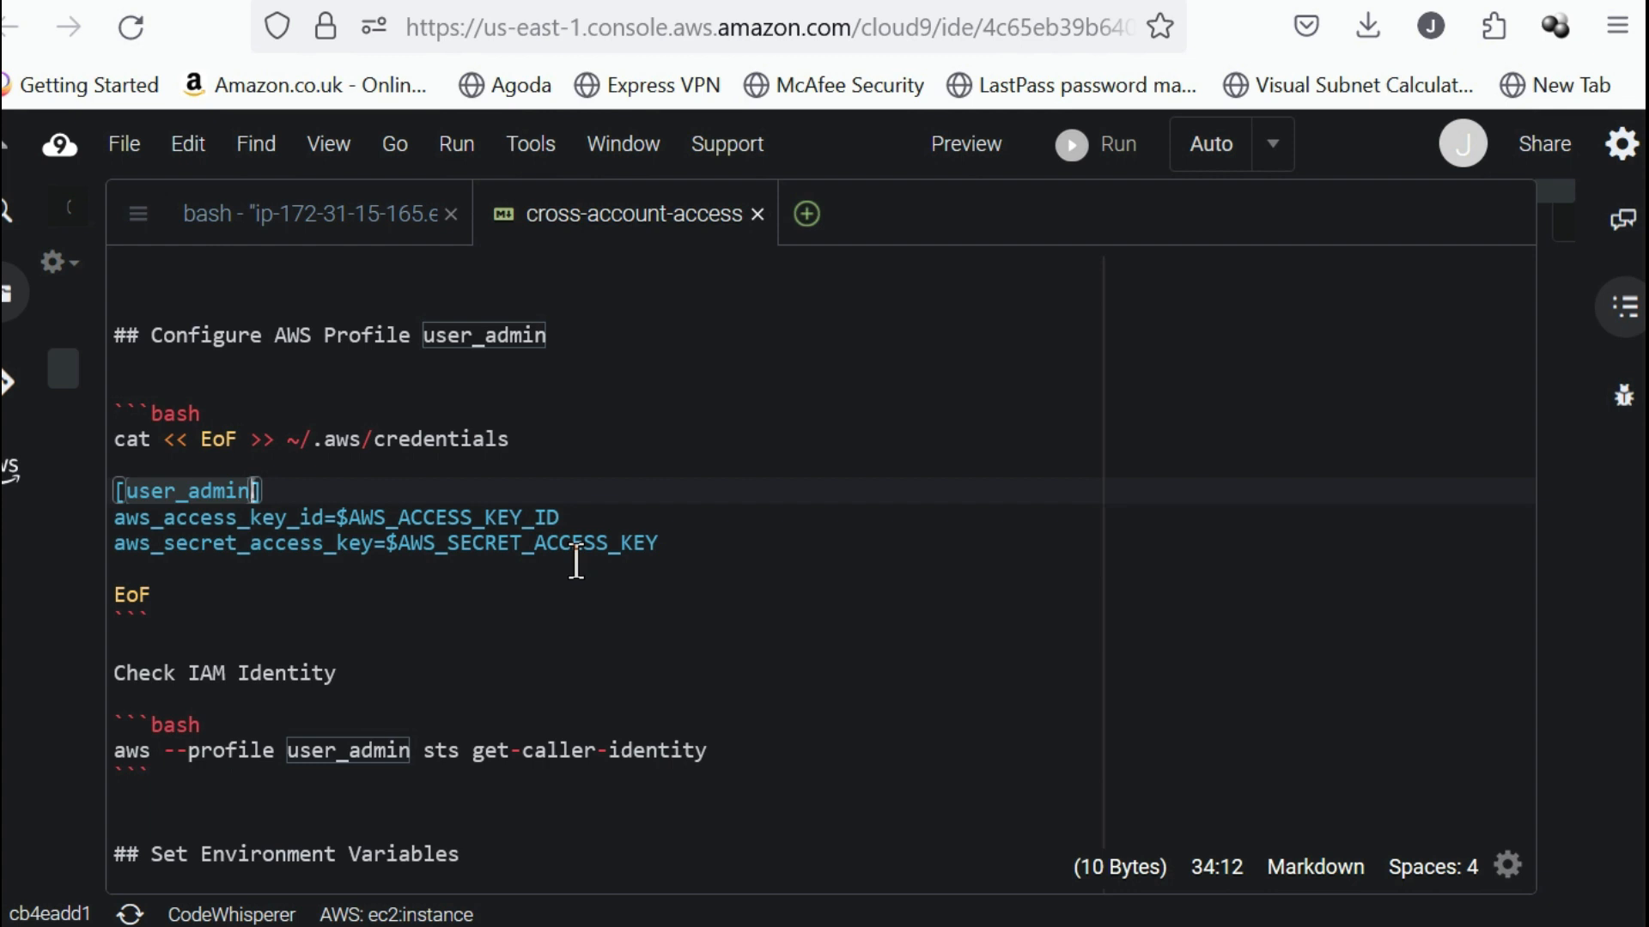
click(349, 469)
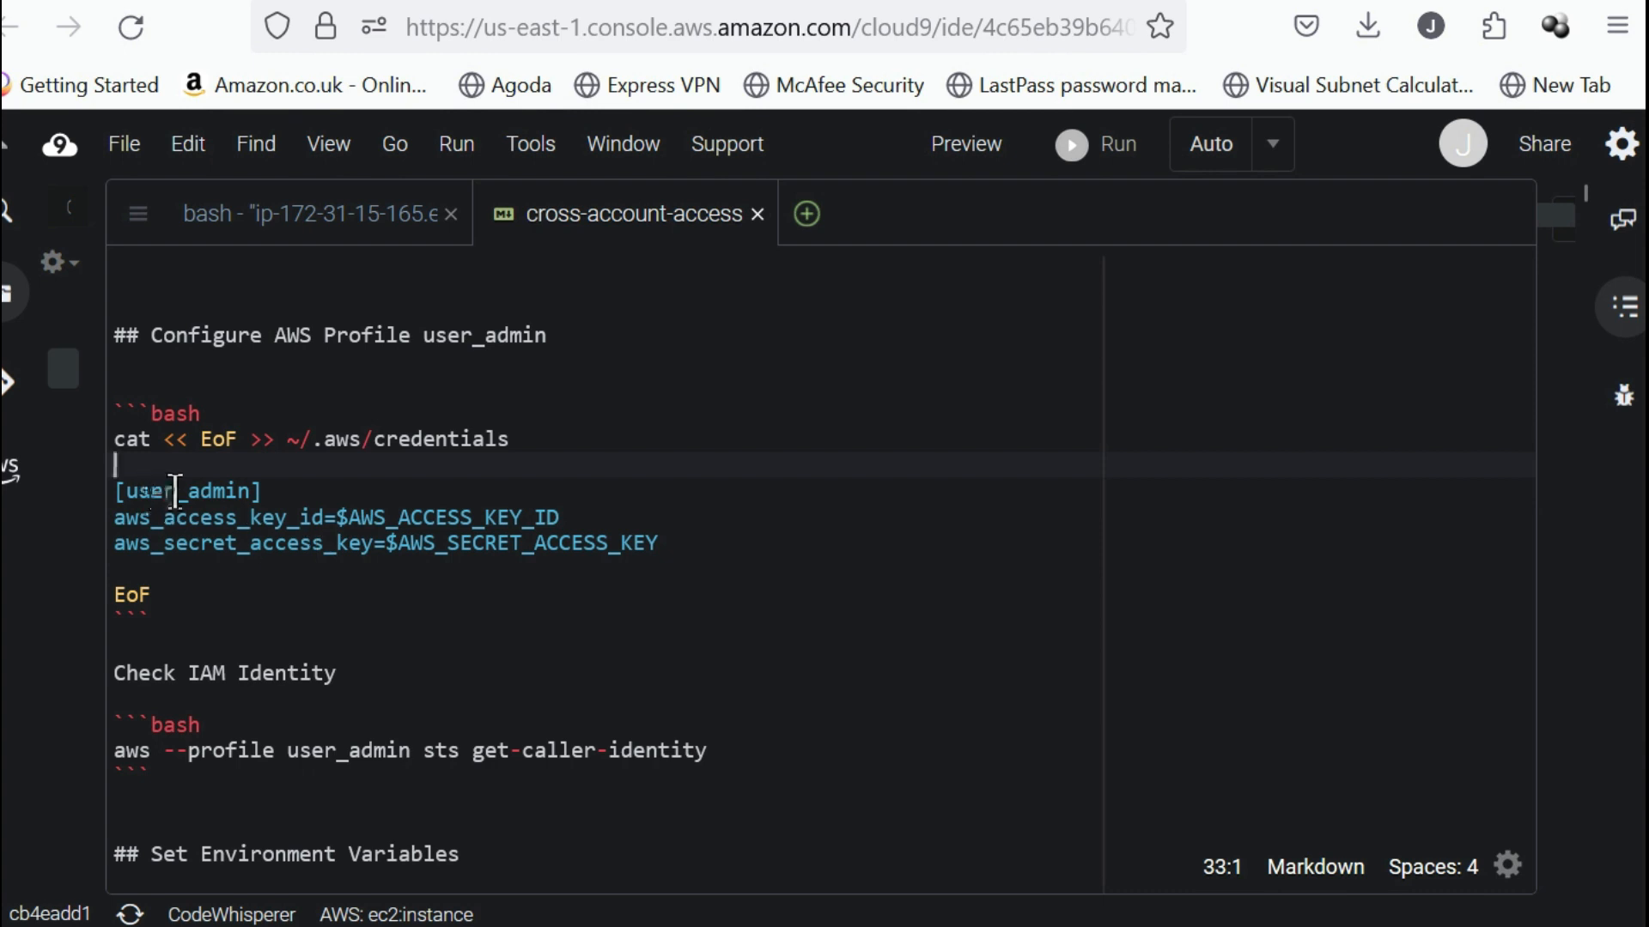
click(176, 491)
drag(181, 592, 49, 445)
key(ctrl+c)
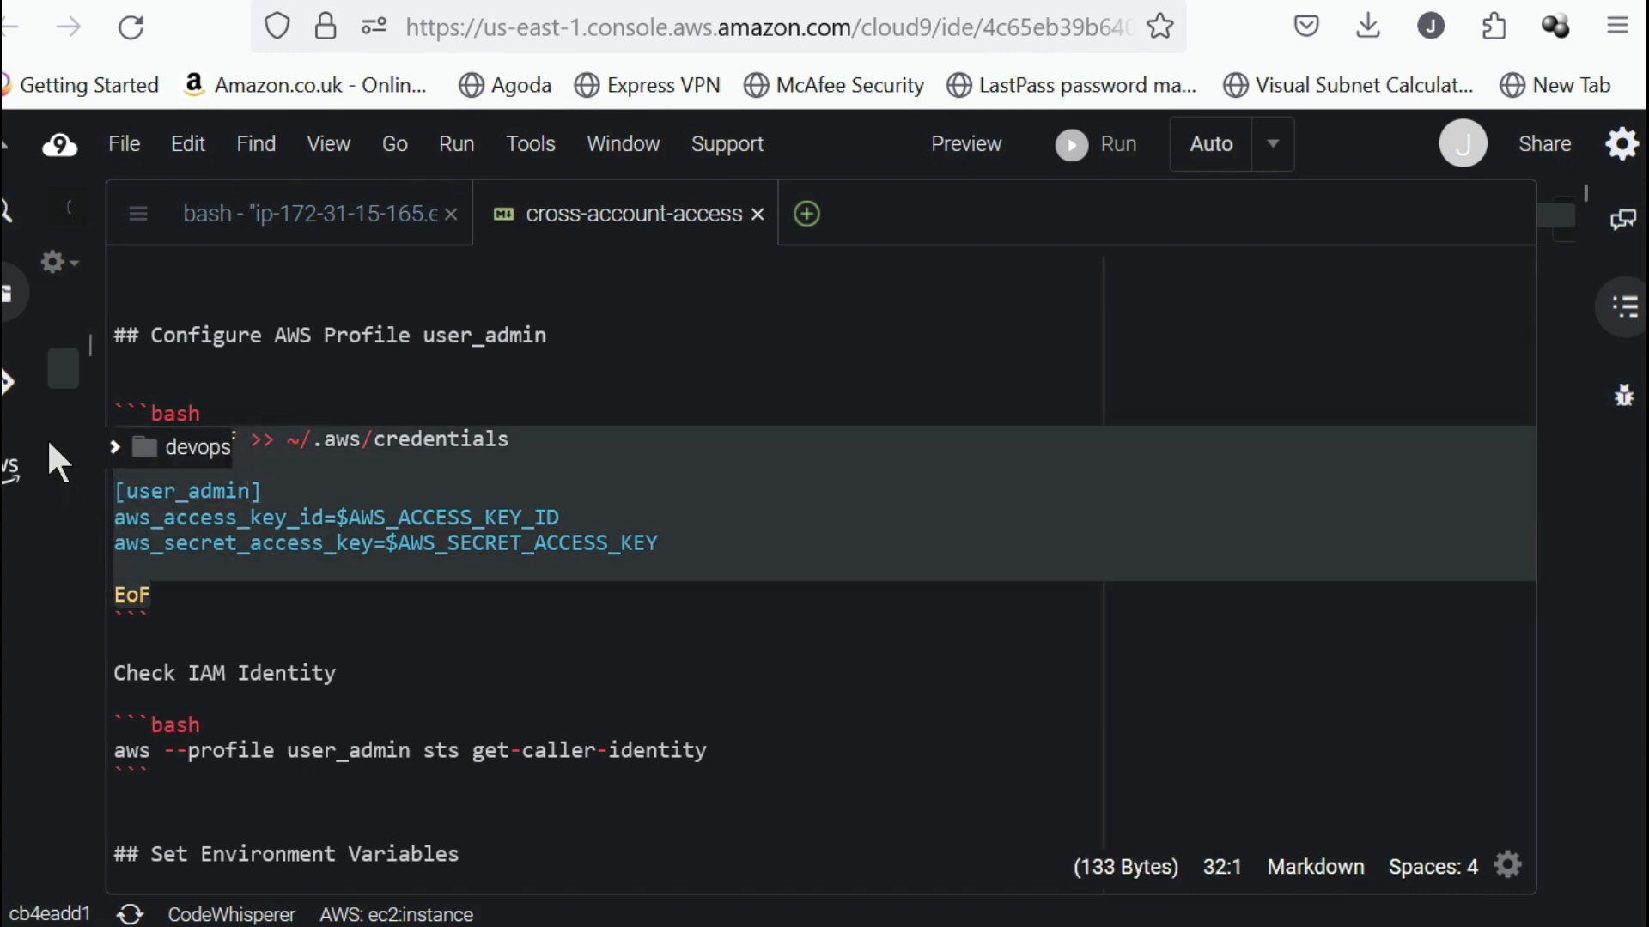
click(385, 229)
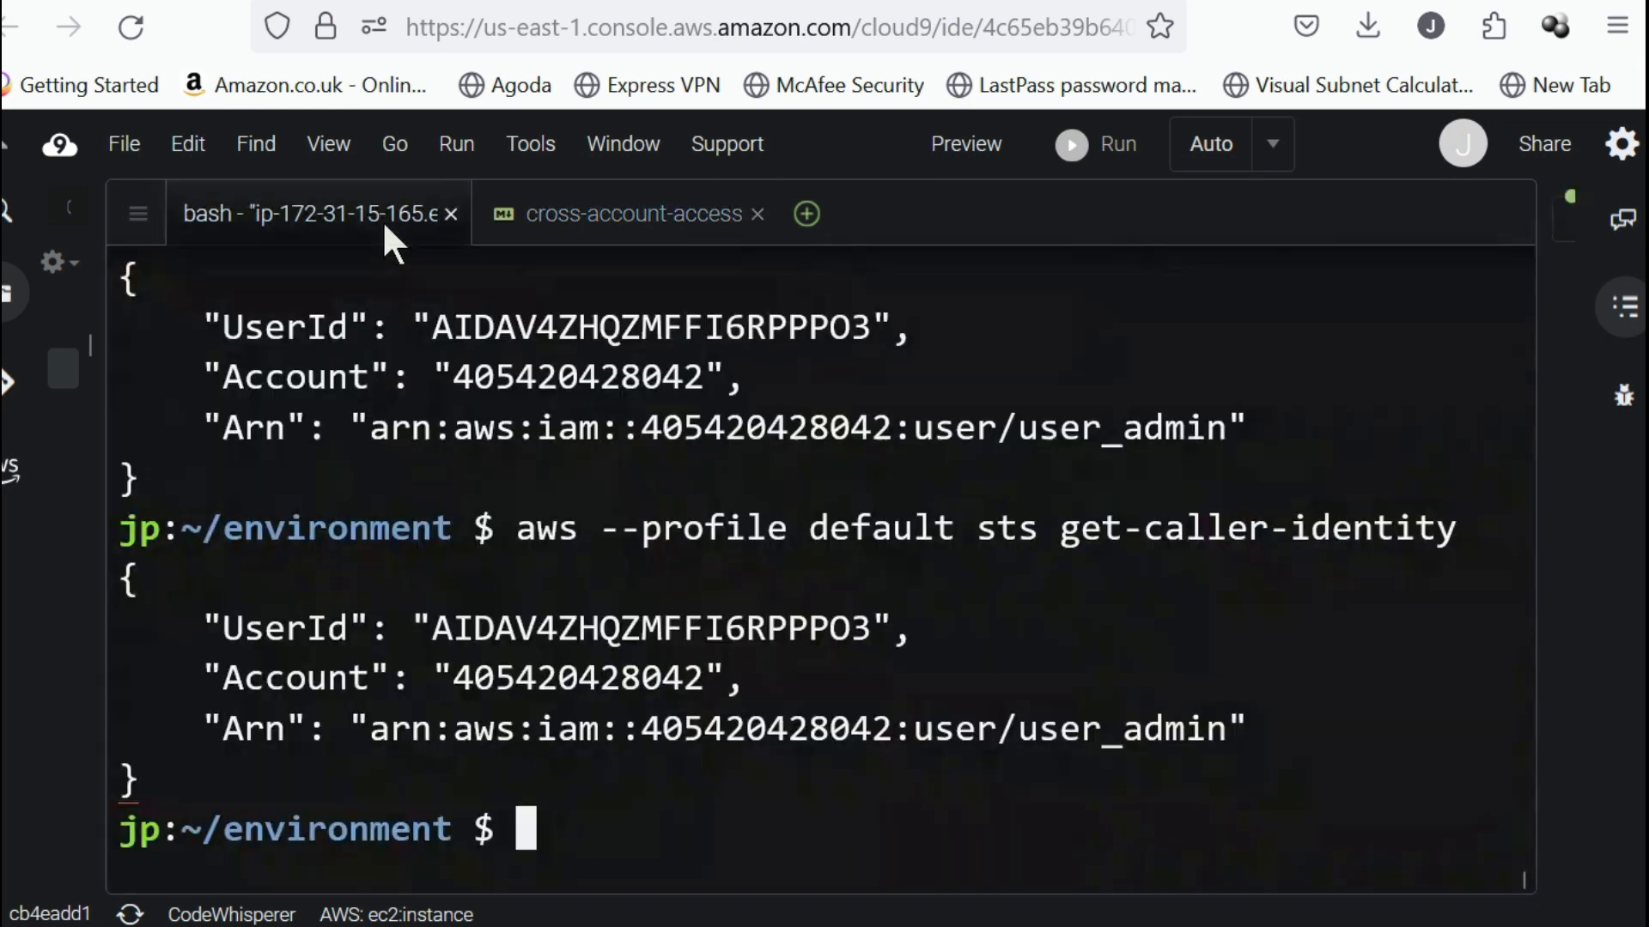
key(ctrl+v)
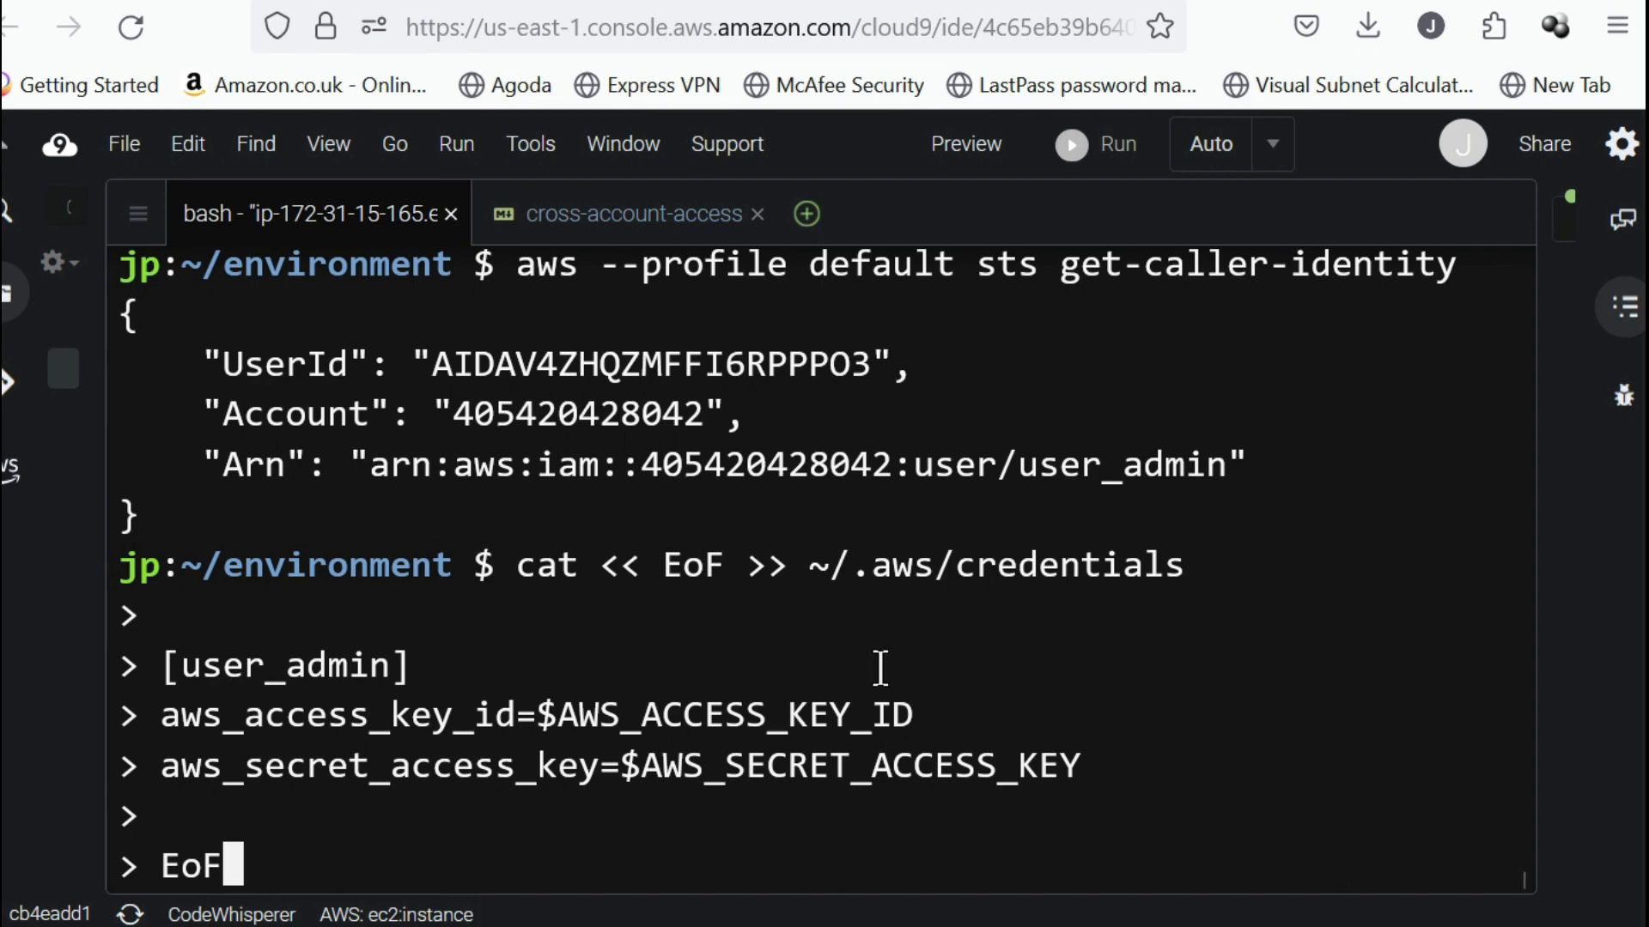
Check the AWS_ACCESS_KEY_ID variable reference in the pasted user_admin credentials block.
double_click(651, 715)
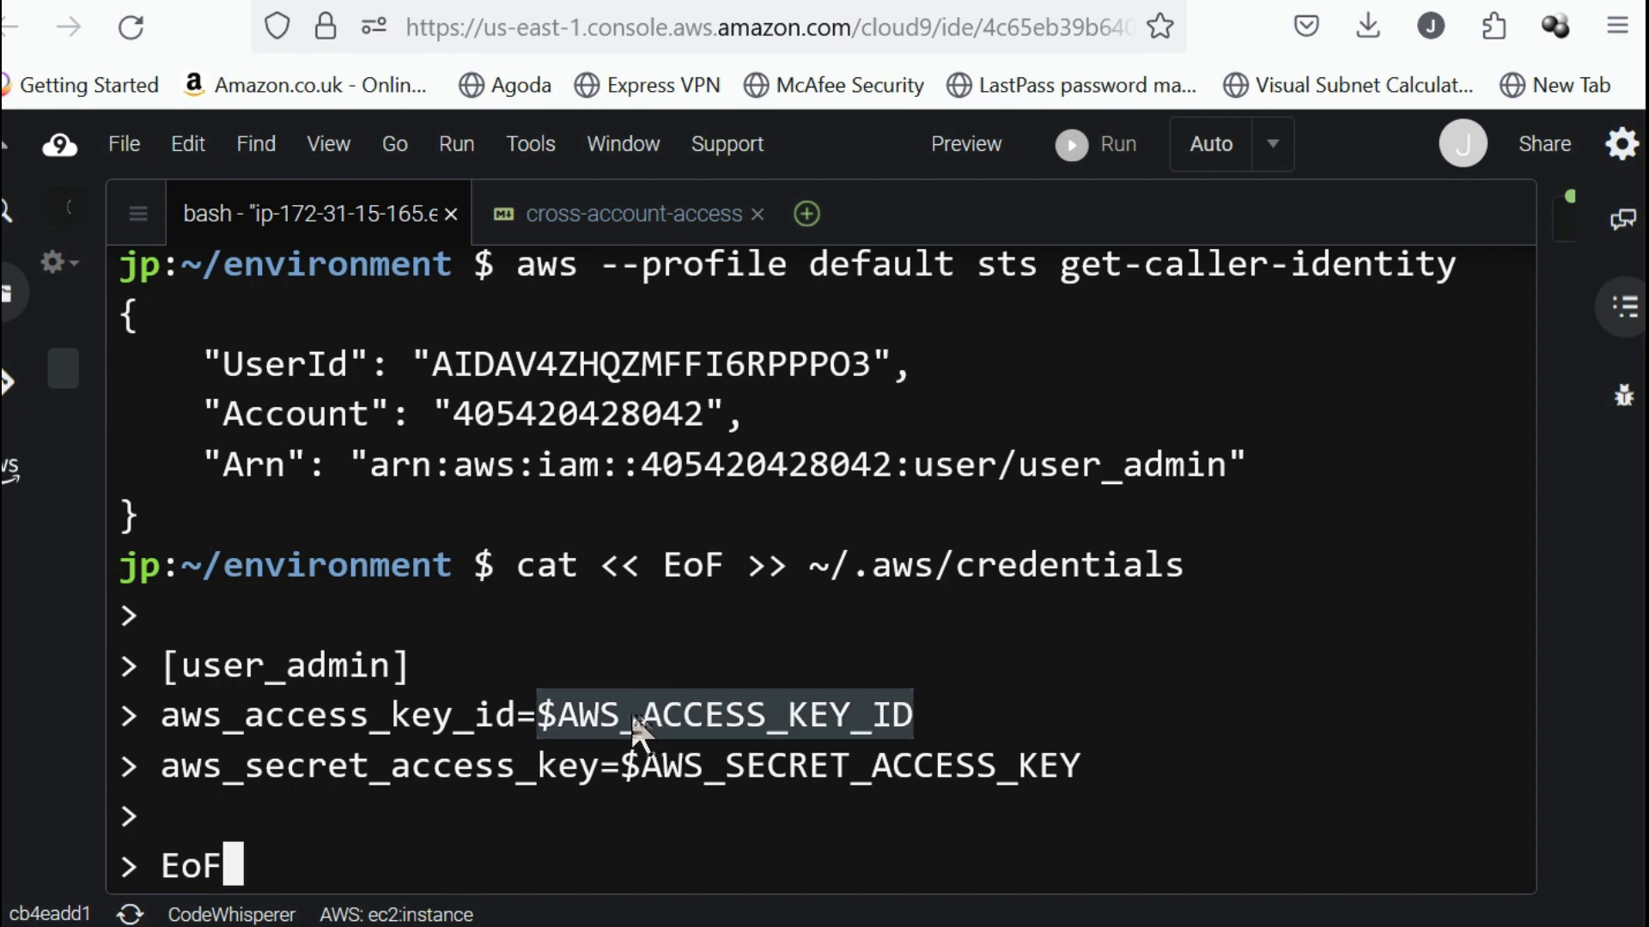
click(726, 763)
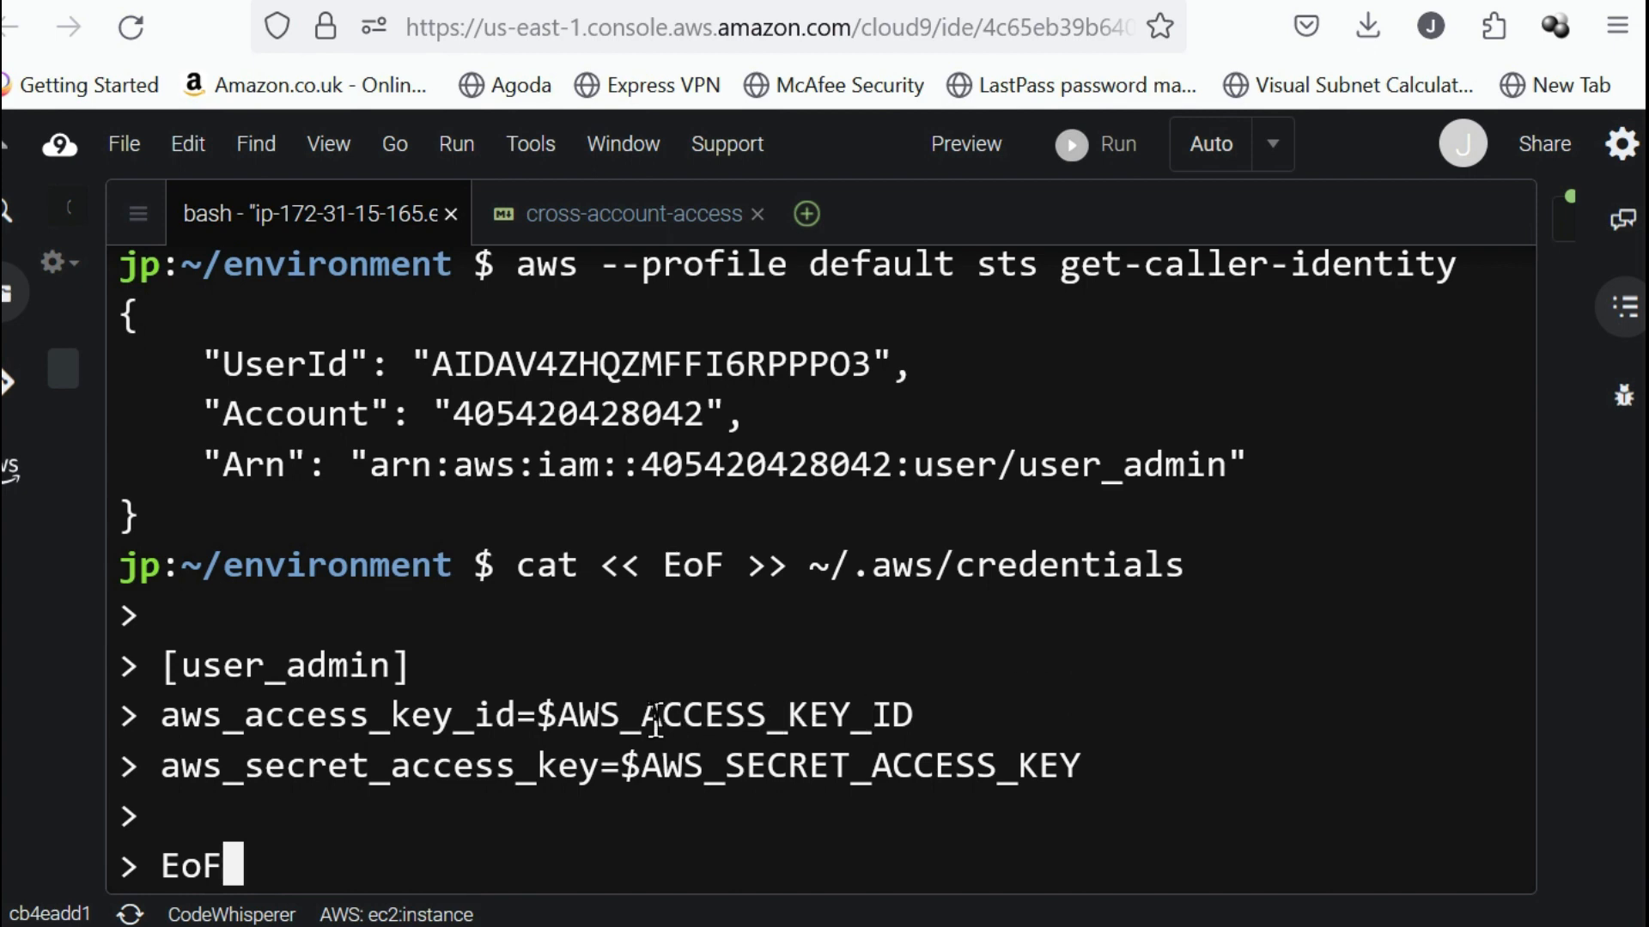
double_click(575, 712)
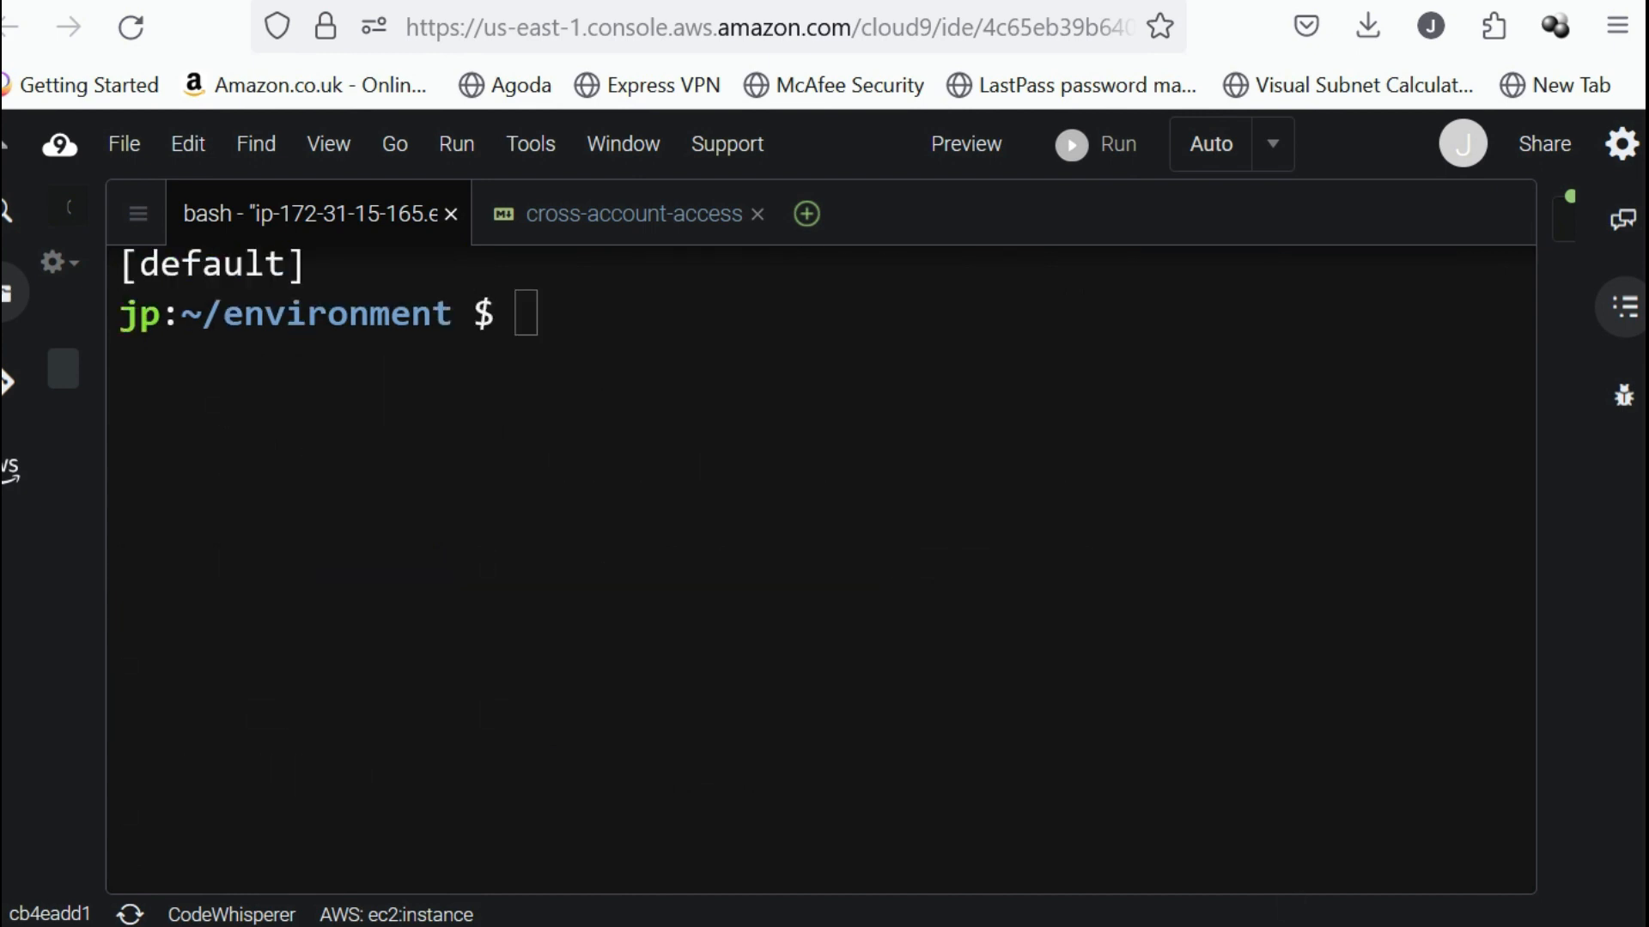
click(1043, 725)
Copy aws --profile user_admin sts get-caller-identity from the cross-account-access file, run it in the bash terminal and check the profile name used.
click(591, 228)
click(553, 695)
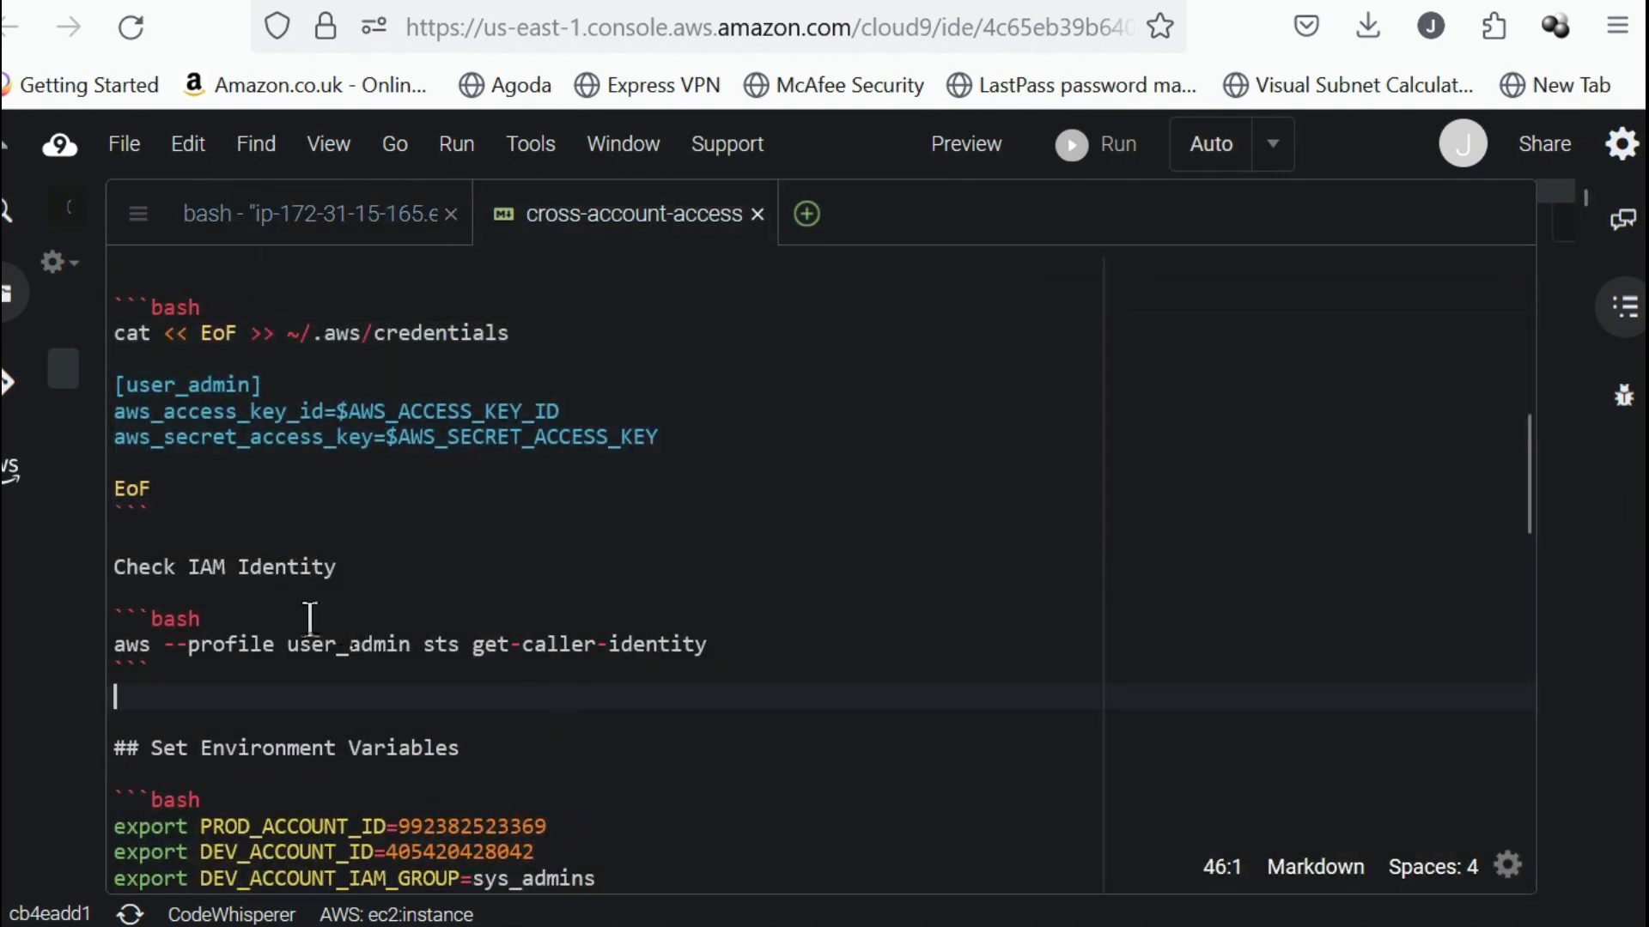
double_click(355, 646)
drag(735, 650, 55, 650)
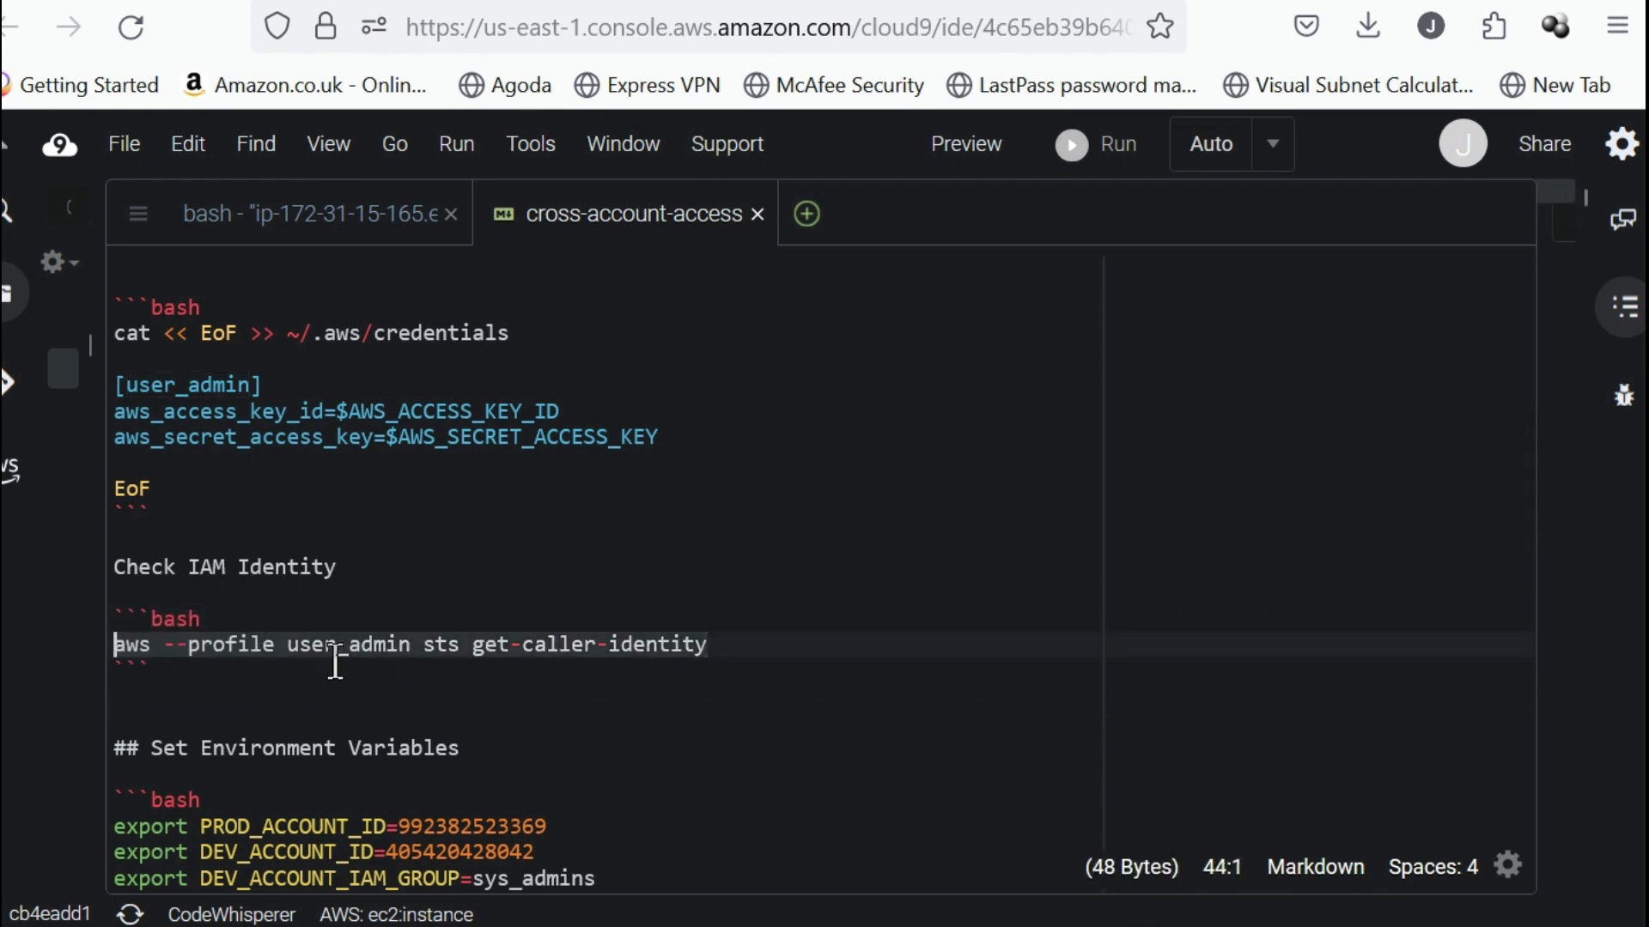
triple_click(320, 629)
click(430, 713)
drag(707, 646, 112, 653)
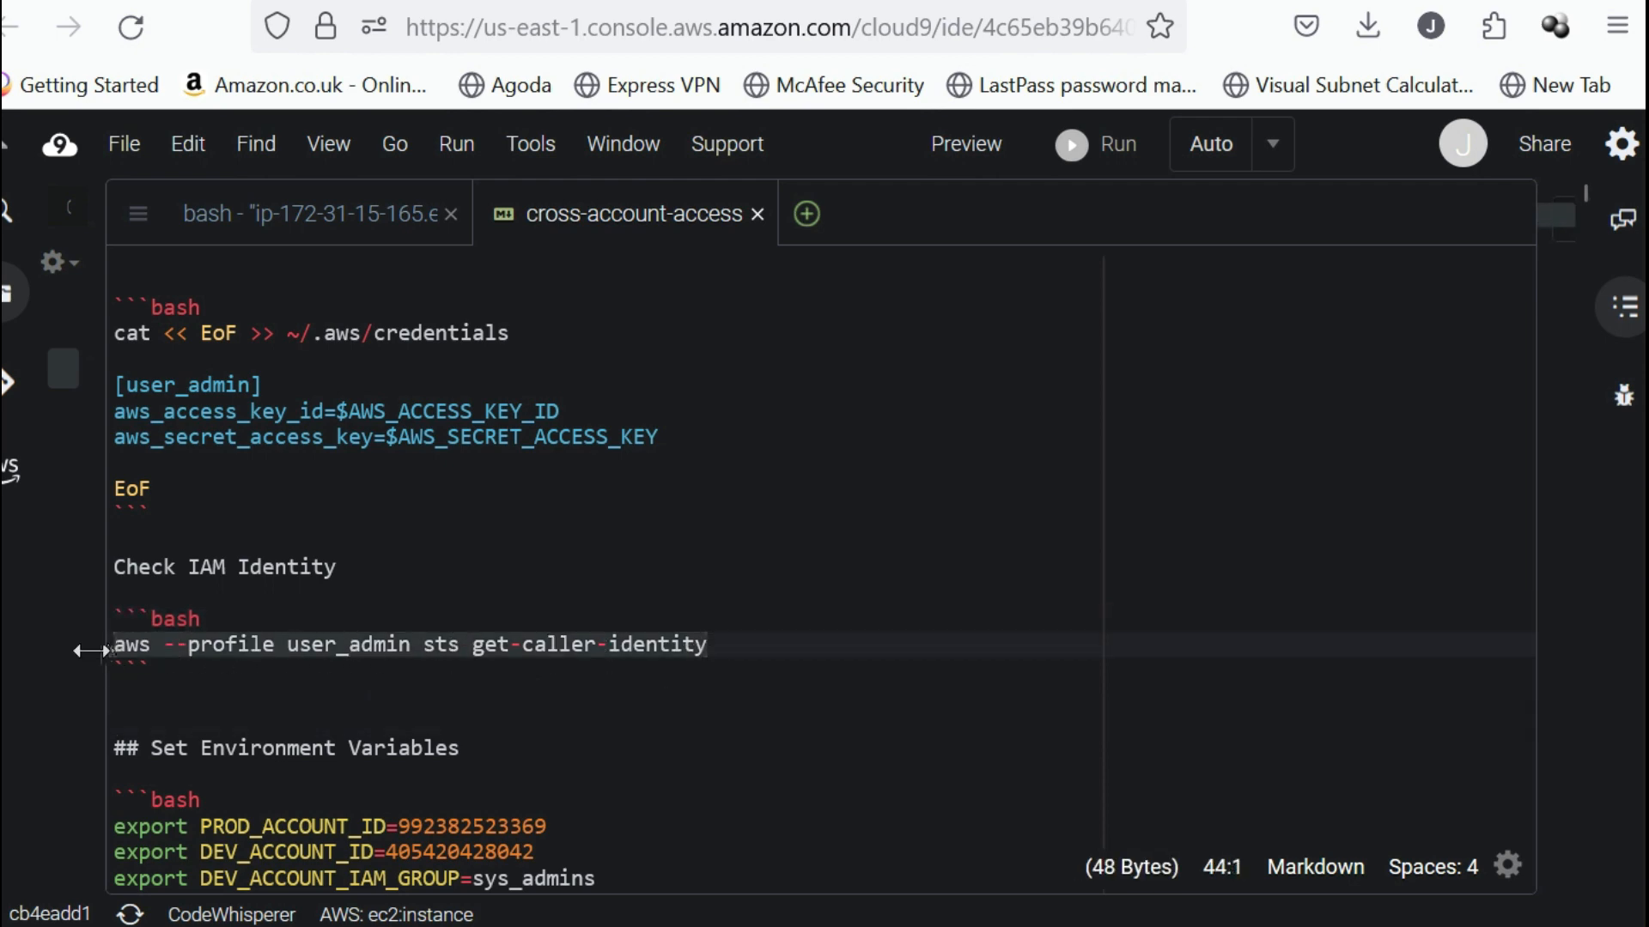
click(404, 223)
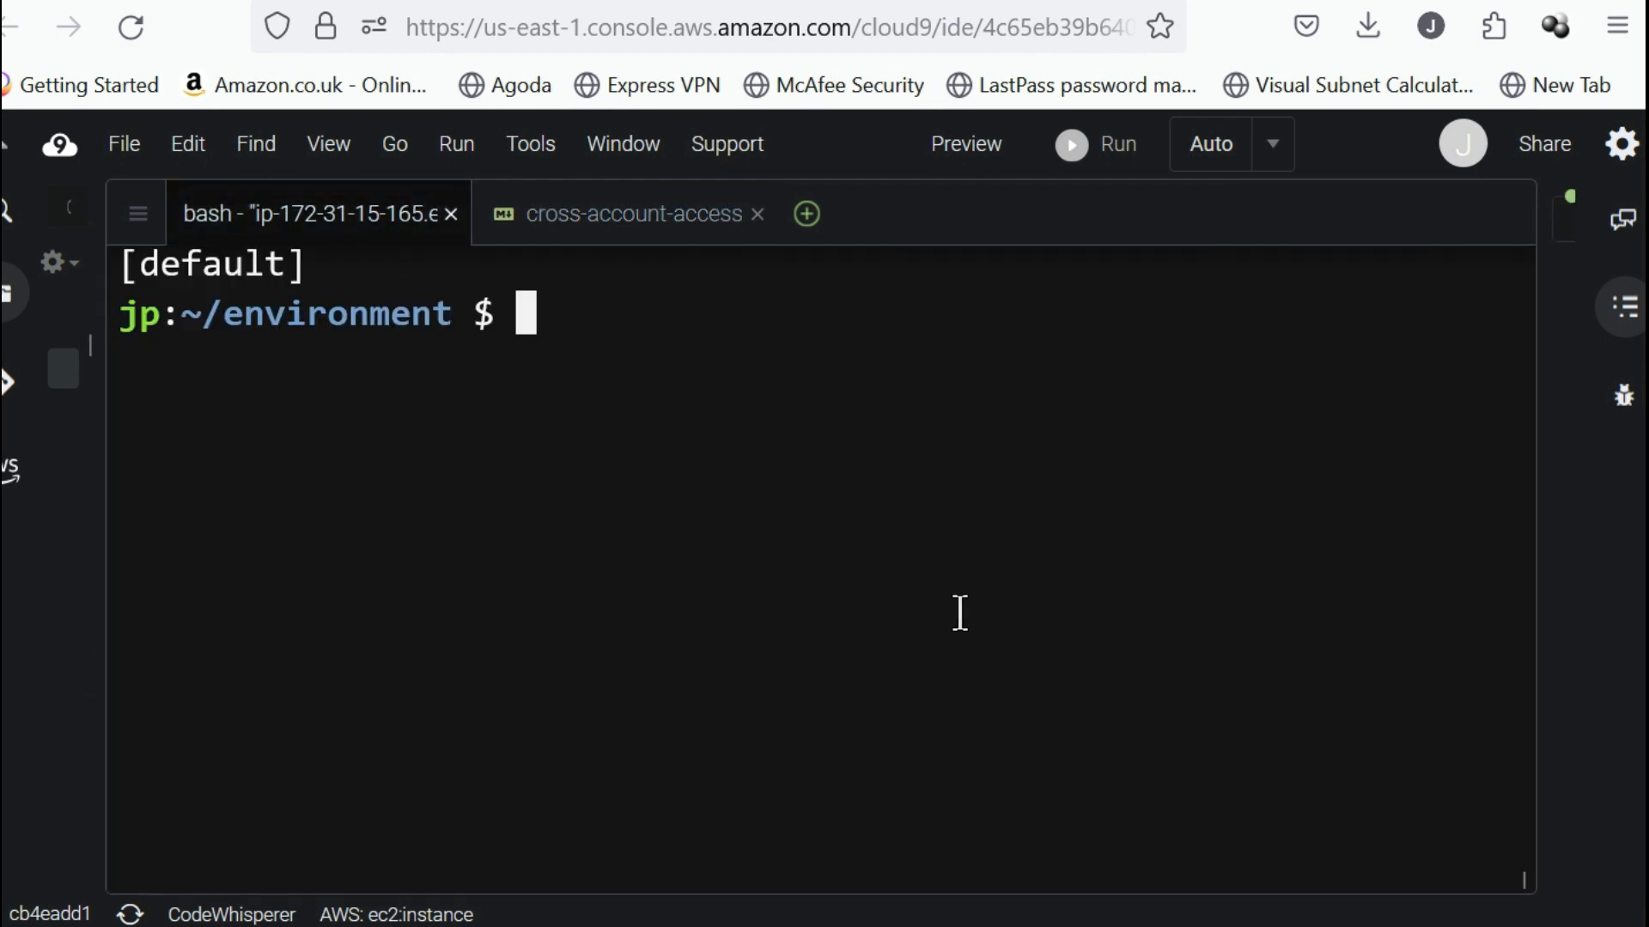
text(aws --profile user_admin sts get-caller-identity)
key(Return)
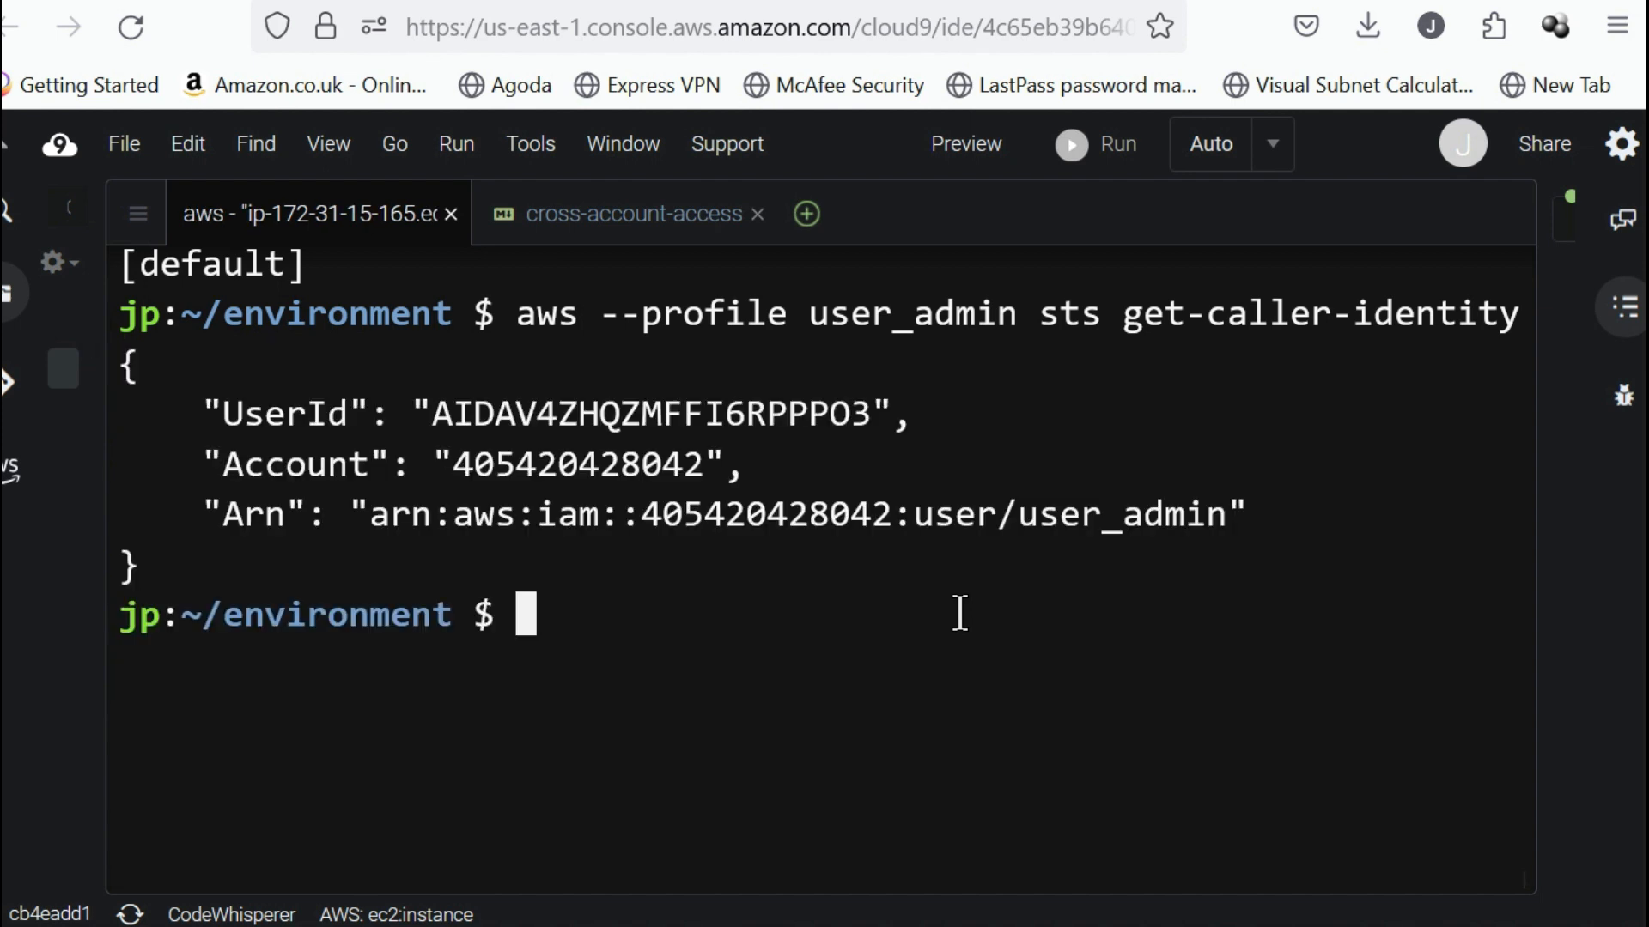
double_click(1062, 508)
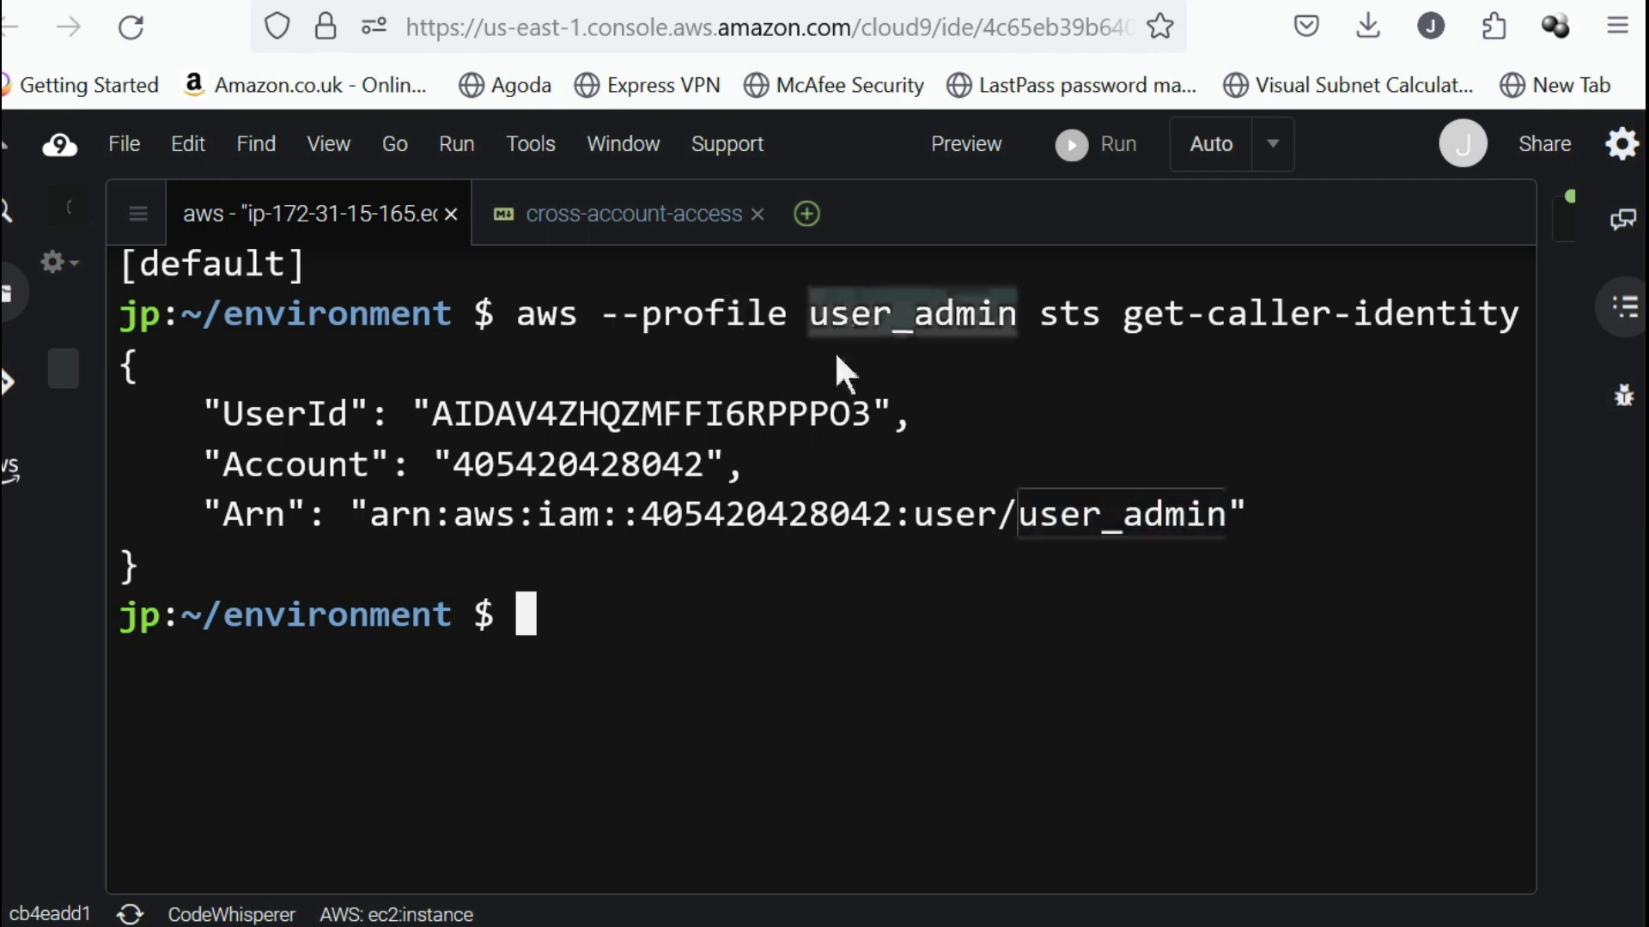
Examine the Set Environment Variables section of the cross-account-access file, including the DEV_ACCOUNT_ID and DEV_ACCOUNT_IAM_GROUP exports.
click(601, 219)
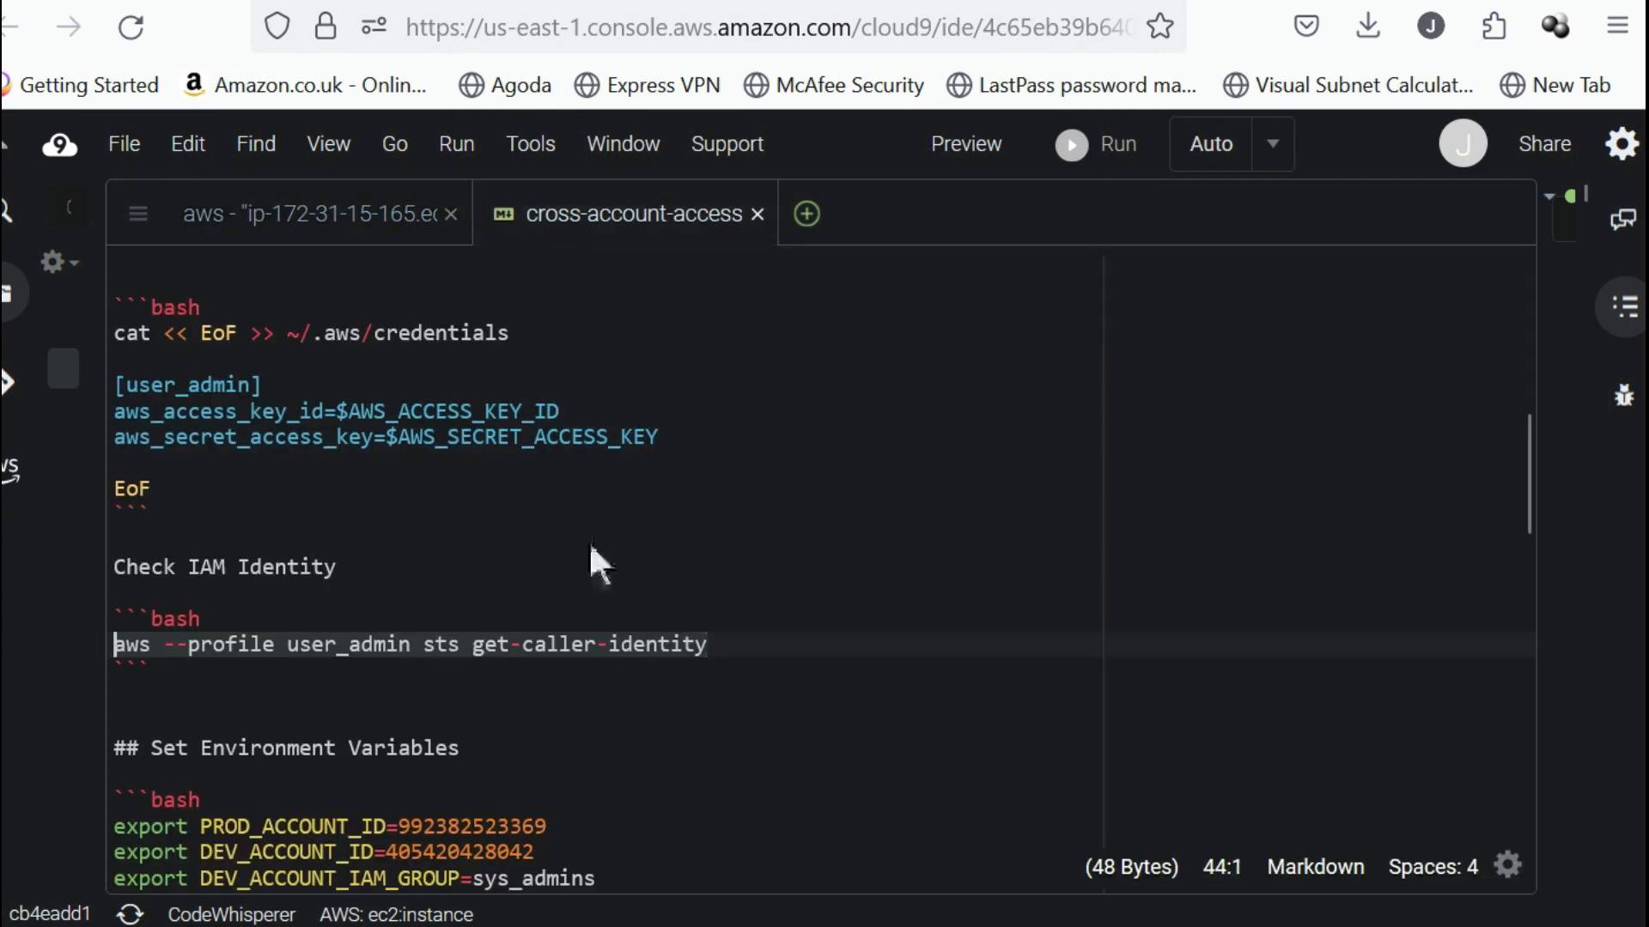
scroll(589, 537, down, 3)
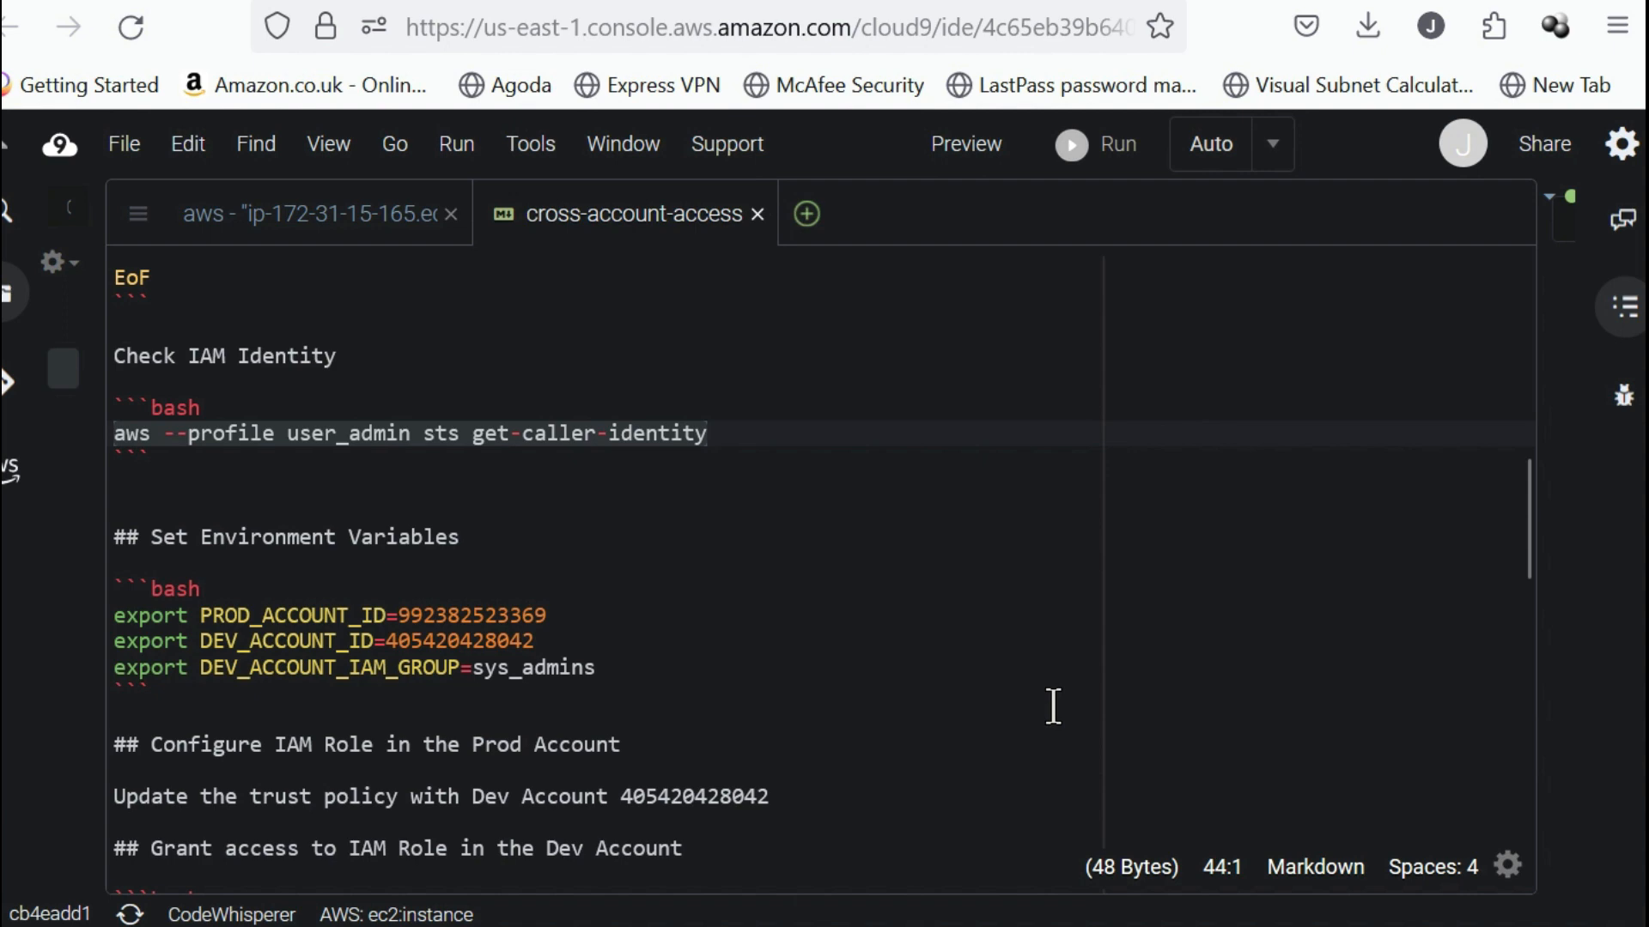
double_click(456, 597)
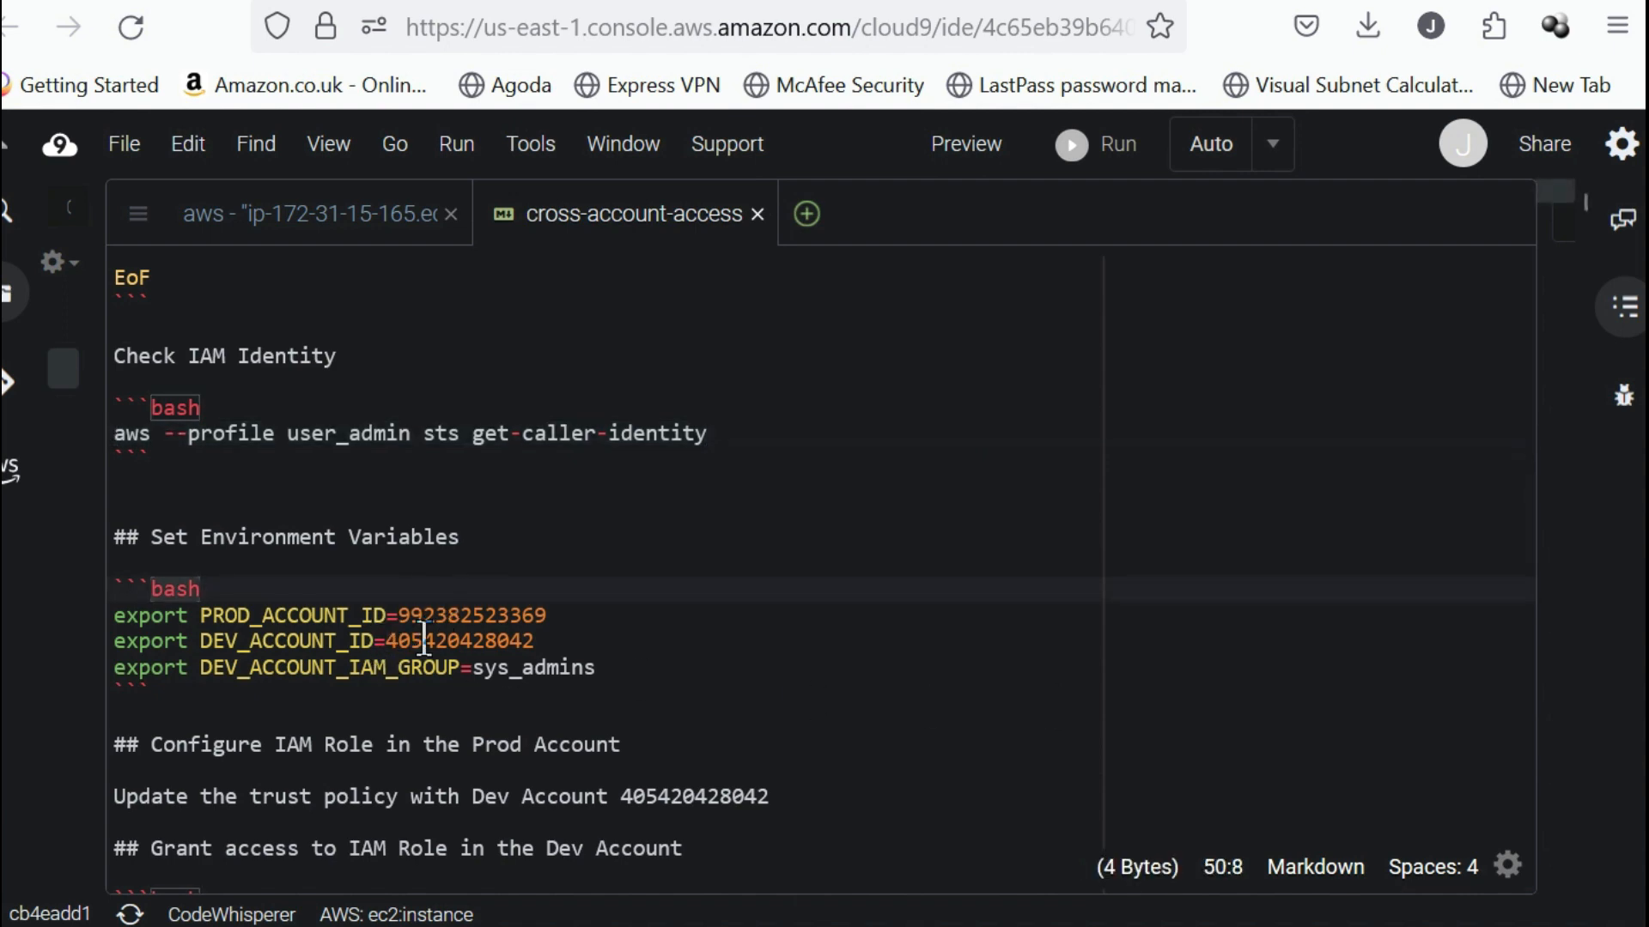
double_click(424, 641)
key(ctrl+c)
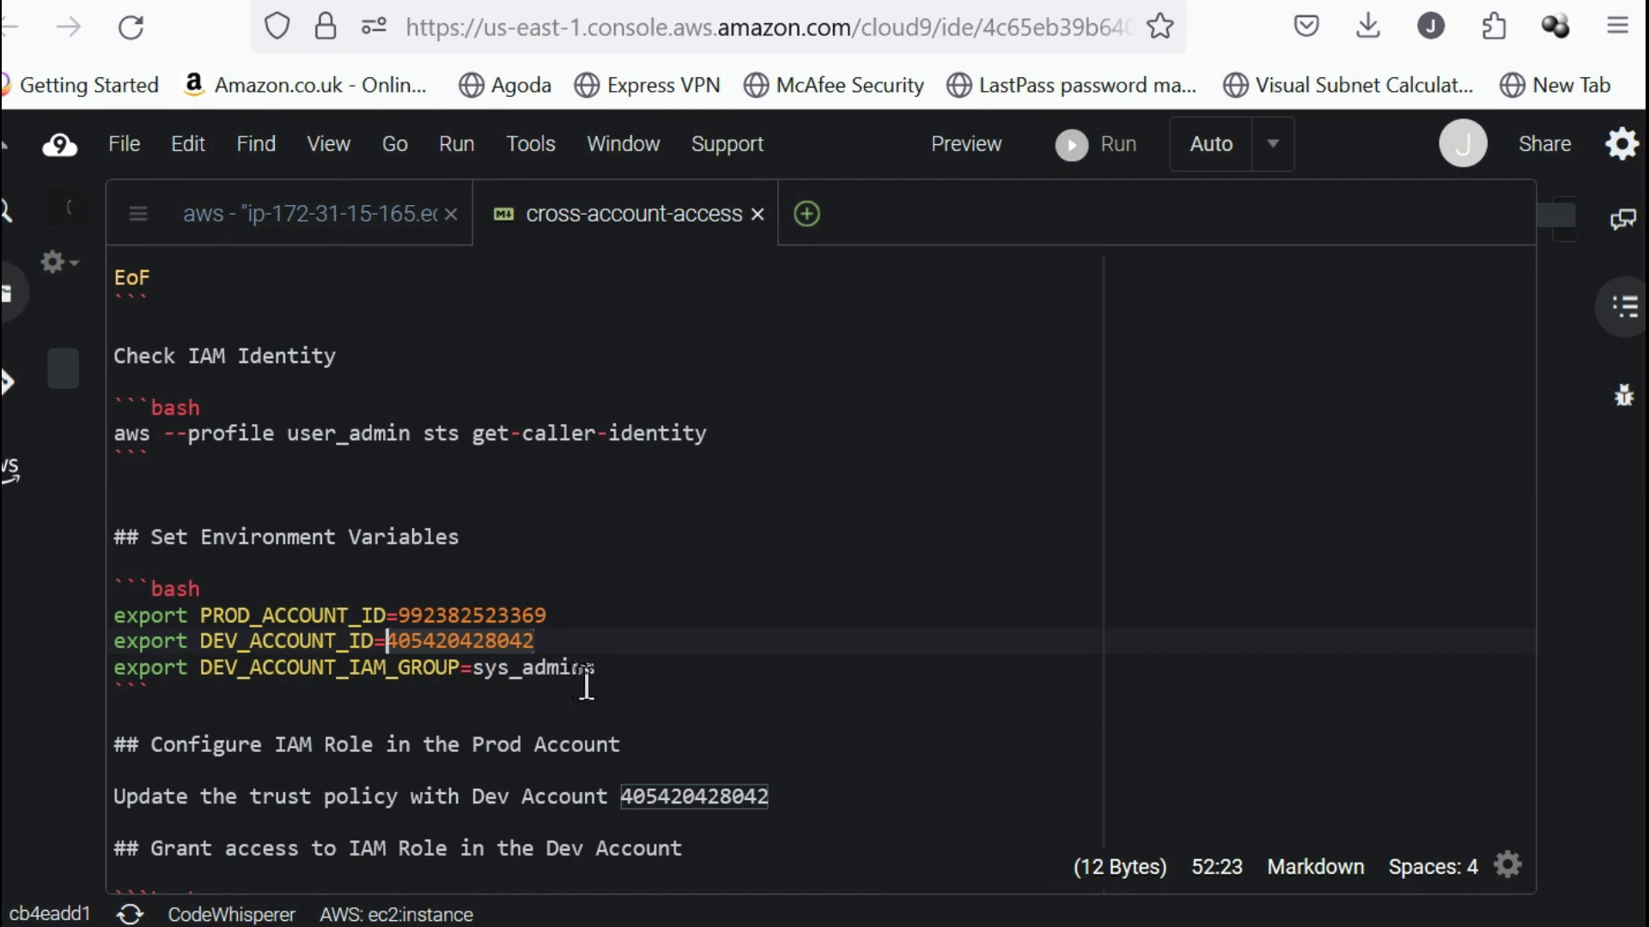
drag(595, 668, 472, 668)
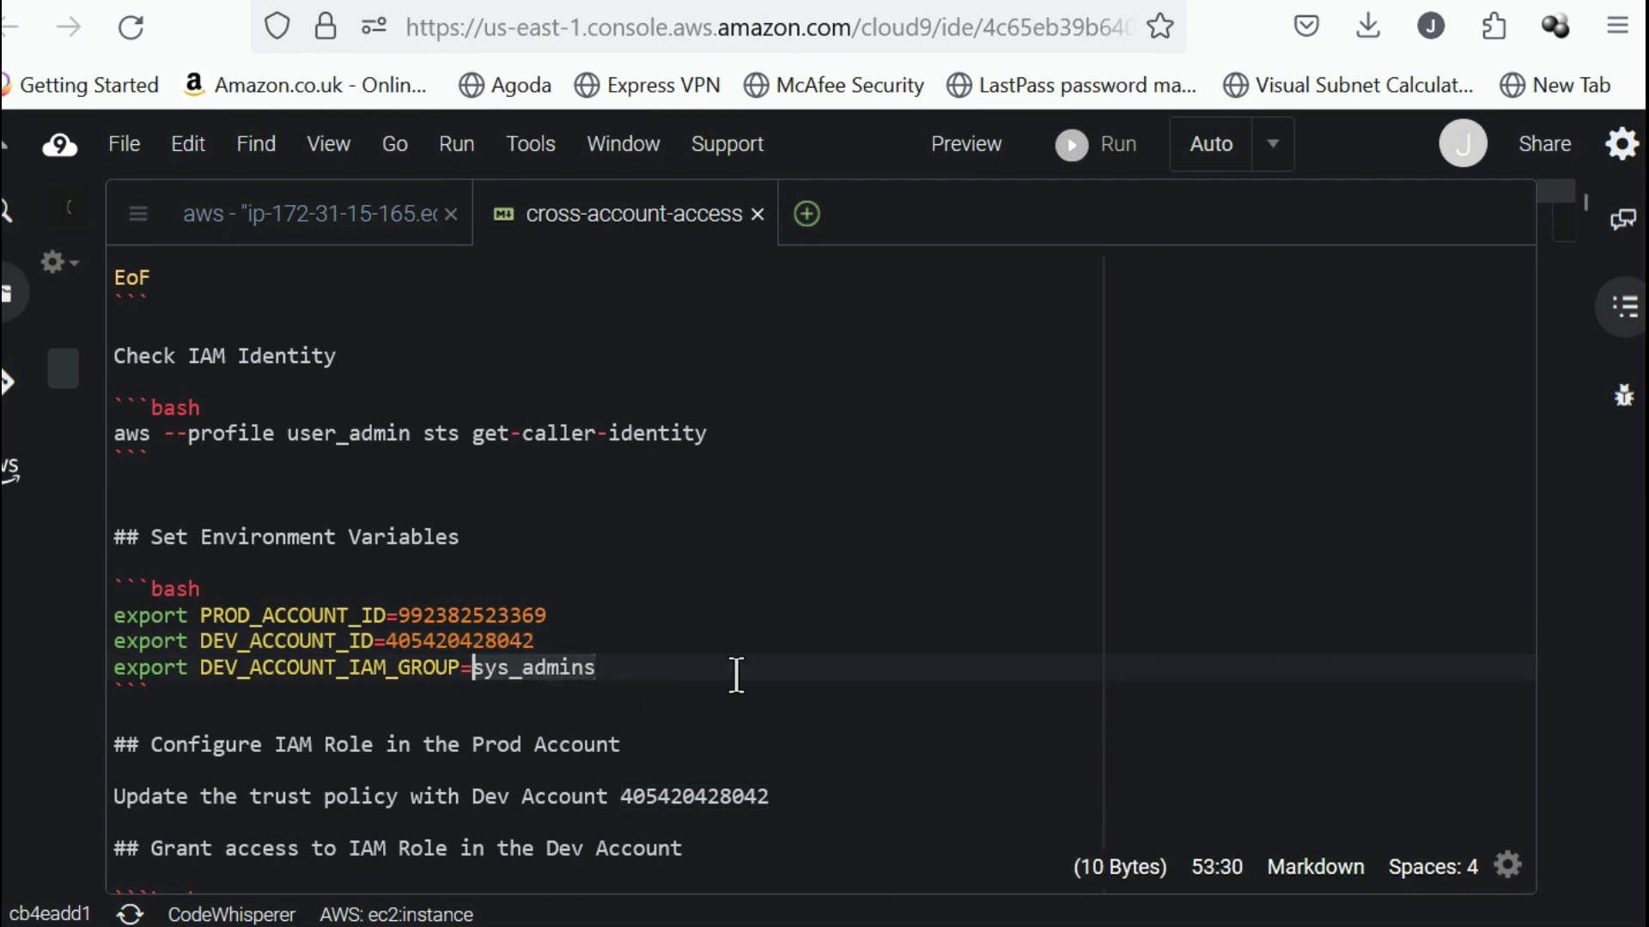
Copy the PROD_ACCOUNT_ID, DEV_ACCOUNT_ID and DEV_ACCOUNT_IAM_GROUP=sys_admins exports from the cross-account-access file and run them in the bash terminal.
drag(532, 668, 435, 668)
key(ctrl+z)
click(603, 683)
click(610, 666)
drag(610, 666, 114, 612)
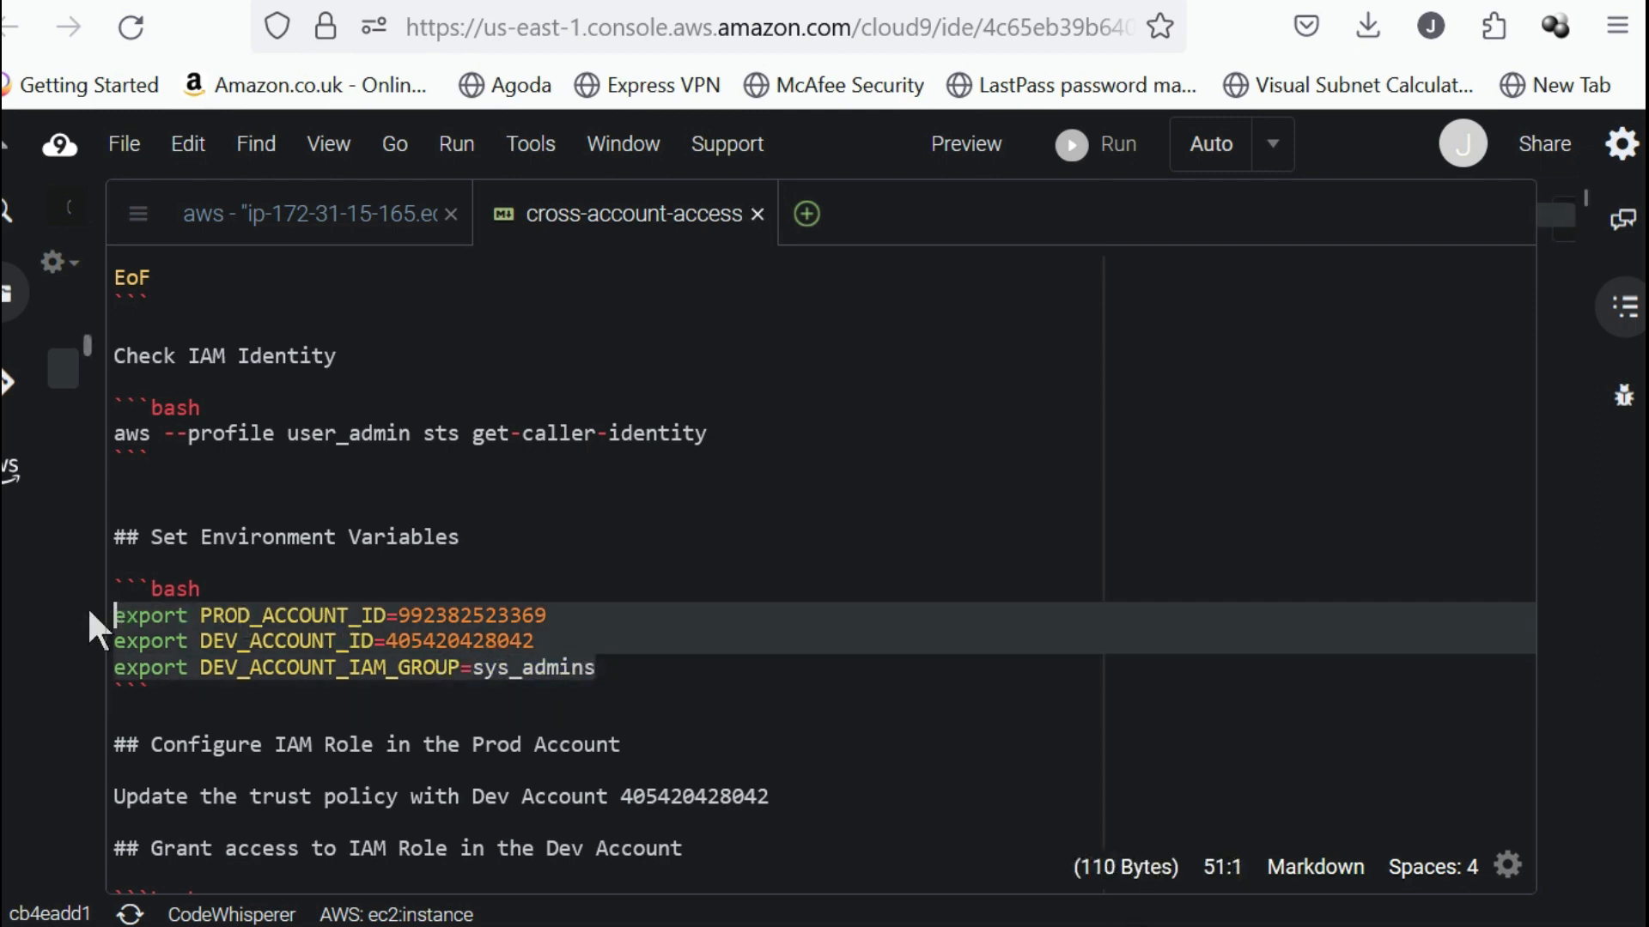
click(322, 218)
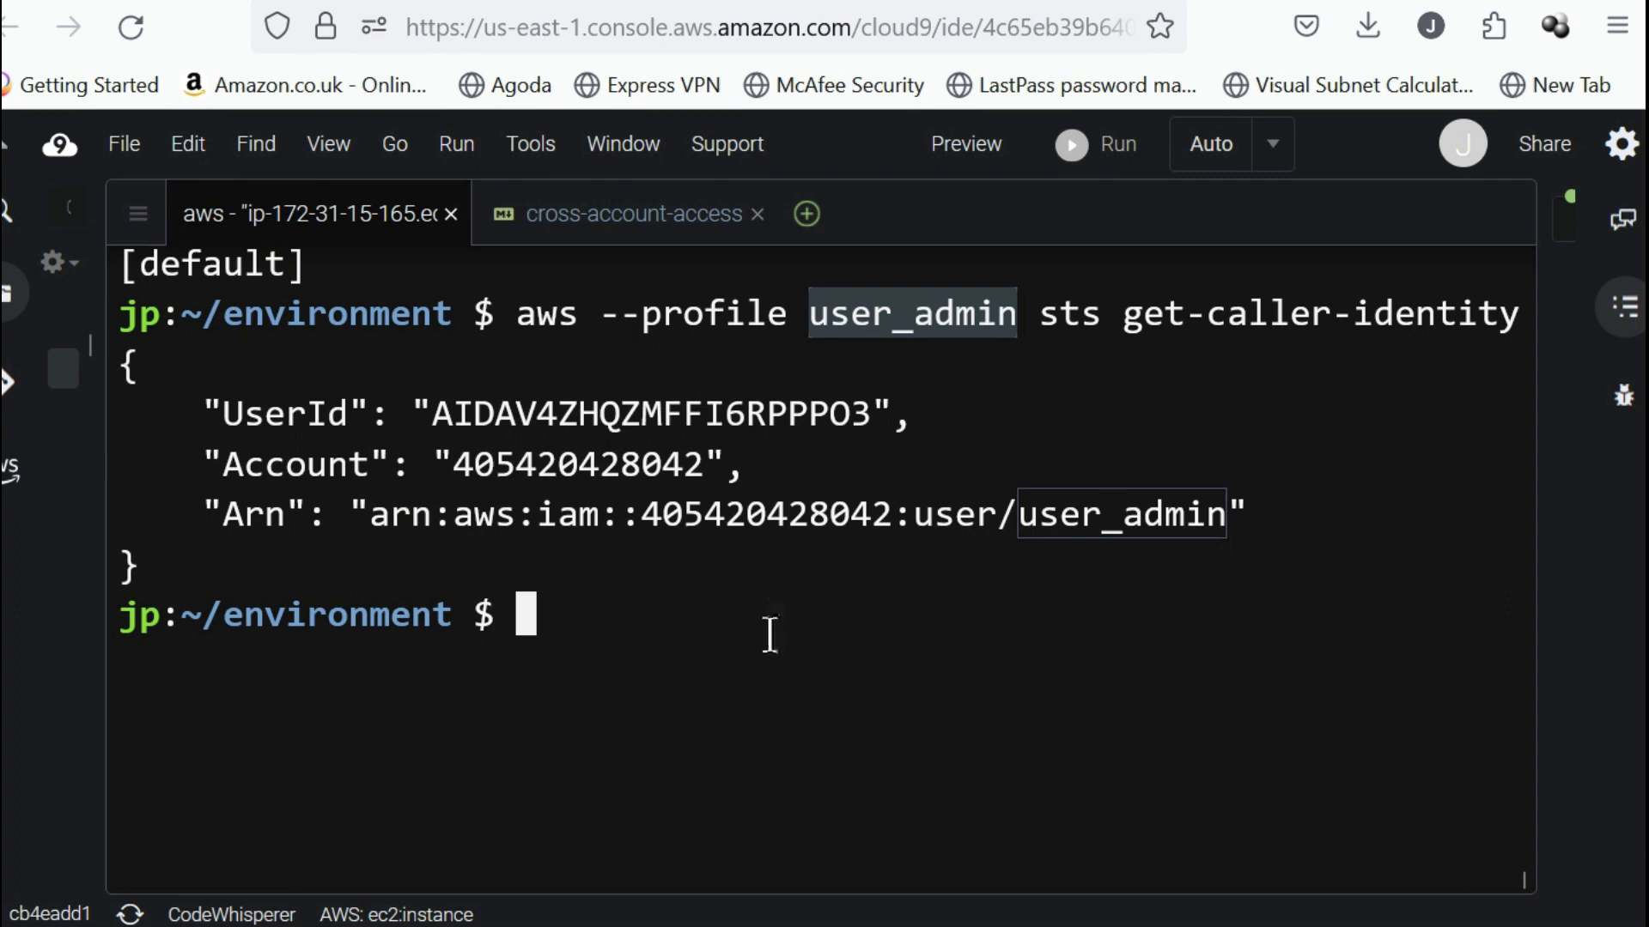
key(ctrl+v)
key(Return)
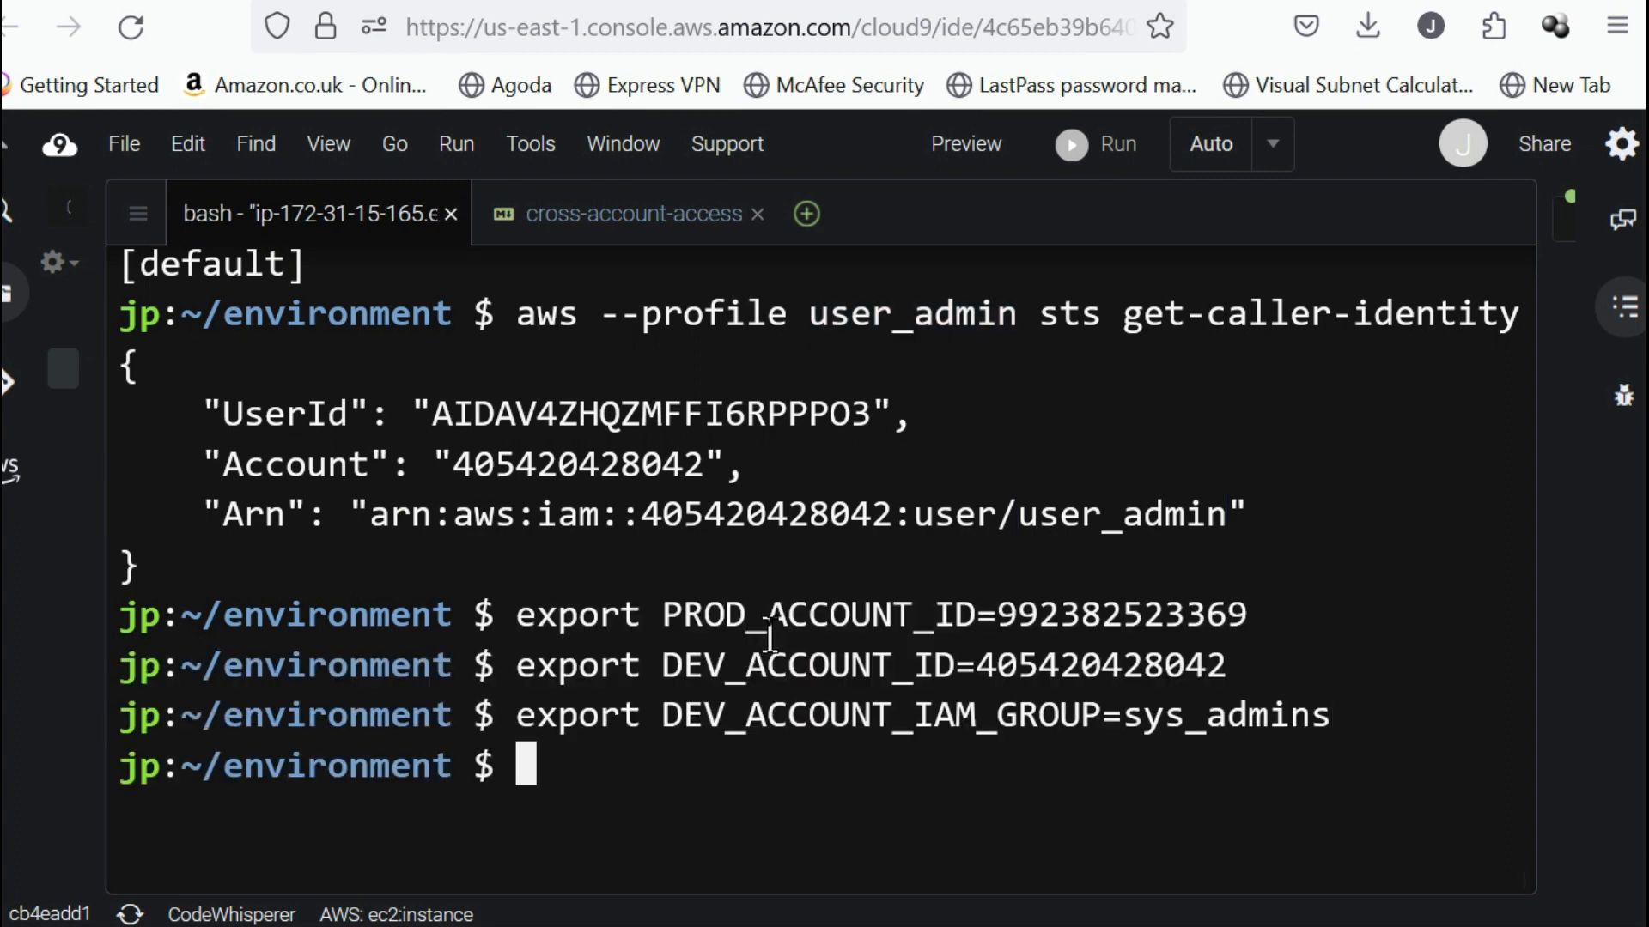
Switch to the production account's AWS console and start creating a new role from the IAM roles list.
click(623, 214)
click(187, 318)
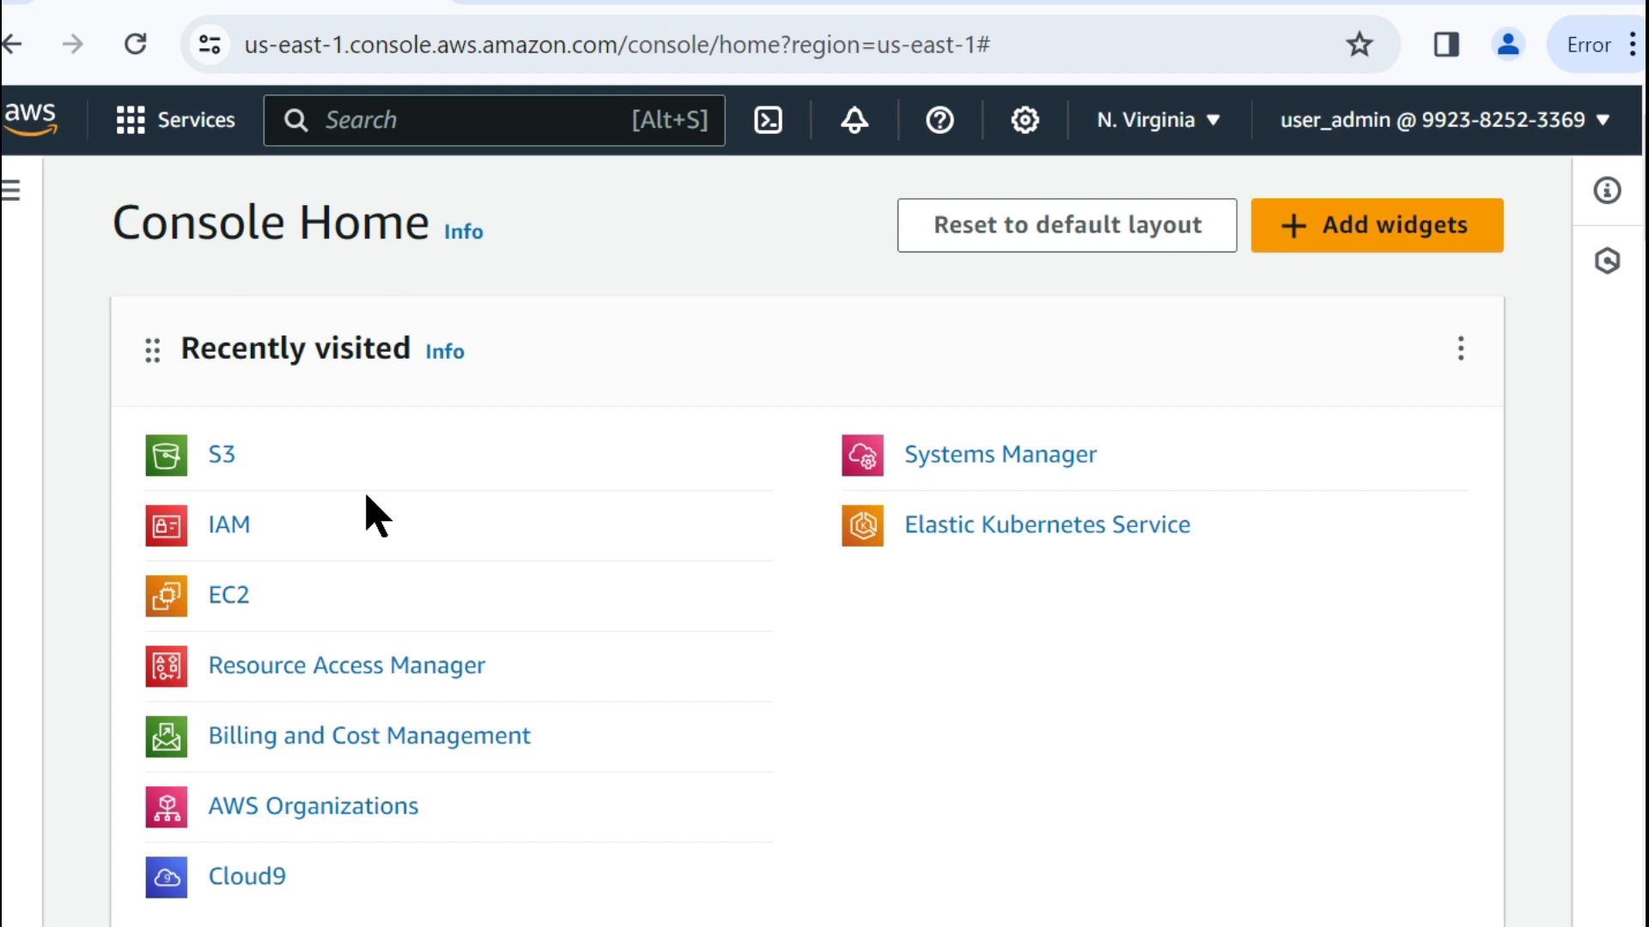
click(219, 524)
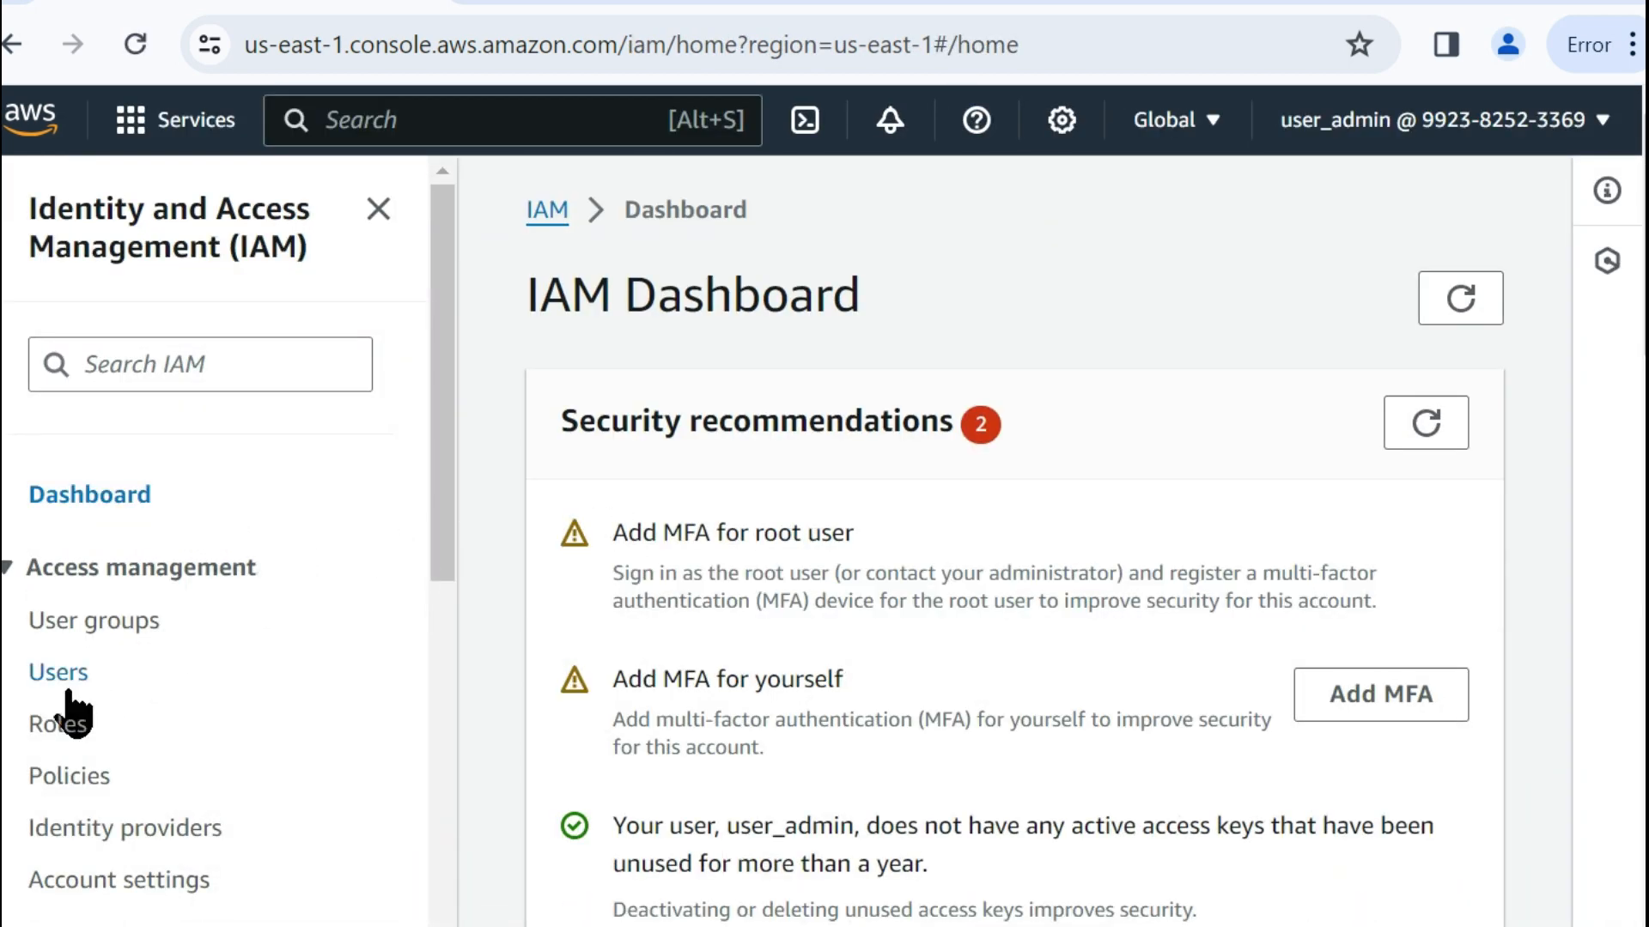
click(58, 728)
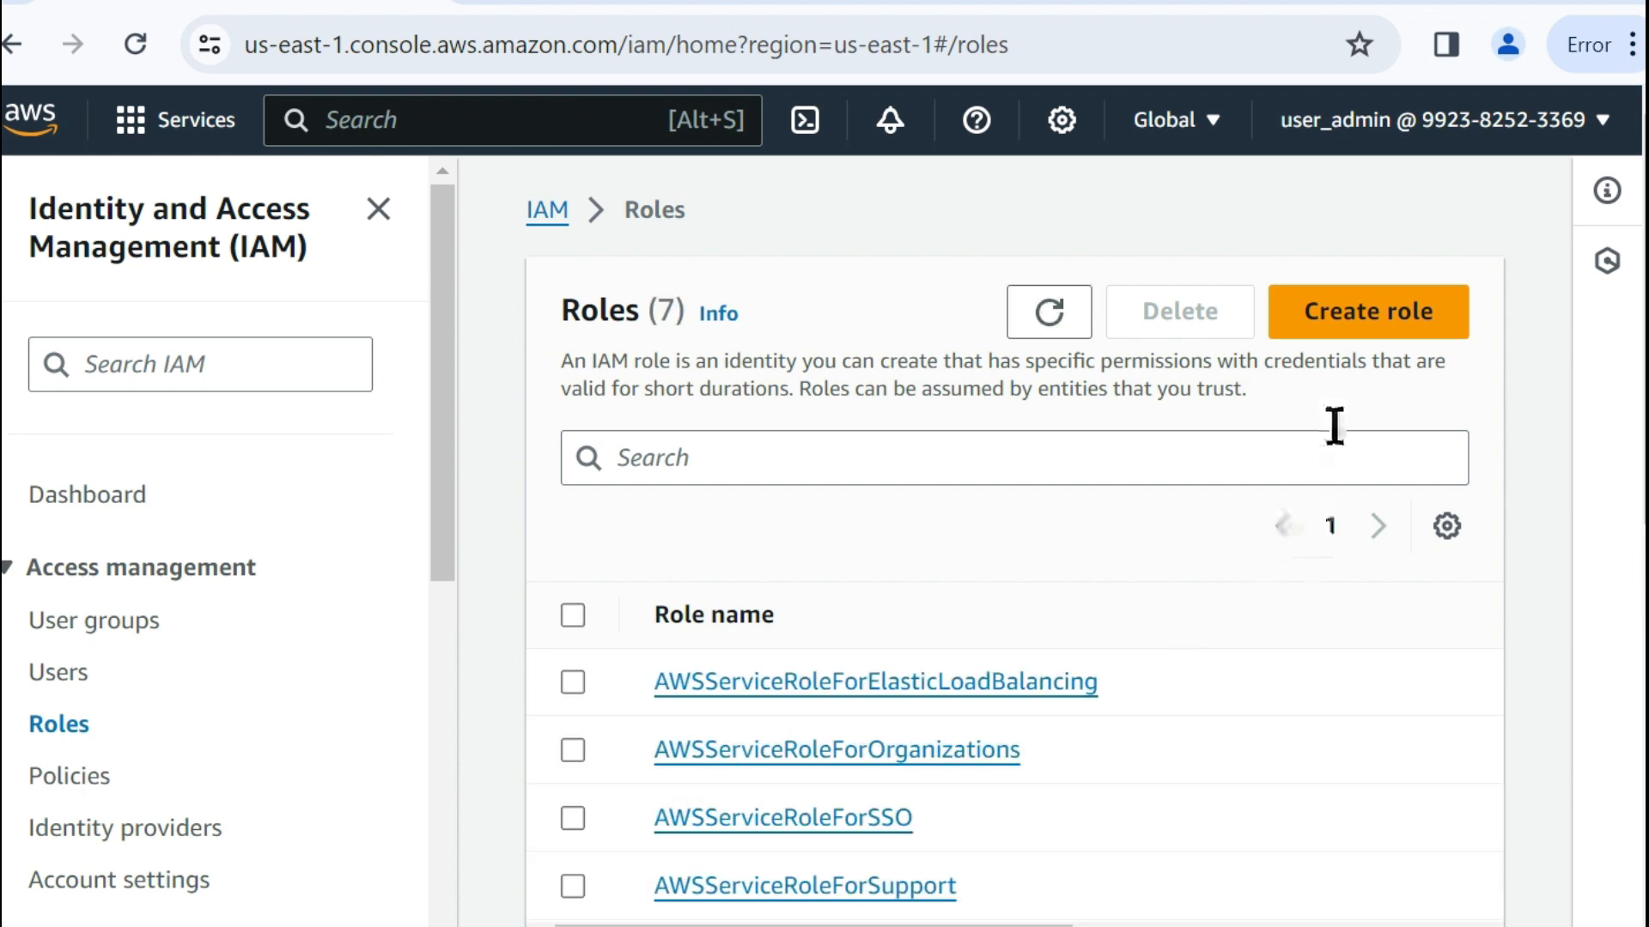
click(1336, 325)
Examine the trusted entity types offered for the new role, including AWS service, AWS account, Web identity and SAML 2.0 federation.
scroll(1237, 449, down, 2)
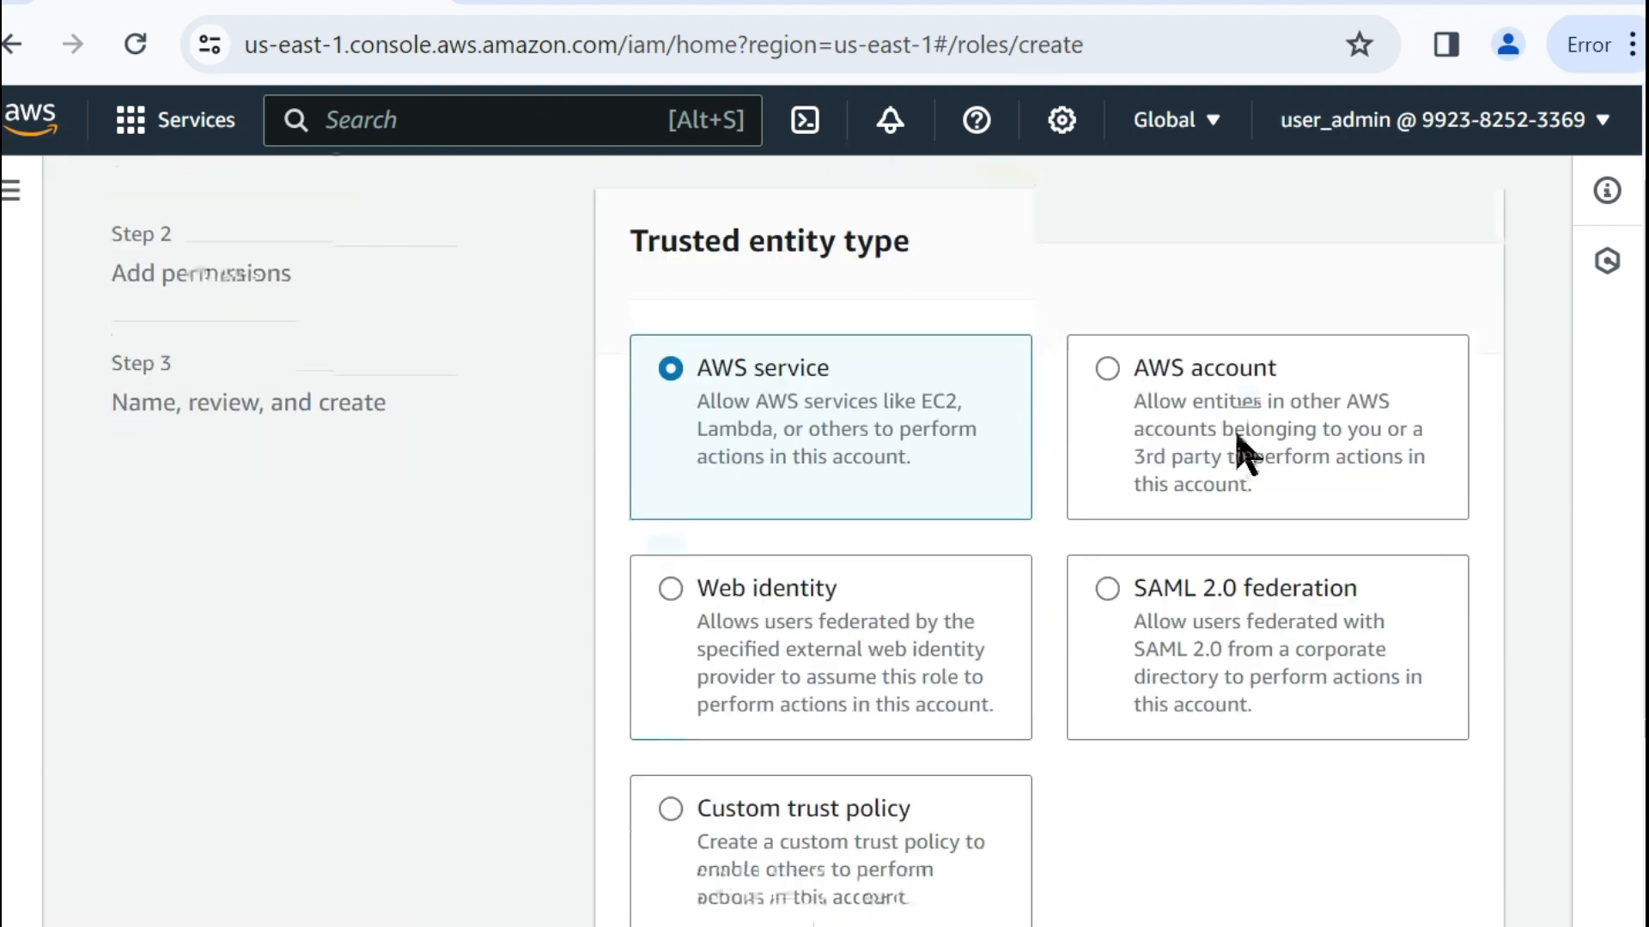
scroll(1188, 464, up, 1)
scroll(1167, 468, up, 1)
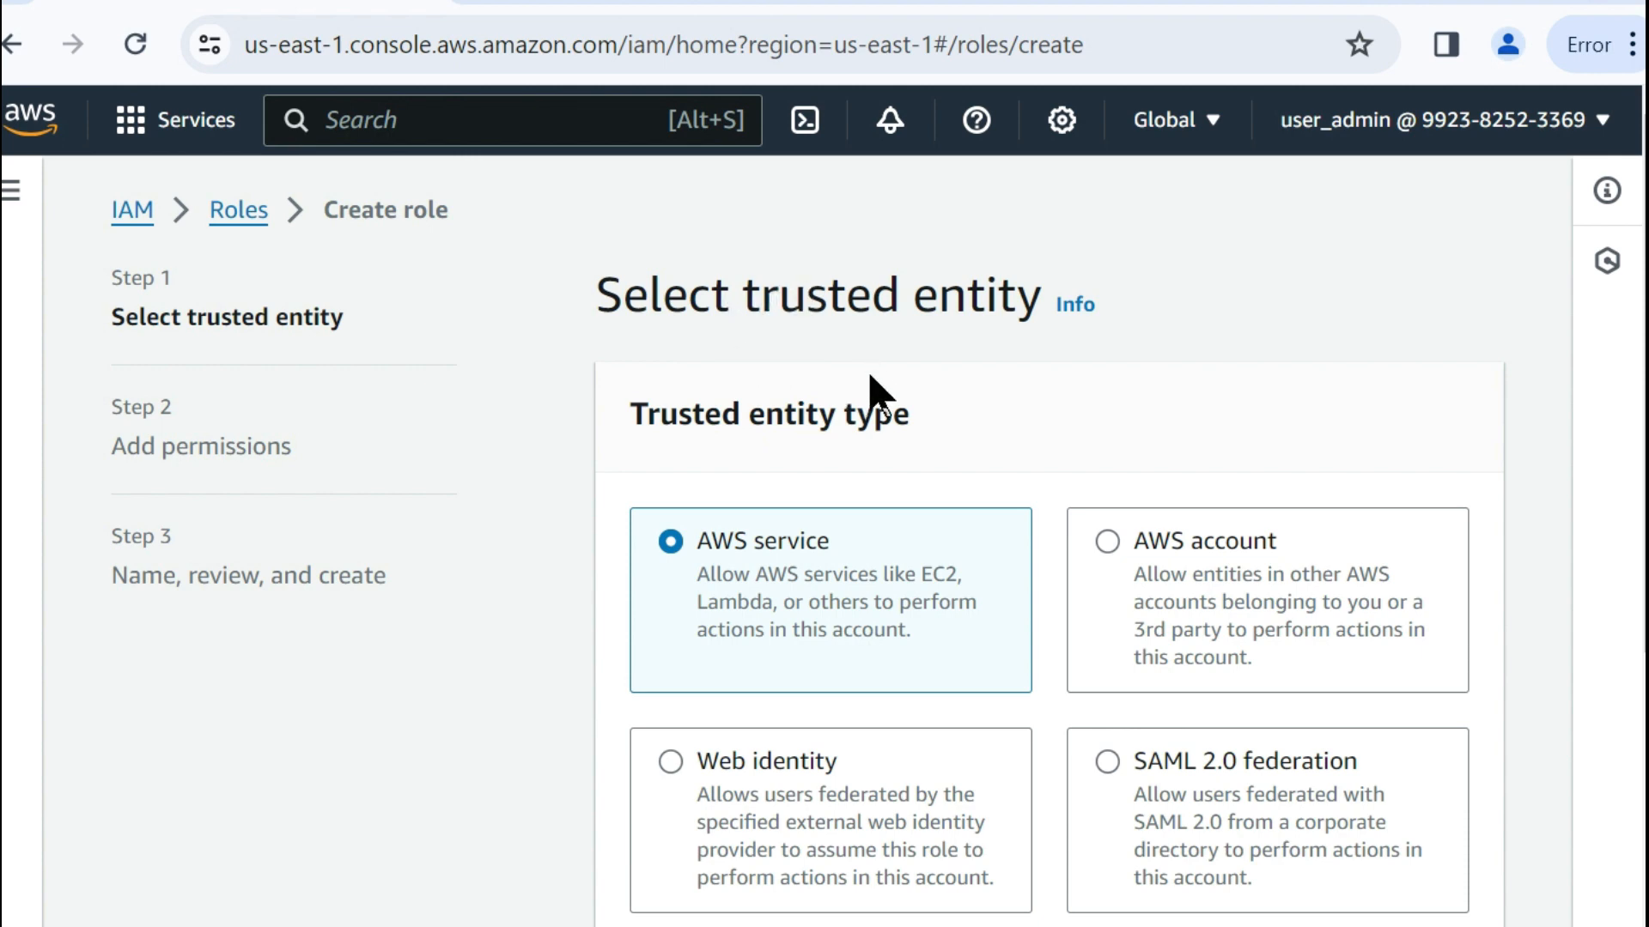
scroll(872, 388, down, 6)
scroll(872, 391, up, 4)
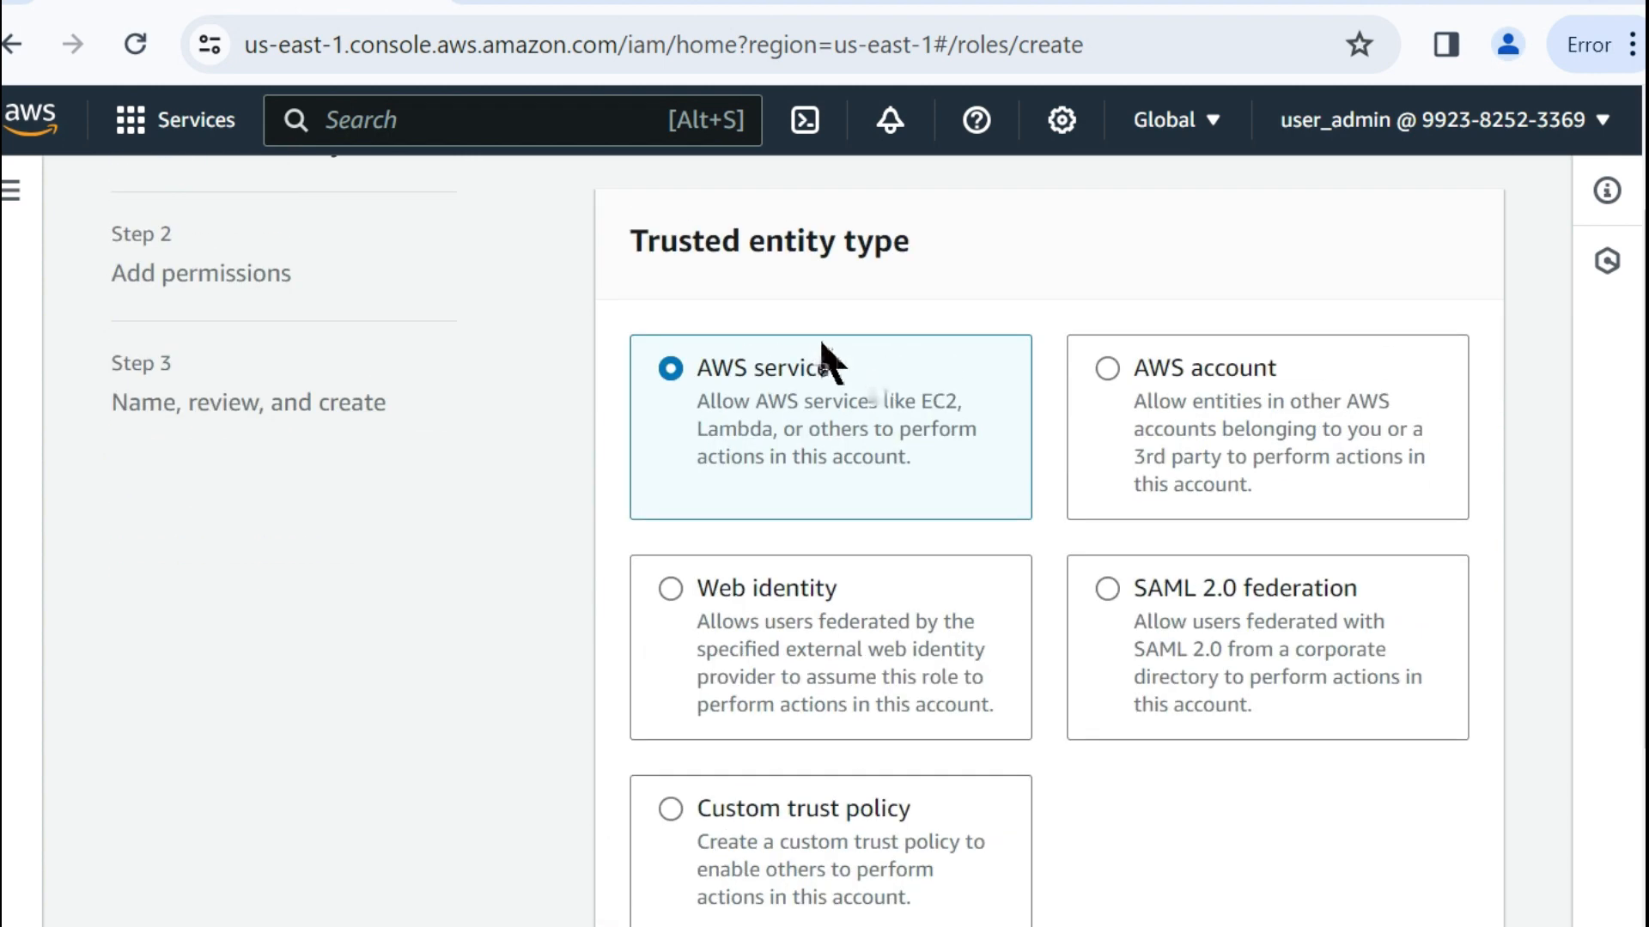
scroll(824, 360, up, 2)
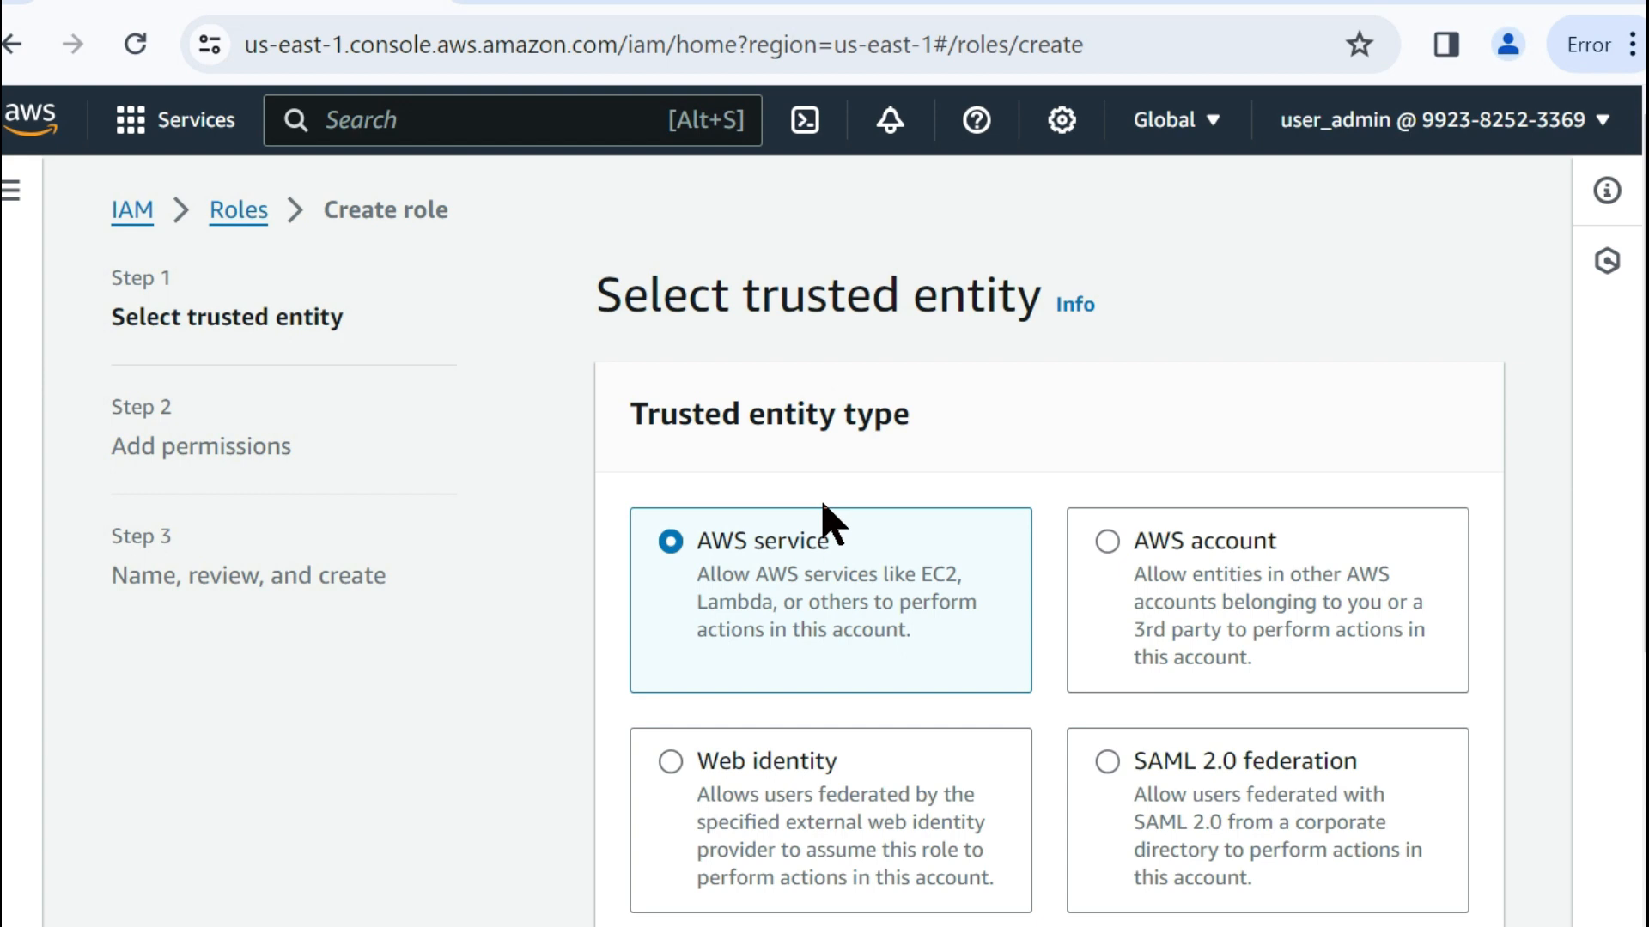
scroll(901, 533, down, 2)
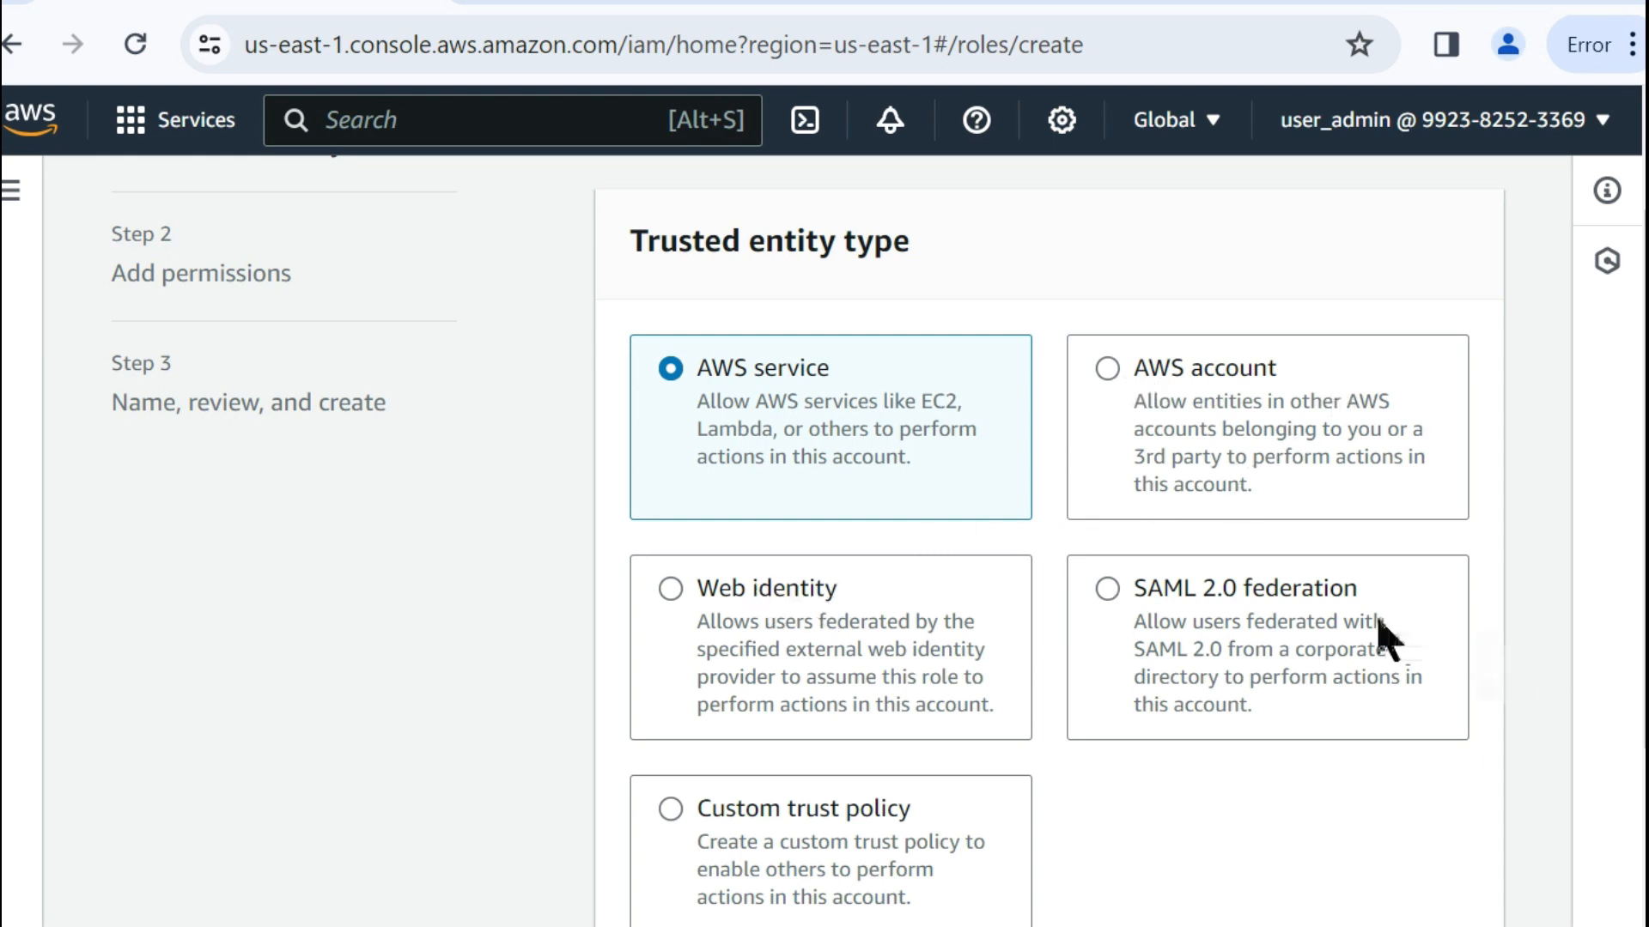
scroll(1378, 635, down, 5)
scroll(1321, 626, up, 5)
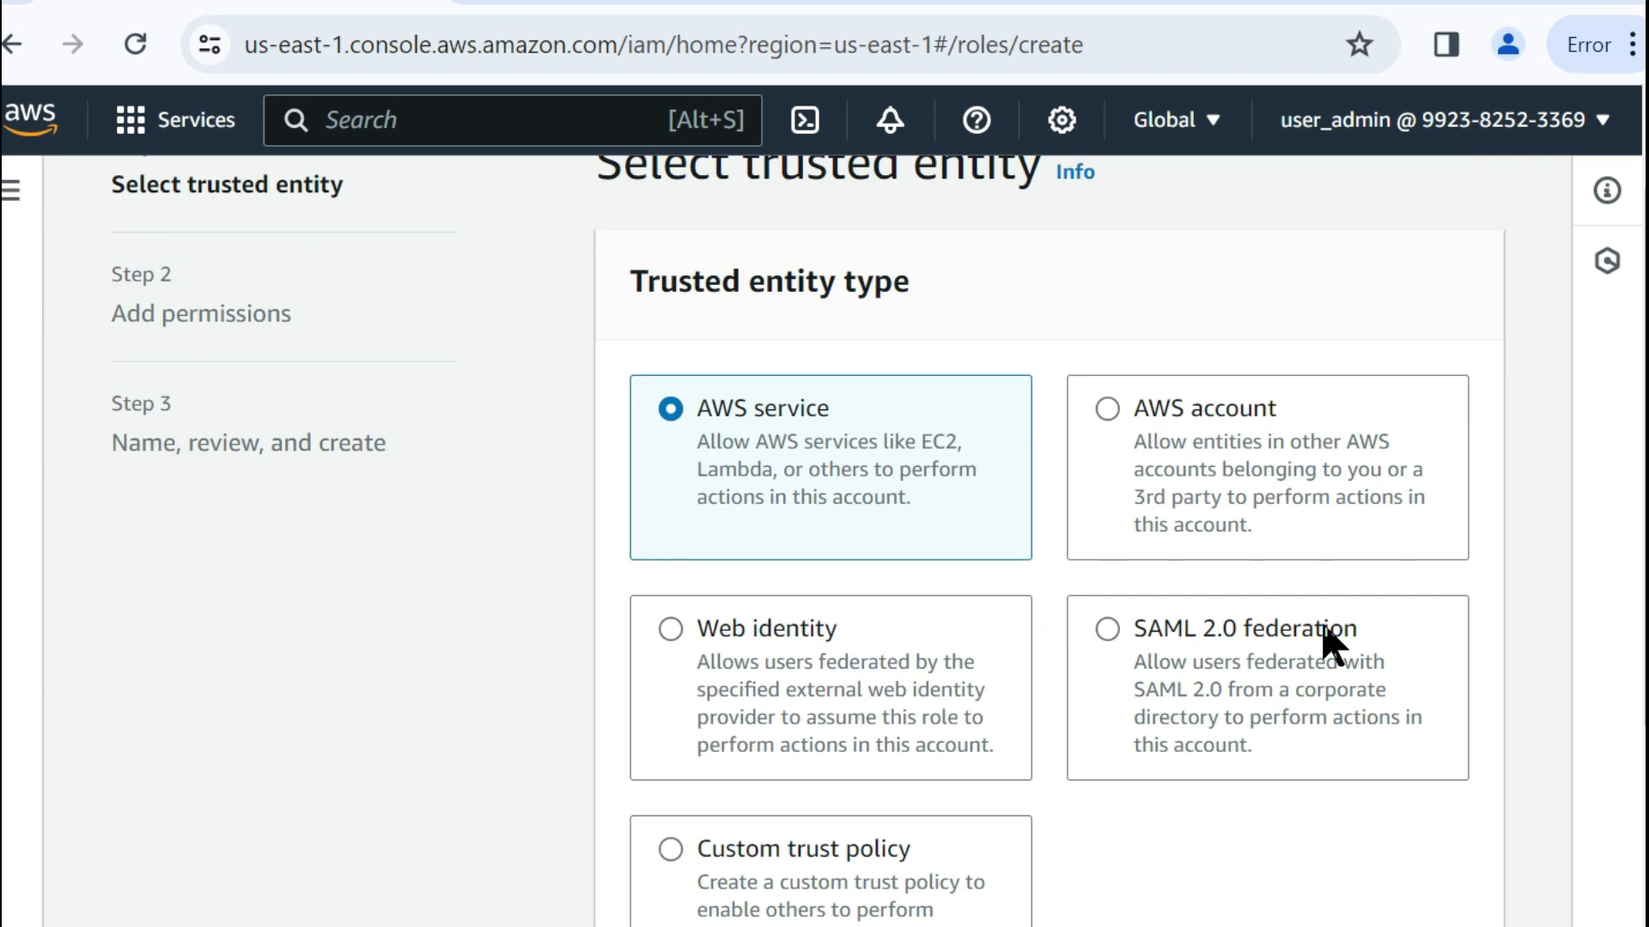
Set the trusted entity type to AWS account, enter the development account's ID under Another AWS account and continue to the permissions.
click(1107, 409)
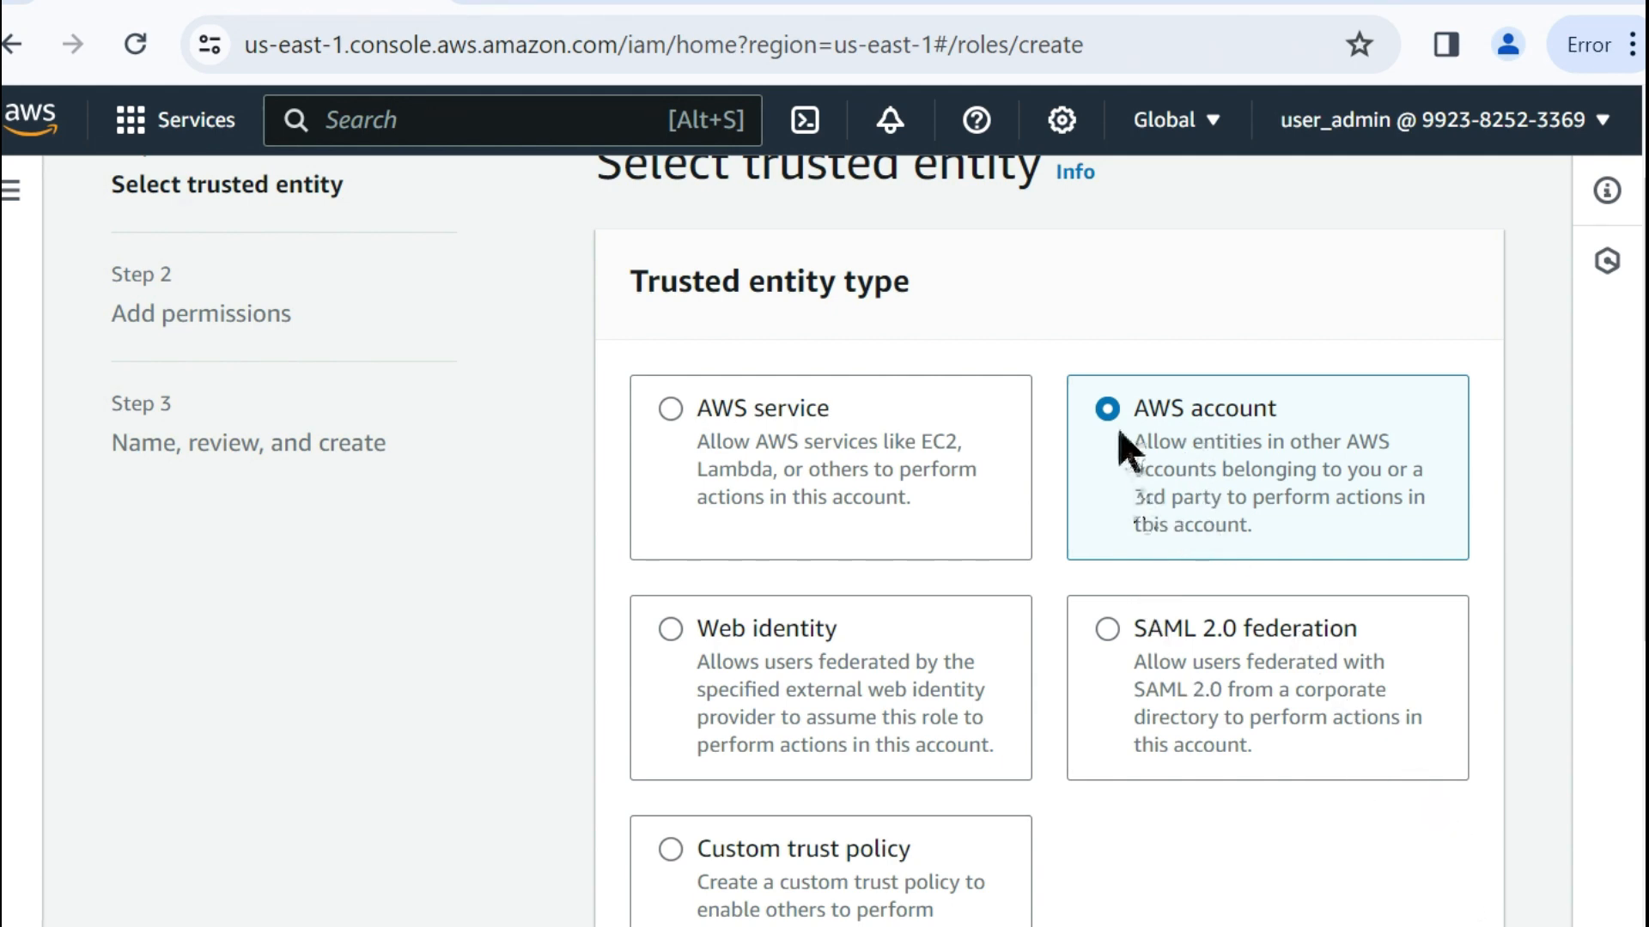
scroll(1192, 441, down, 6)
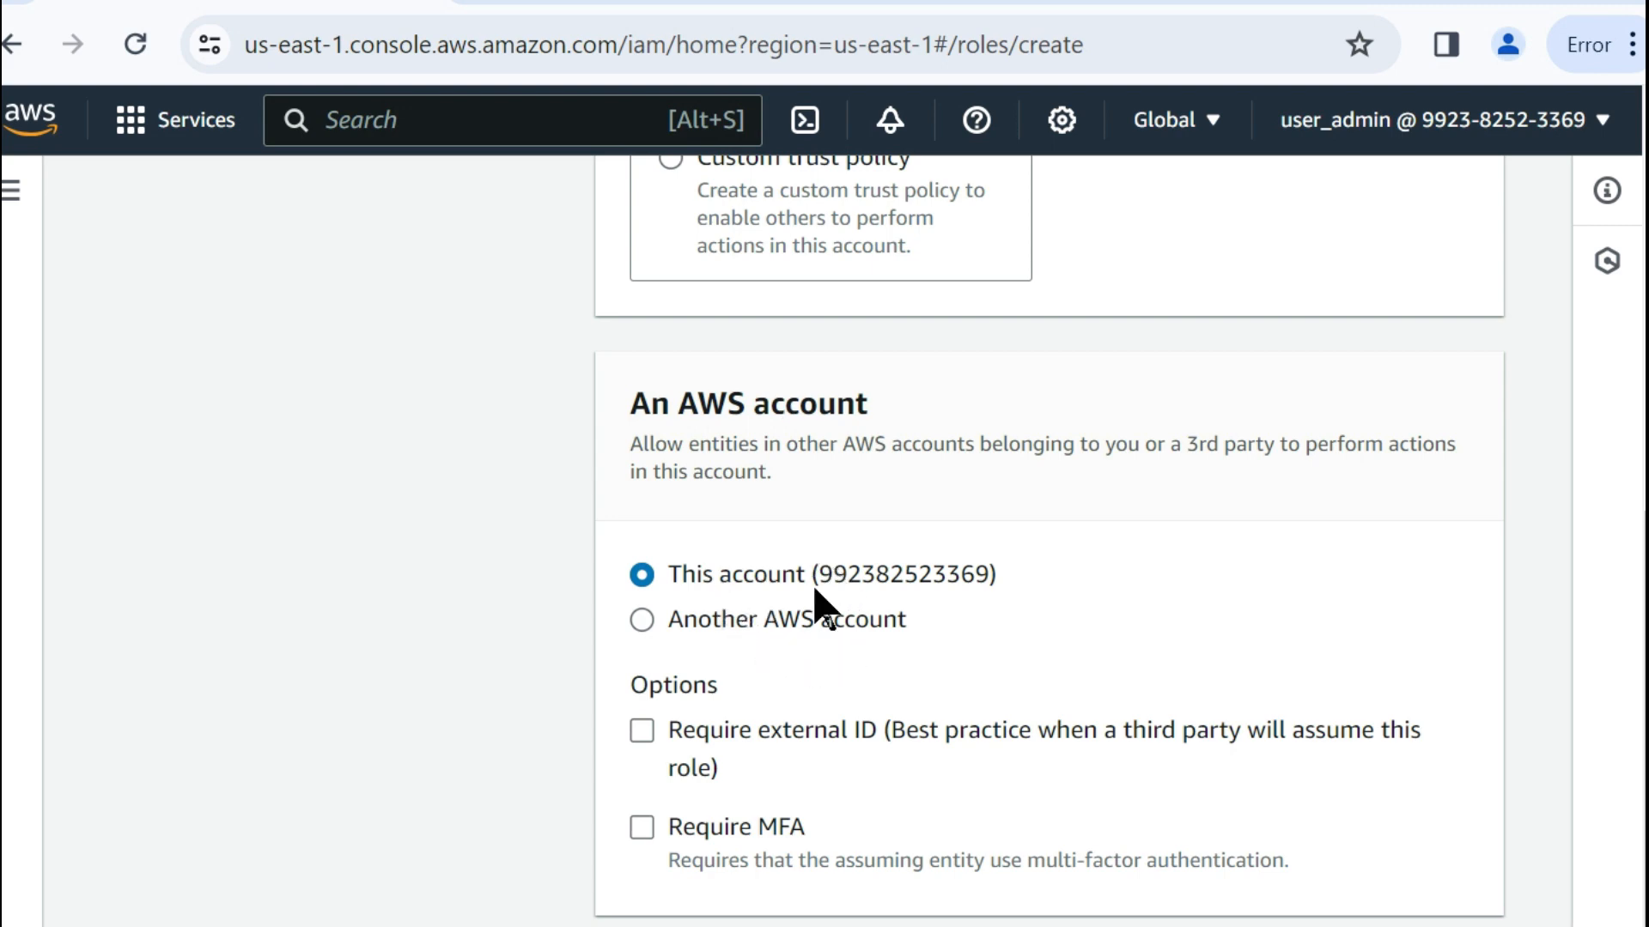
double_click(880, 586)
click(650, 624)
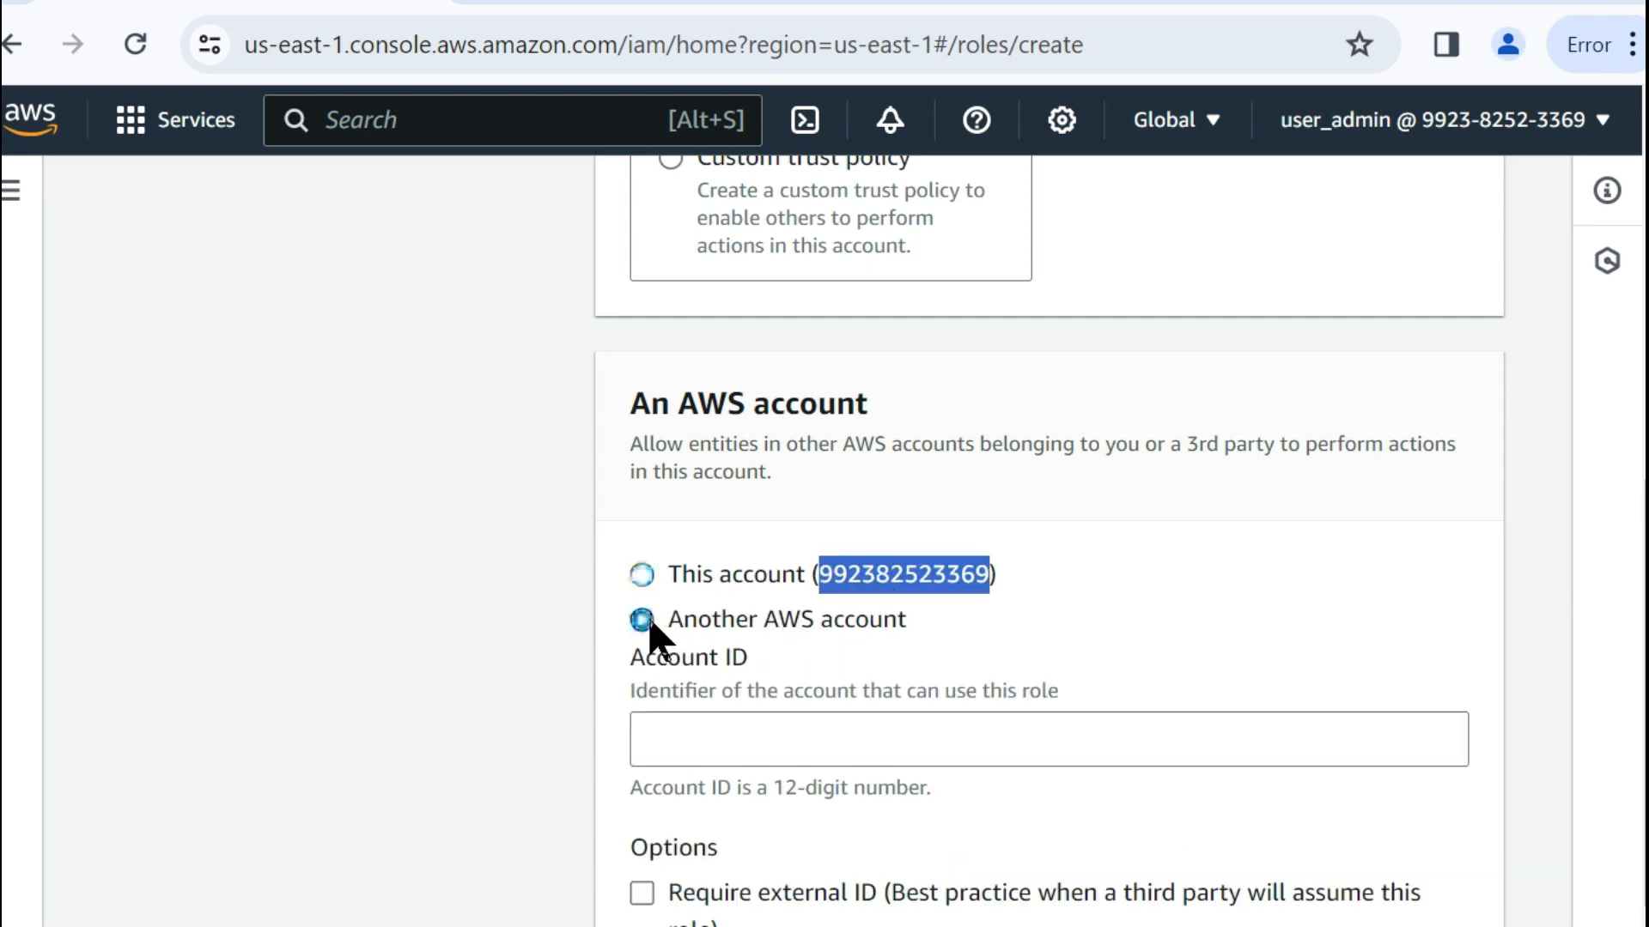
click(755, 740)
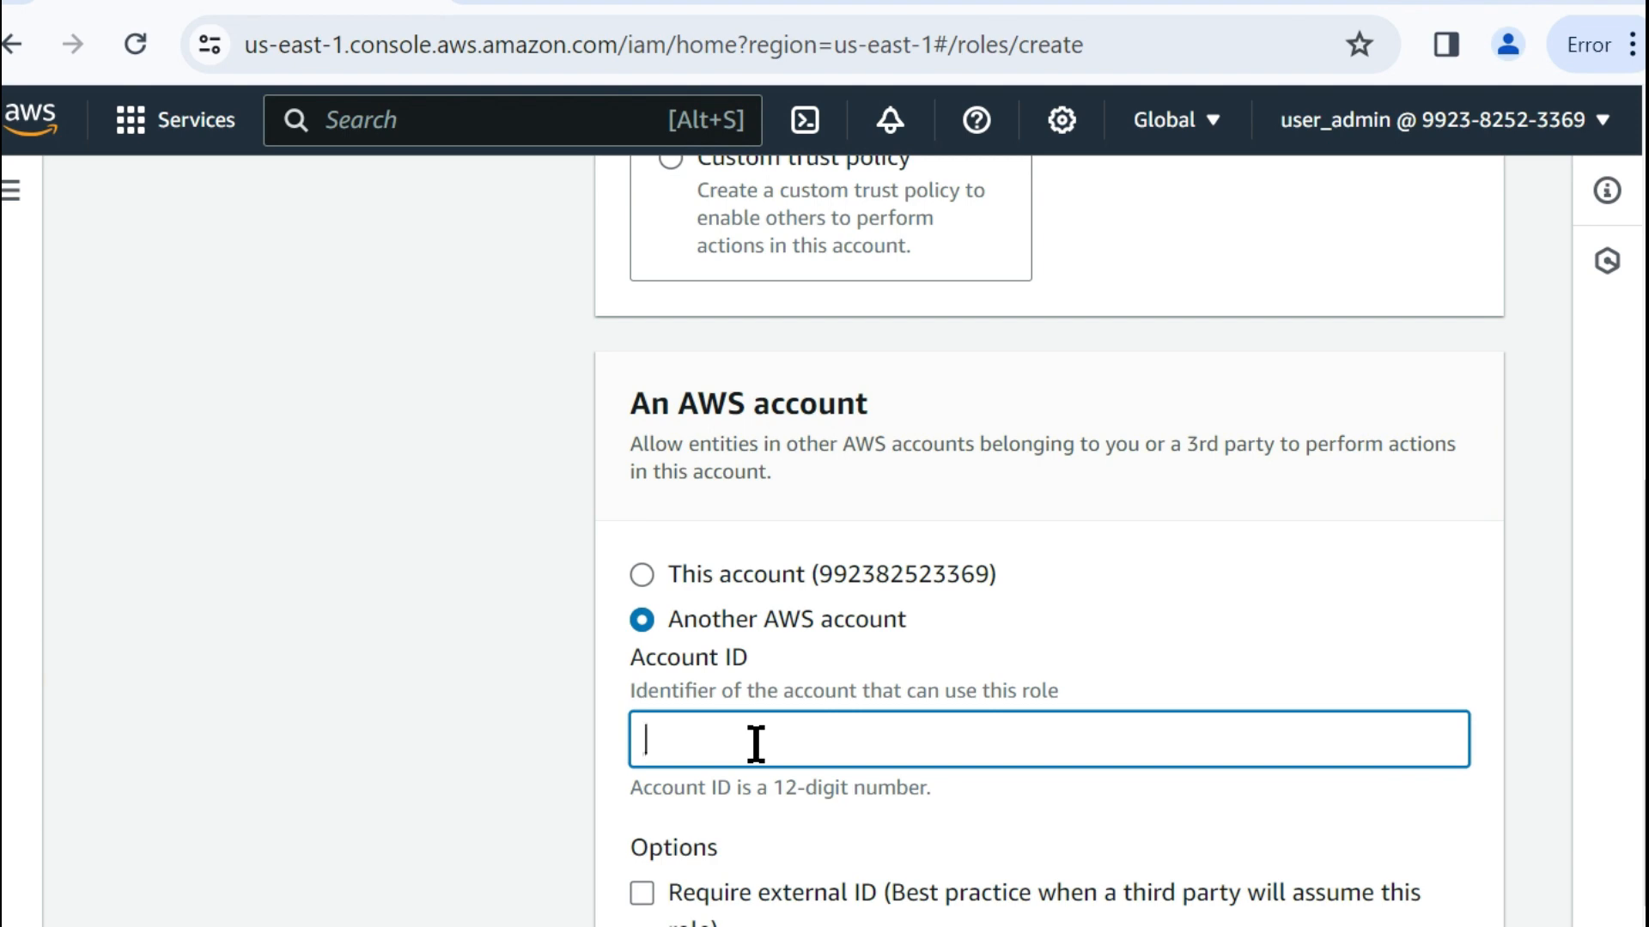
key(ctrl+v)
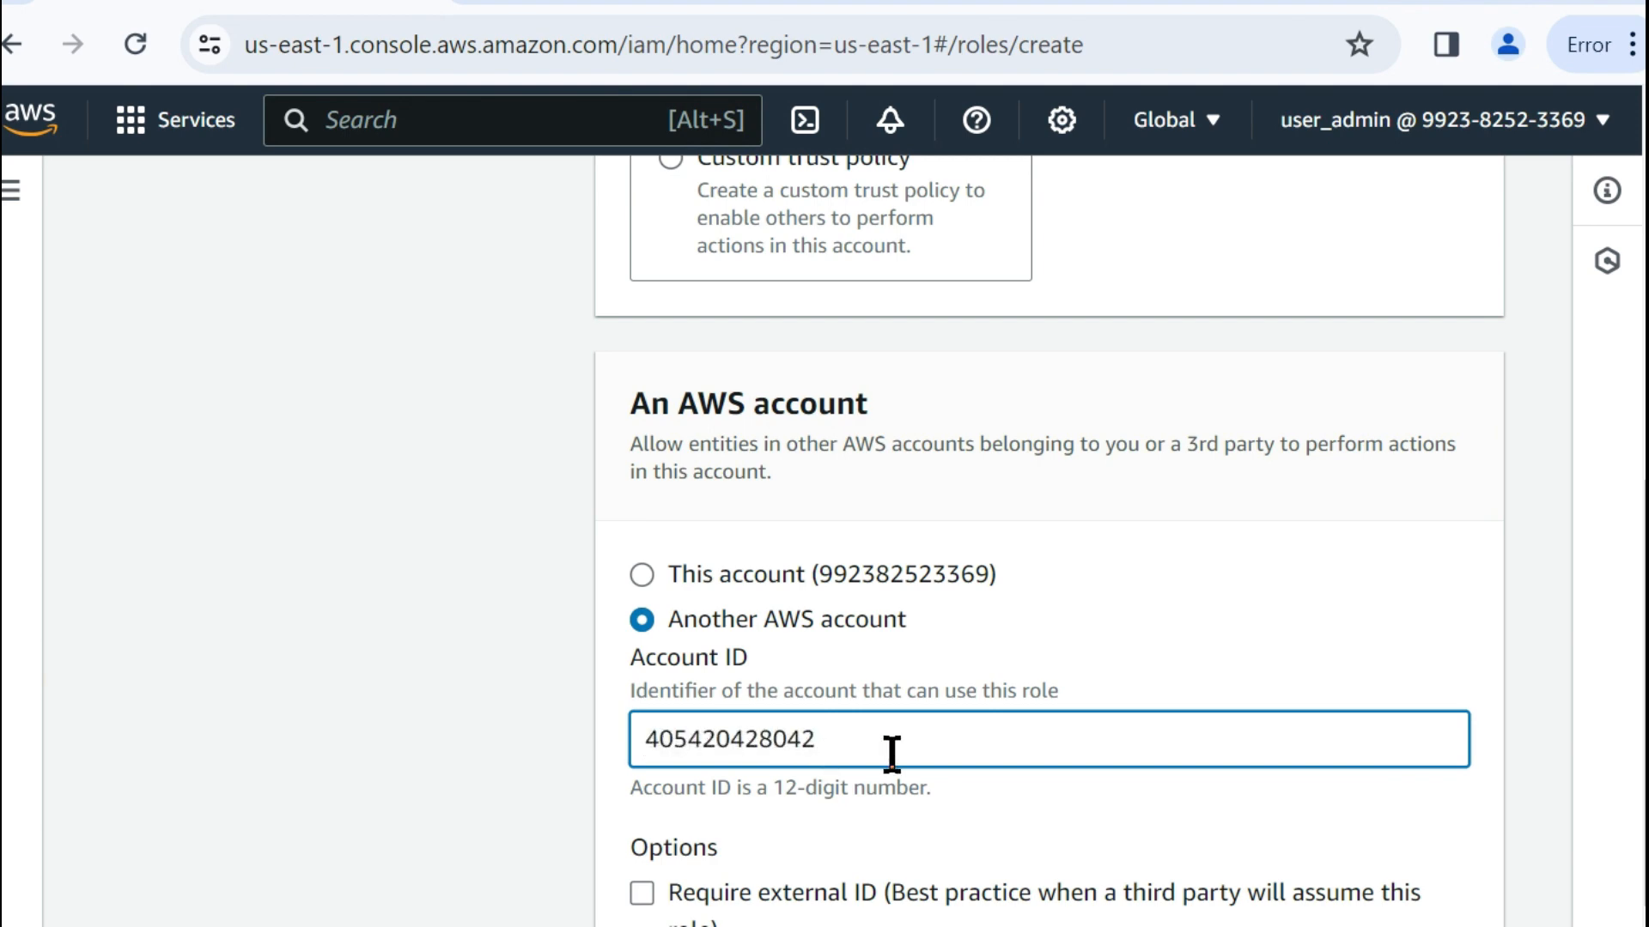
scroll(901, 656, down, 3)
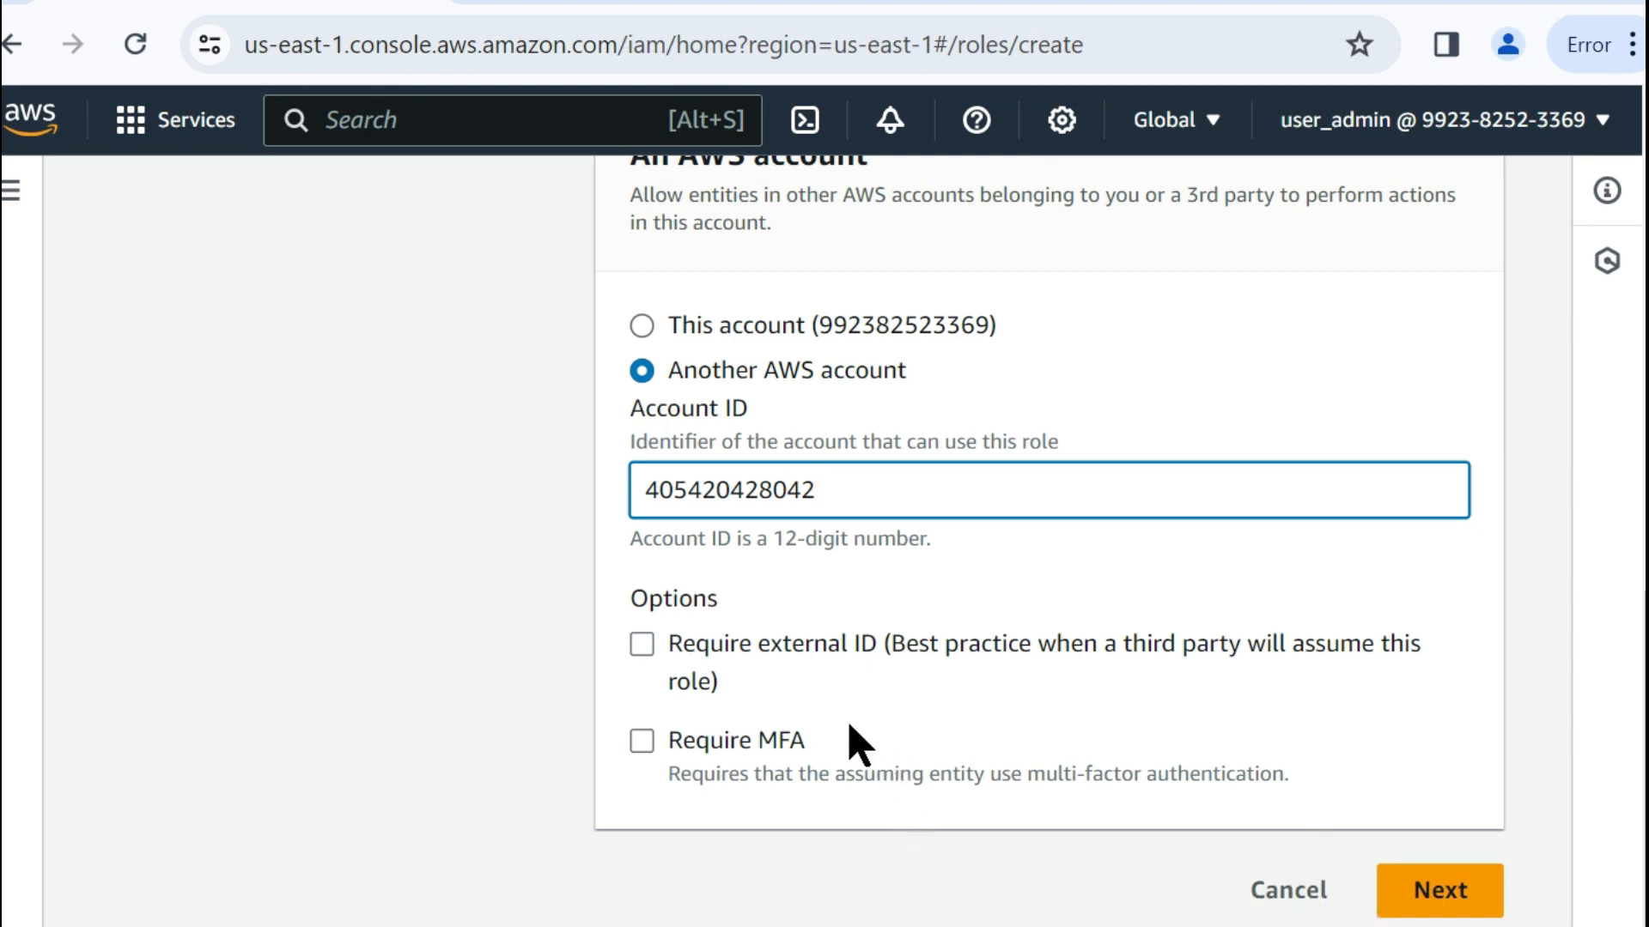
click(1429, 891)
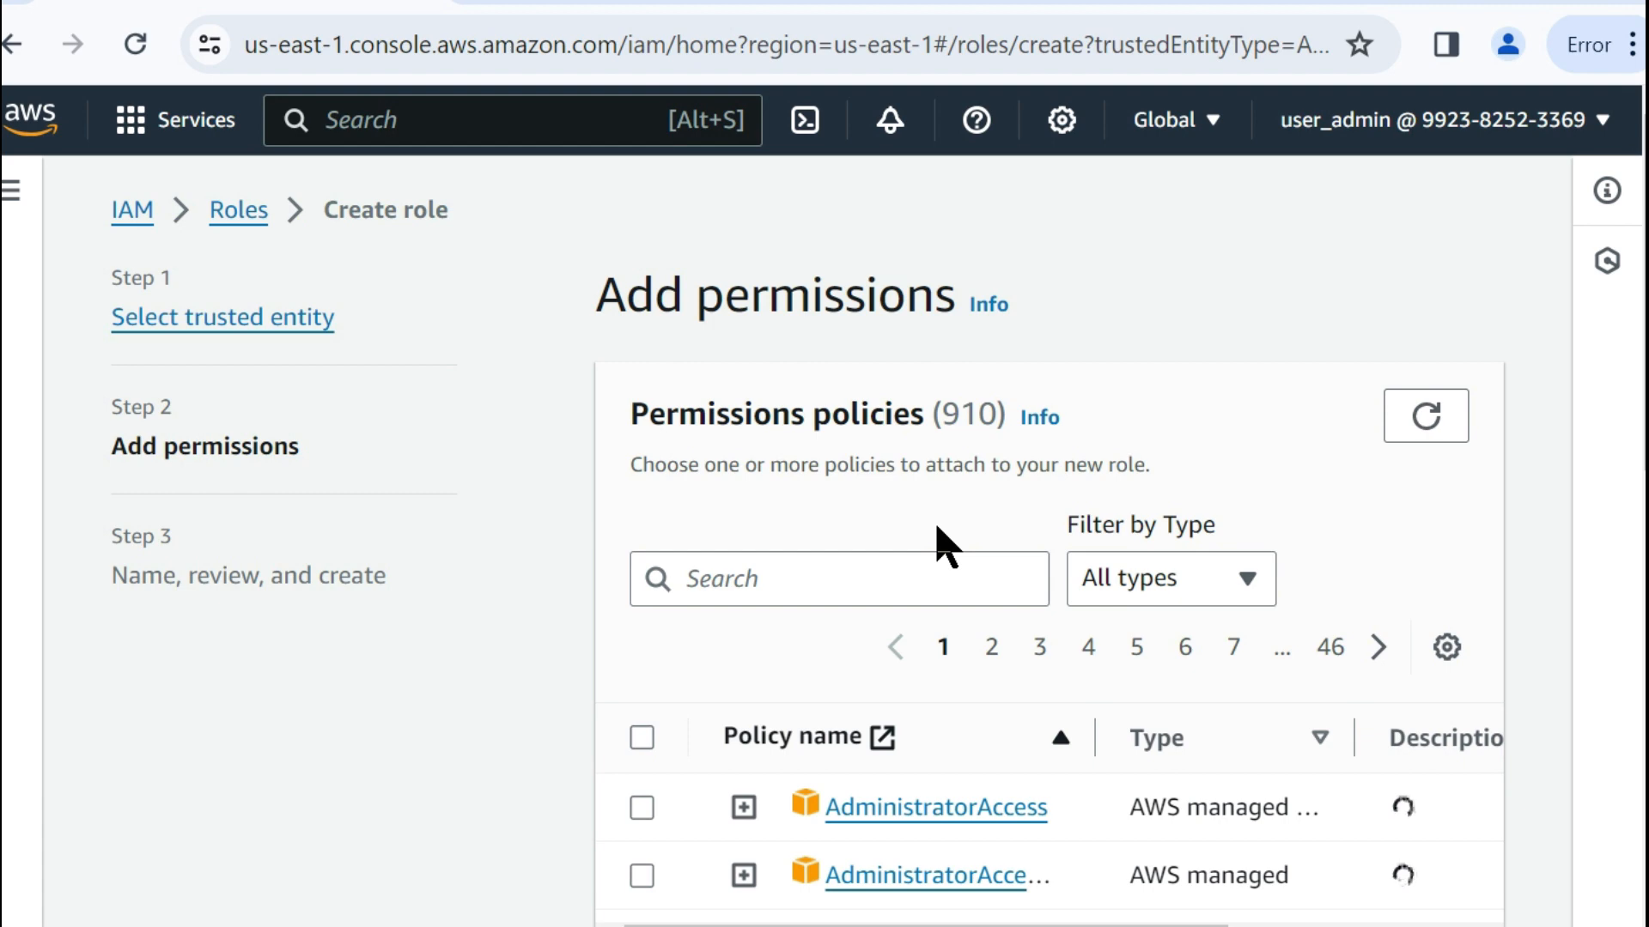
Widen the policy name column, select the AdministratorAccess policy for the new role and continue to the naming and review stage.
scroll(951, 592, down, 4)
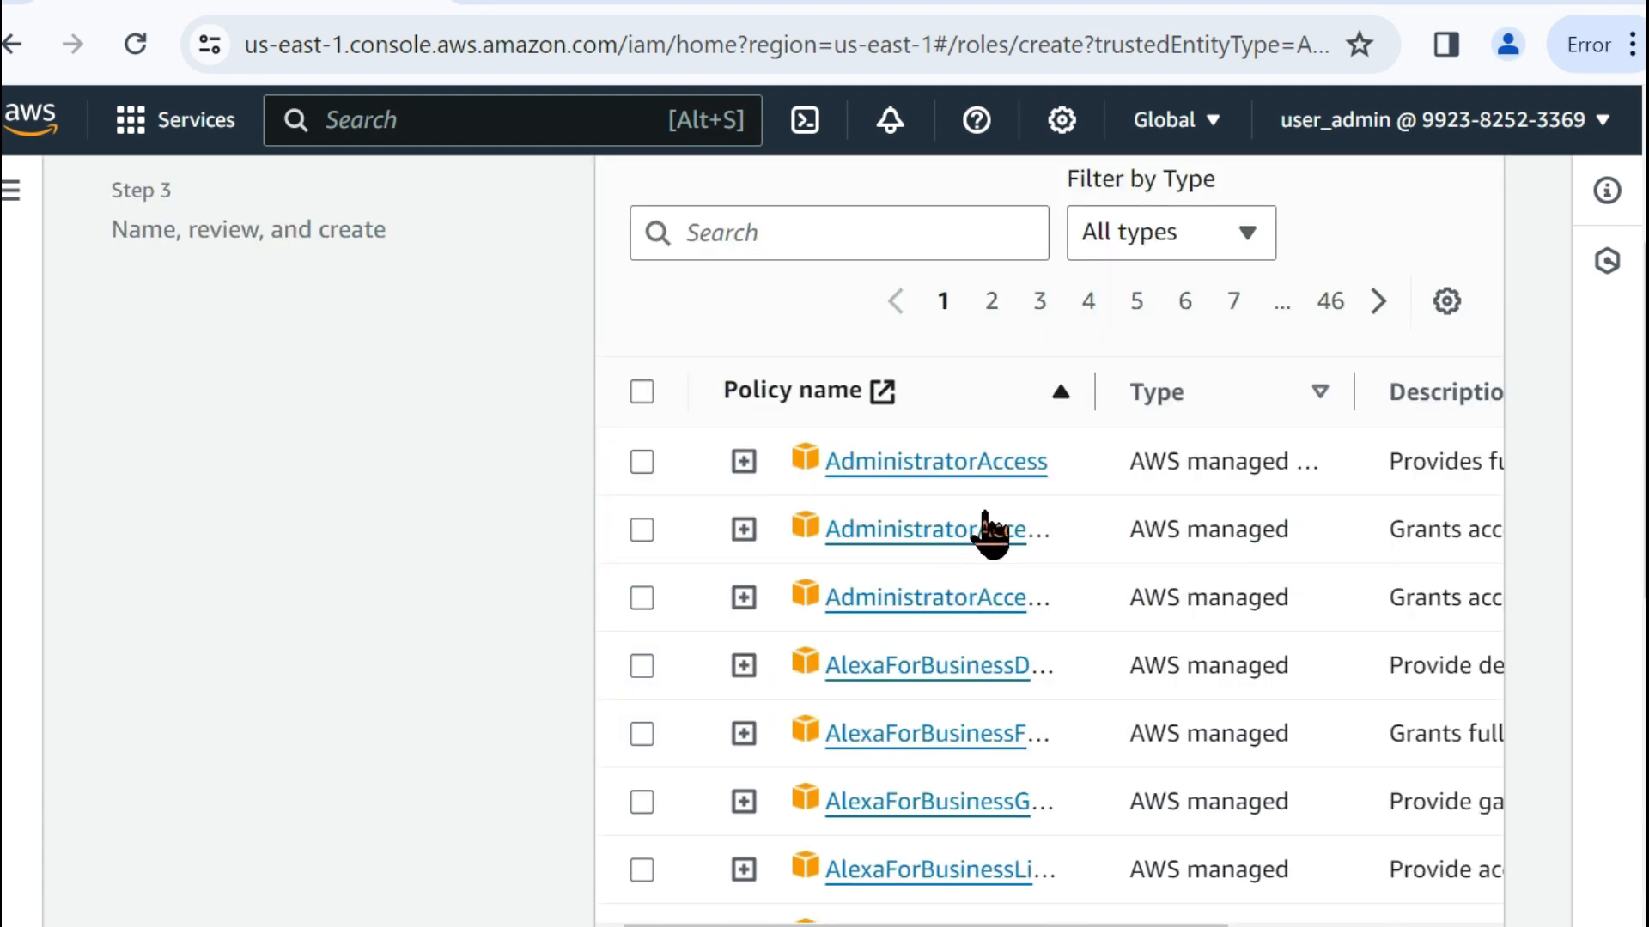
drag(1092, 391, 1309, 442)
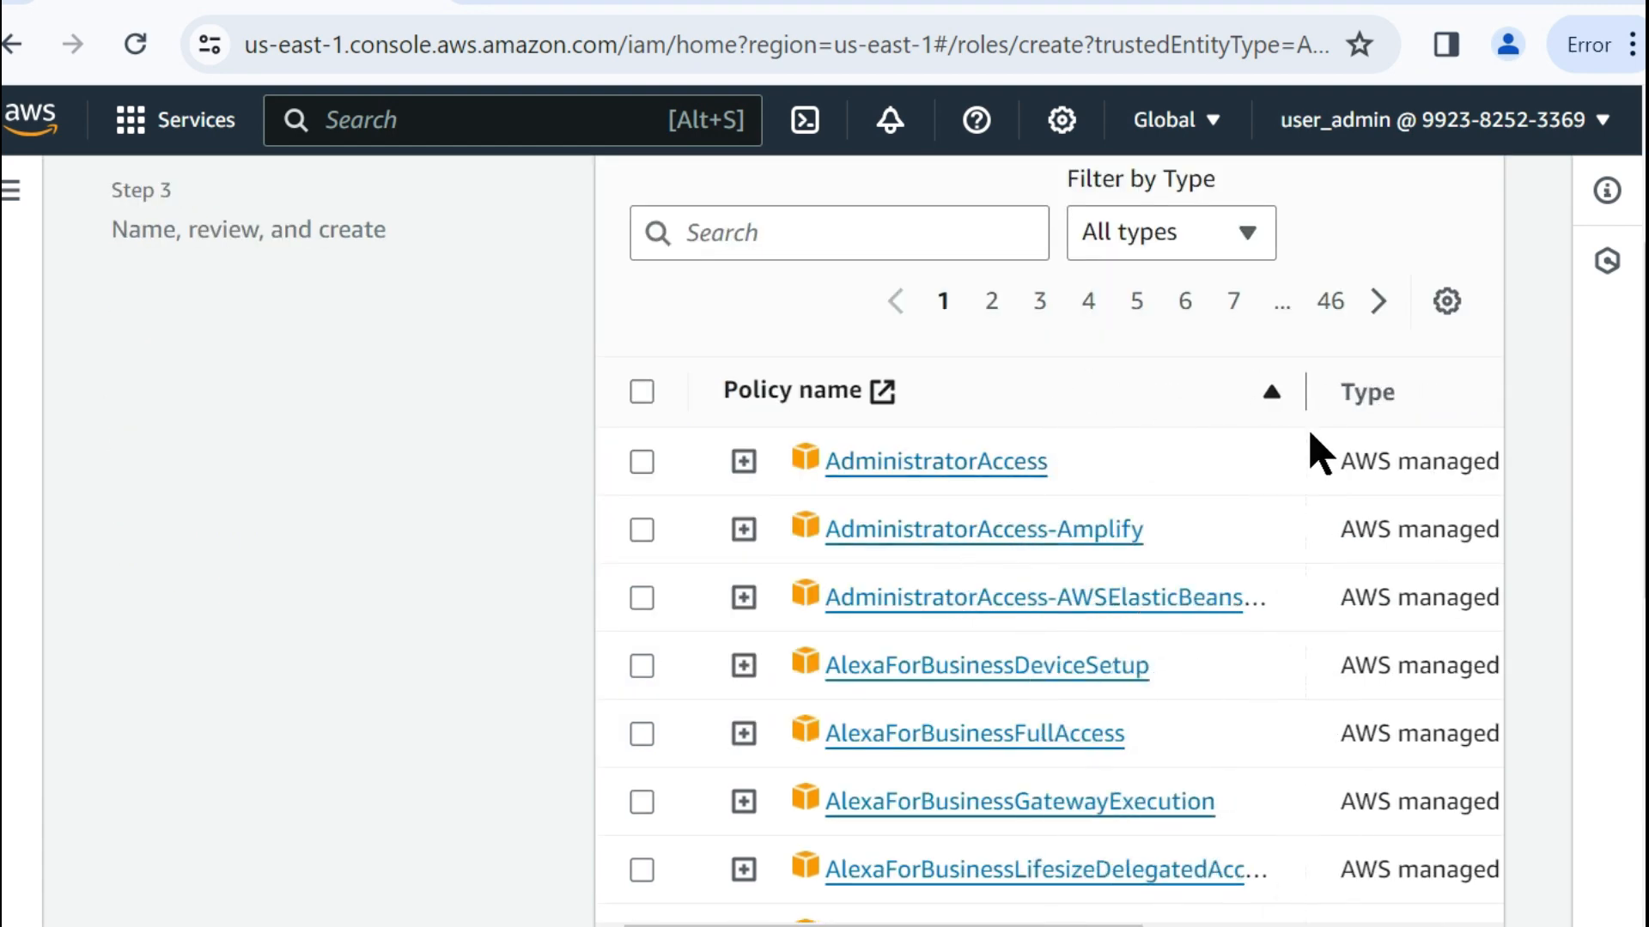
click(644, 468)
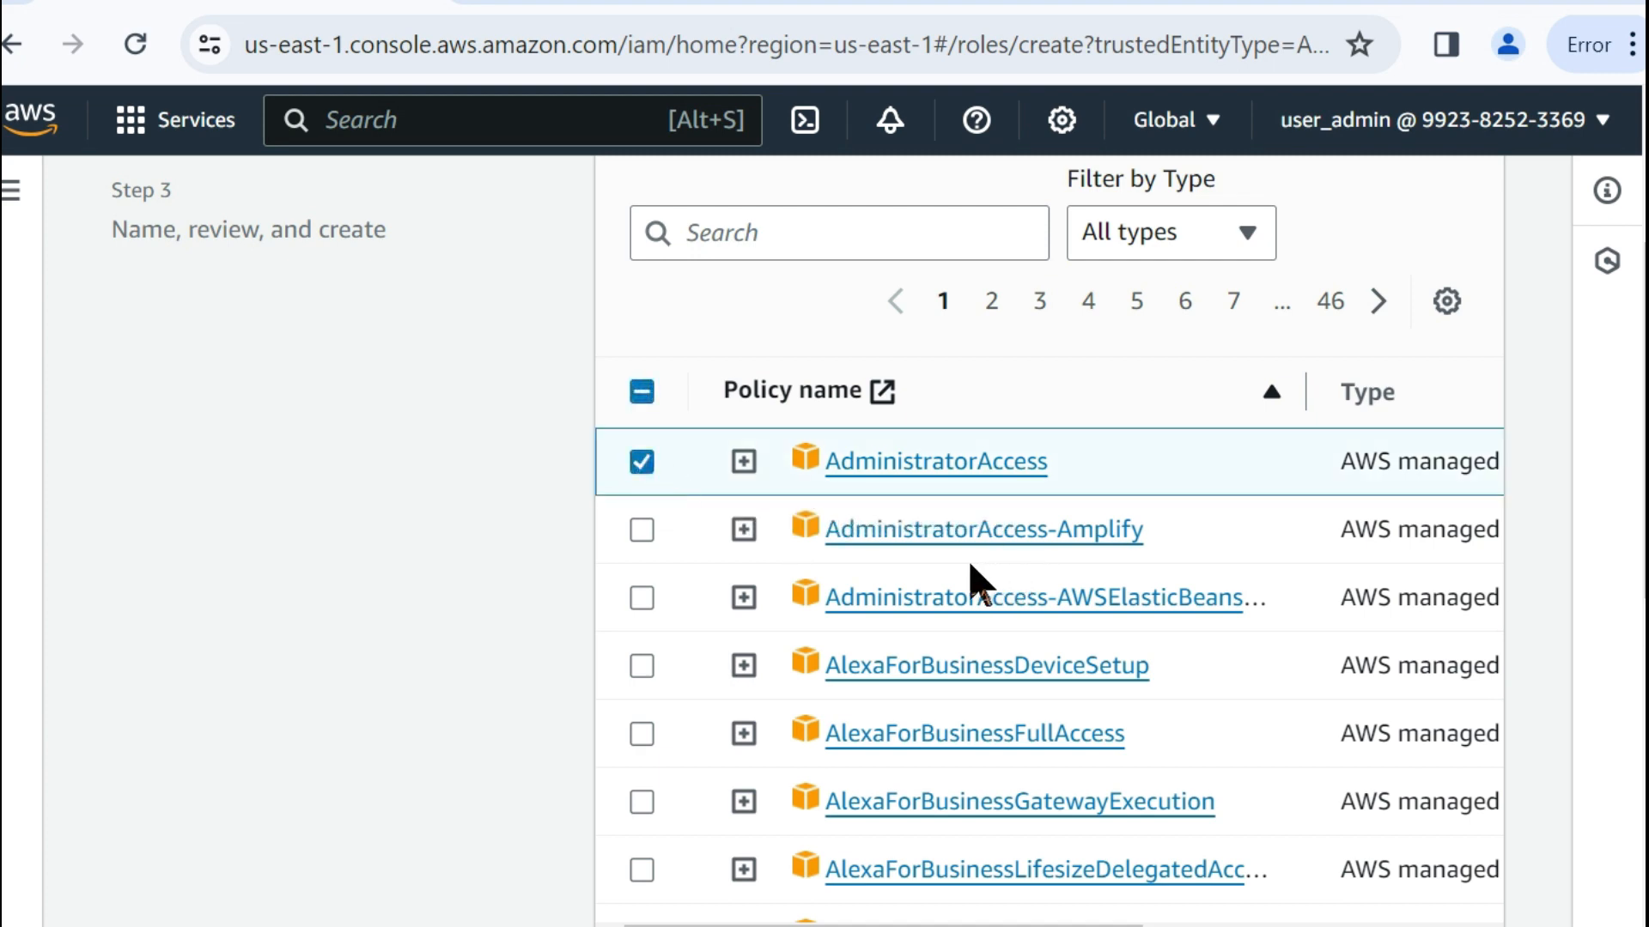
scroll(970, 568, up, 4)
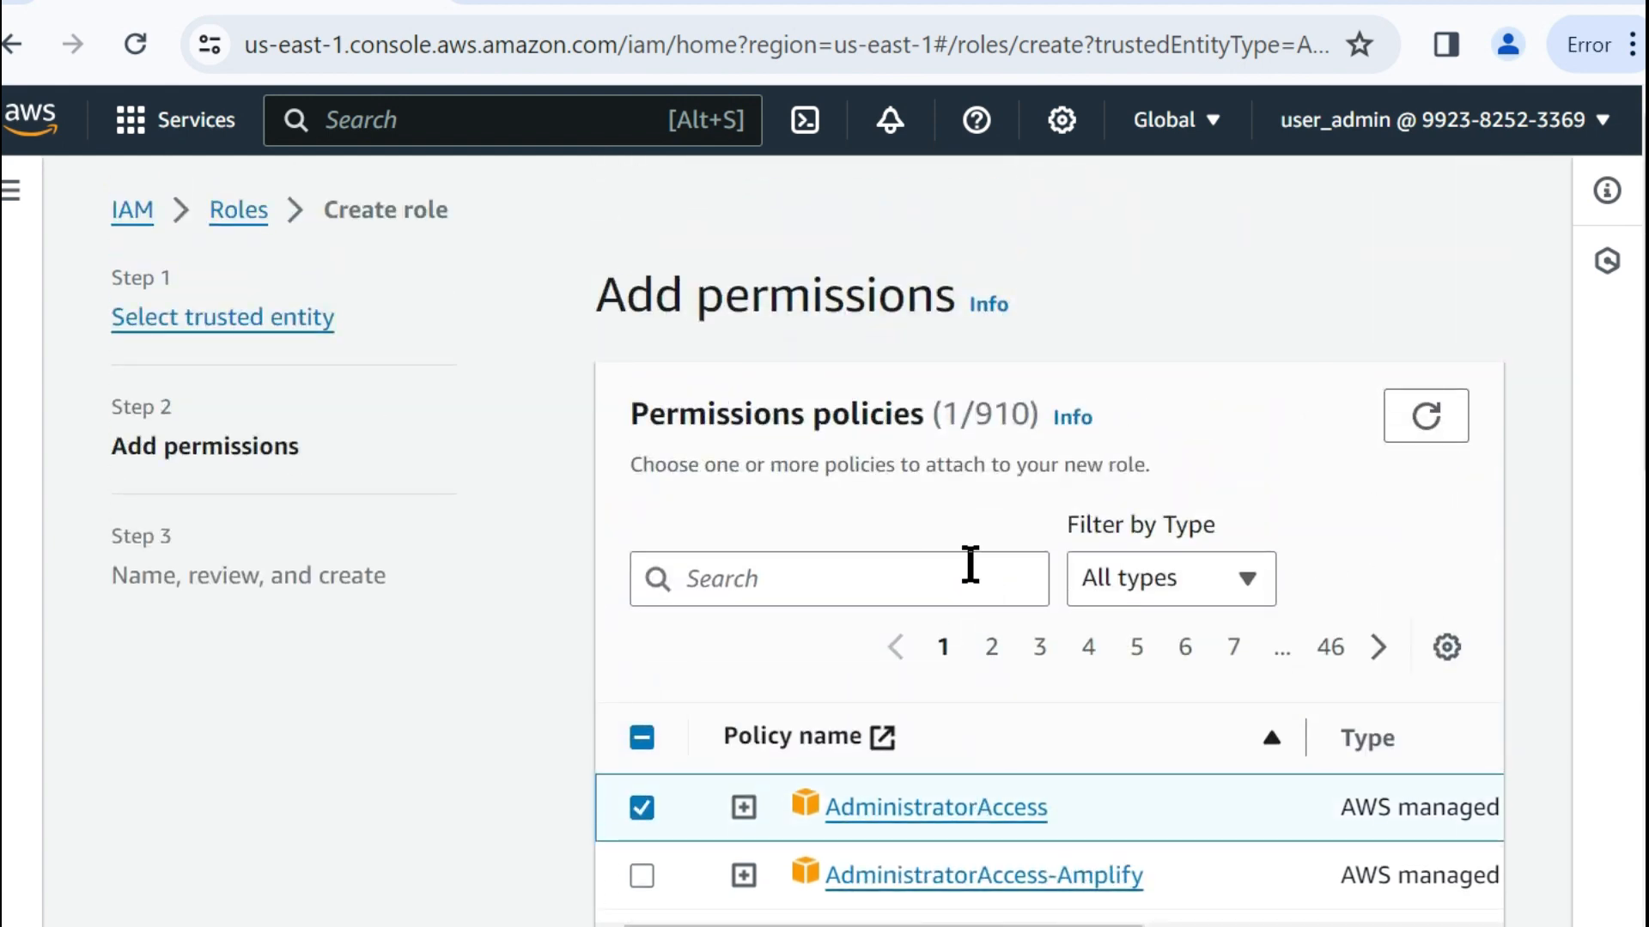
scroll(970, 568, down, 6)
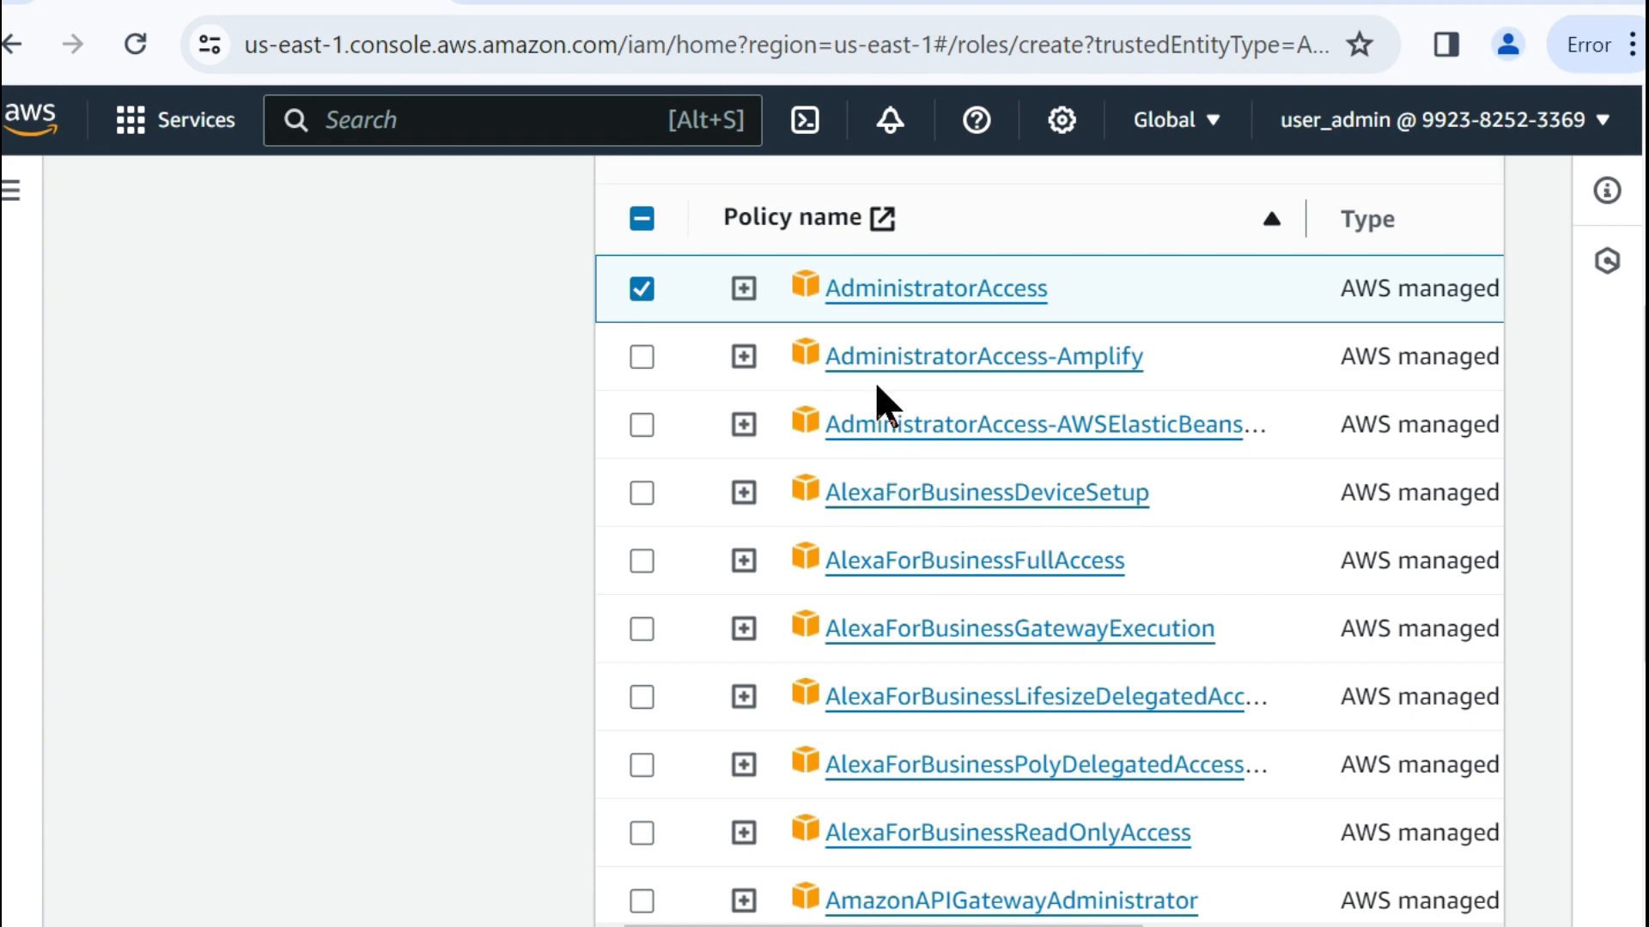
scroll(950, 430, down, 8)
click(1445, 893)
Name the new role cross-account-role, leave its description blank and review its trust policy and permissions summary.
click(781, 420)
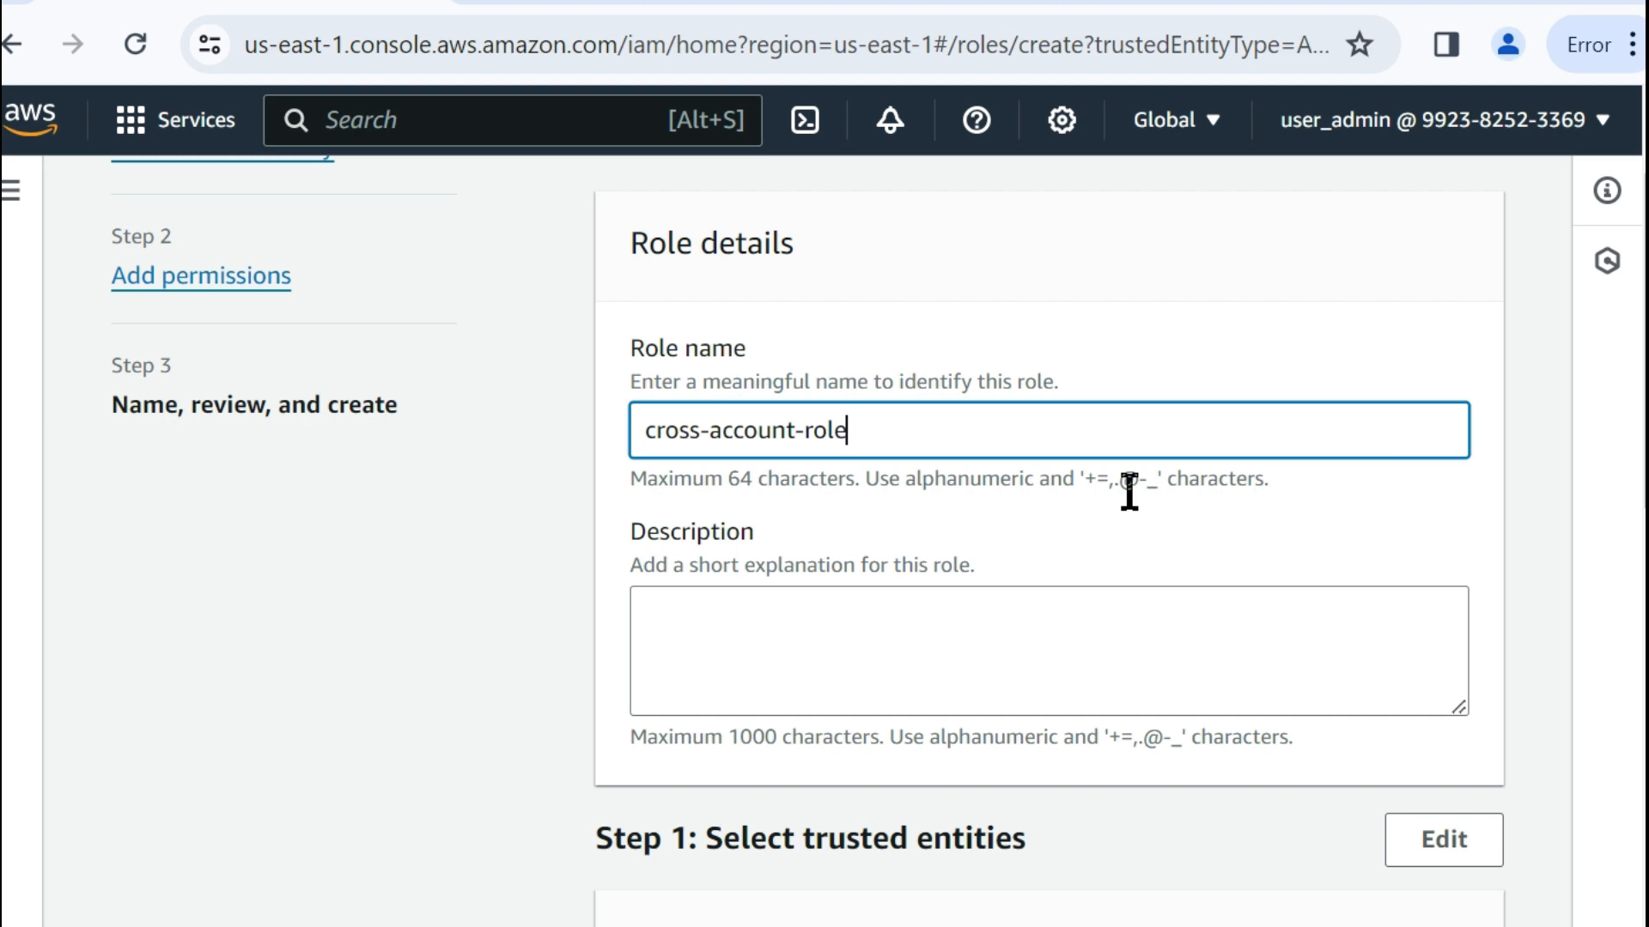
click(1061, 631)
scroll(1063, 637, down, 4)
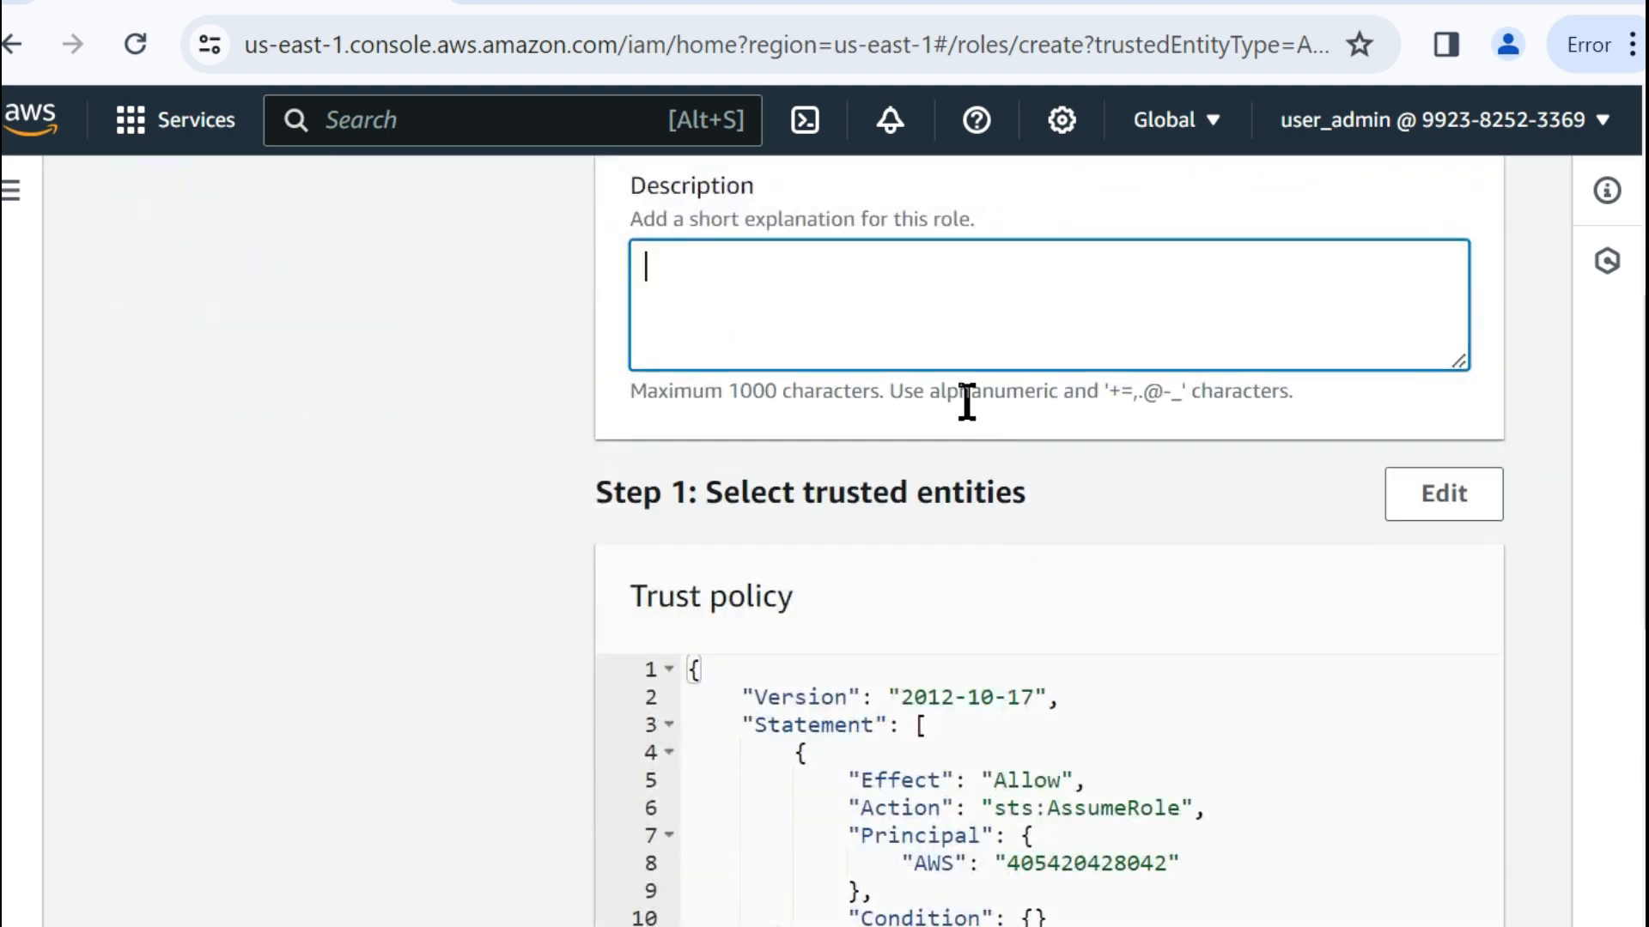
scroll(967, 402, down, 11)
scroll(967, 402, up, 7)
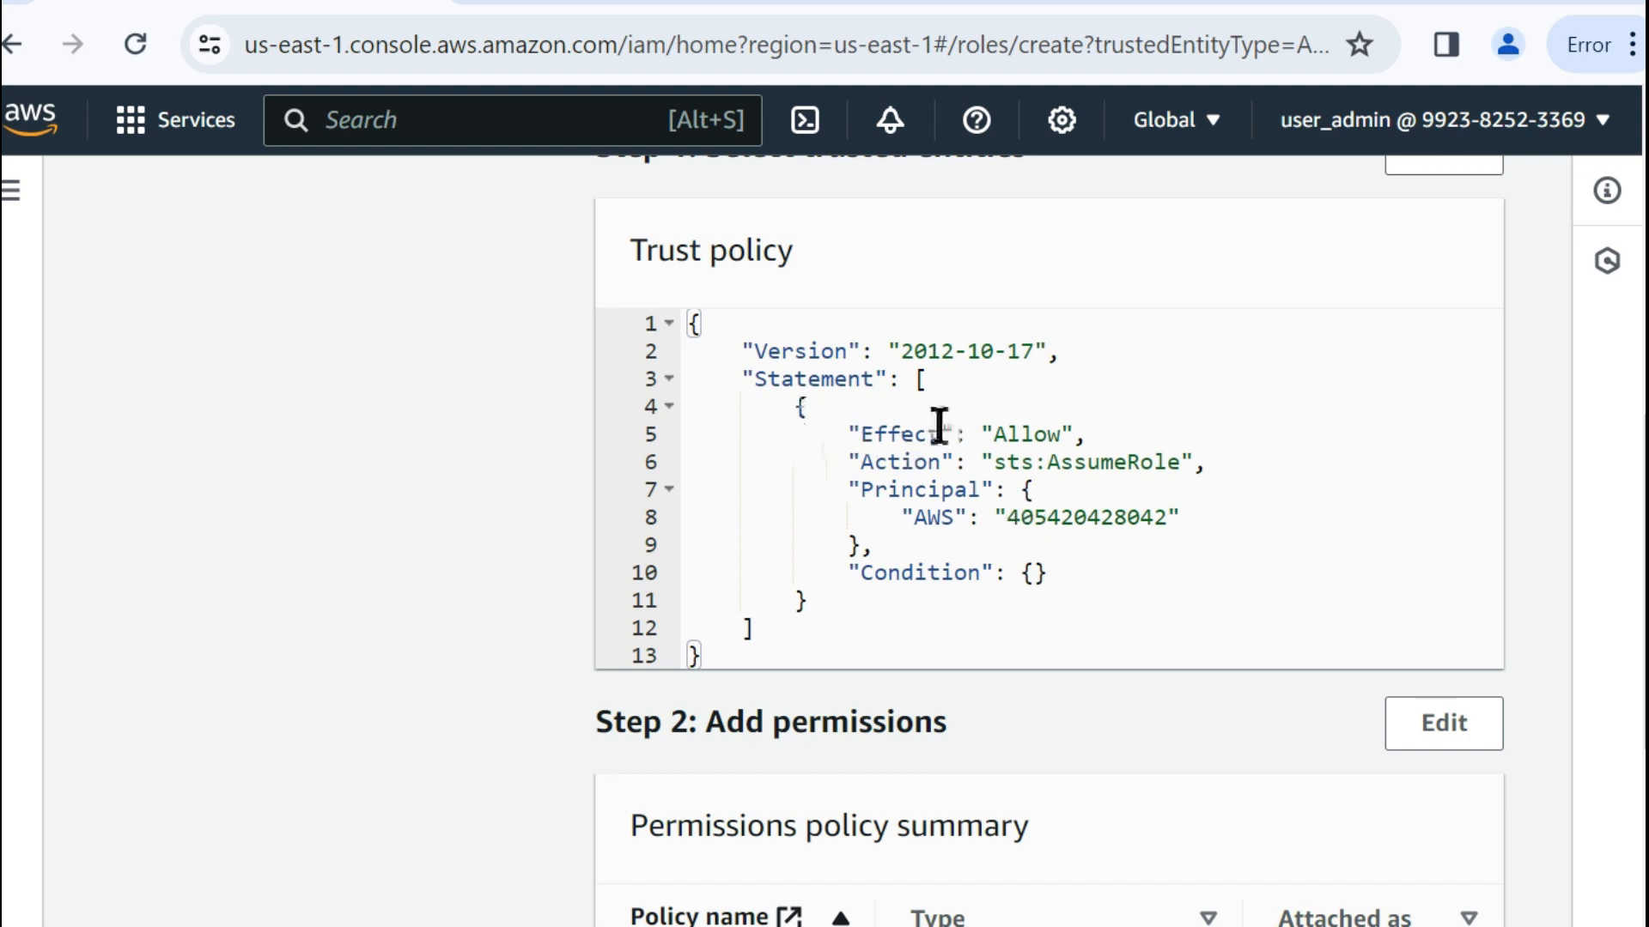
scroll(987, 456, down, 9)
scroll(976, 471, up, 2)
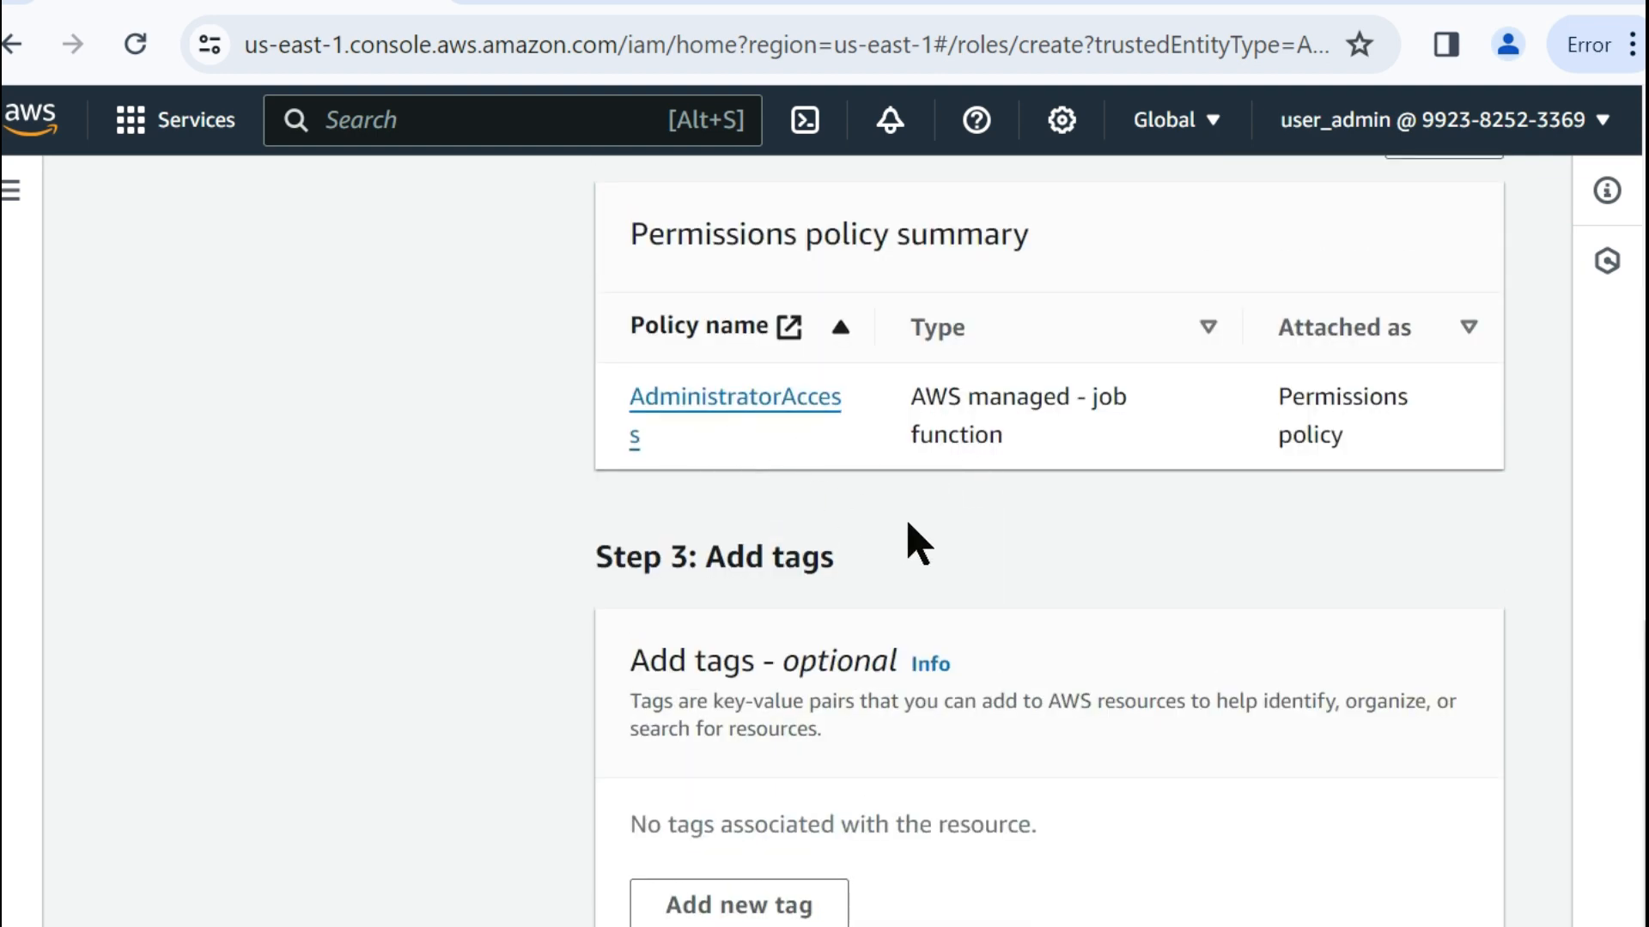
scroll(887, 538, down, 2)
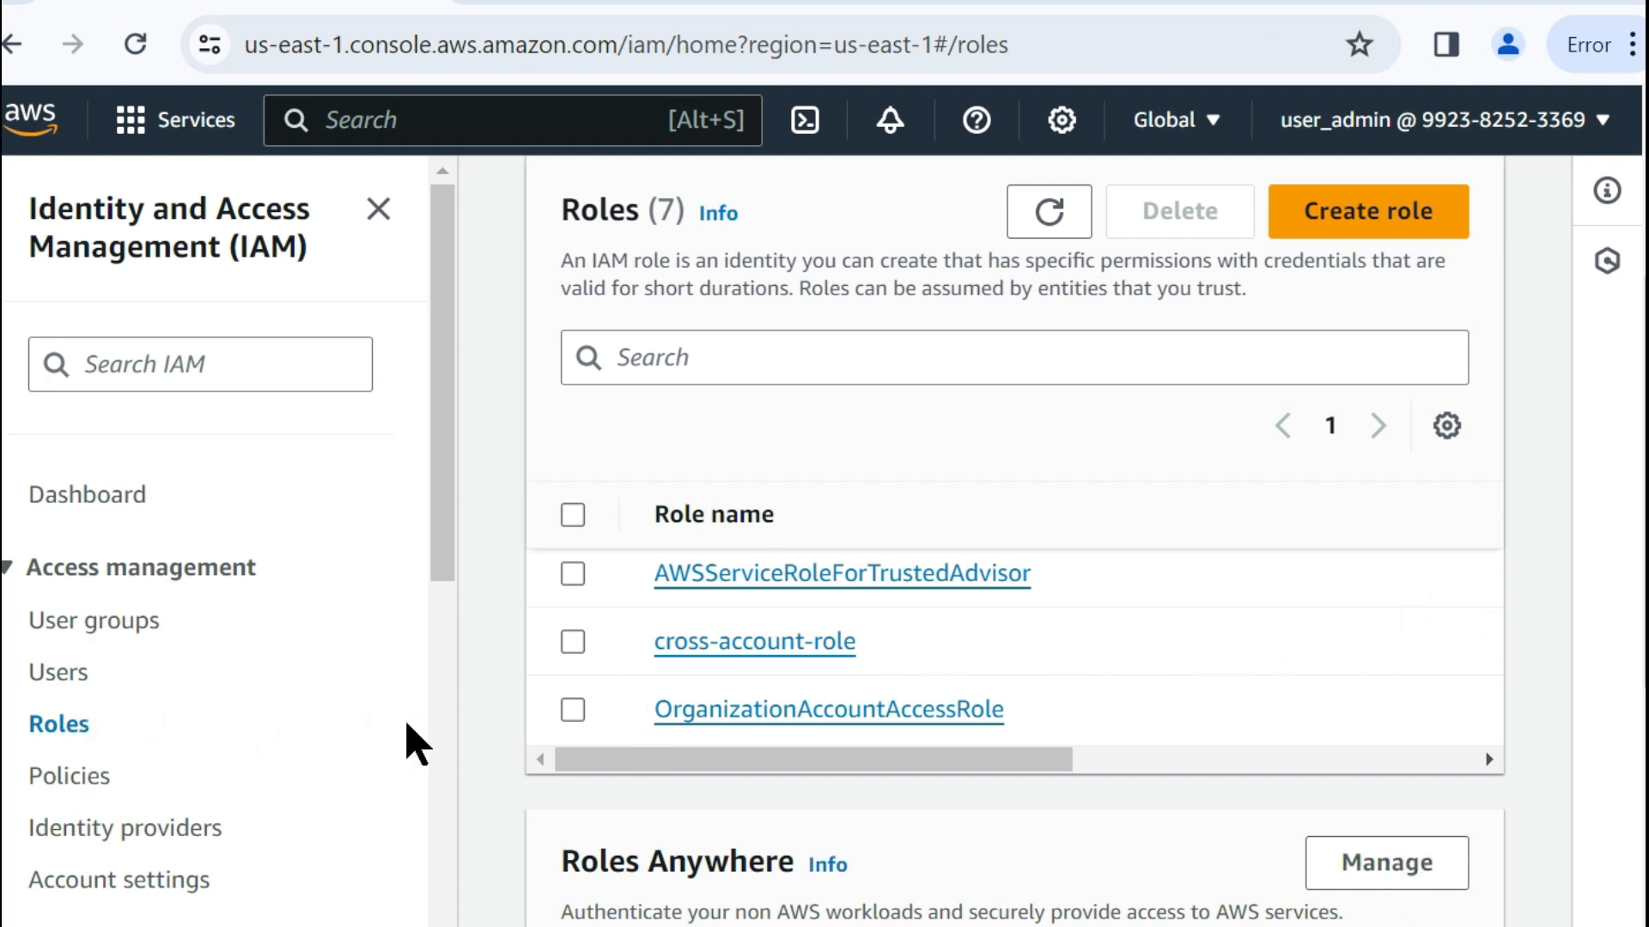
Open the existing cross-account-role and check its ARN and attached permissions policies.
click(781, 642)
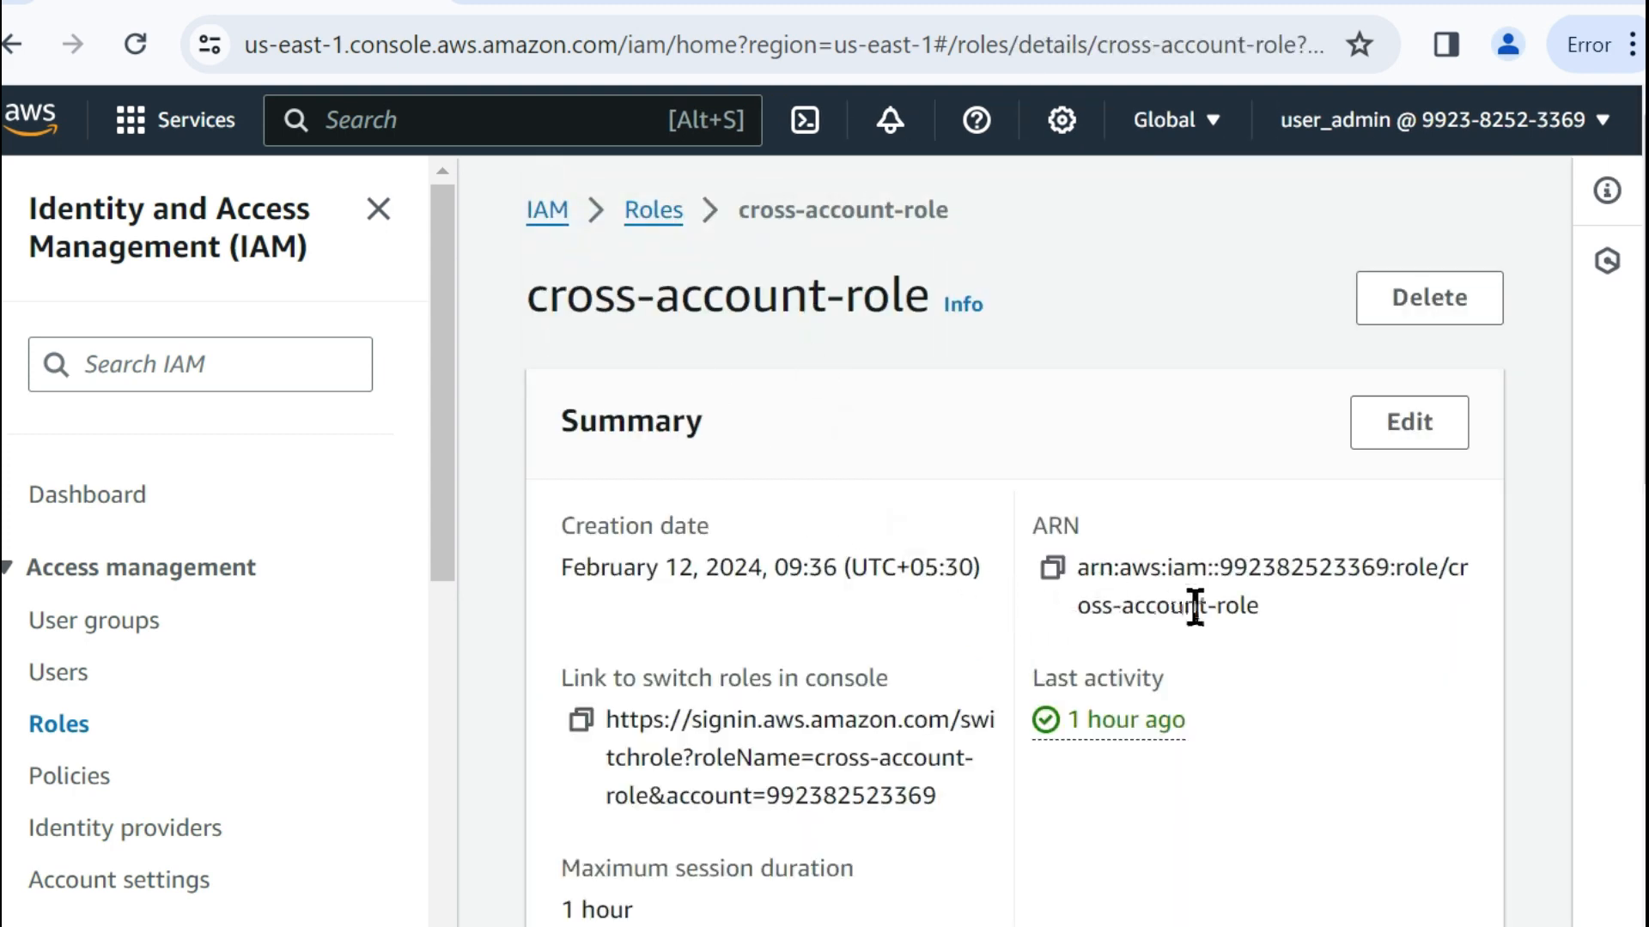
drag(1079, 567, 1306, 652)
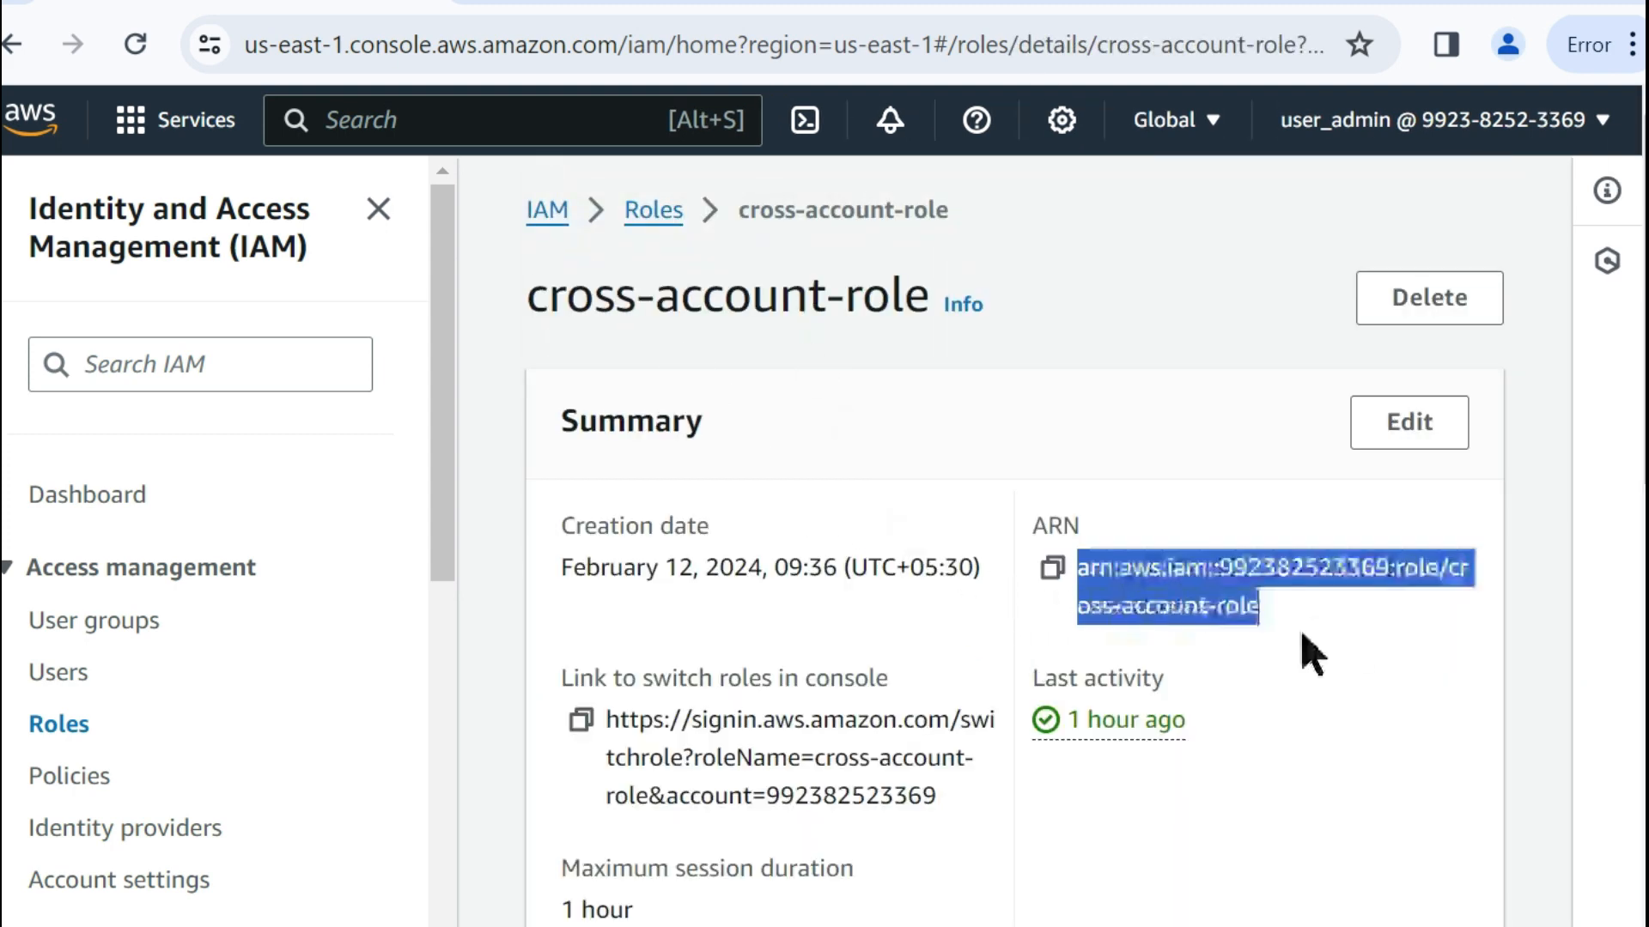
scroll(1339, 691, down, 6)
scroll(1322, 700, down, 4)
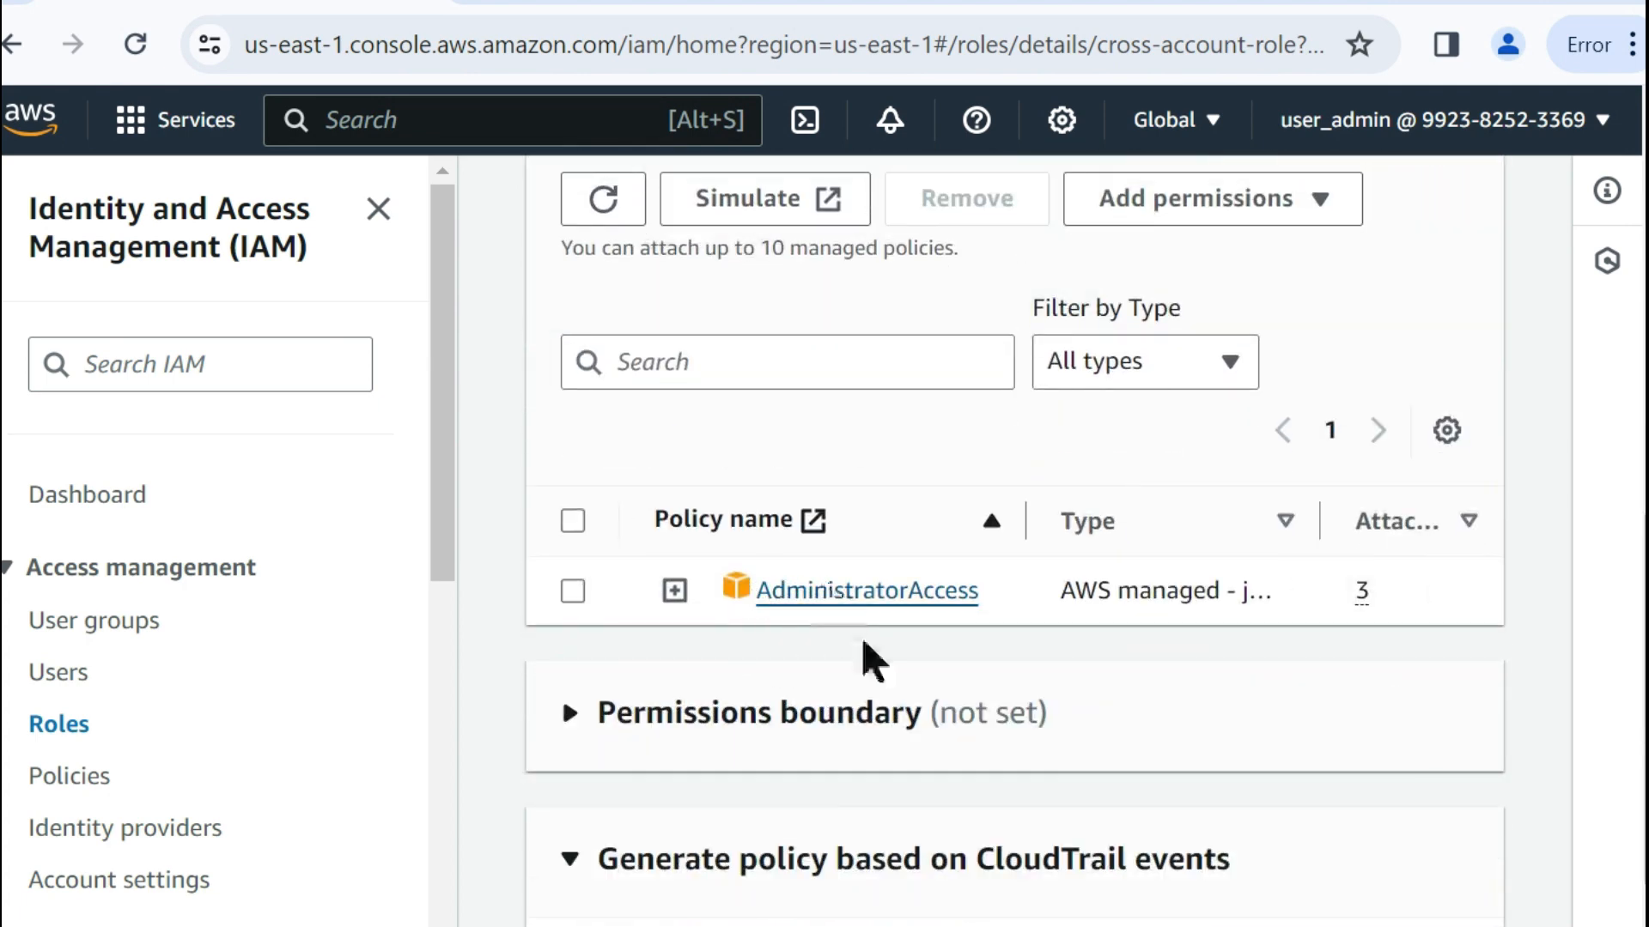
scroll(880, 601, up, 4)
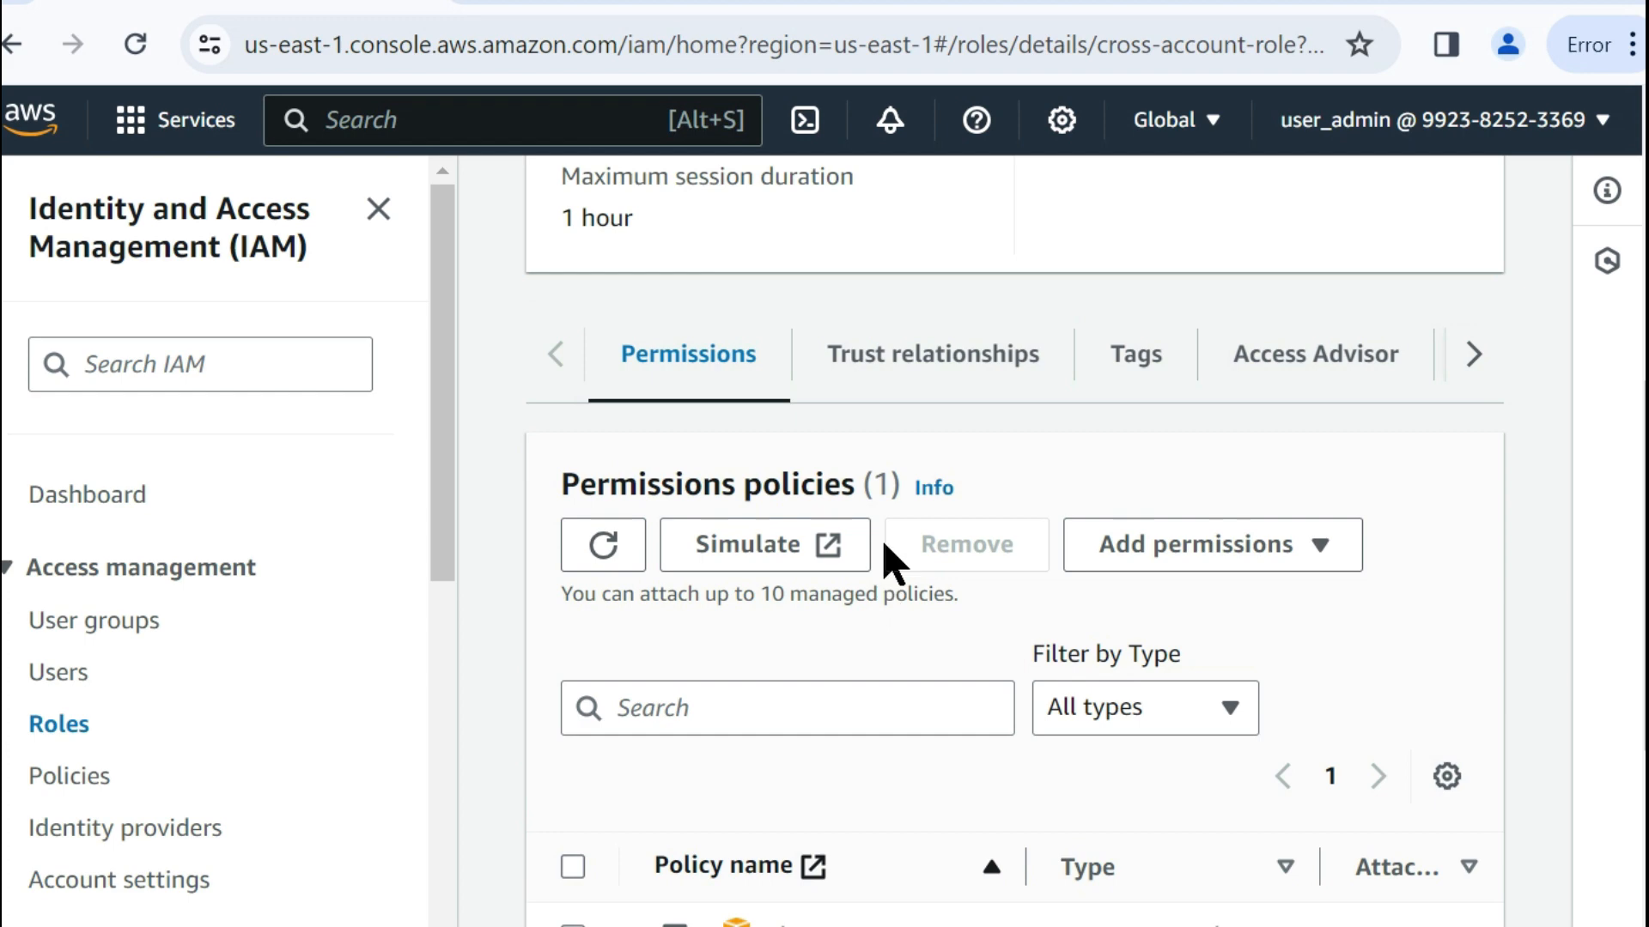
Check the account ID in the principal of cross-account-role's trust relationships policy.
click(891, 374)
scroll(940, 534, down, 1)
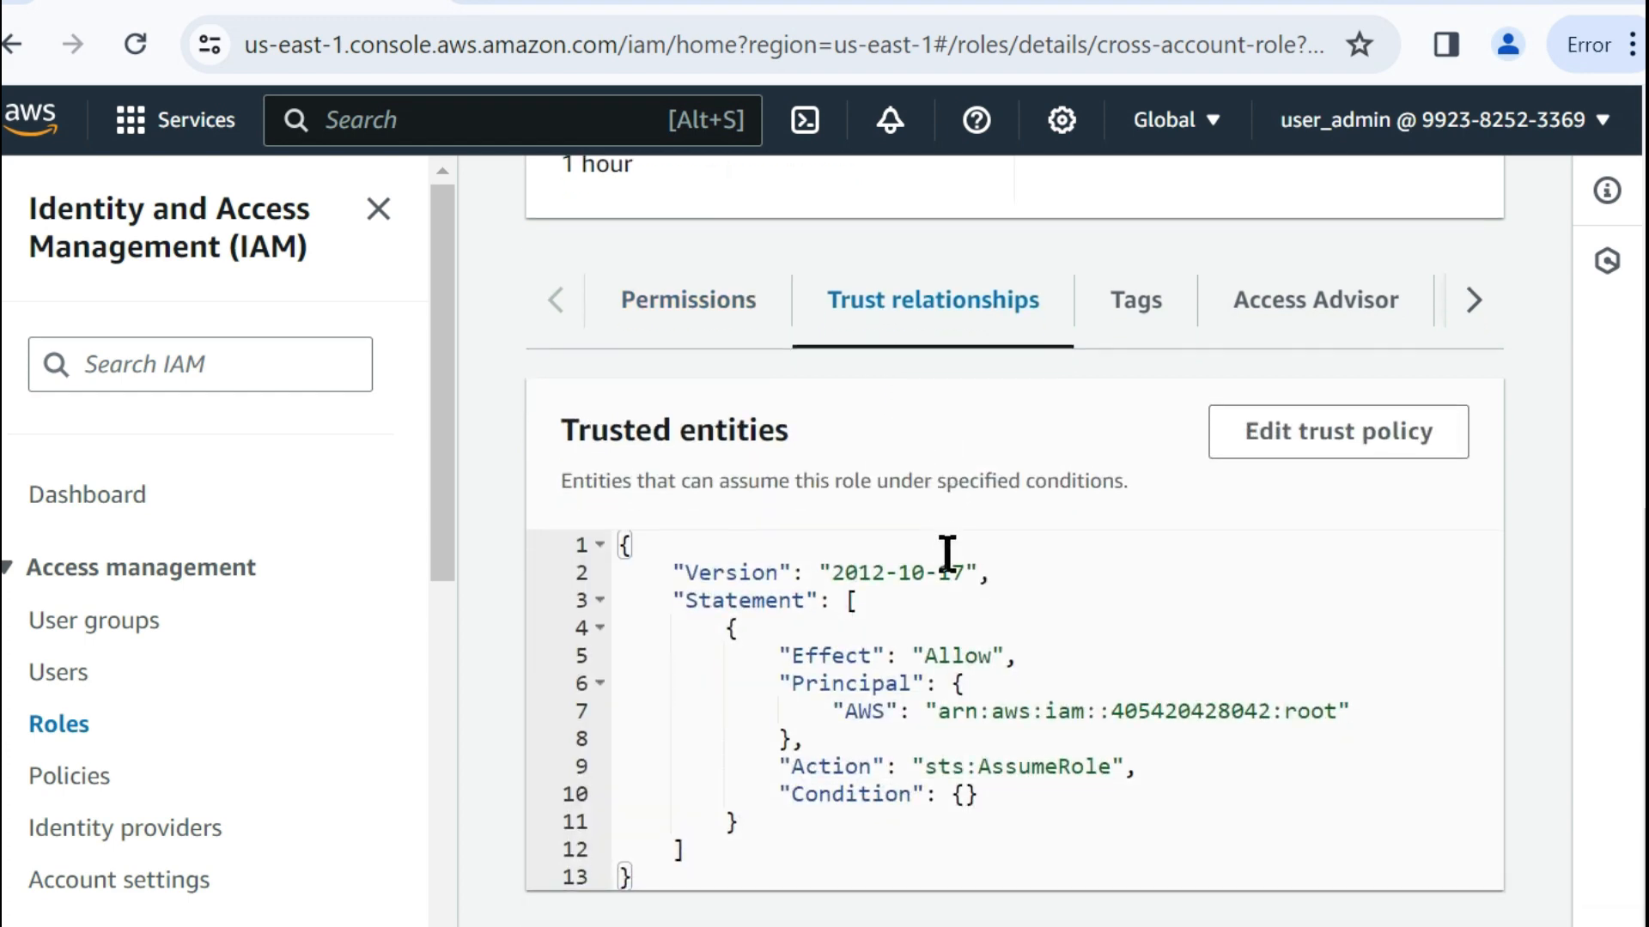
double_click(1167, 712)
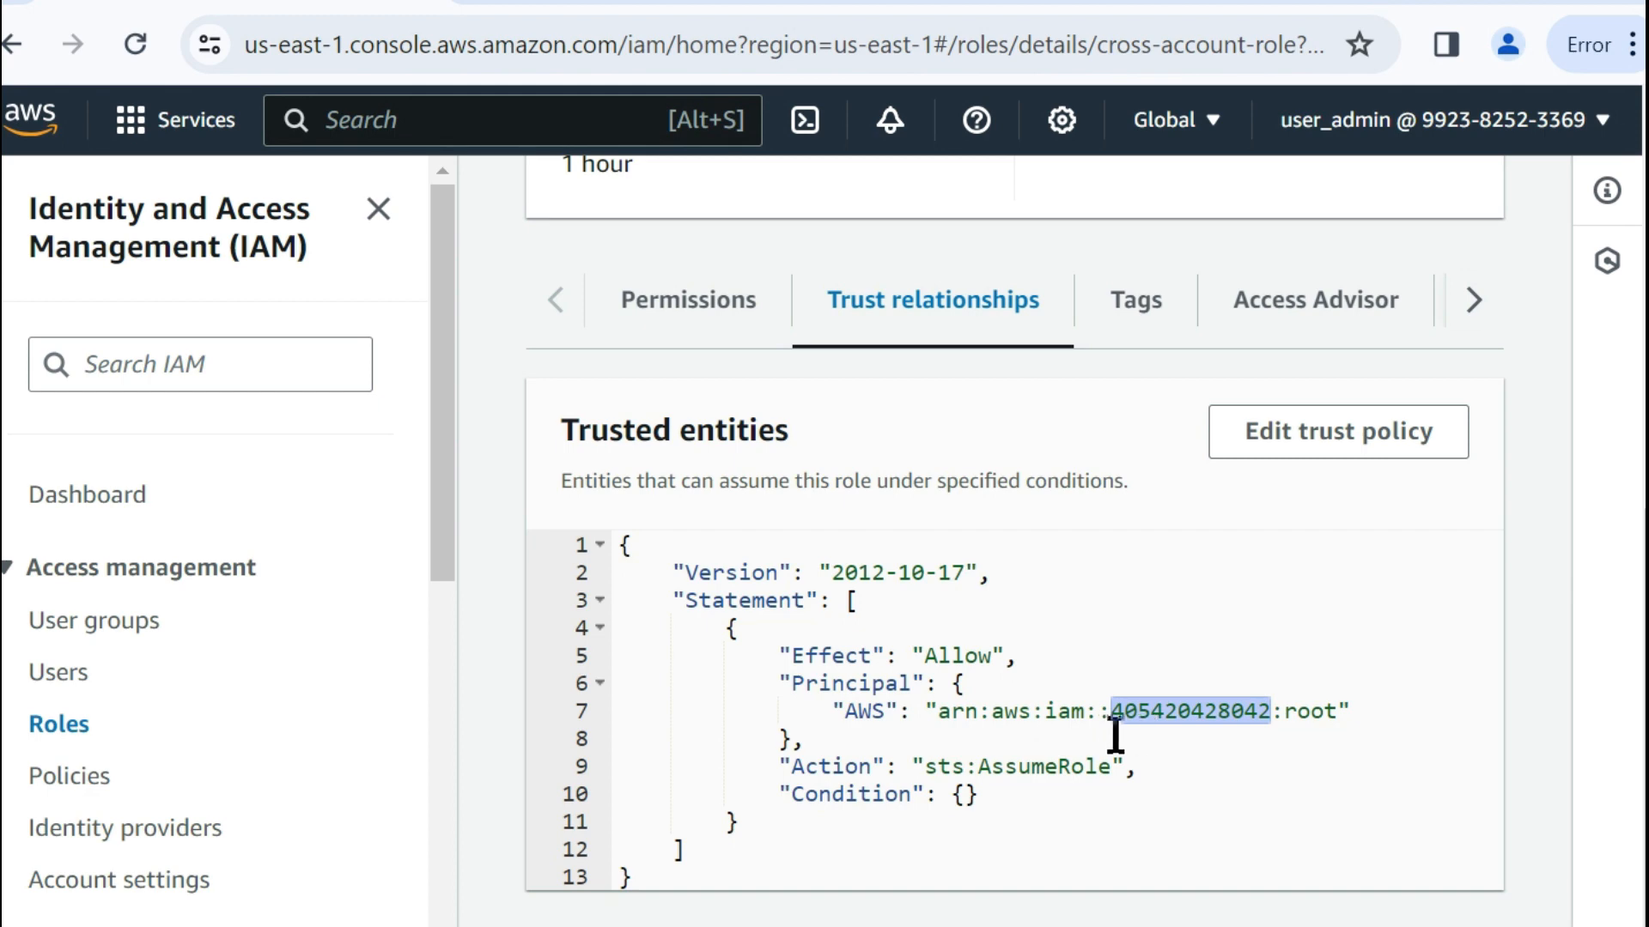
Switch to the cross-account-access notes in Cloud9 and examine the exported account variables and the group policy granting access to cross-account-role.
scroll(1152, 747, up, 8)
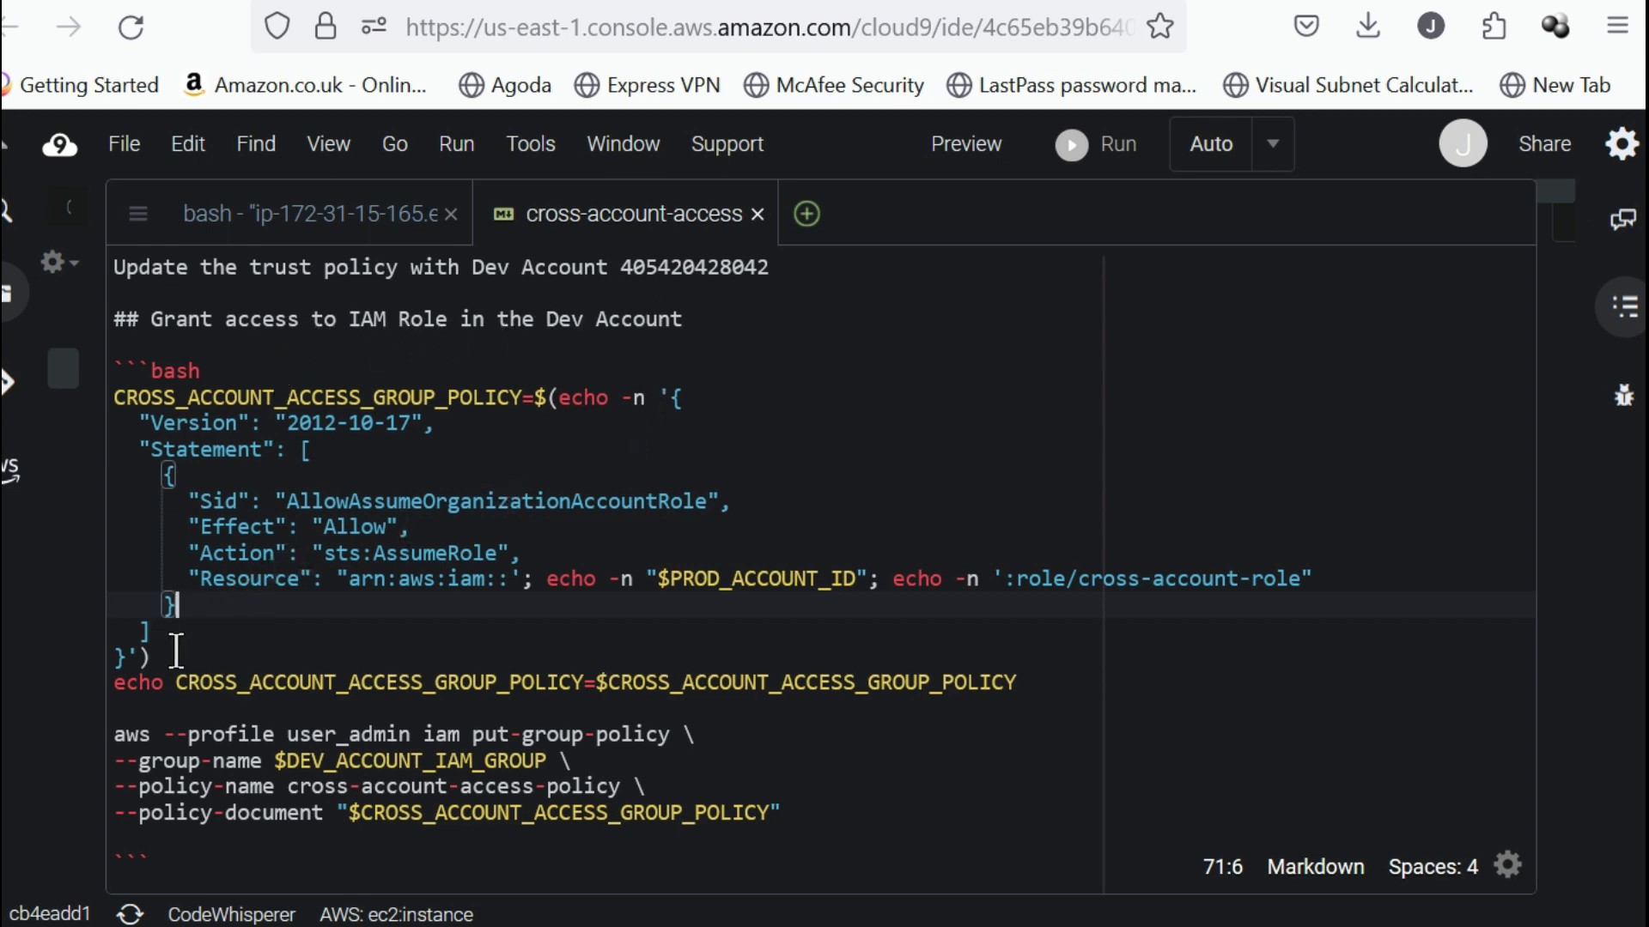
click(178, 652)
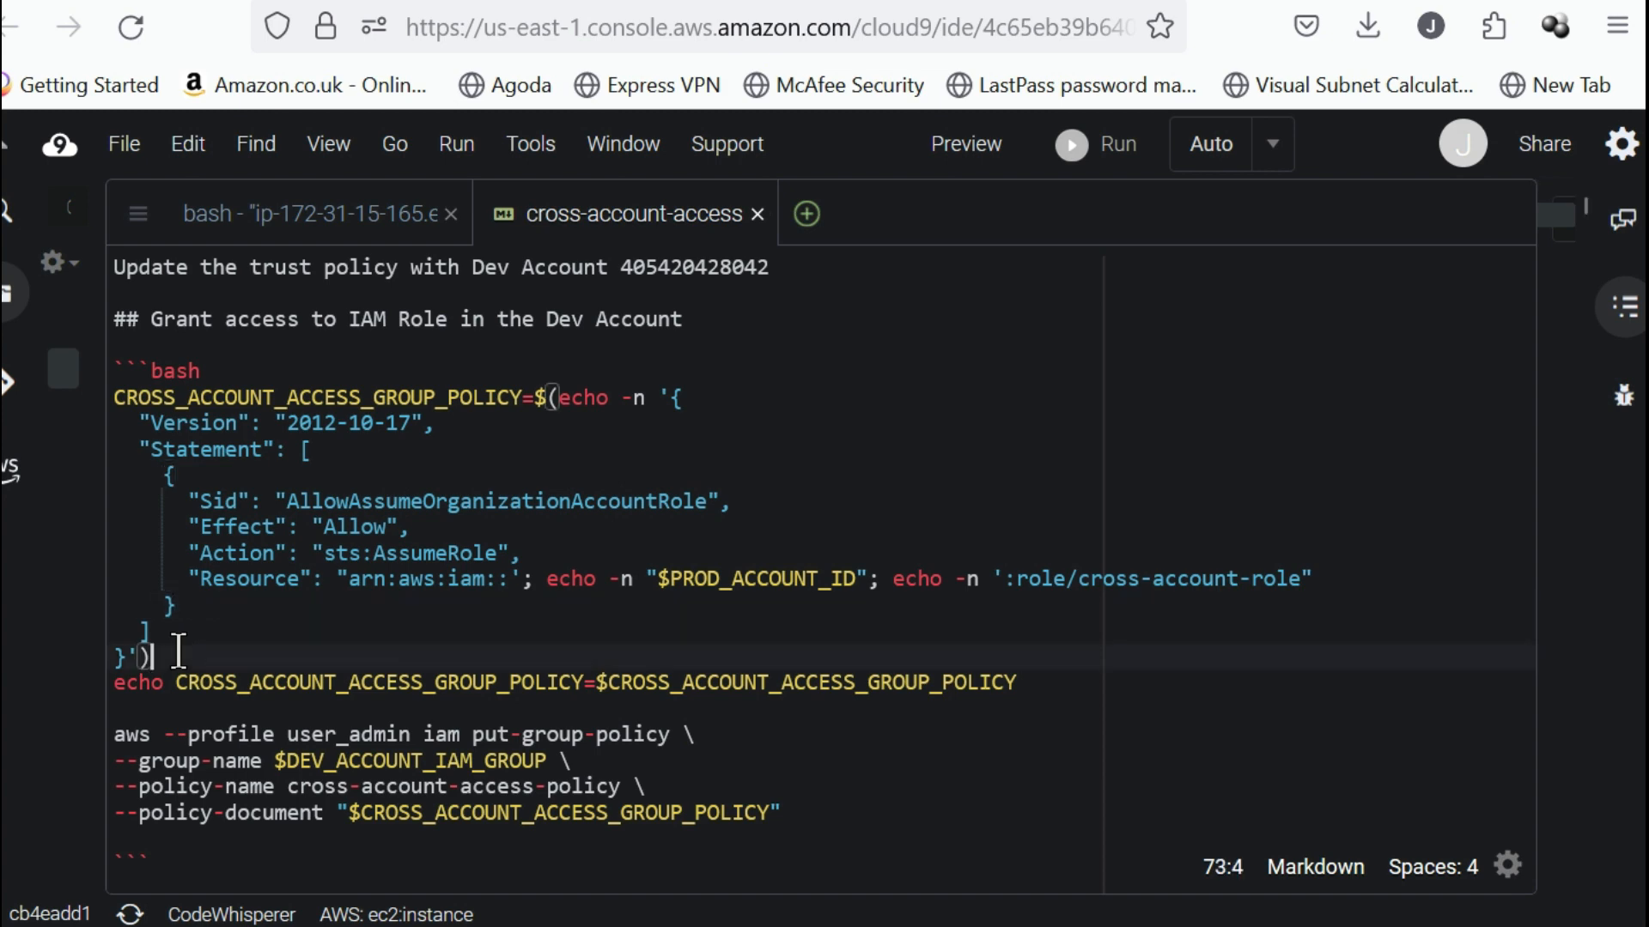
scroll(297, 645, down, 2)
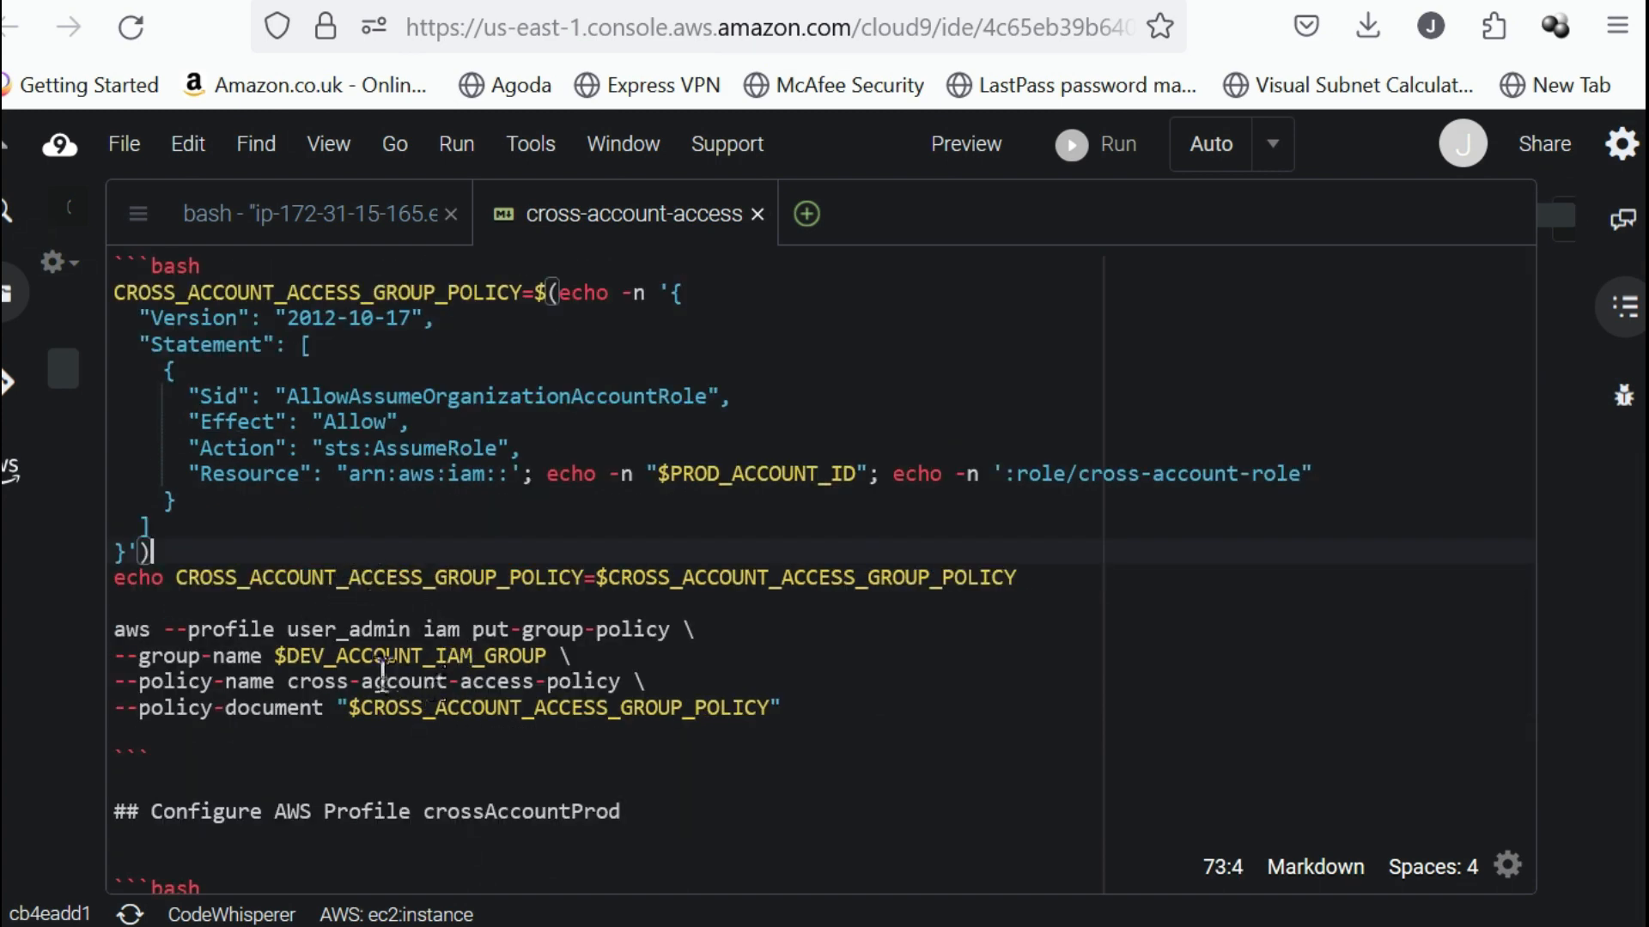
scroll(469, 603, up, 4)
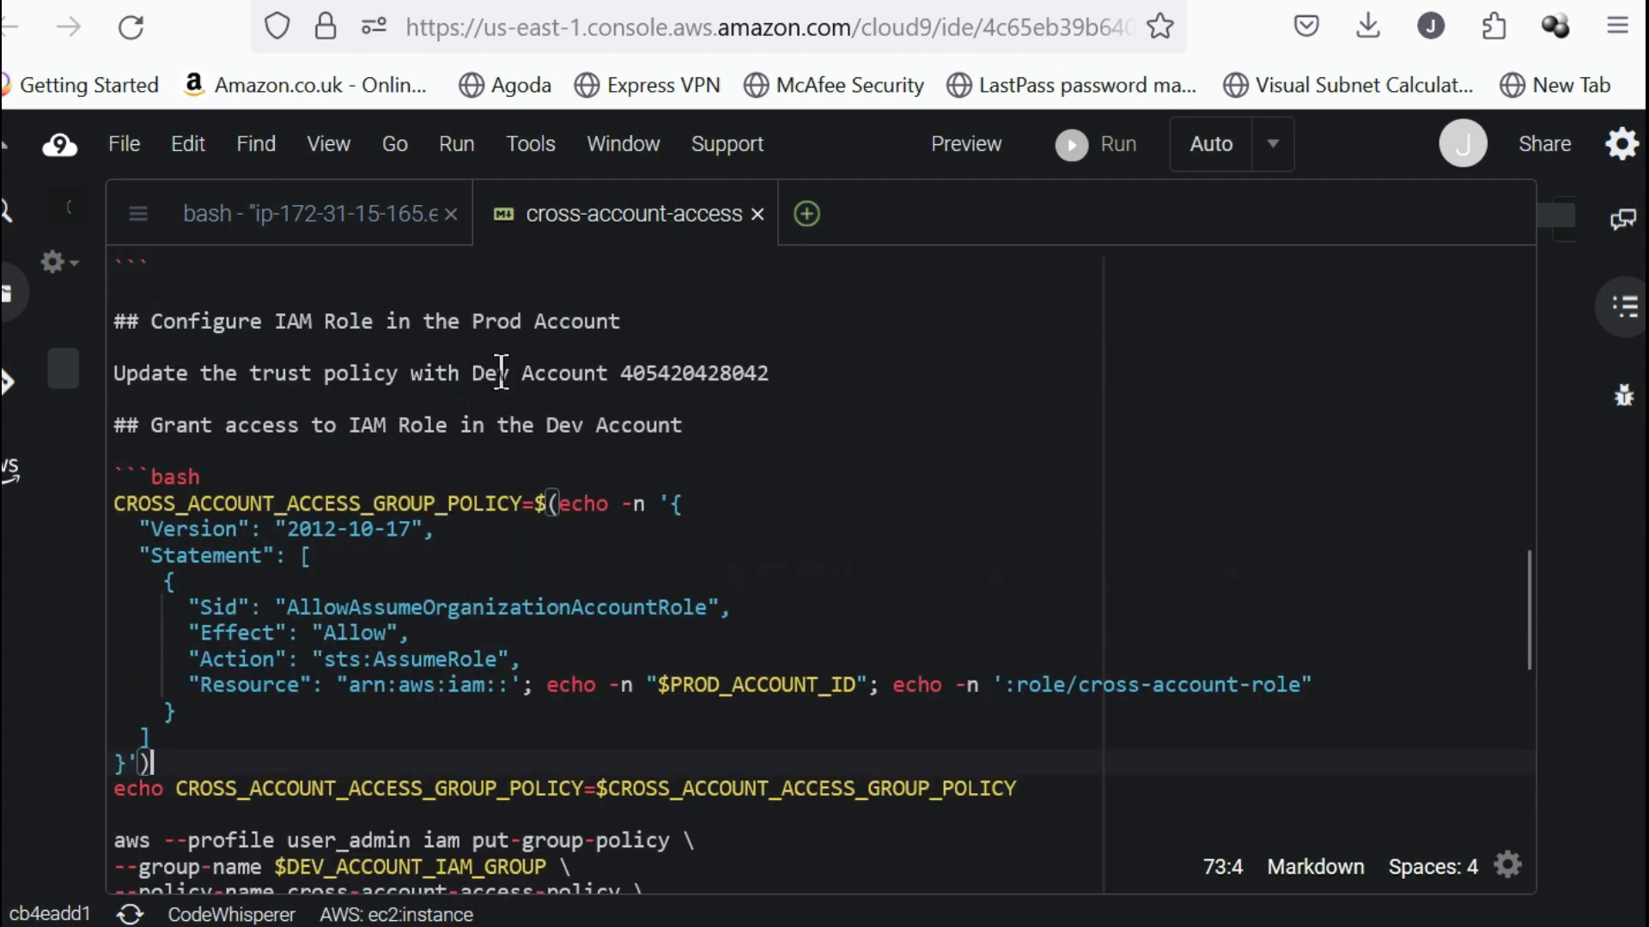
scroll(541, 438, up, 2)
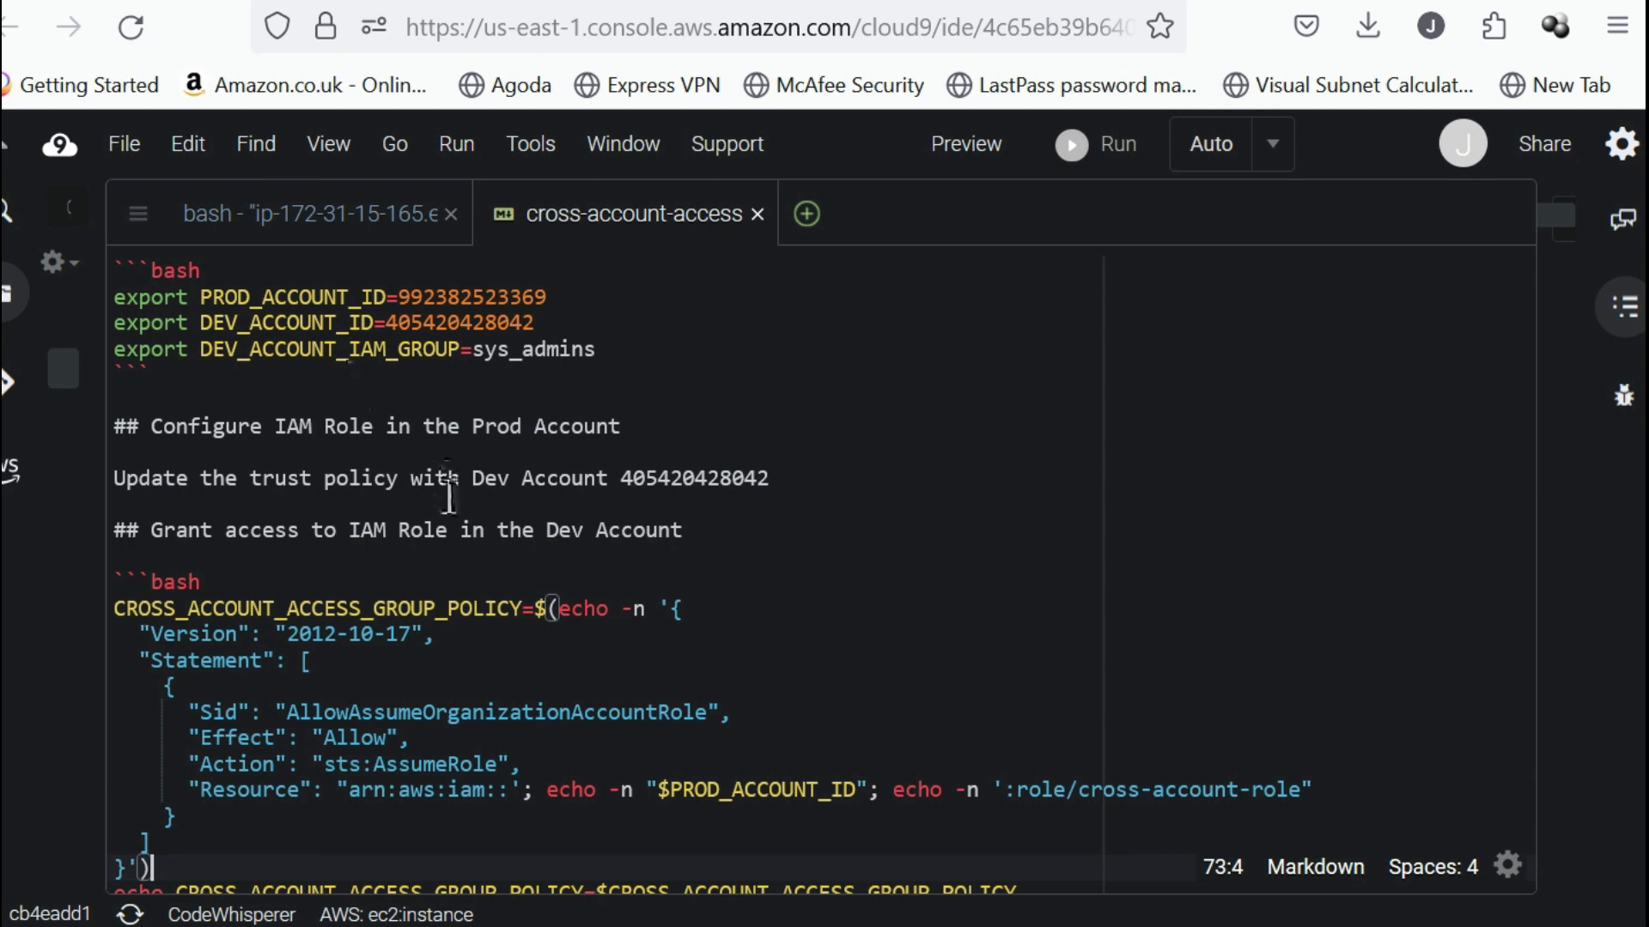
scroll(449, 498, down, 2)
scroll(460, 528, up, 2)
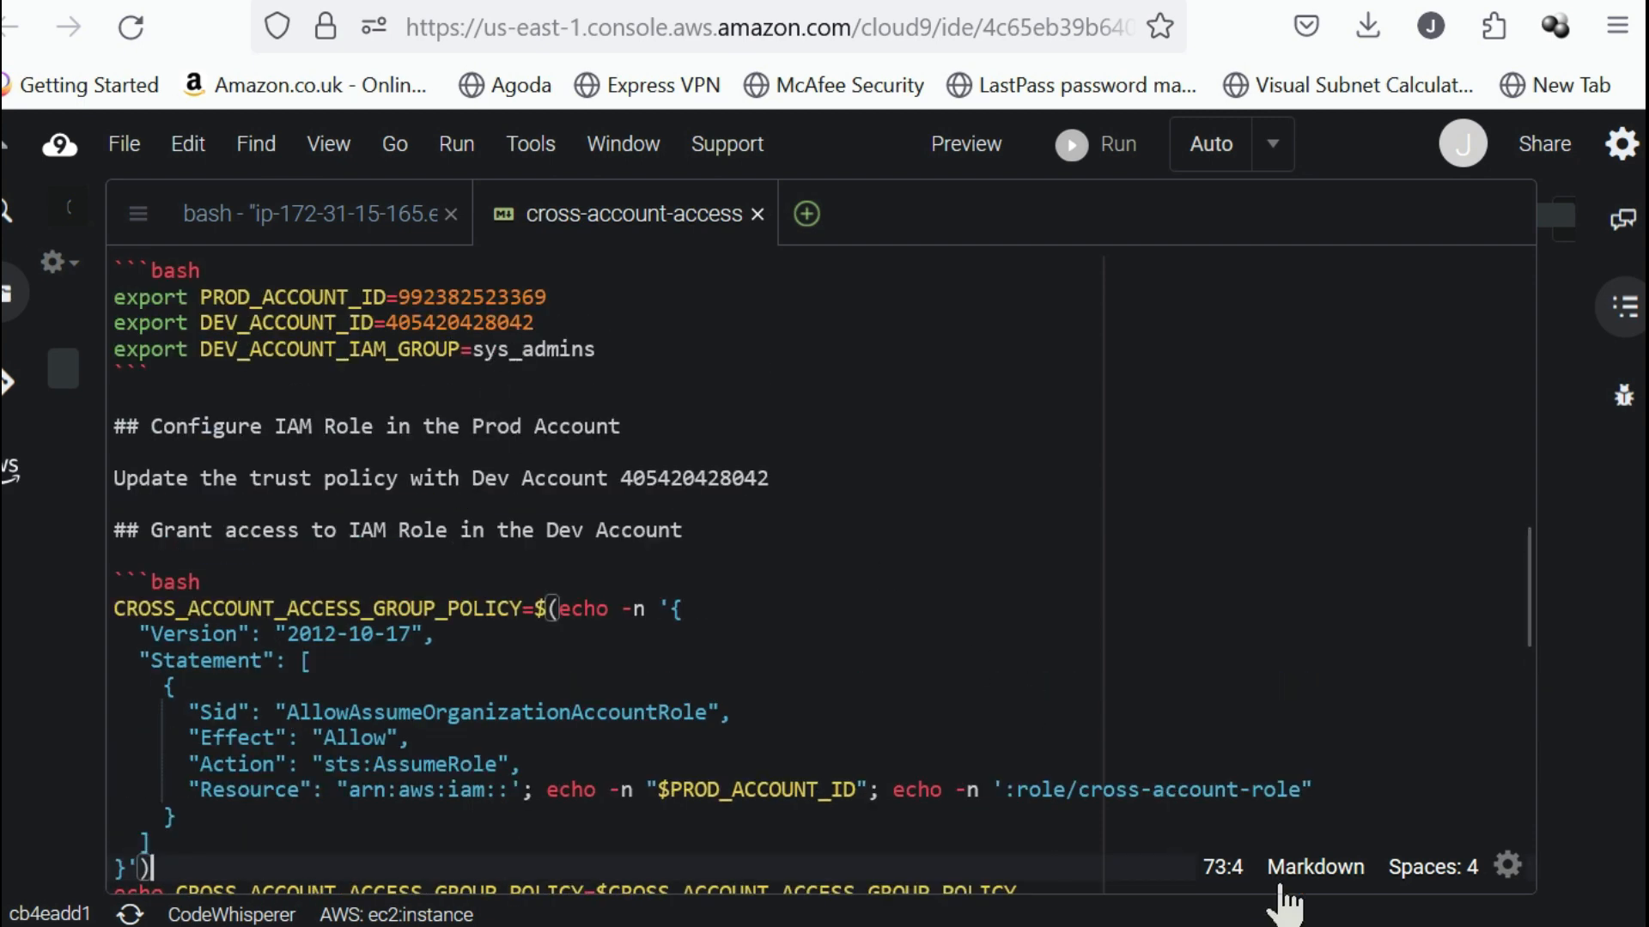
click(1030, 660)
click(1032, 568)
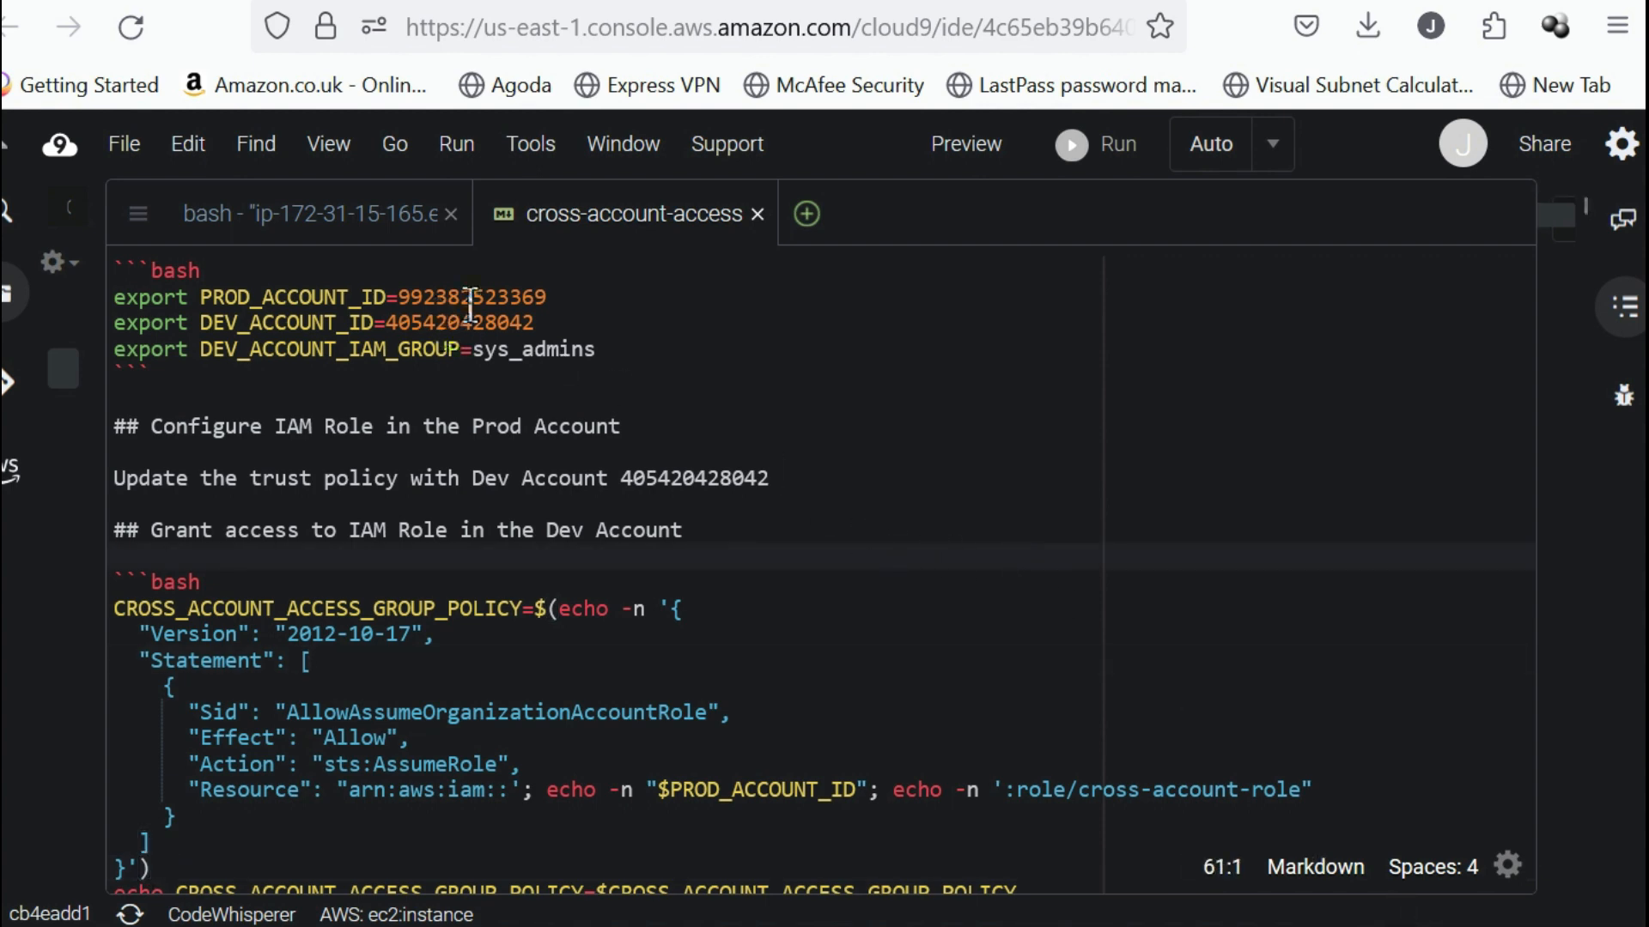
click(482, 323)
double_click(503, 345)
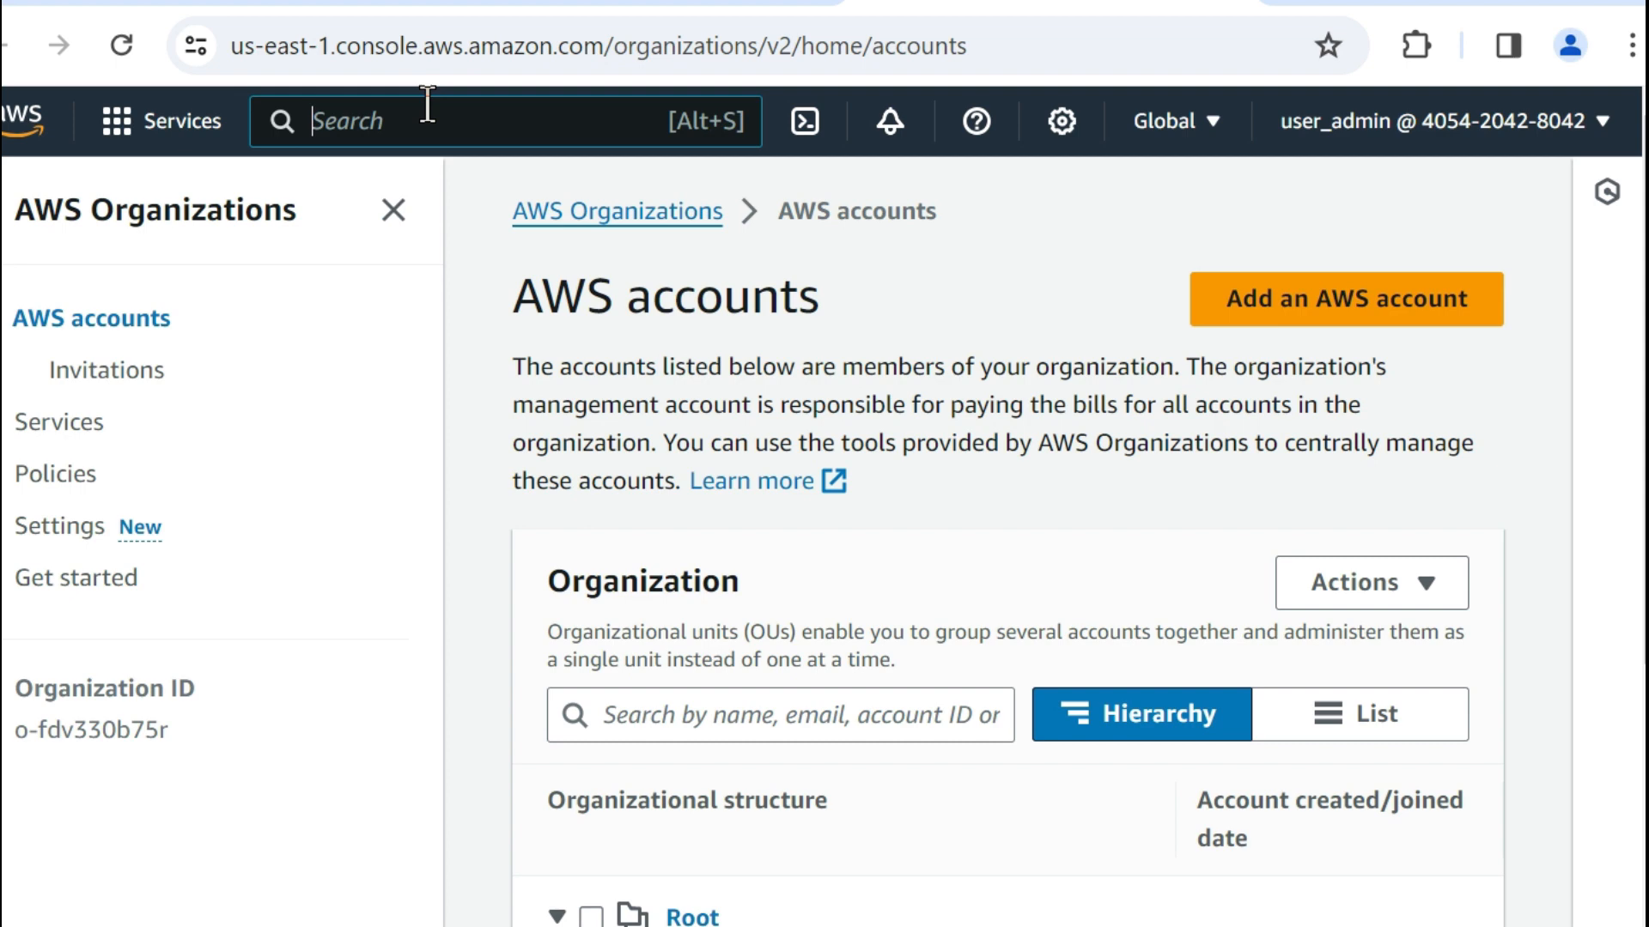
In the development account's AWS console, find the IAM service, open the sys_admins user group and check its users.
text(iam)
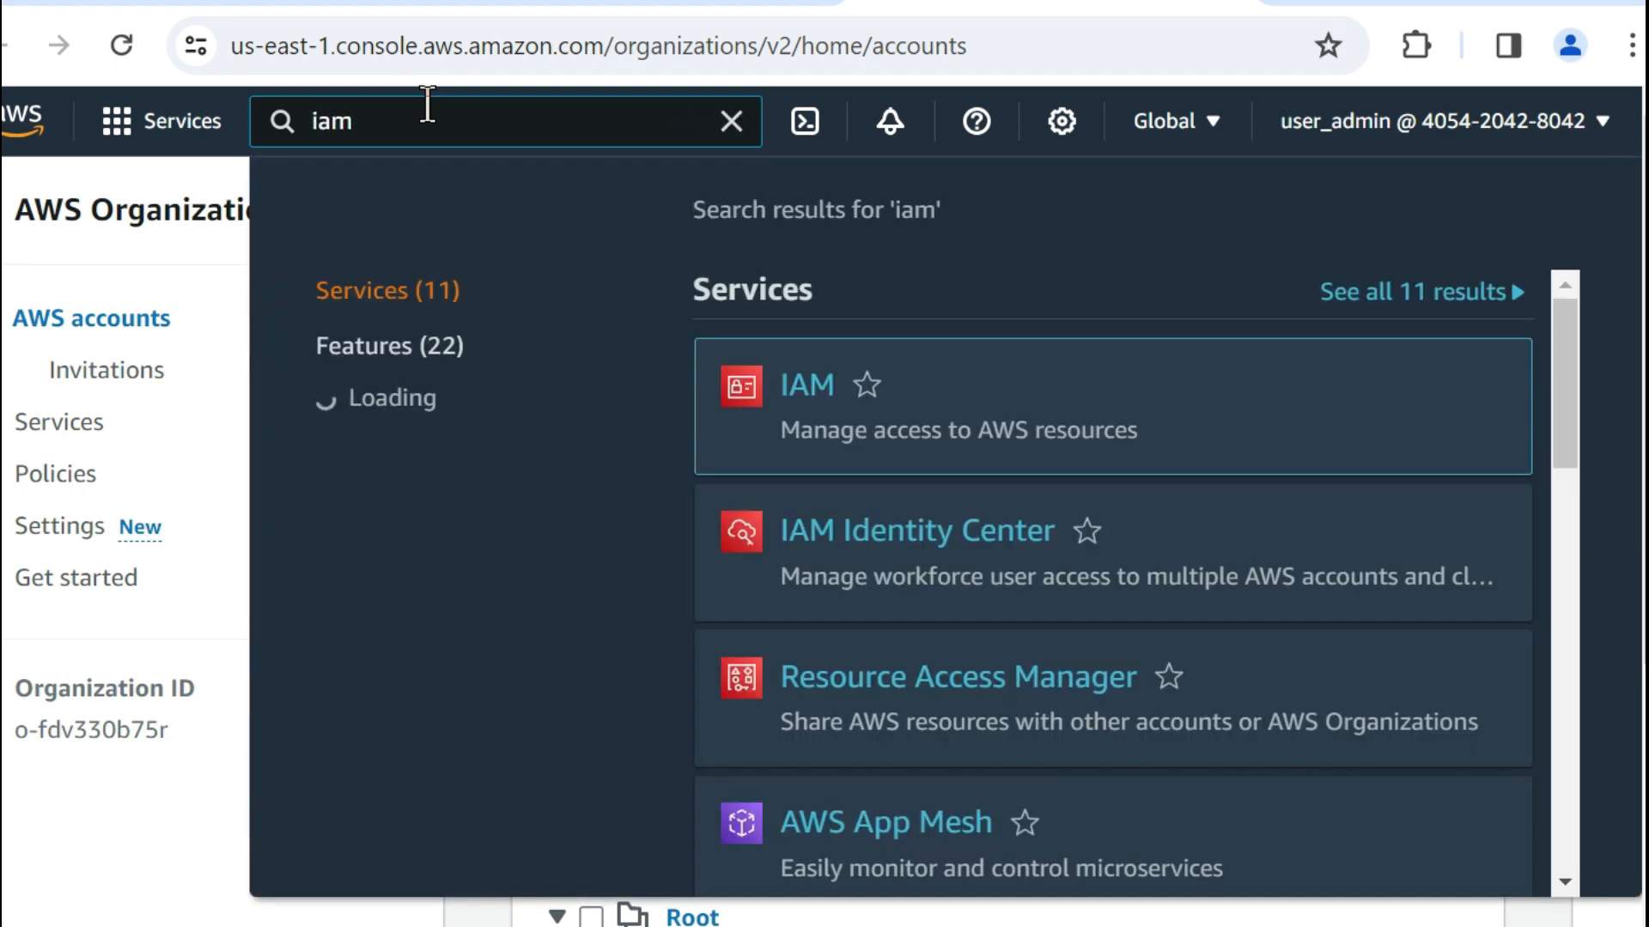
click(812, 394)
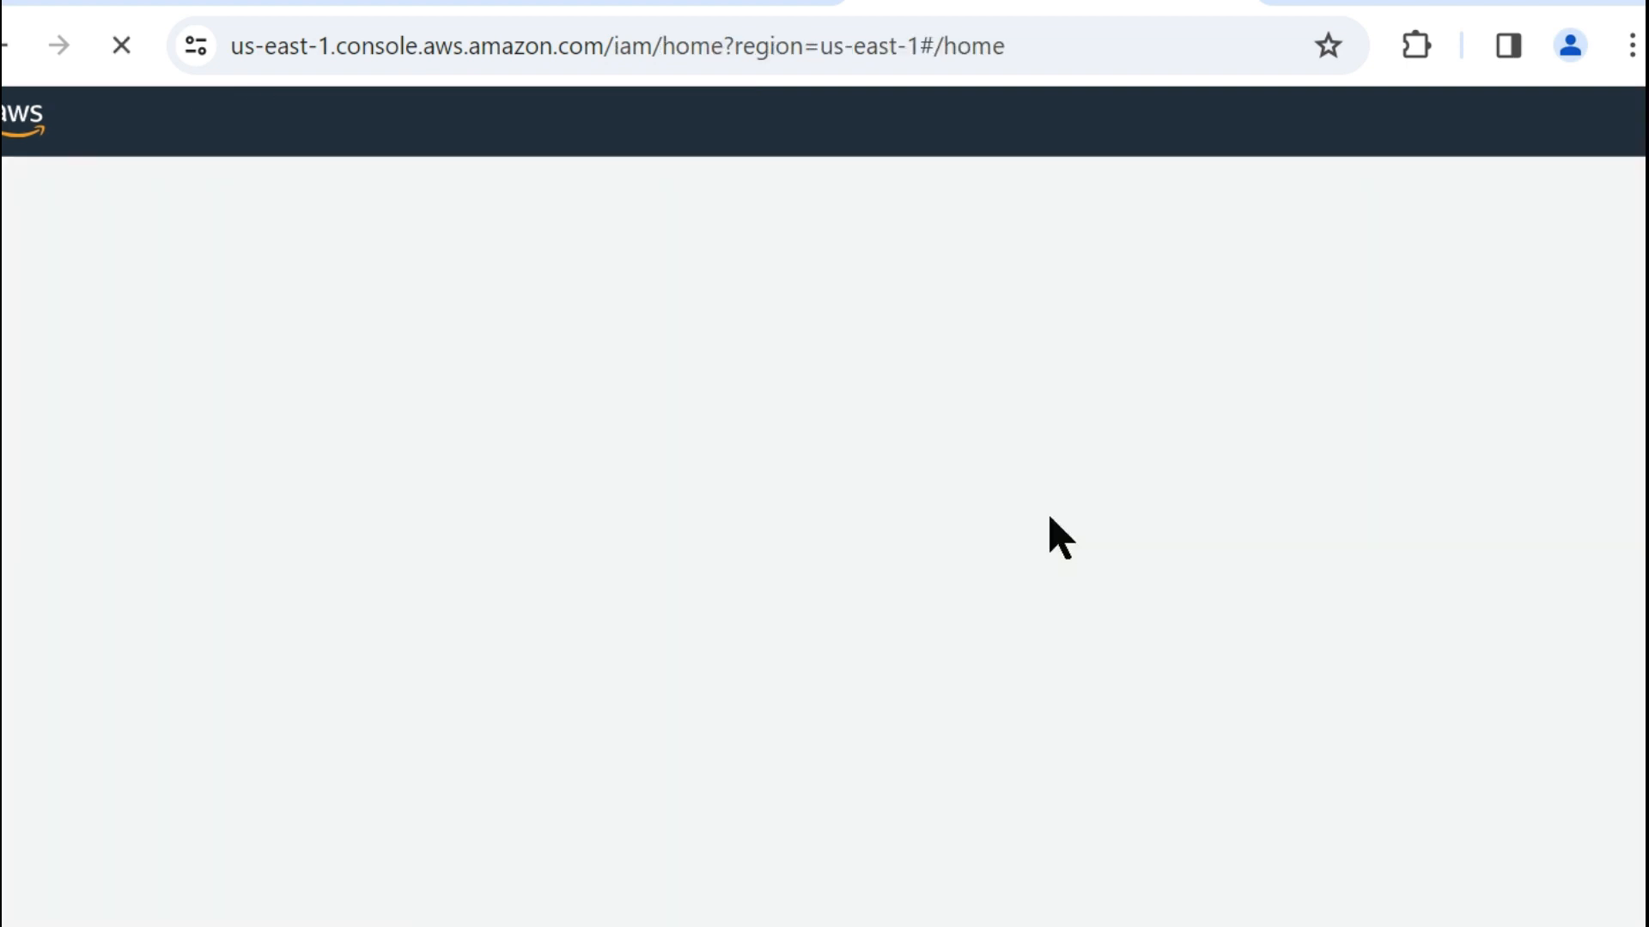
click(111, 630)
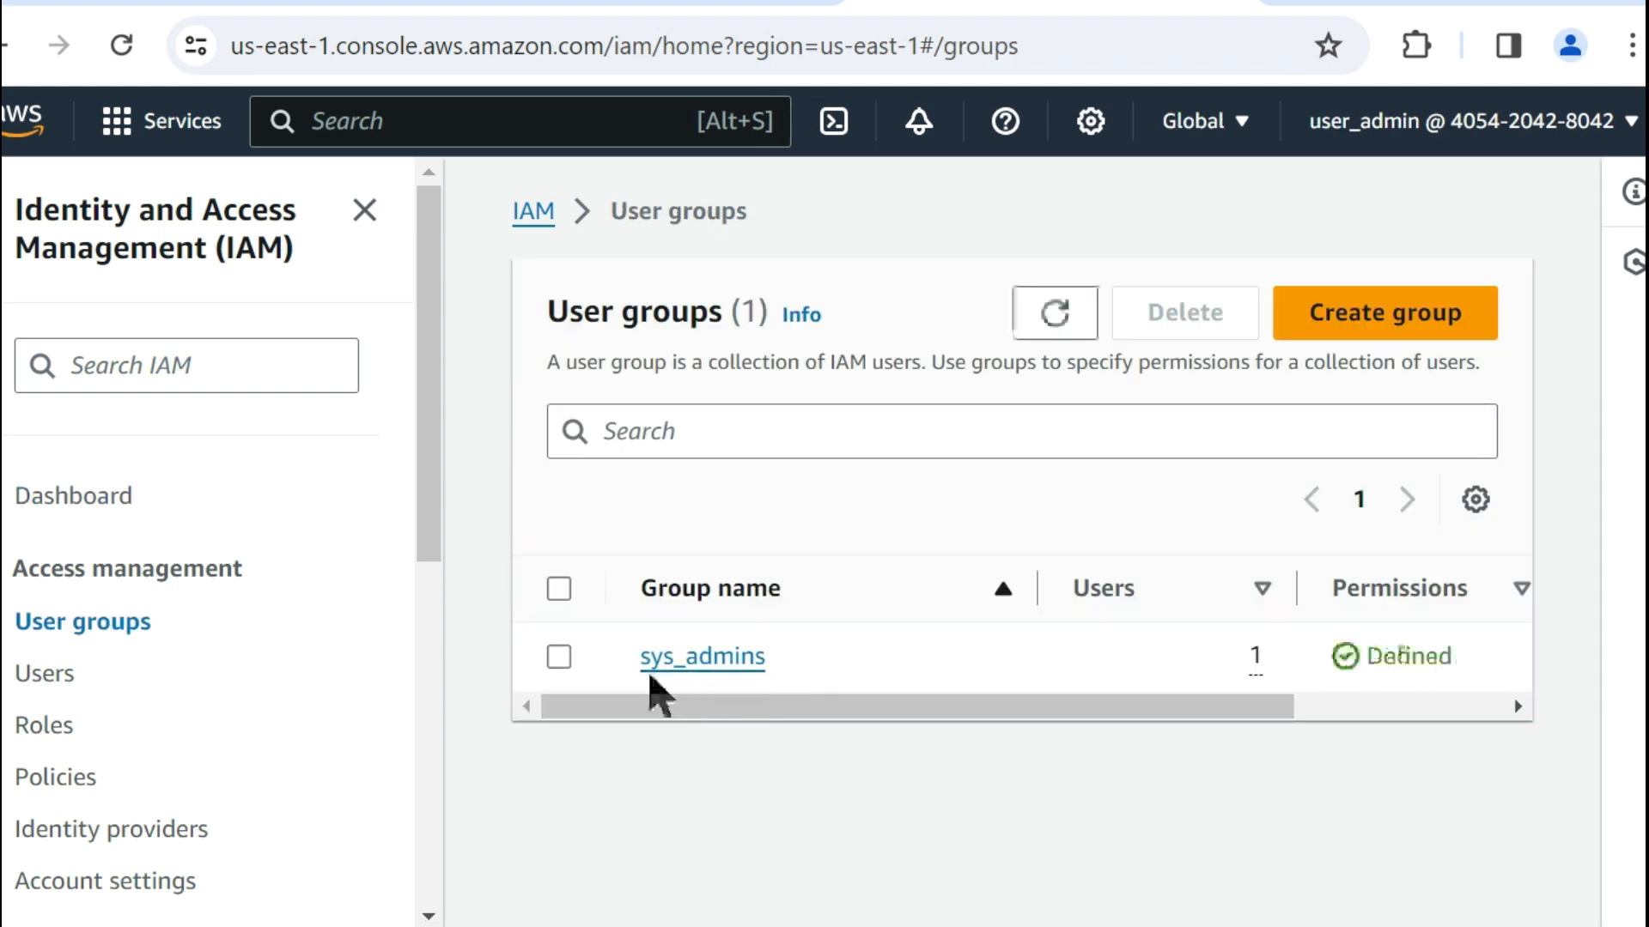
click(711, 660)
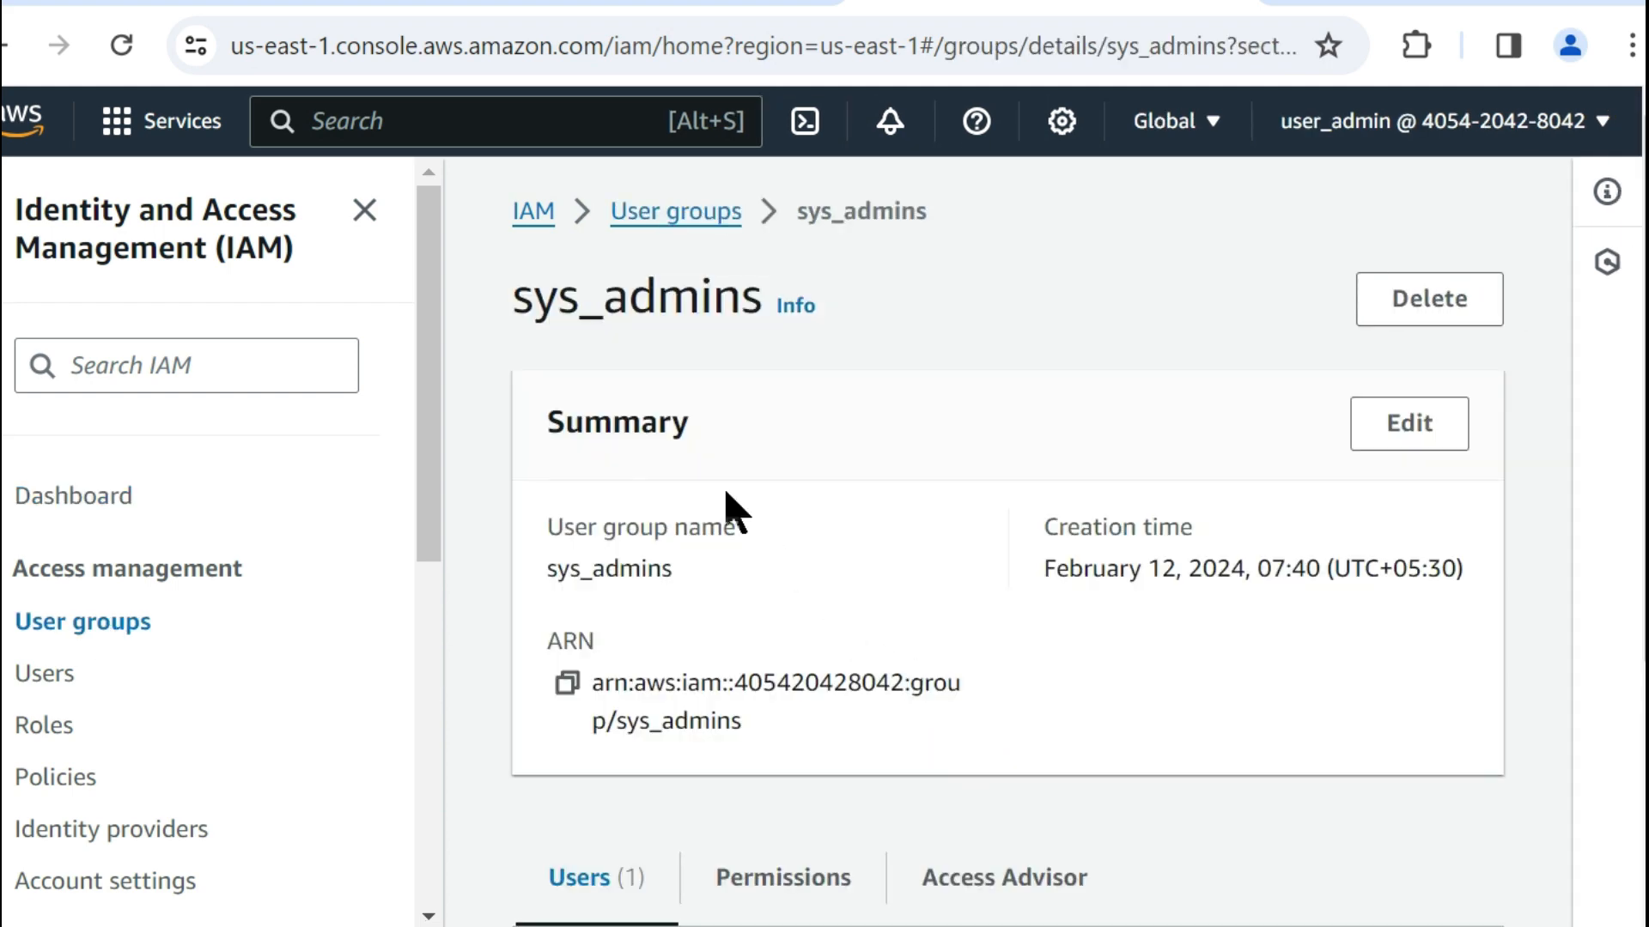
scroll(740, 481, down, 5)
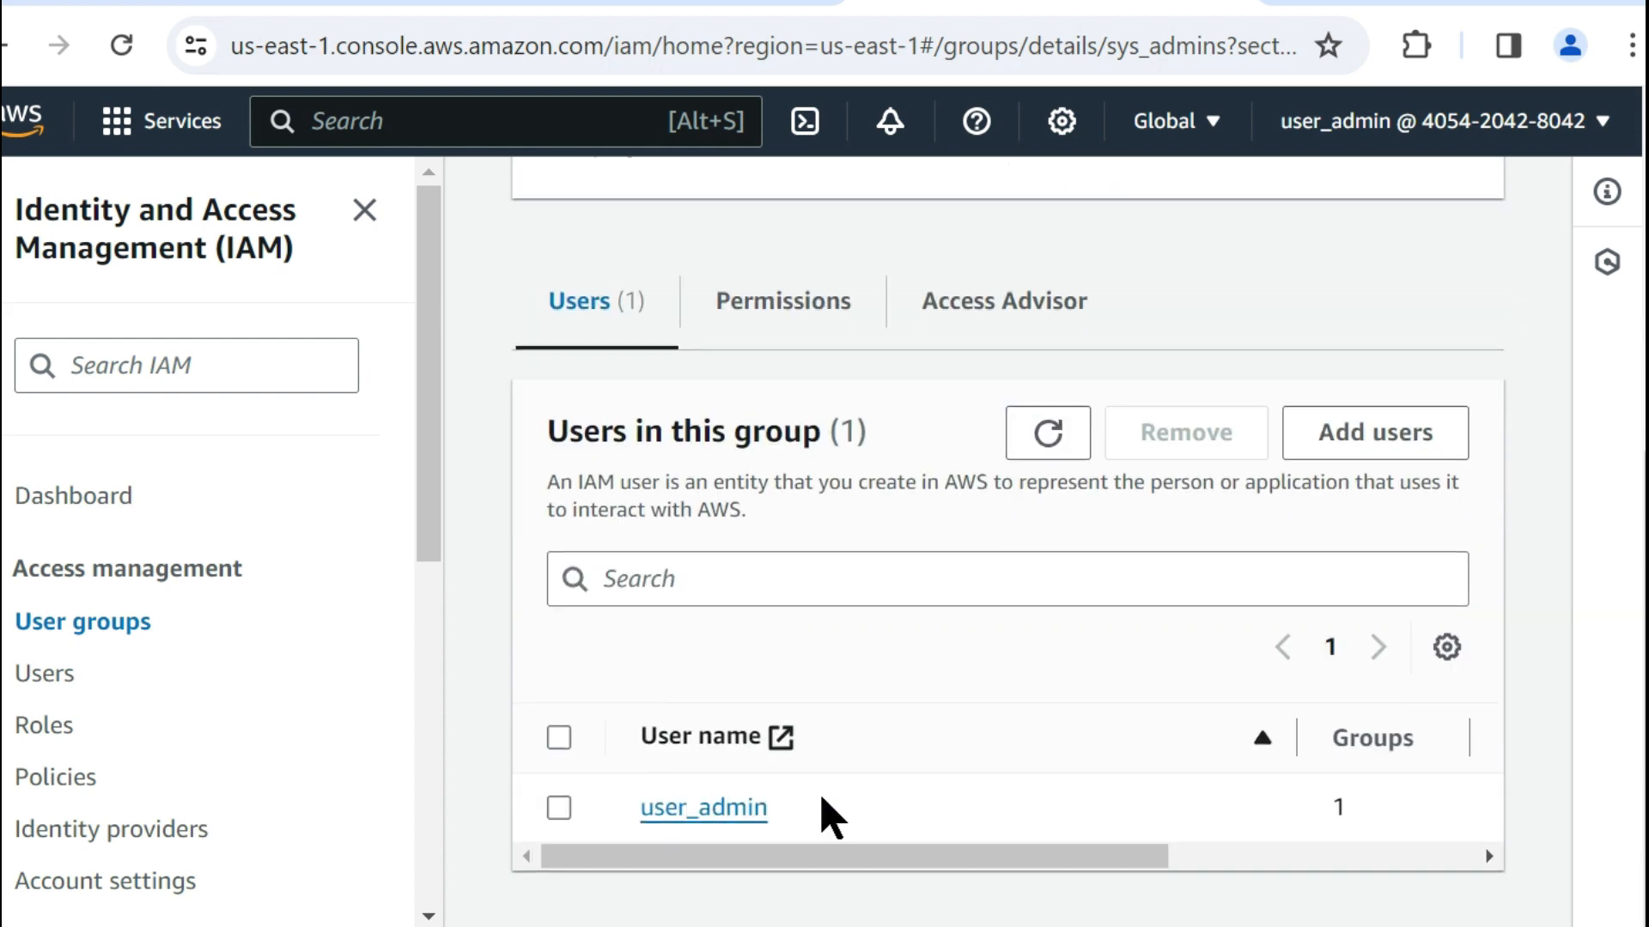
scroll(846, 699, up, 2)
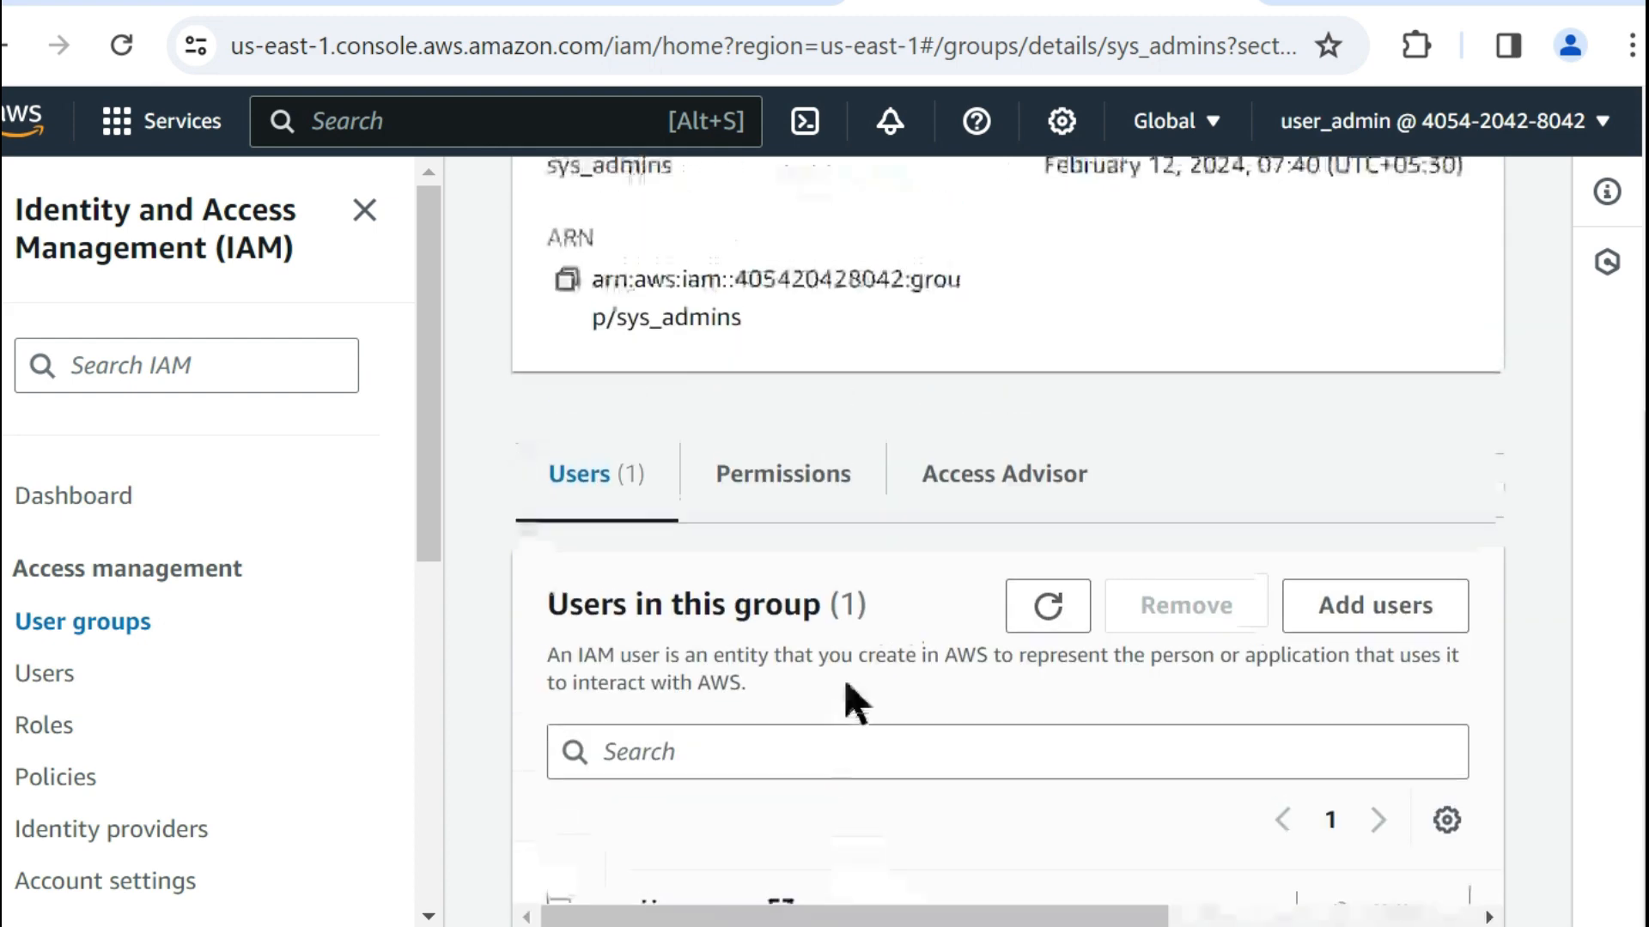
Review the permissions policies attached to the sys_admins group, widening the policy name column to read the full names.
click(798, 473)
scroll(968, 667, down, 3)
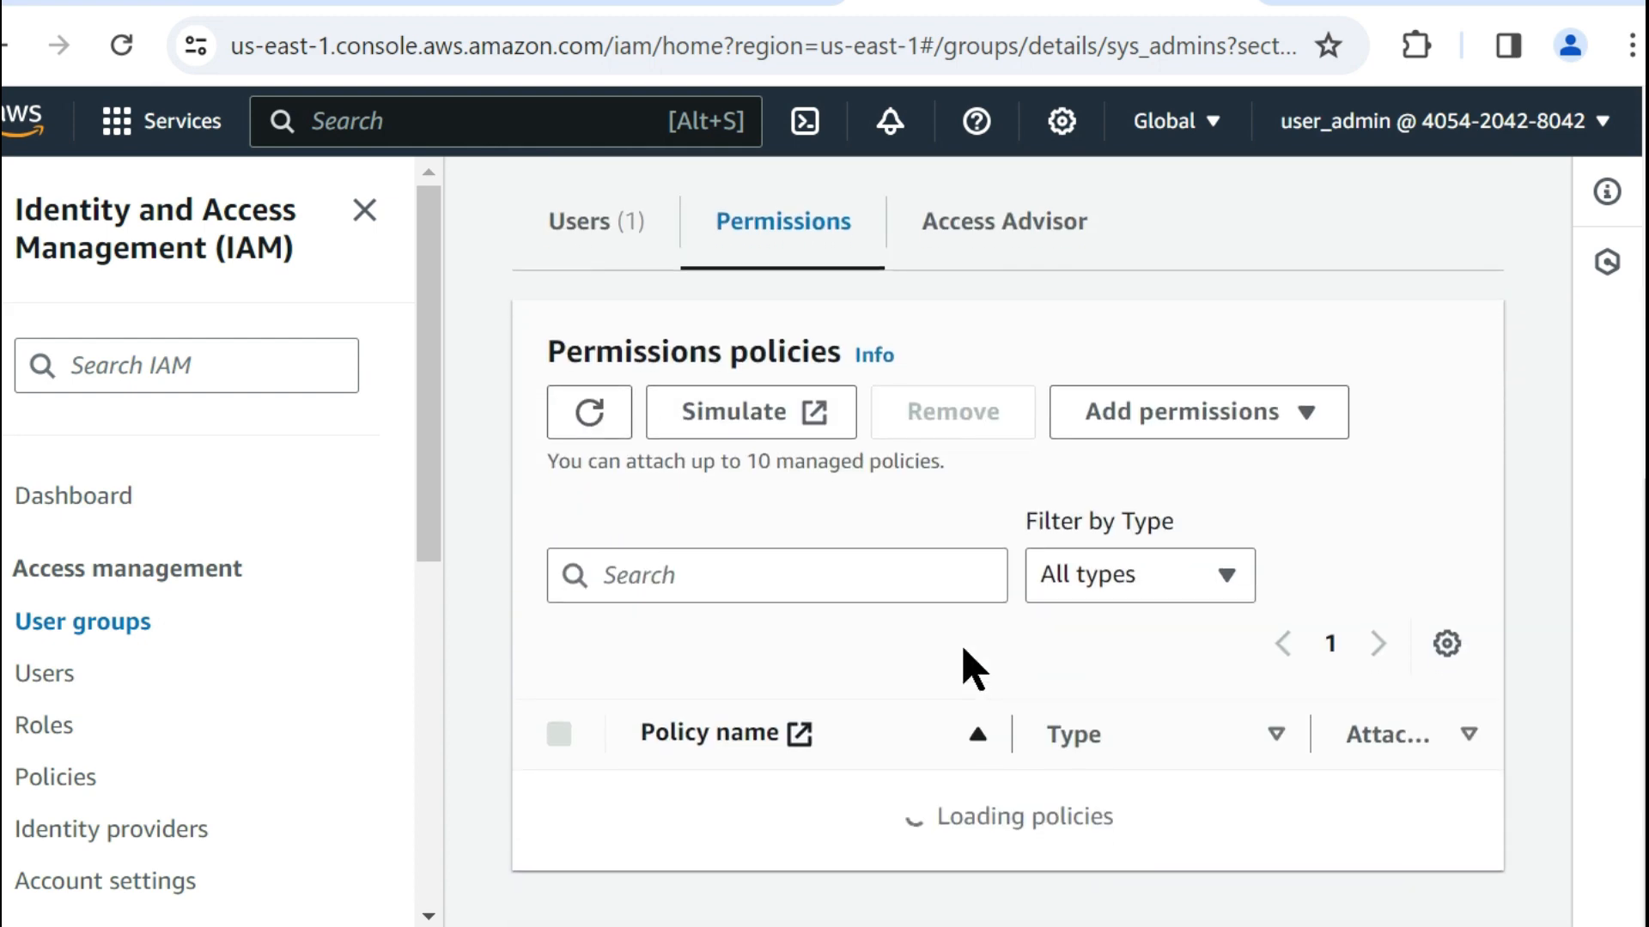
scroll(910, 773, down, 2)
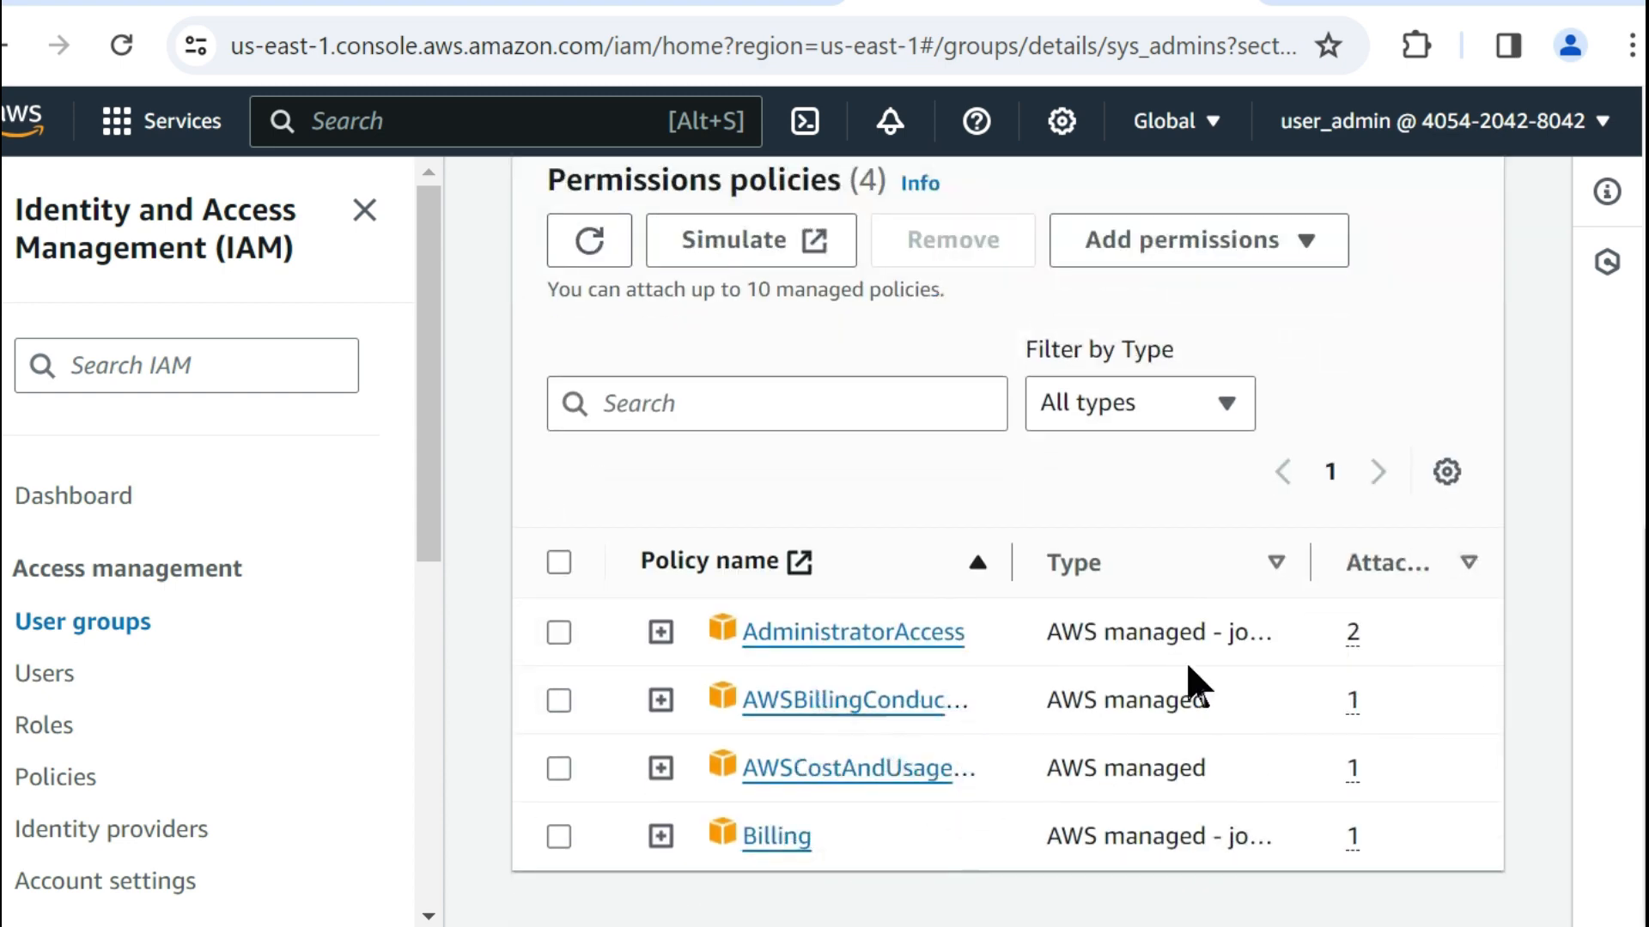
drag(1010, 577, 1211, 580)
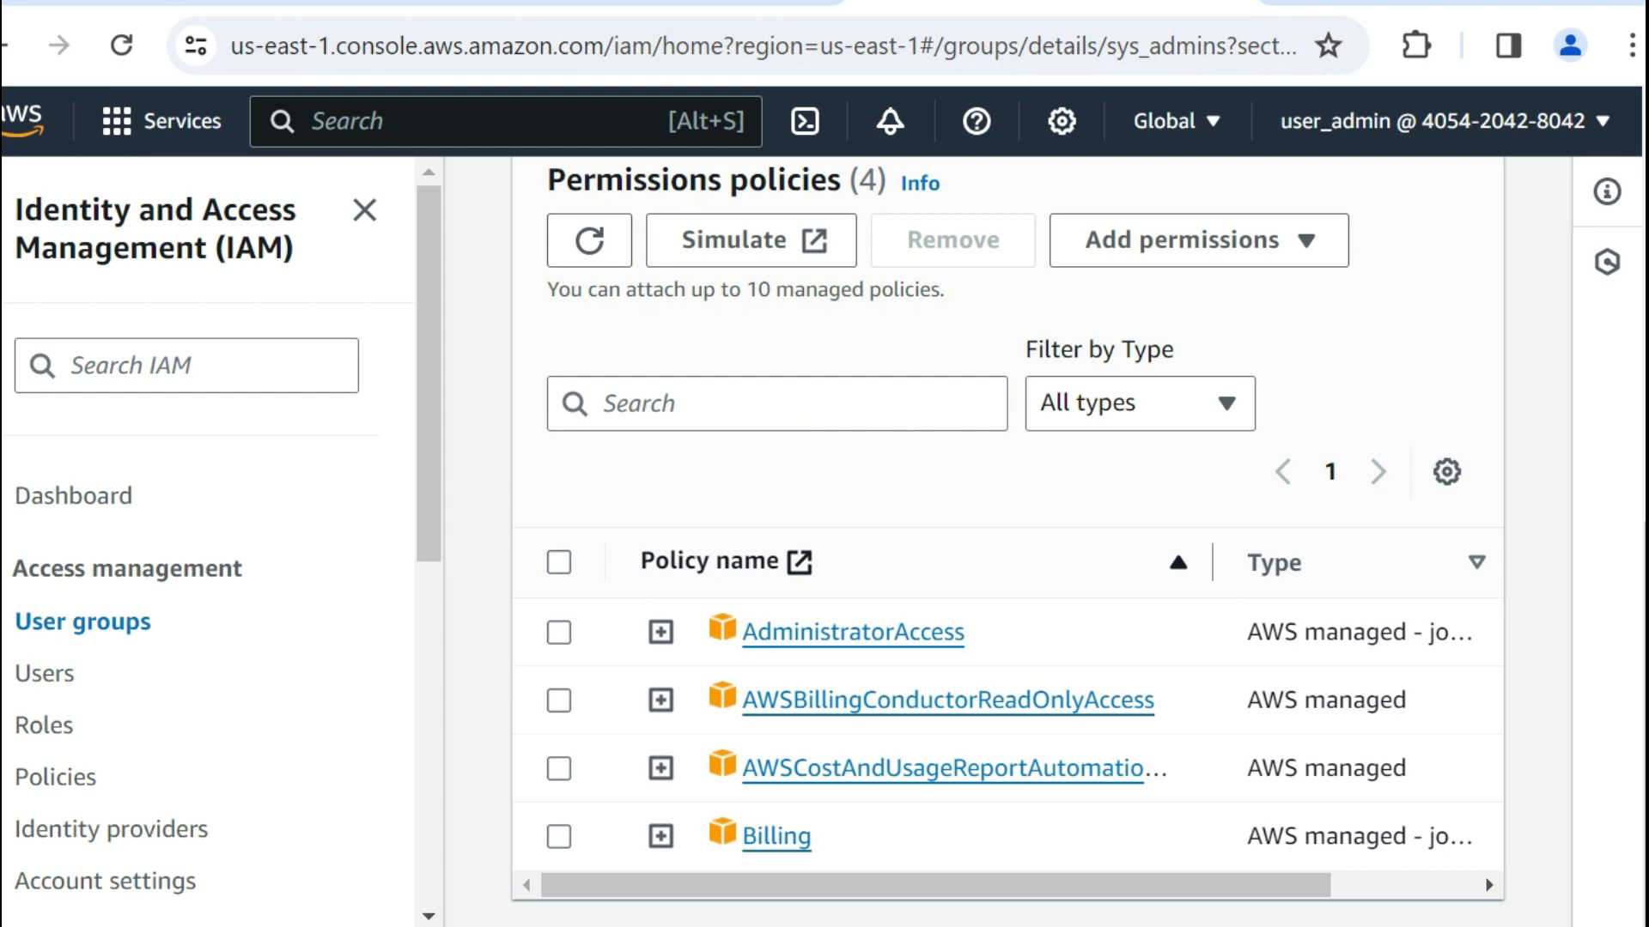
scroll(1148, 570, up, 3)
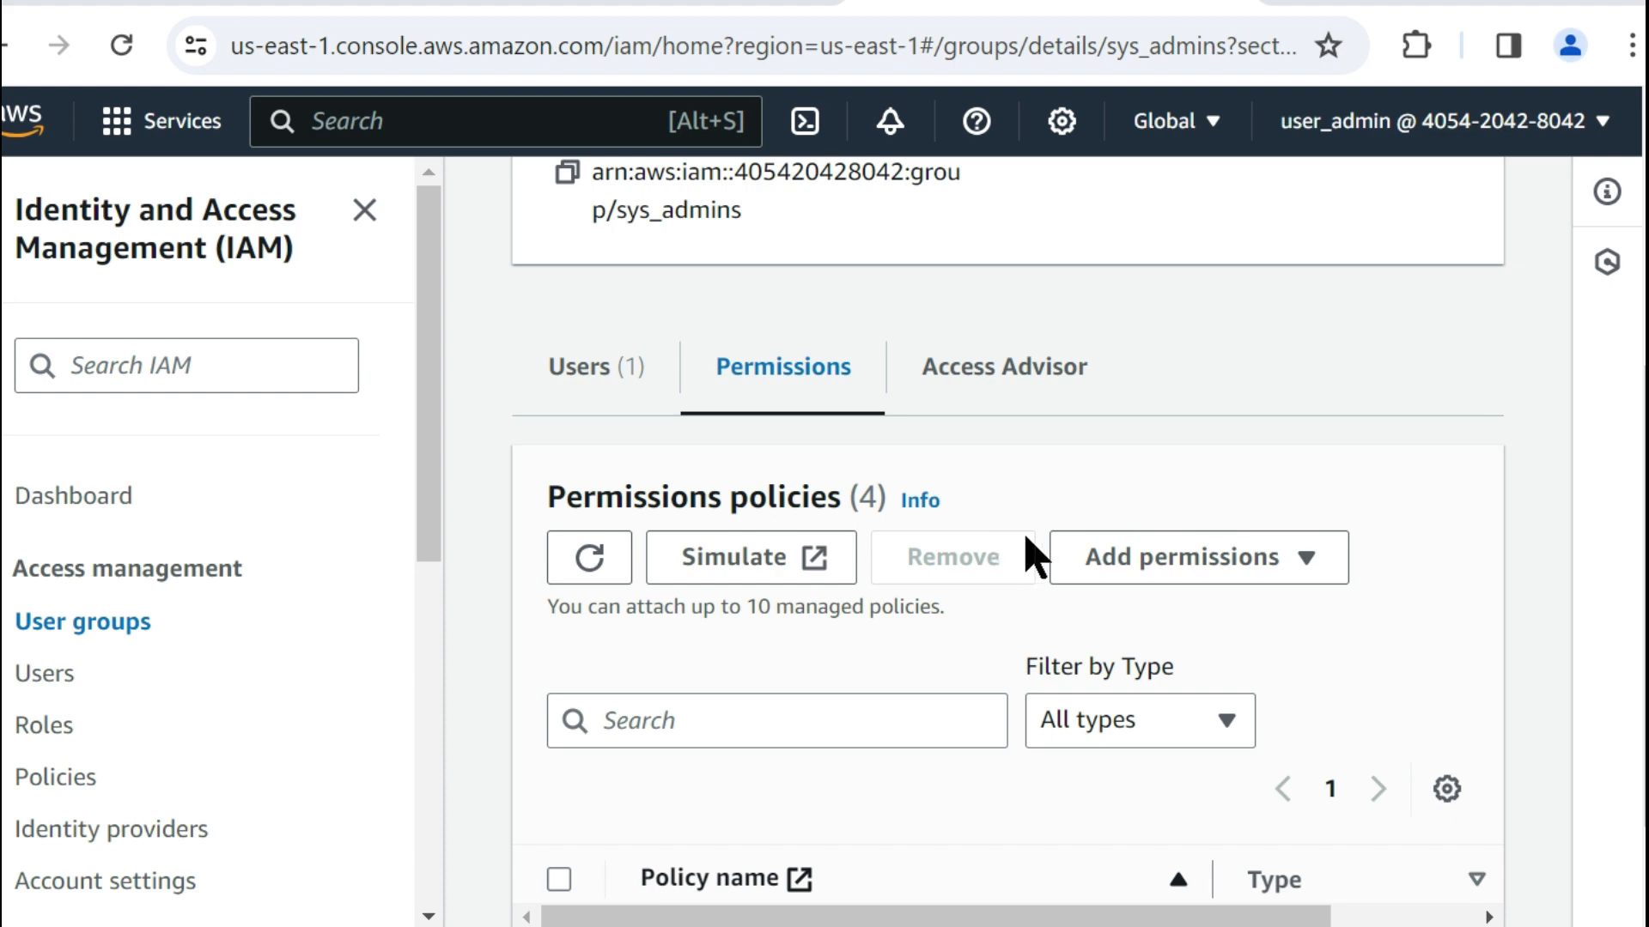
scroll(1068, 544, down, 3)
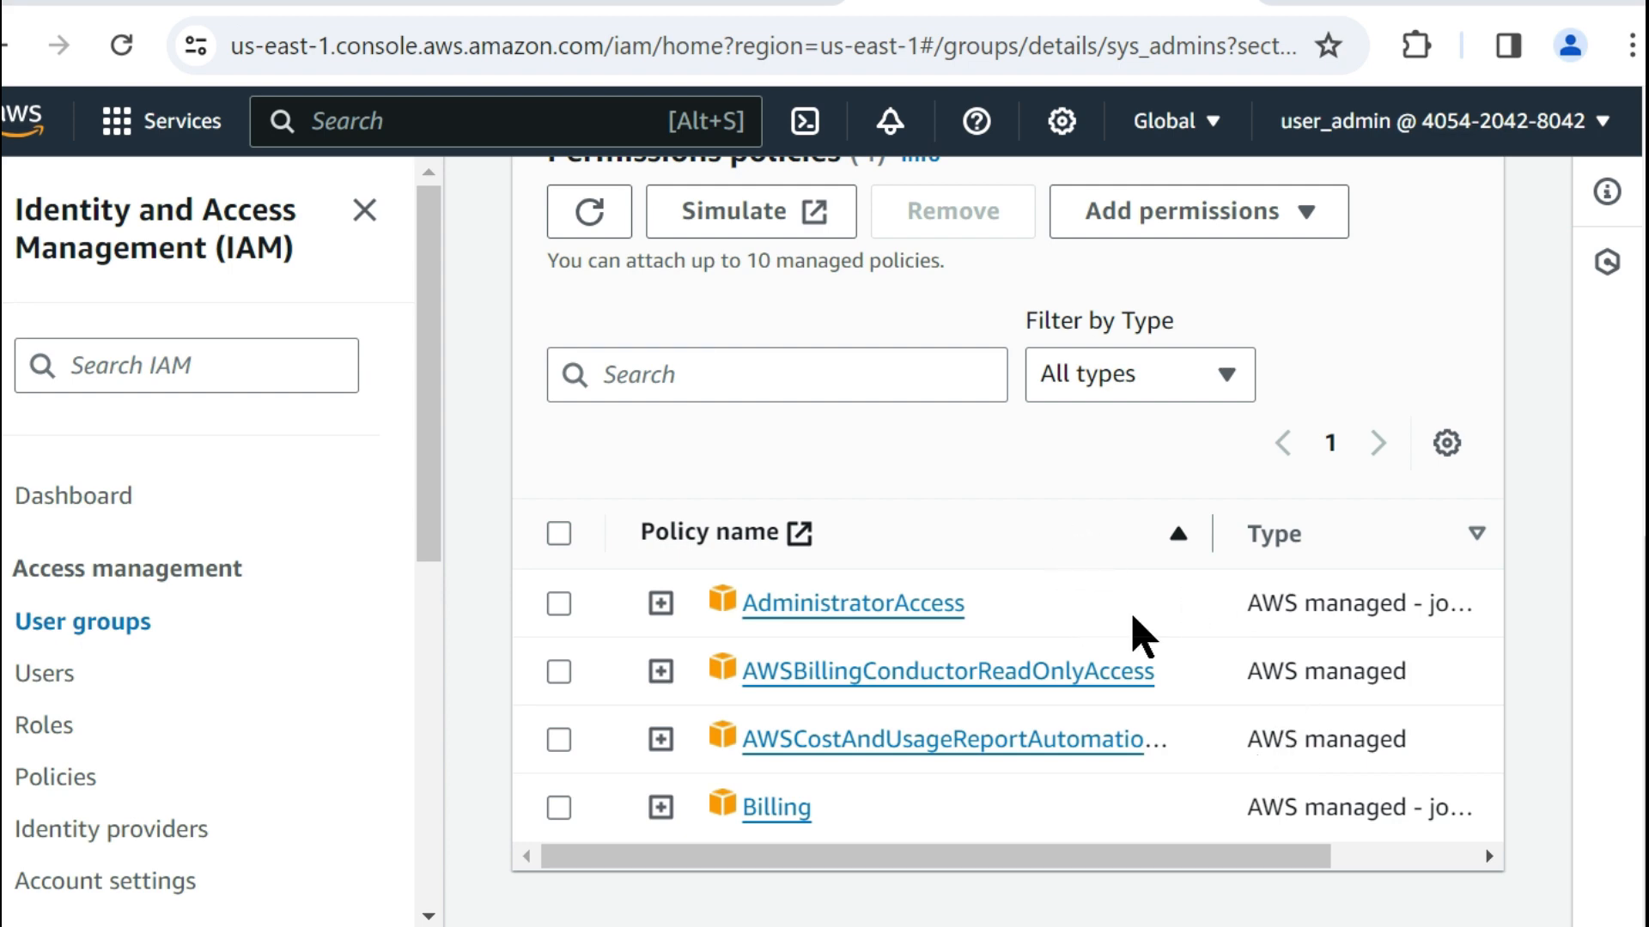
scroll(1016, 612, up, 3)
scroll(1015, 611, up, 4)
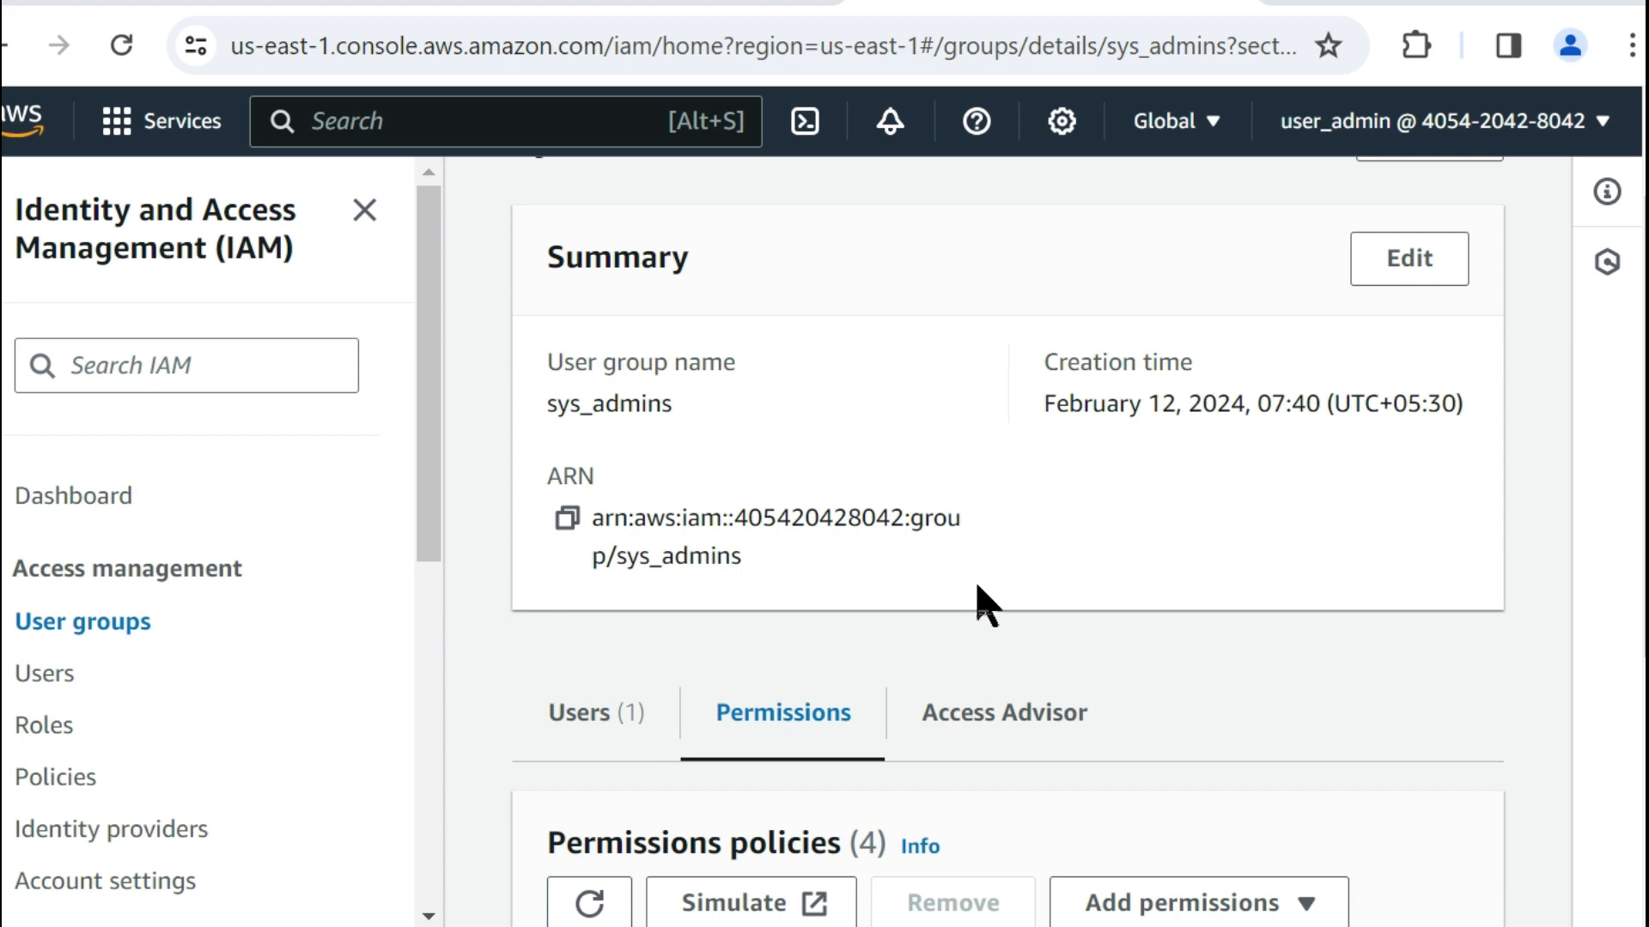
scroll(979, 593, down, 7)
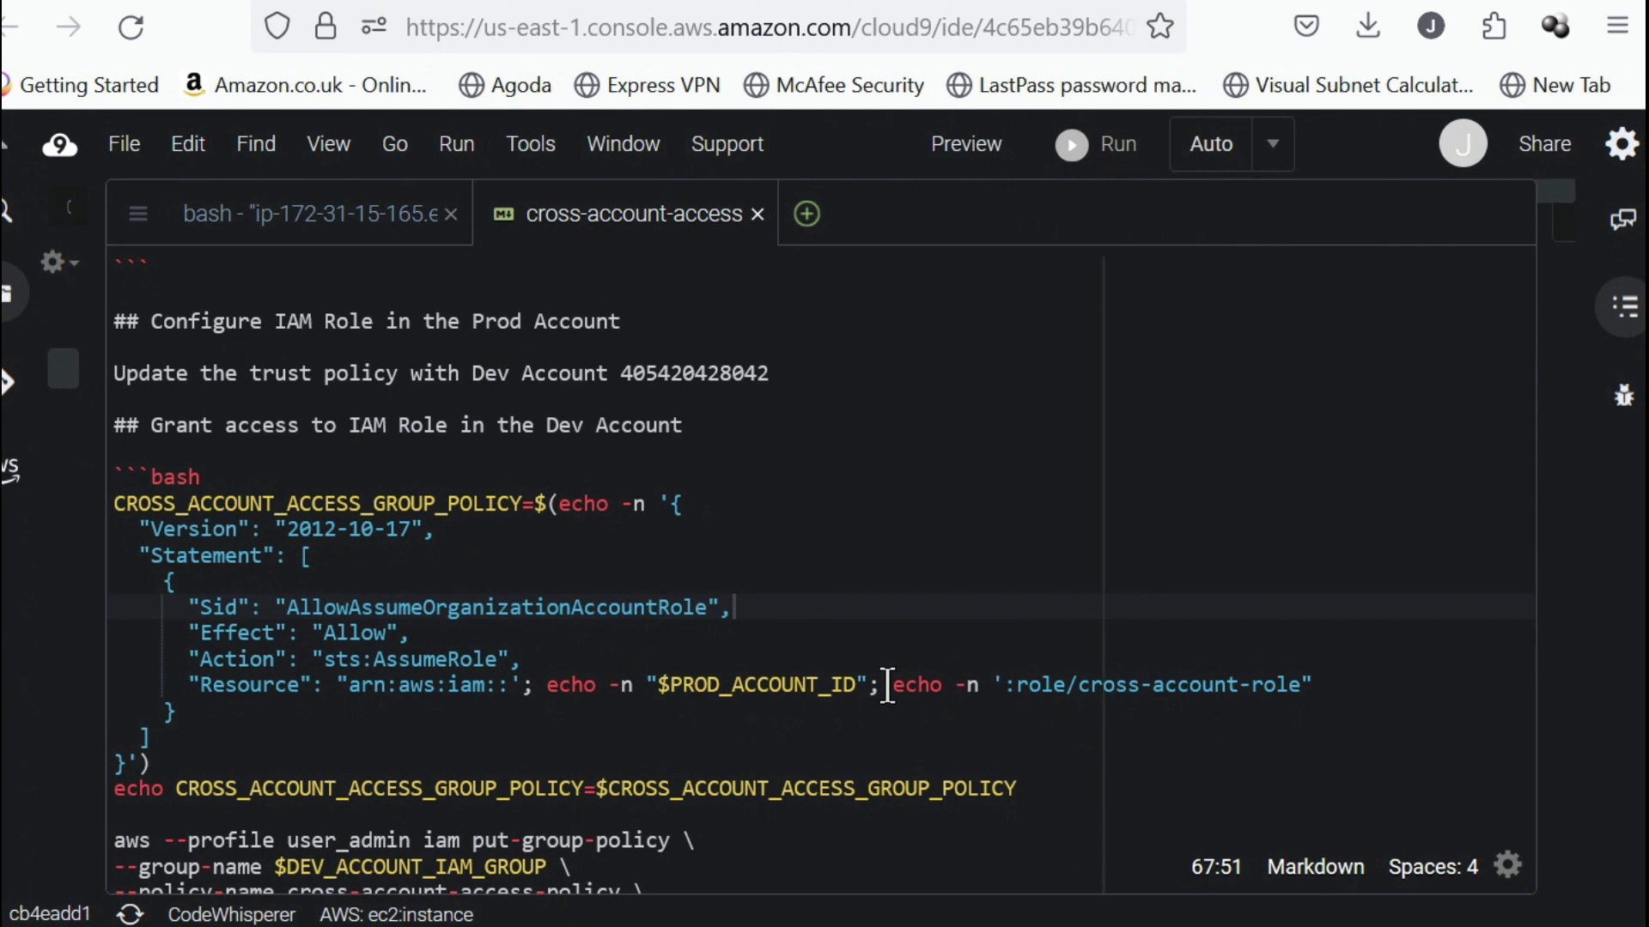
Copy the CROSS_ACCOUNT_ACCESS_GROUP_POLICY definition and its echo command from the Cloud9 notes and run them in the bash terminal.
click(887, 685)
scroll(710, 669, down, 2)
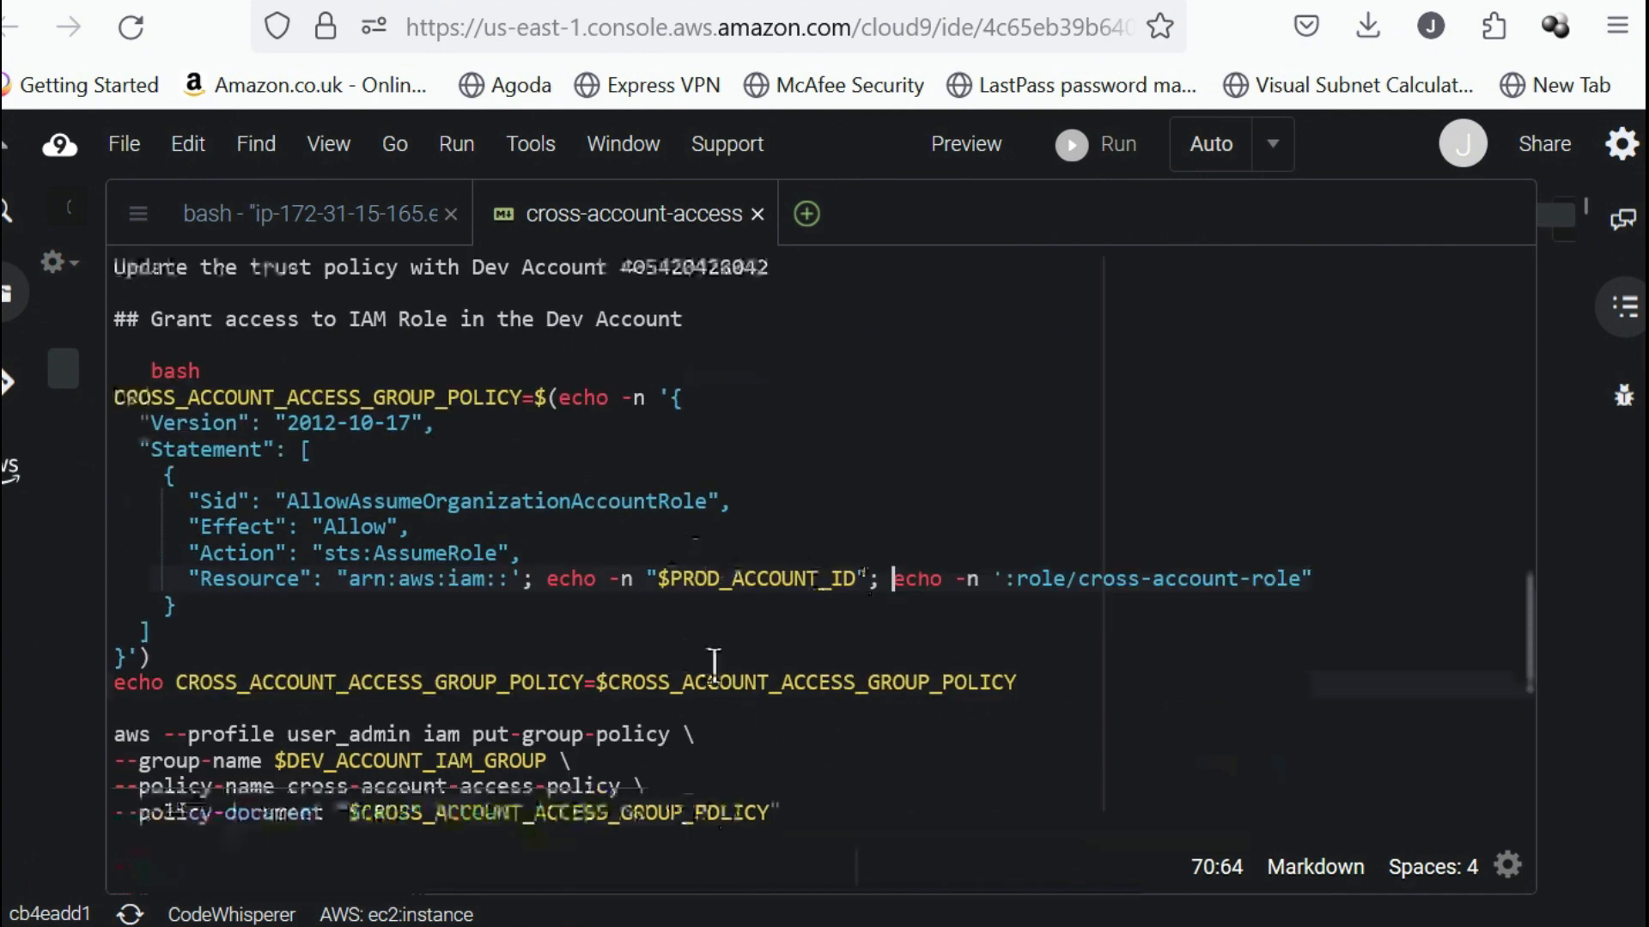
click(1045, 678)
drag(1046, 678, 50, 421)
key(ctrl+c)
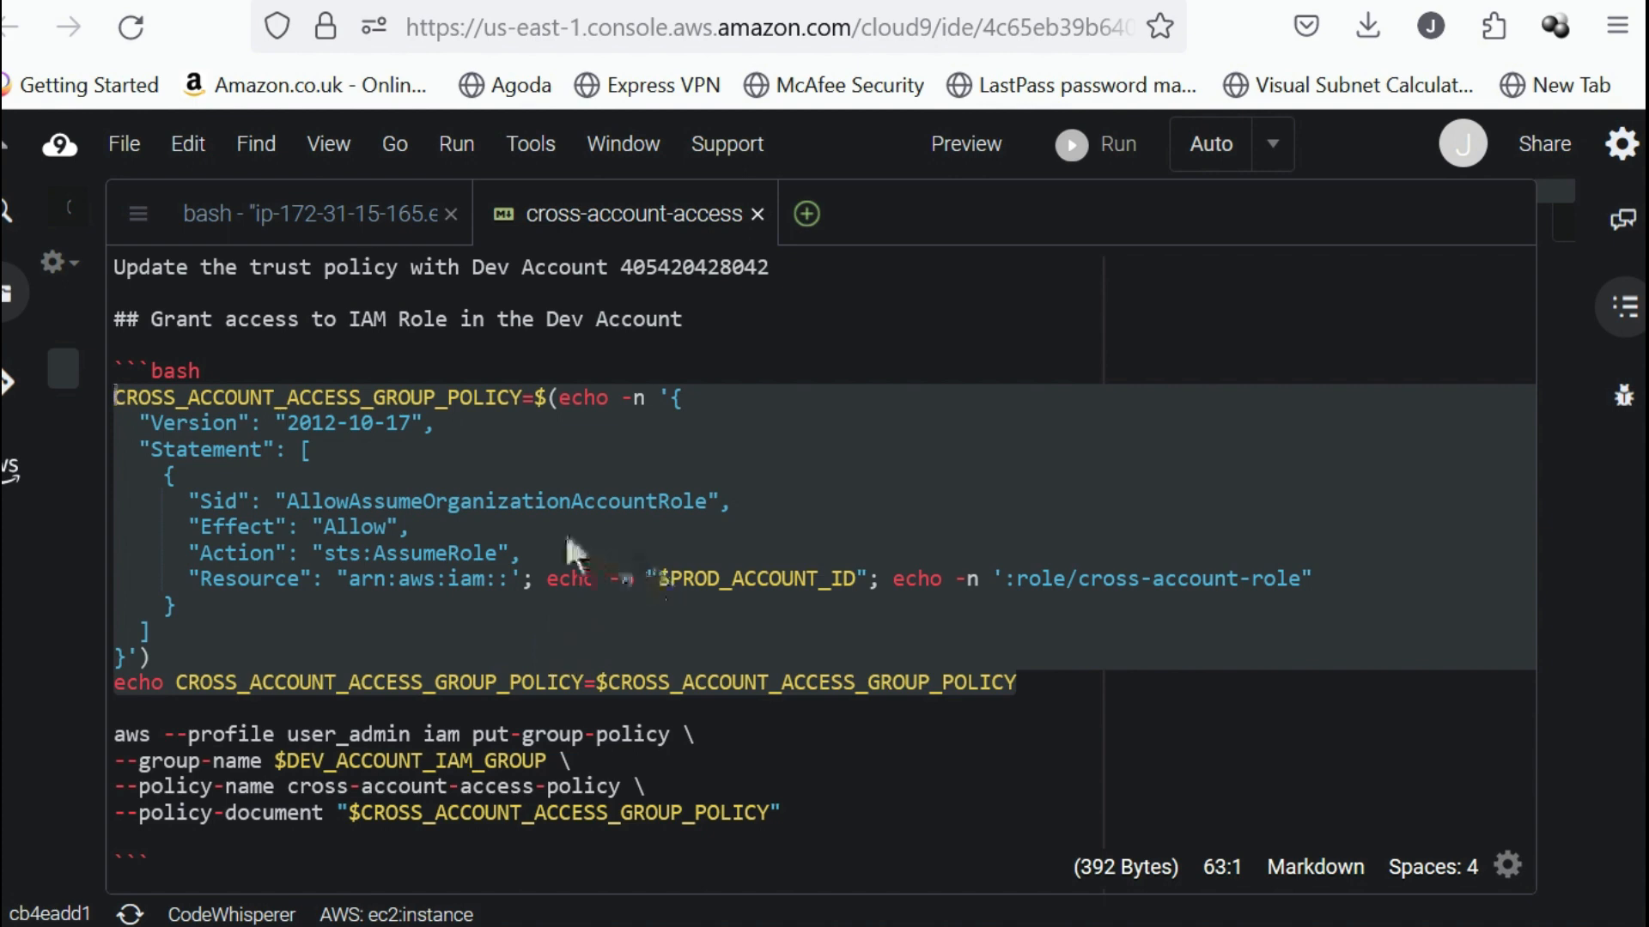
click(472, 554)
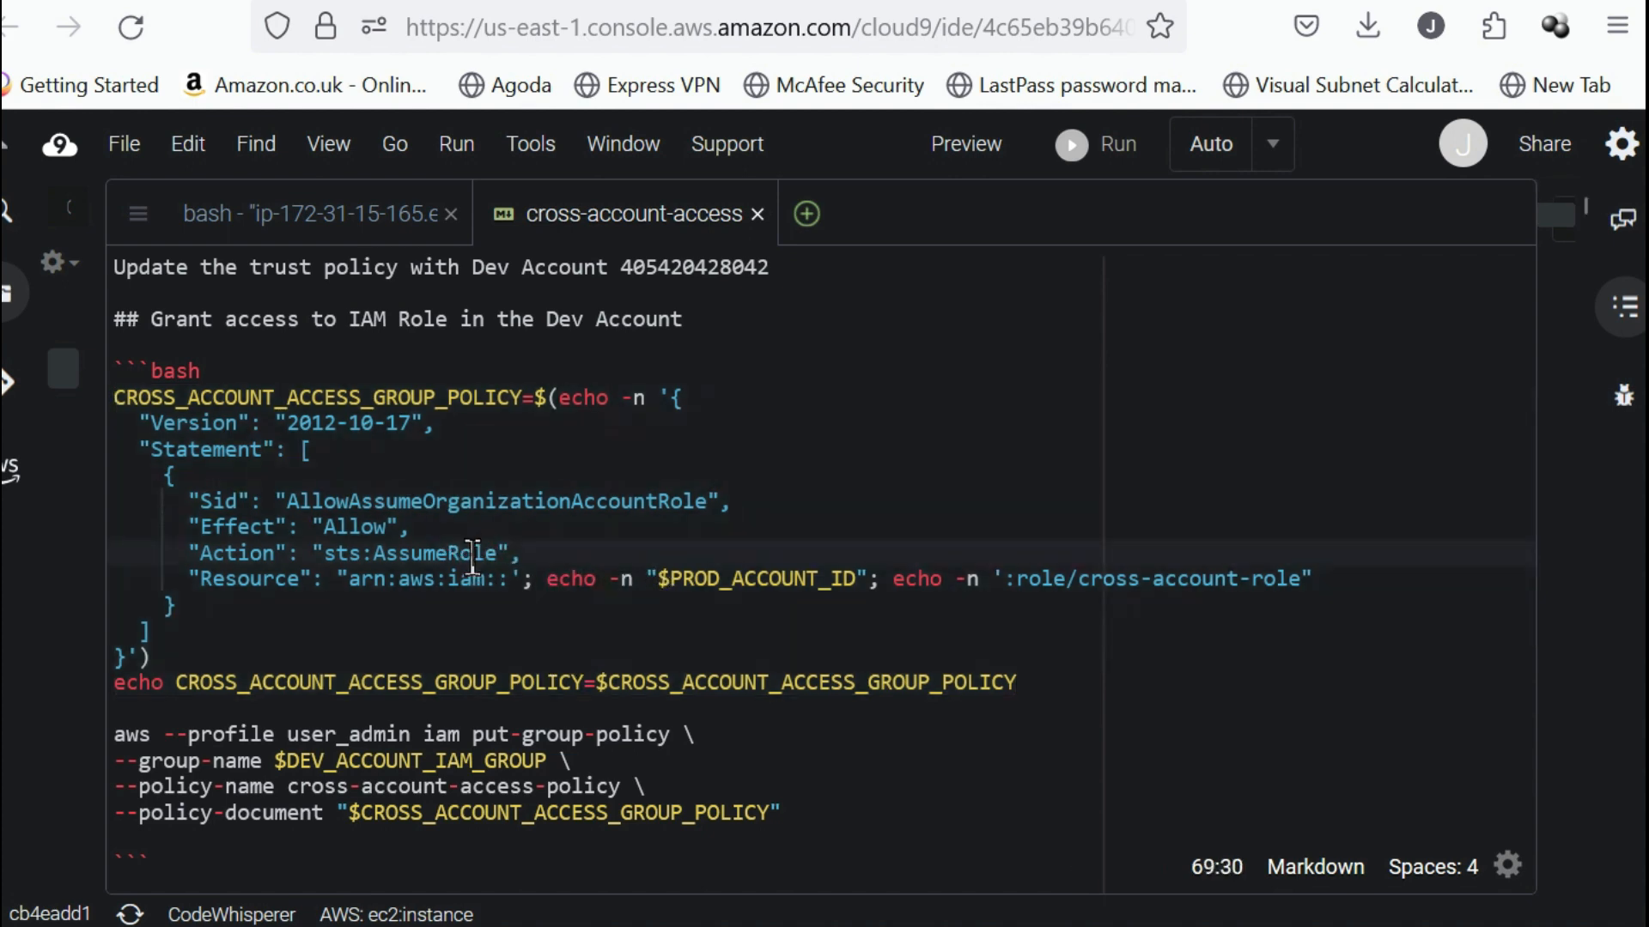
double_click(455, 556)
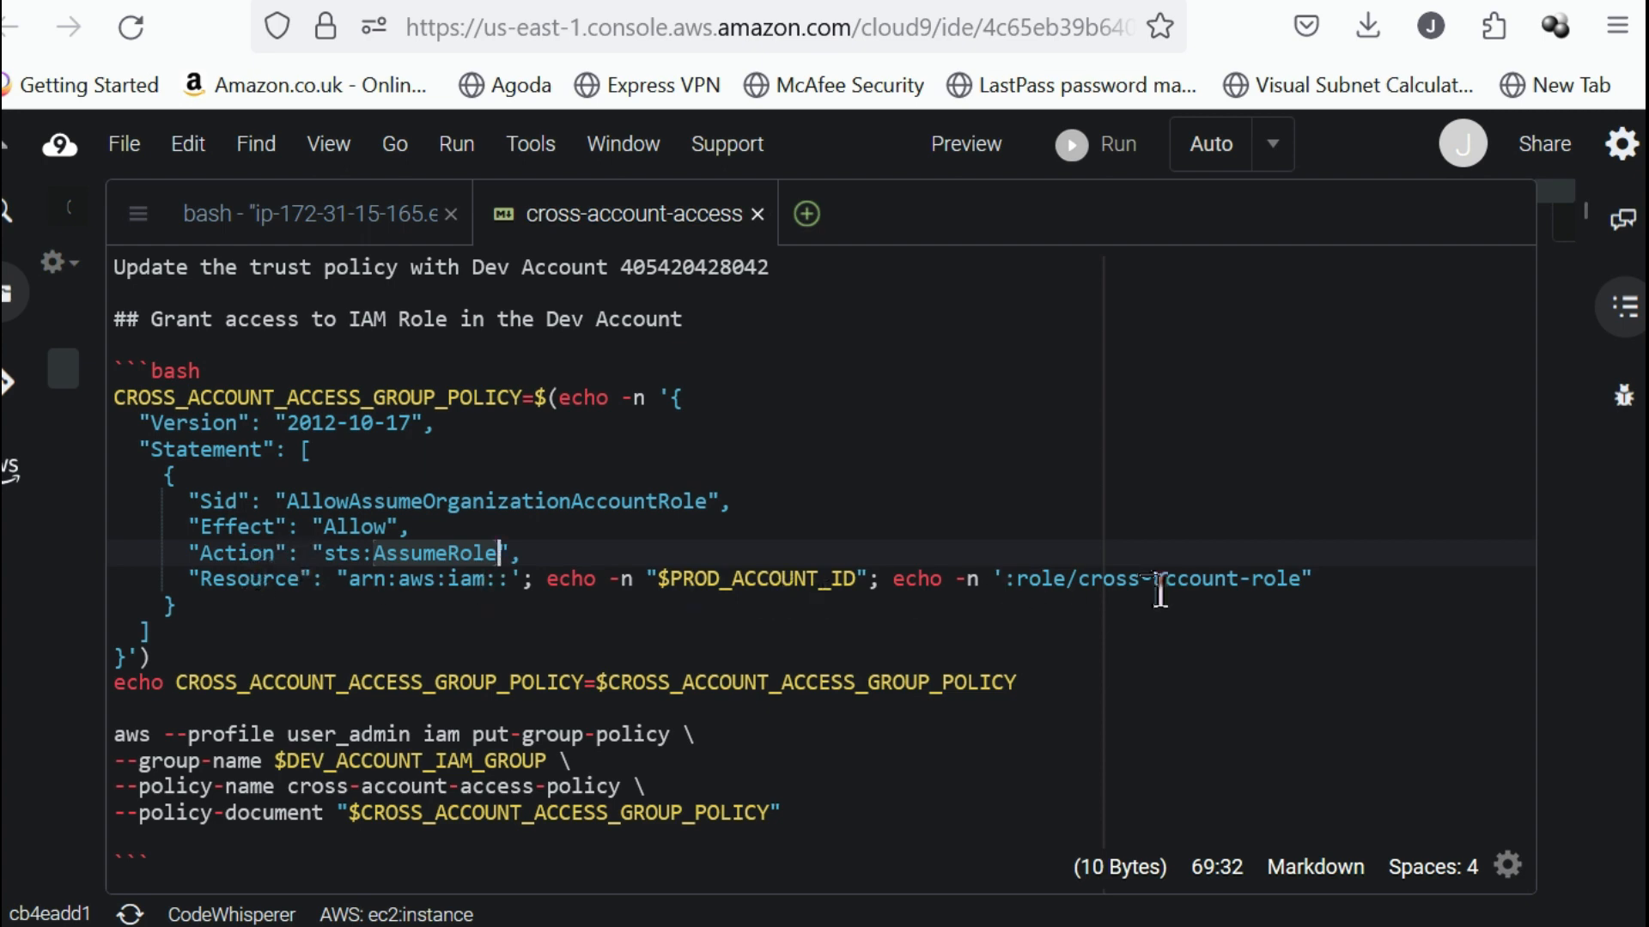
click(322, 219)
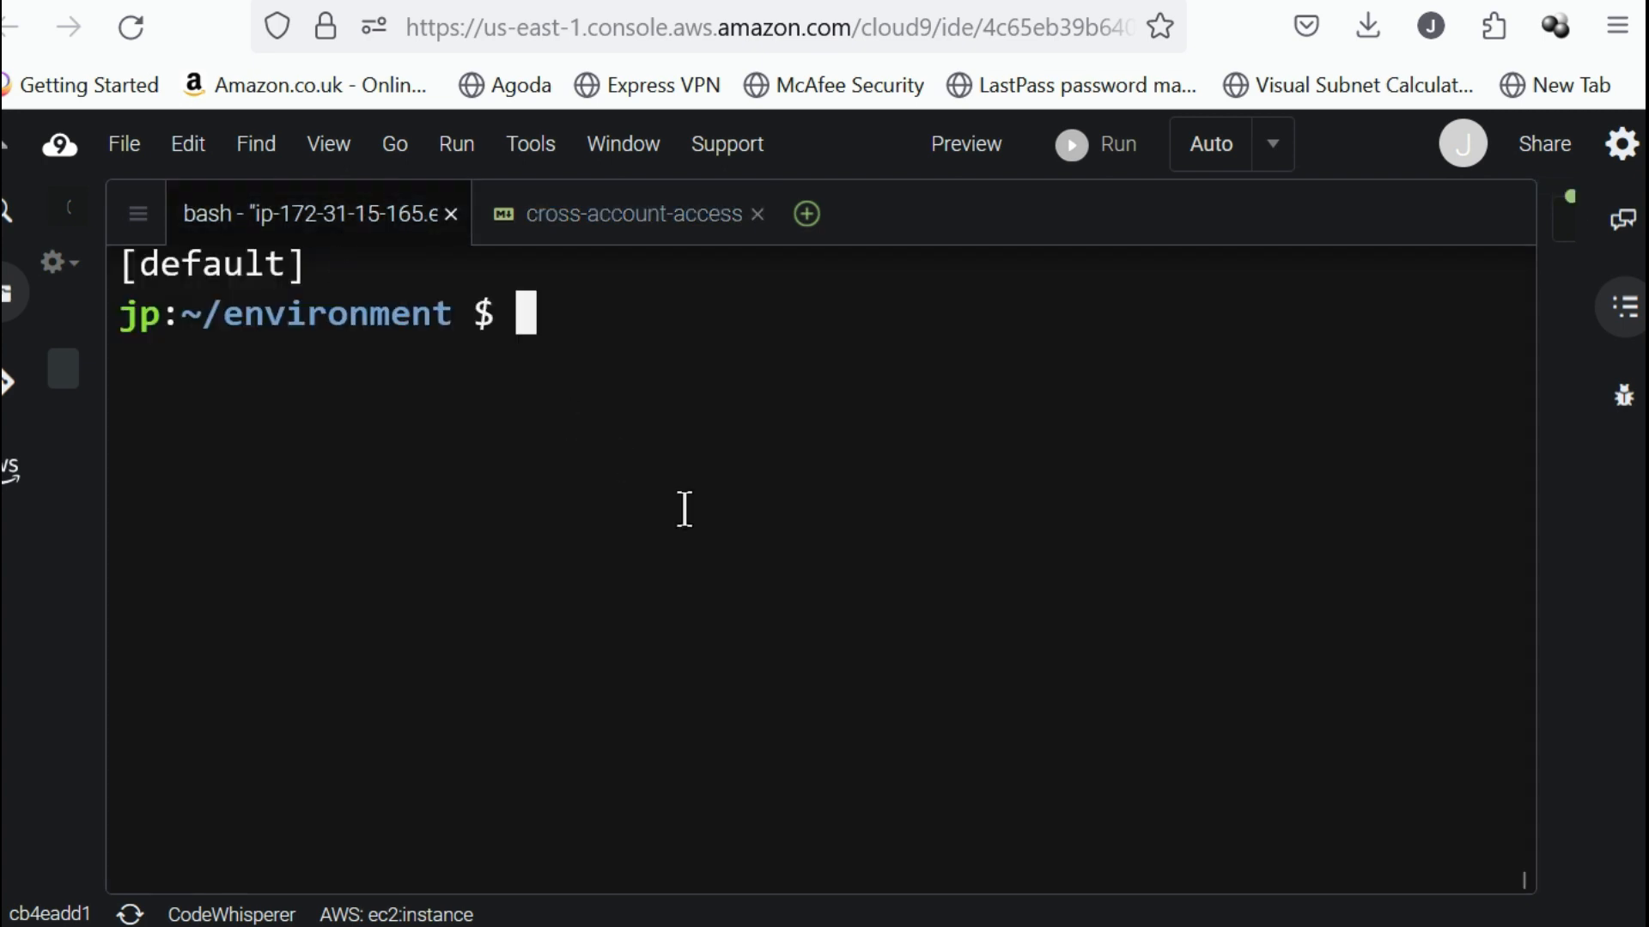
key(ctrl+v)
key(Return)
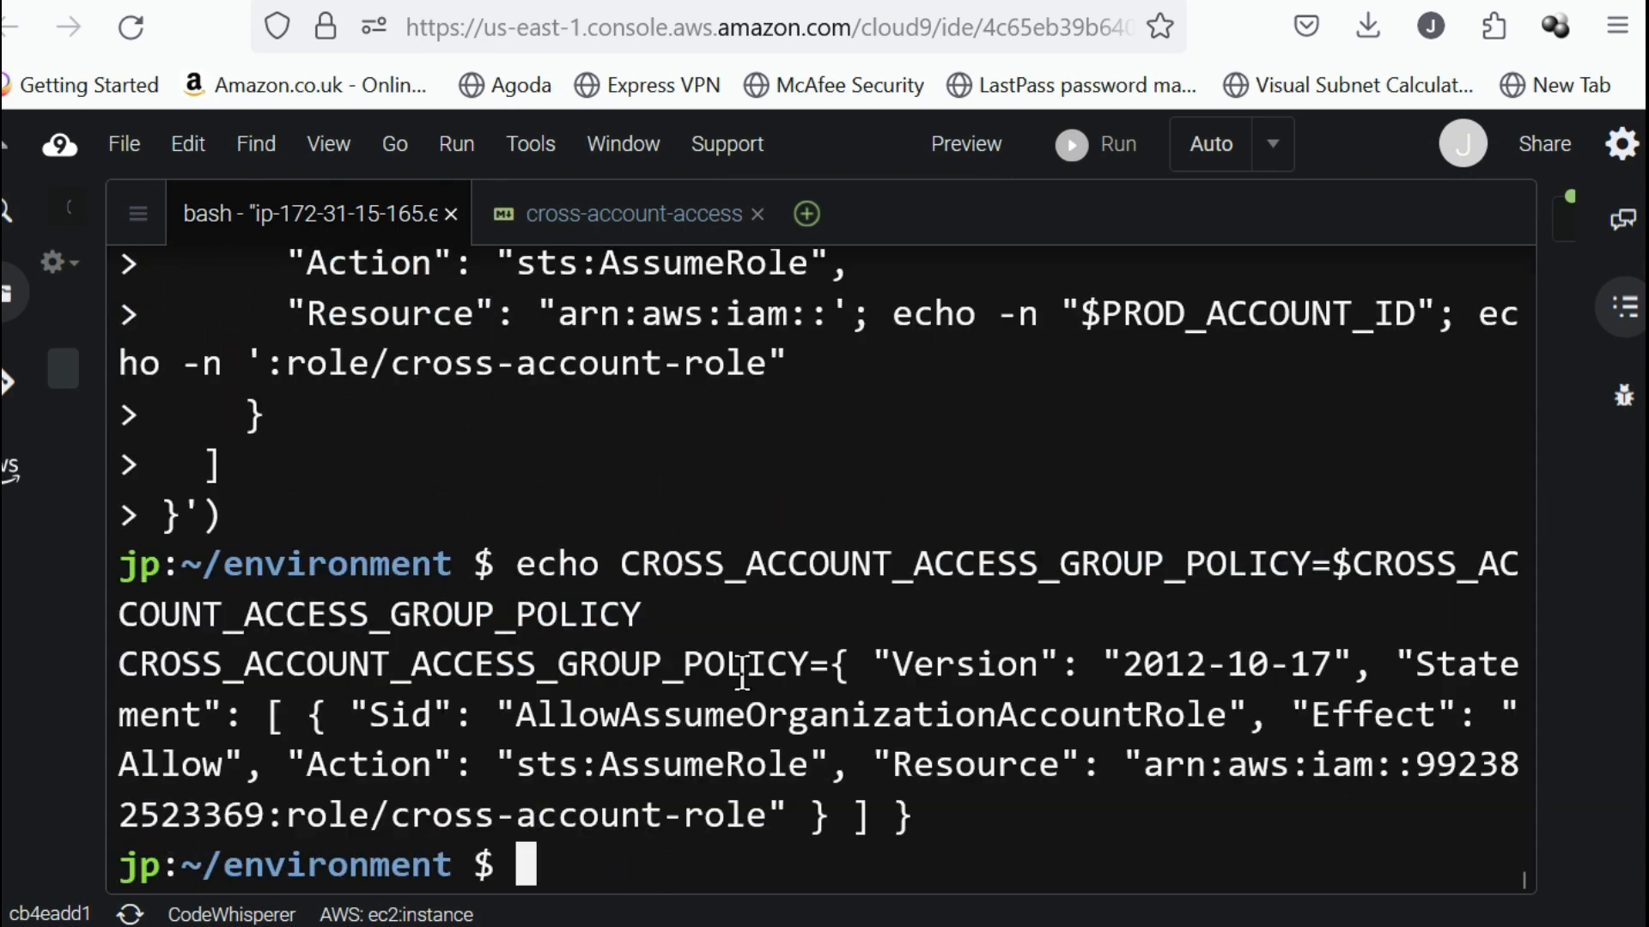
Return to the notes and examine the put-group-policy command's user_admin profile, group name and policy name.
click(708, 217)
scroll(684, 717, down, 3)
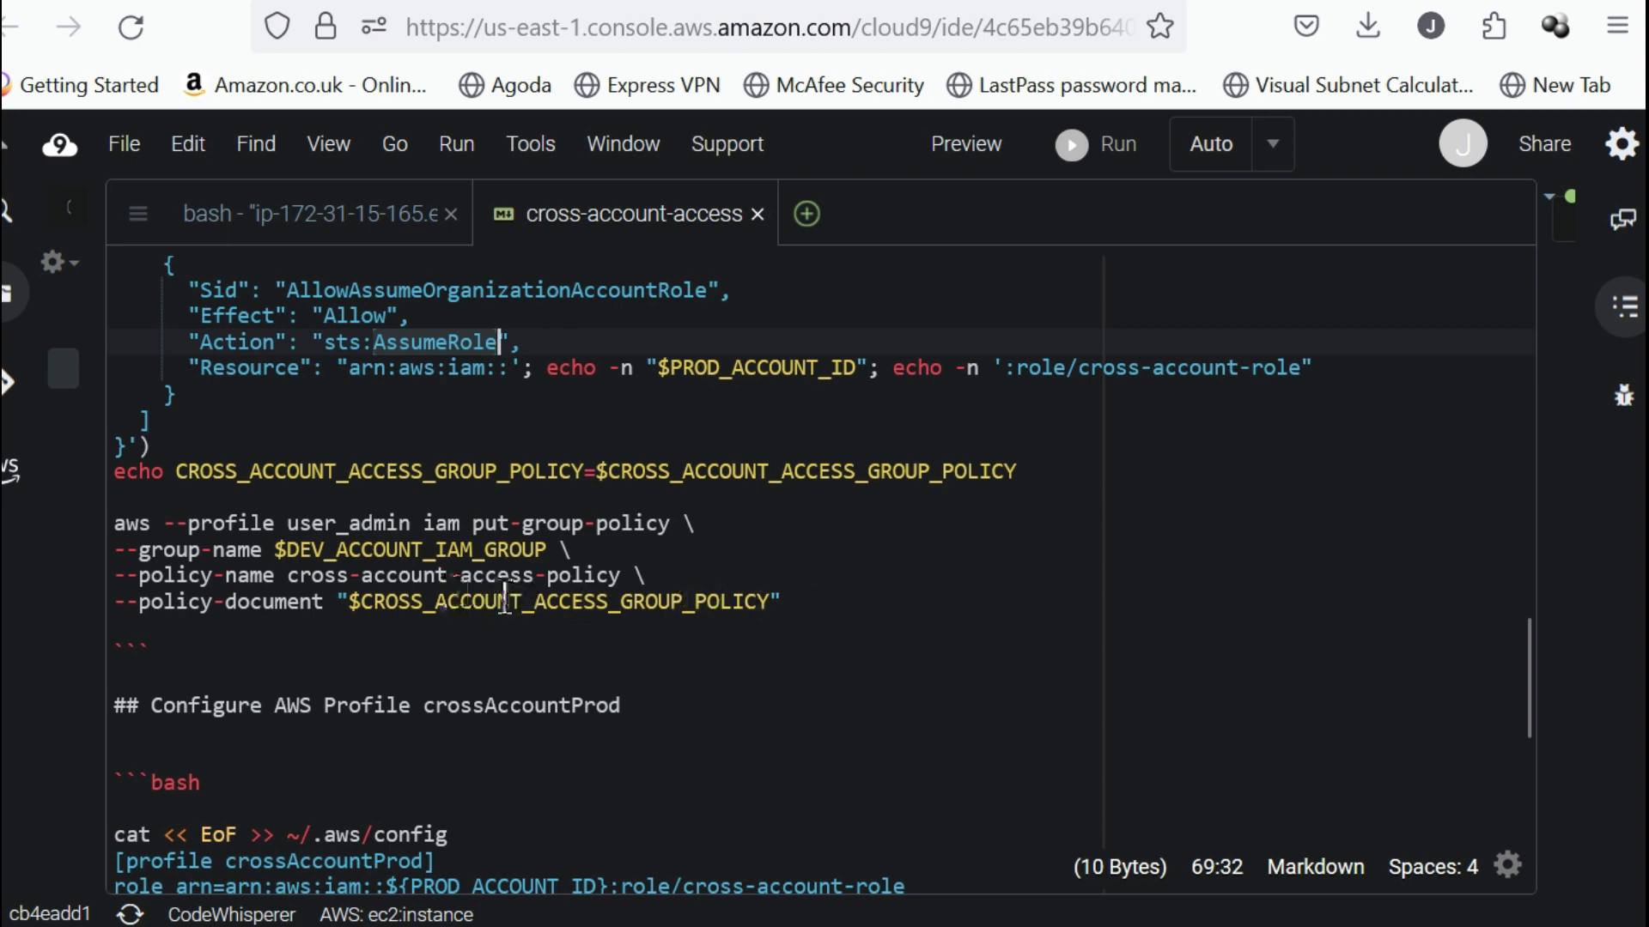
drag(822, 613, 77, 526)
click(477, 577)
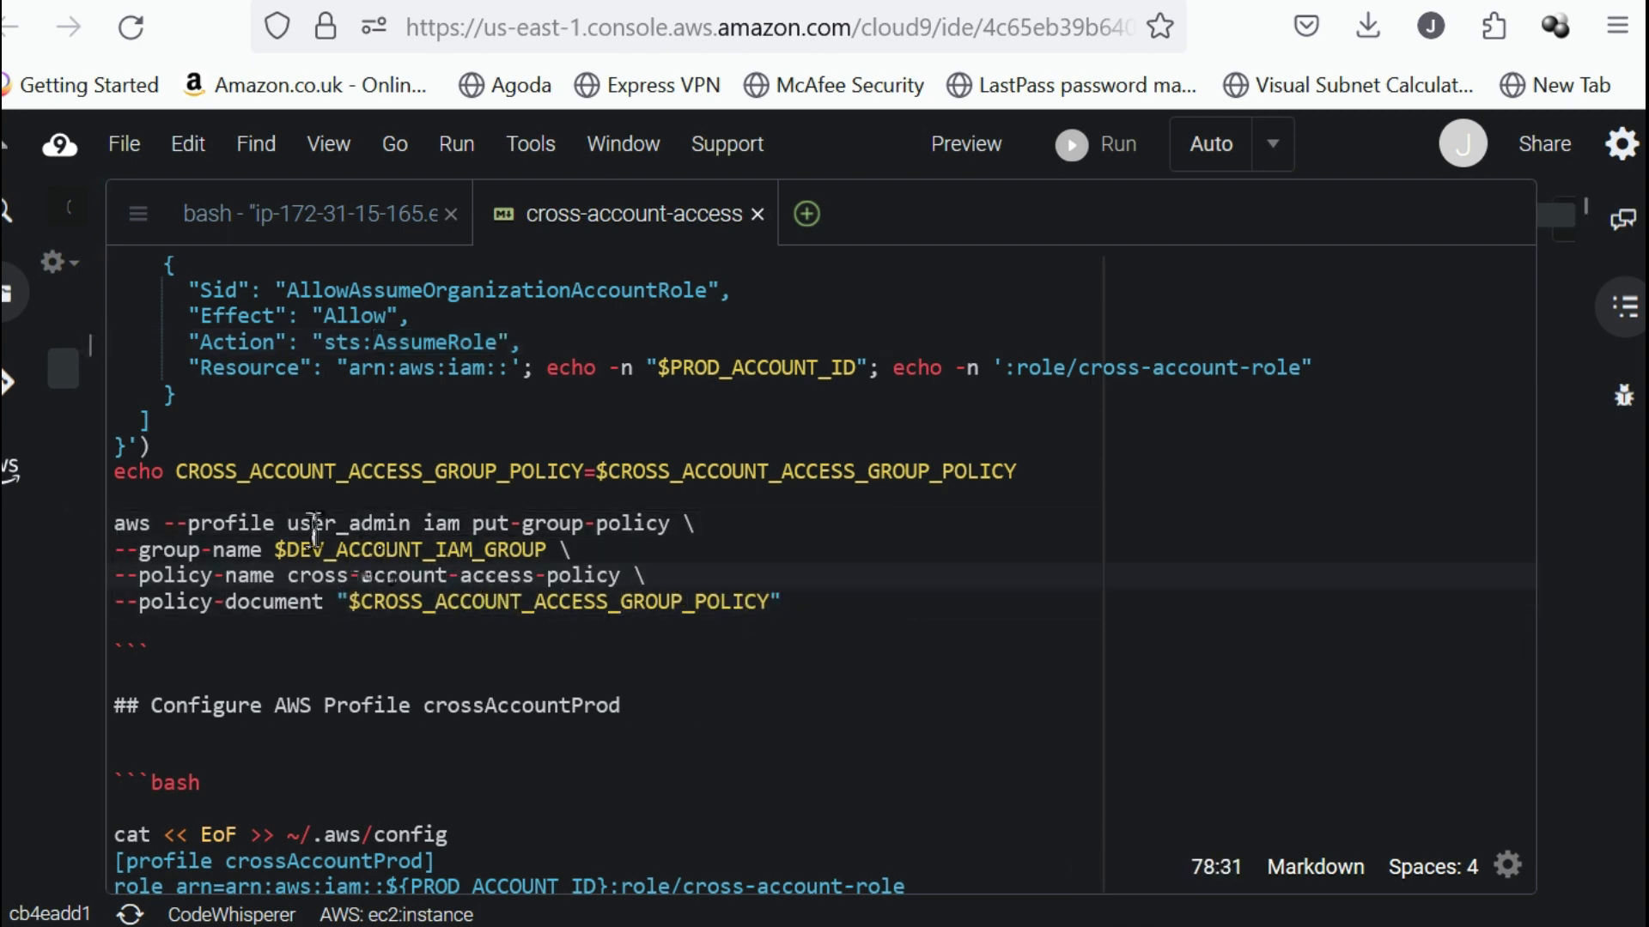
click(313, 525)
double_click(313, 526)
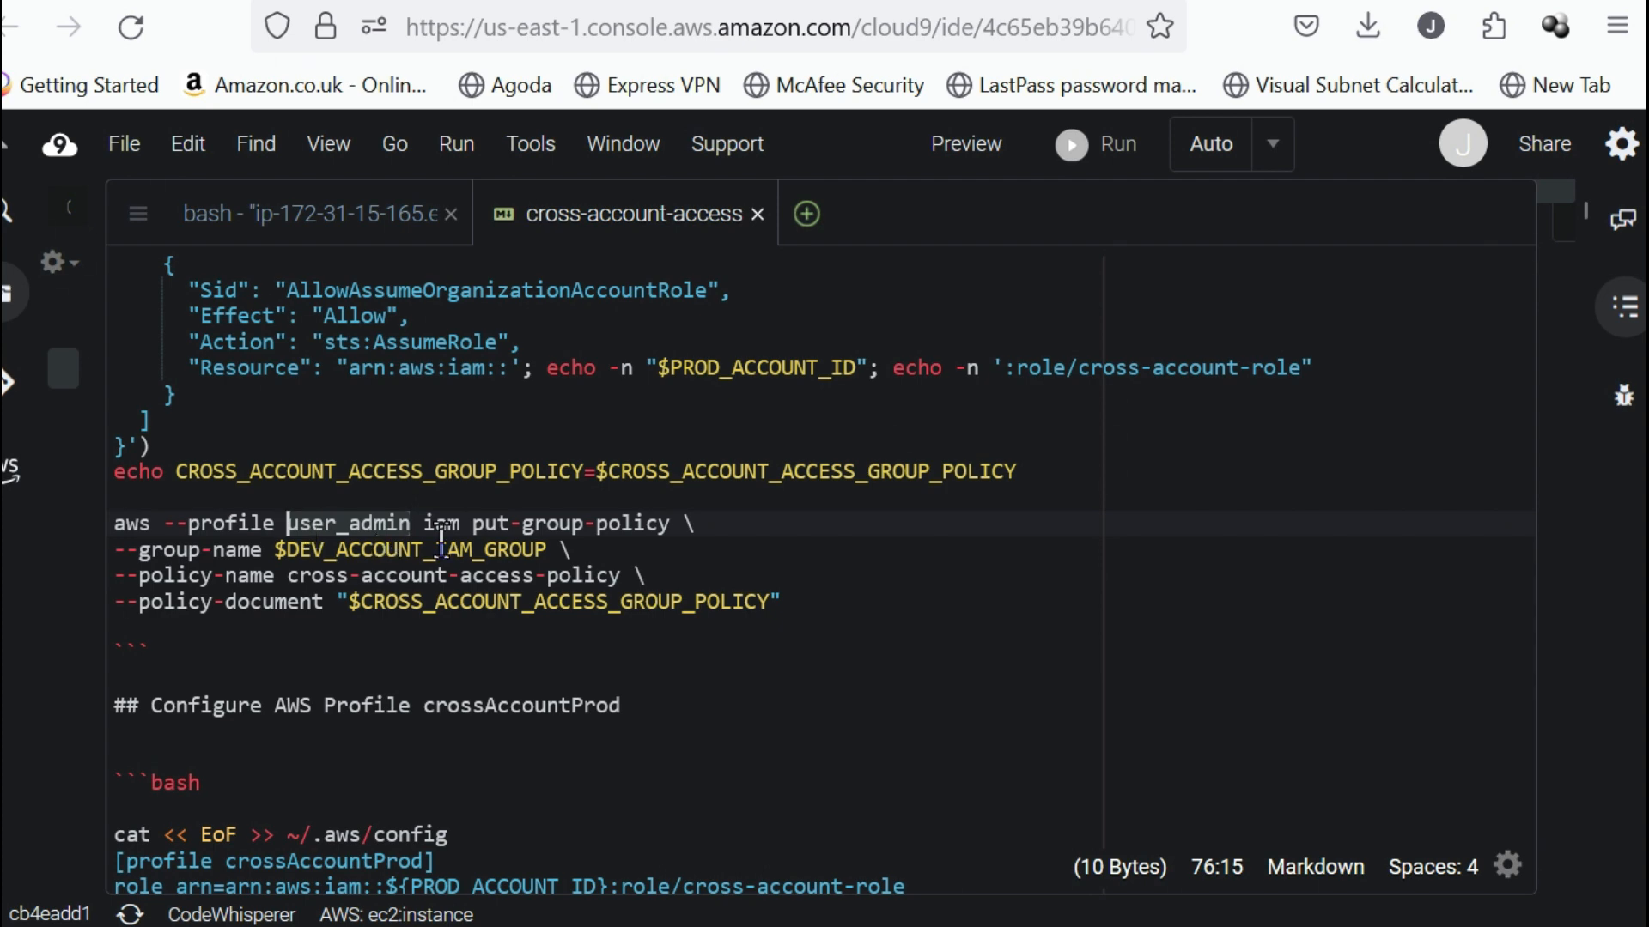
click(349, 550)
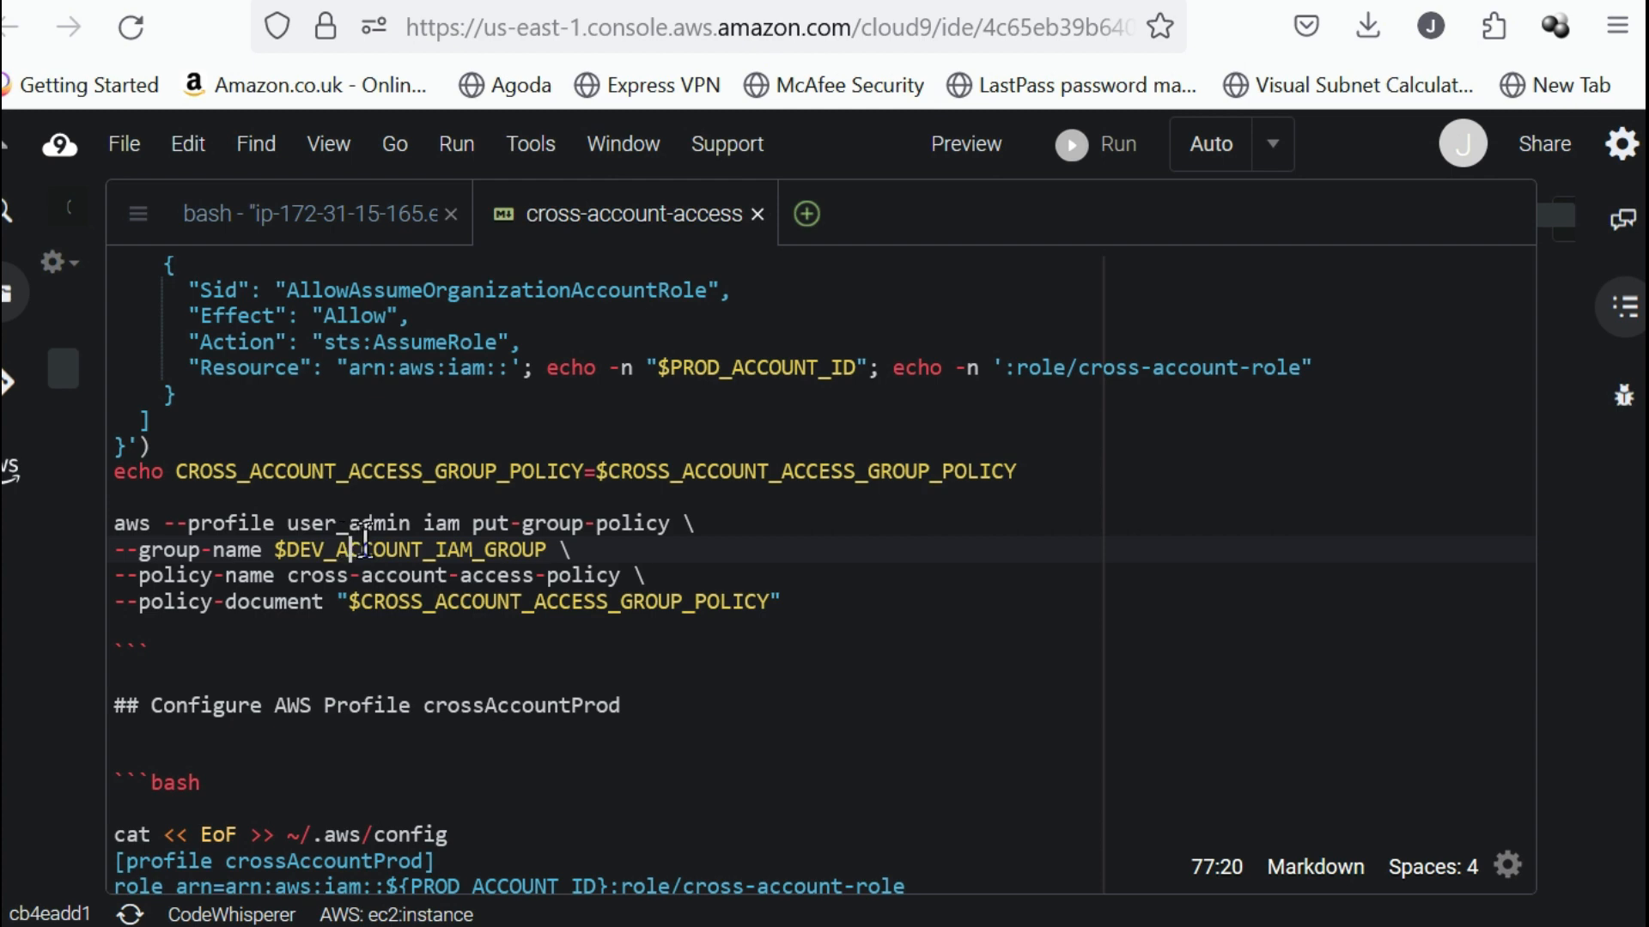
double_click(319, 515)
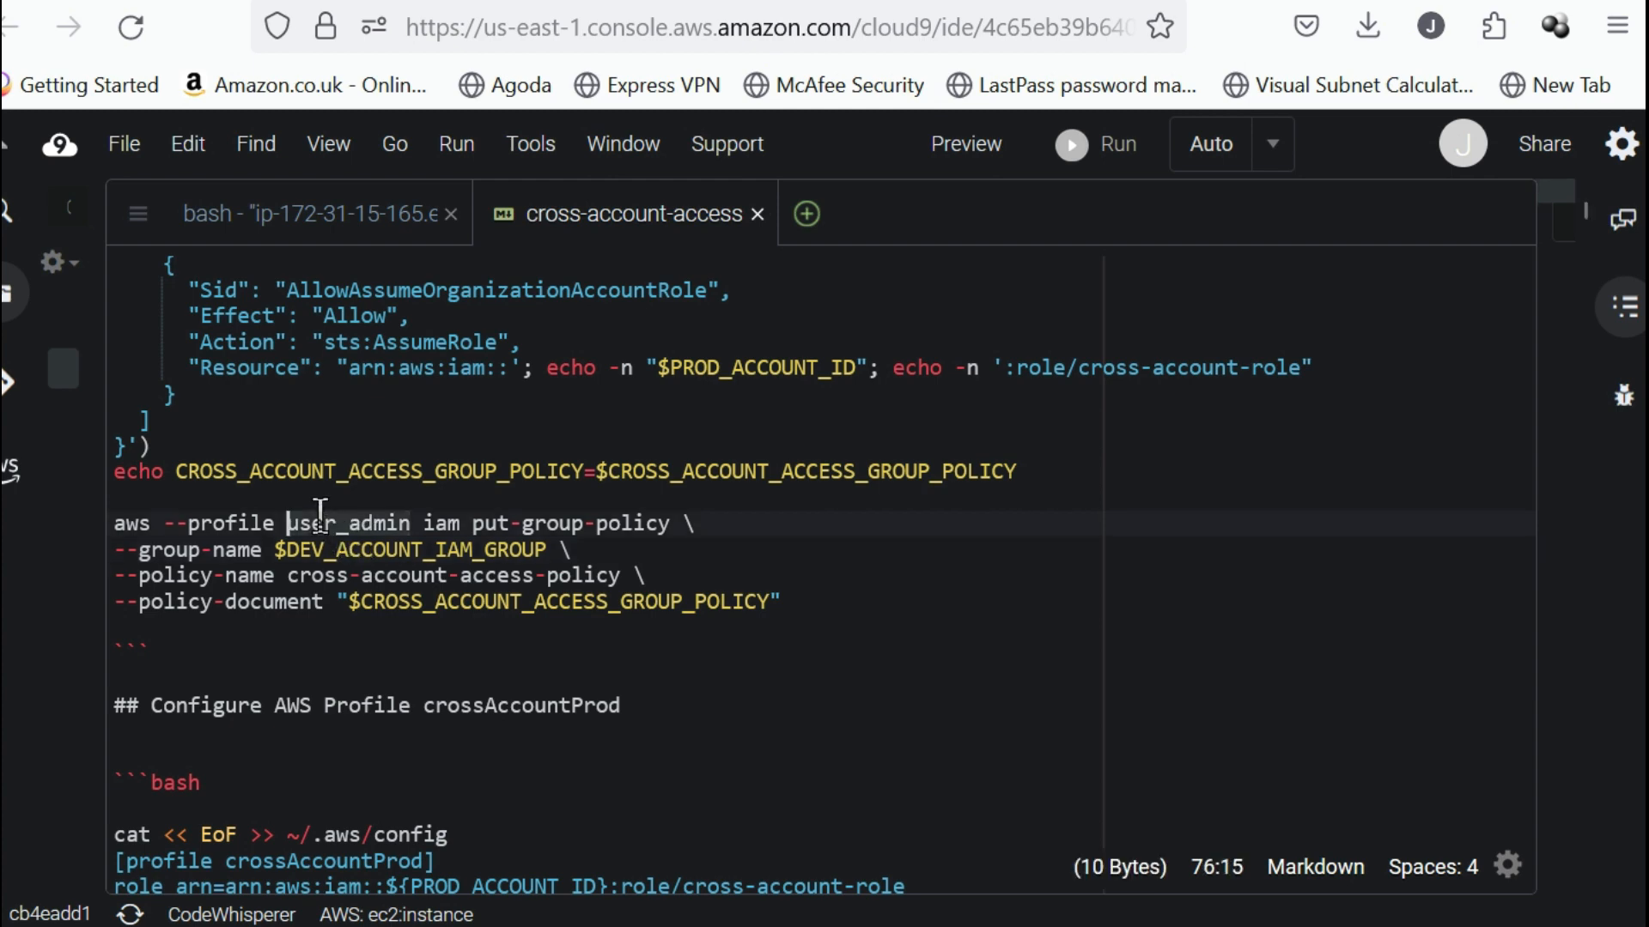
click(423, 580)
Run the put-group-policy command from the notes in the terminal to add cross-account-access-policy to the $DEV_ACCOUNT_IAM_GROUP group.
drag(822, 606, 43, 556)
key(ctrl+c)
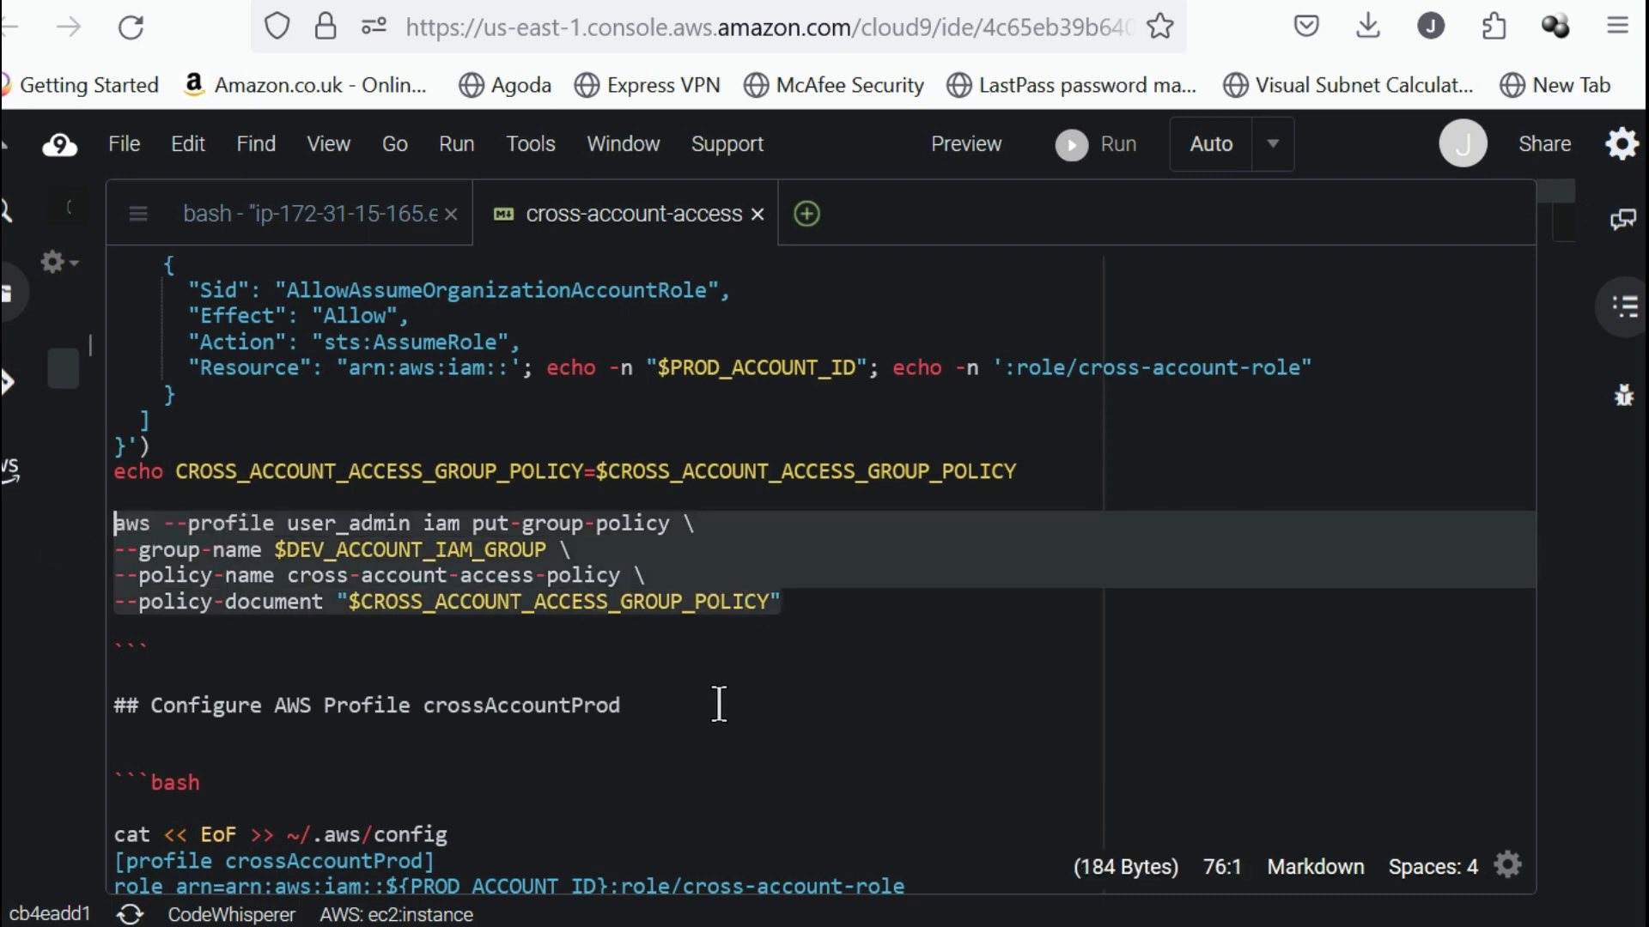
click(389, 216)
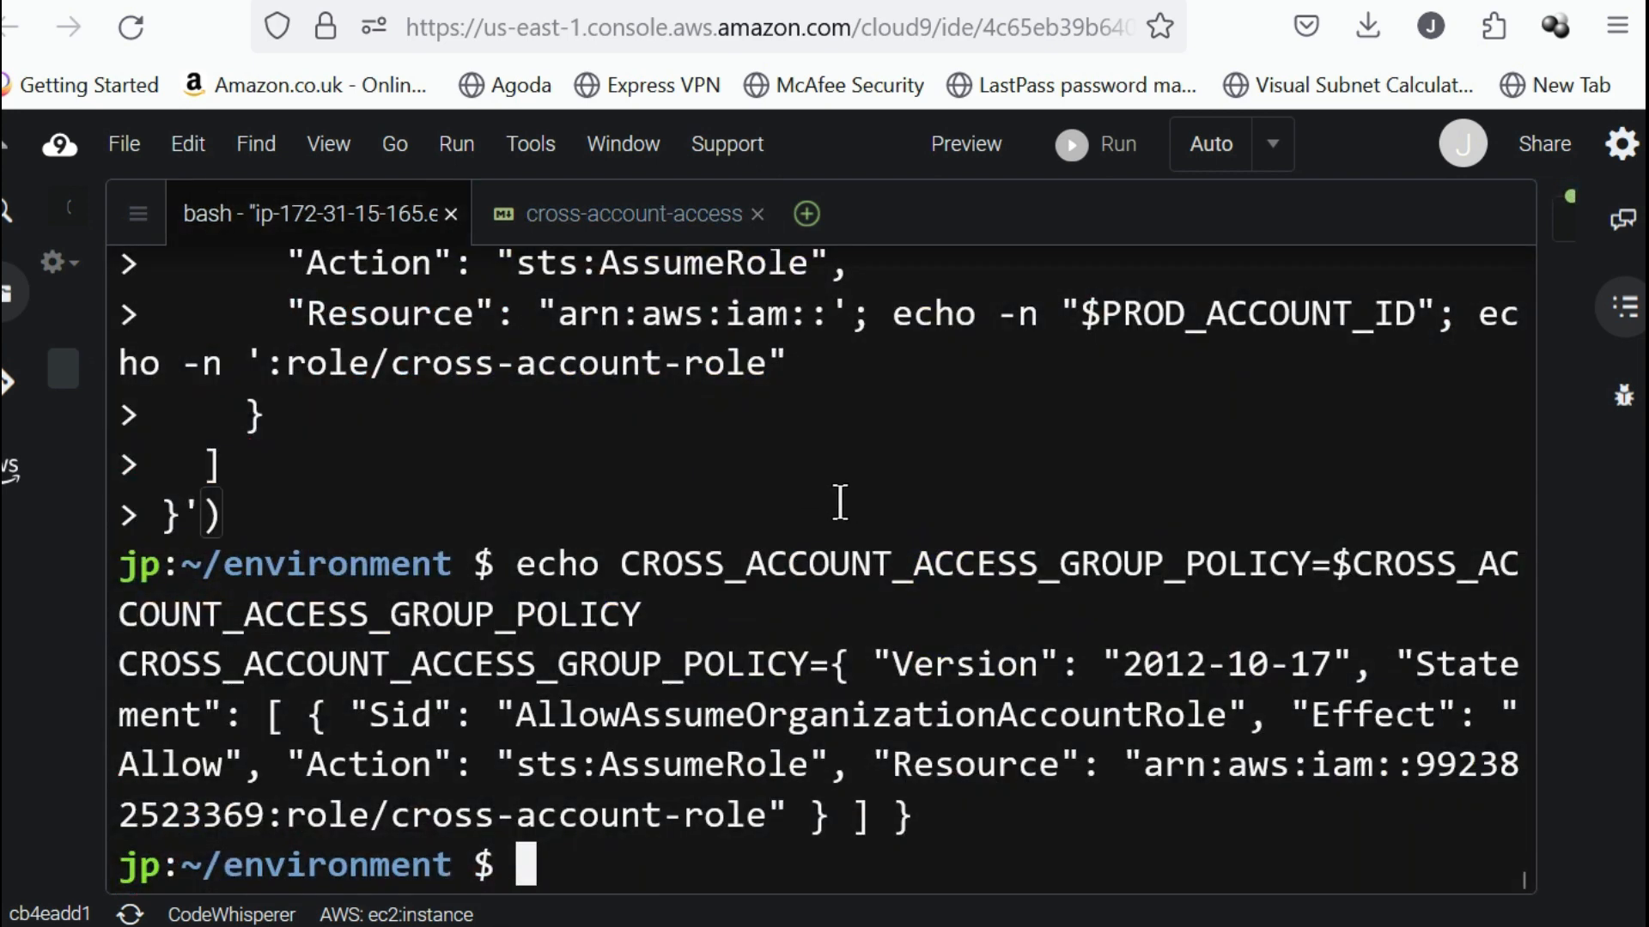
key(ctrl+v)
key(Return)
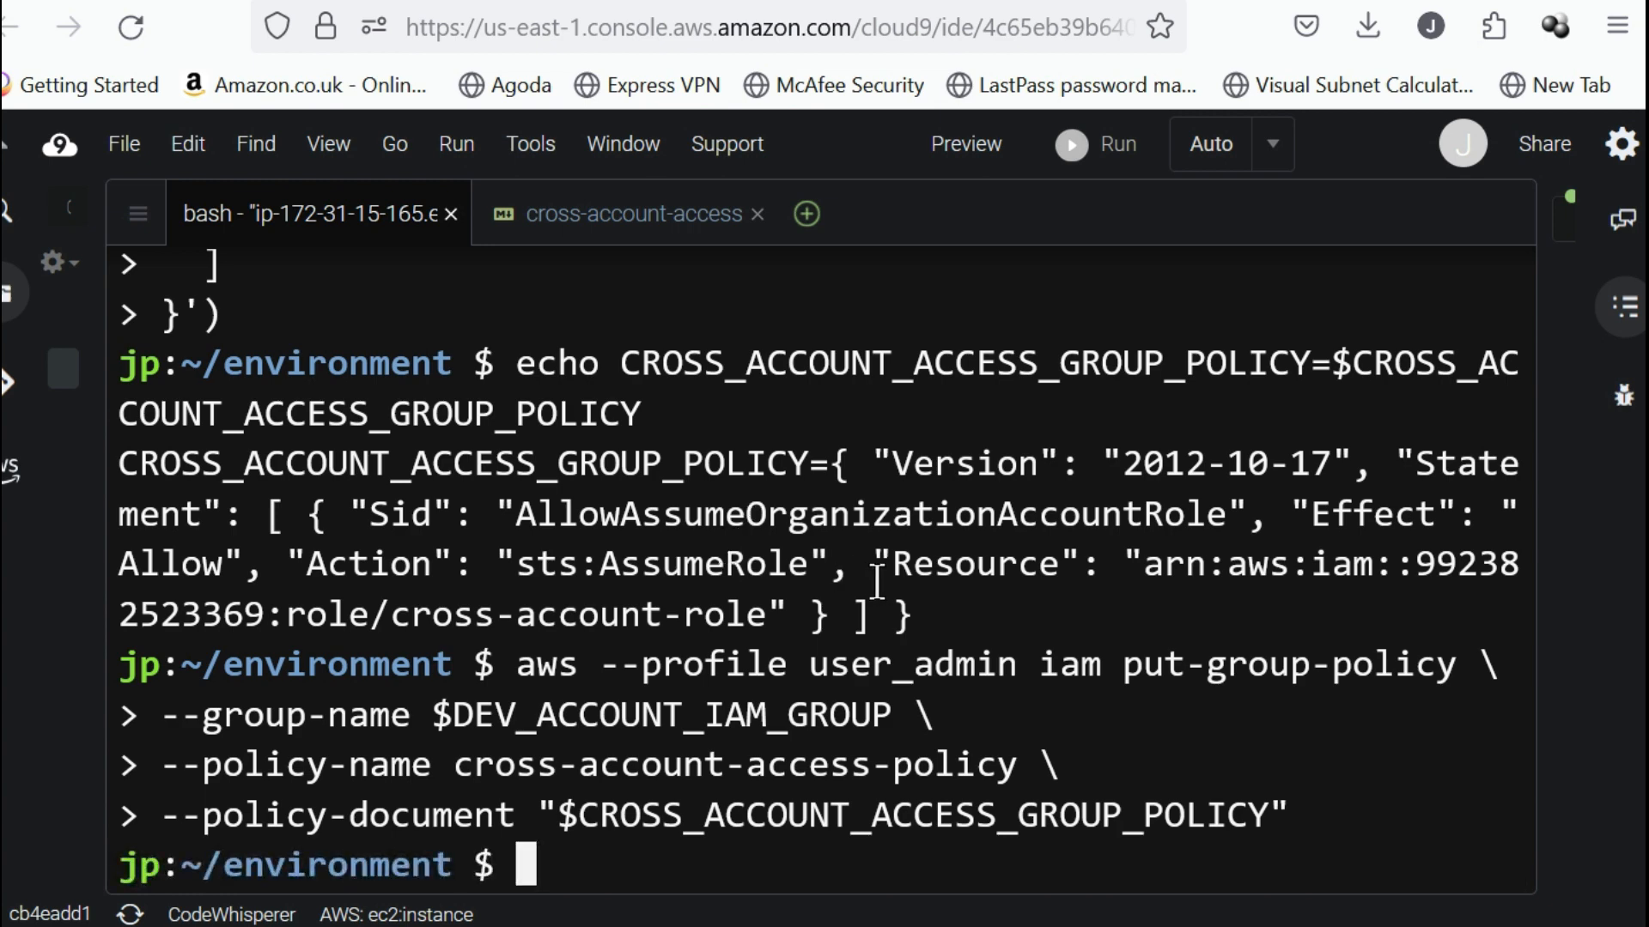
Switch to the IAM console in the other browser and refresh the sys_admins group's permissions policies to look for the new inline policy.
mouse_move(1474, 926)
click(1432, 889)
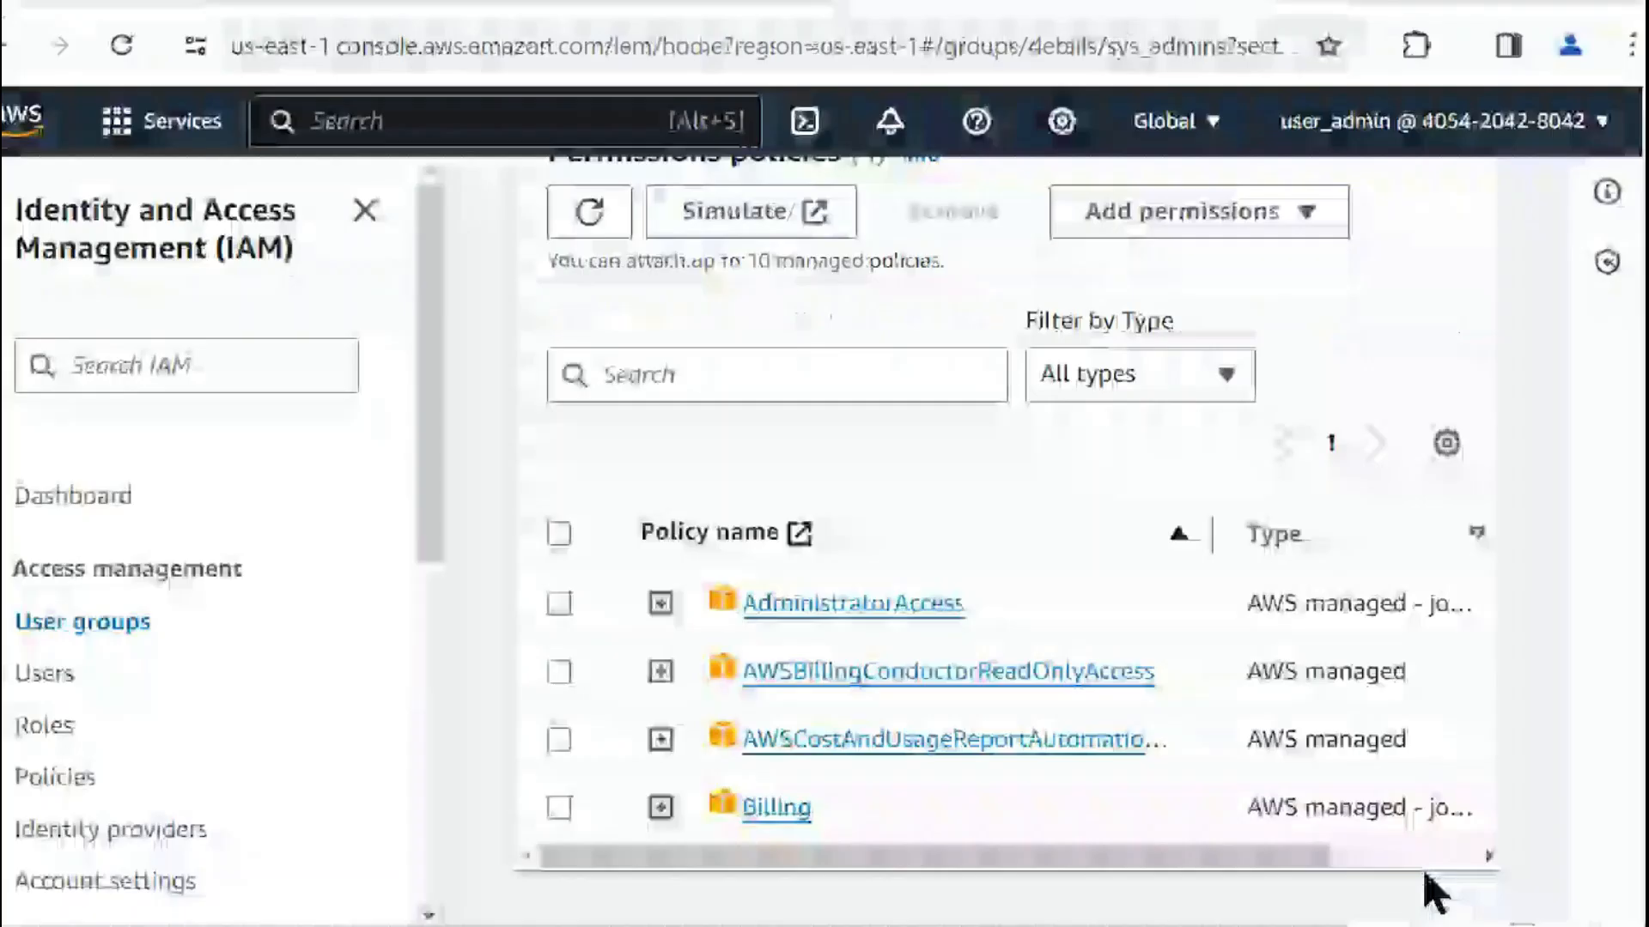
scroll(934, 485, up, 8)
scroll(790, 512, down, 8)
click(593, 211)
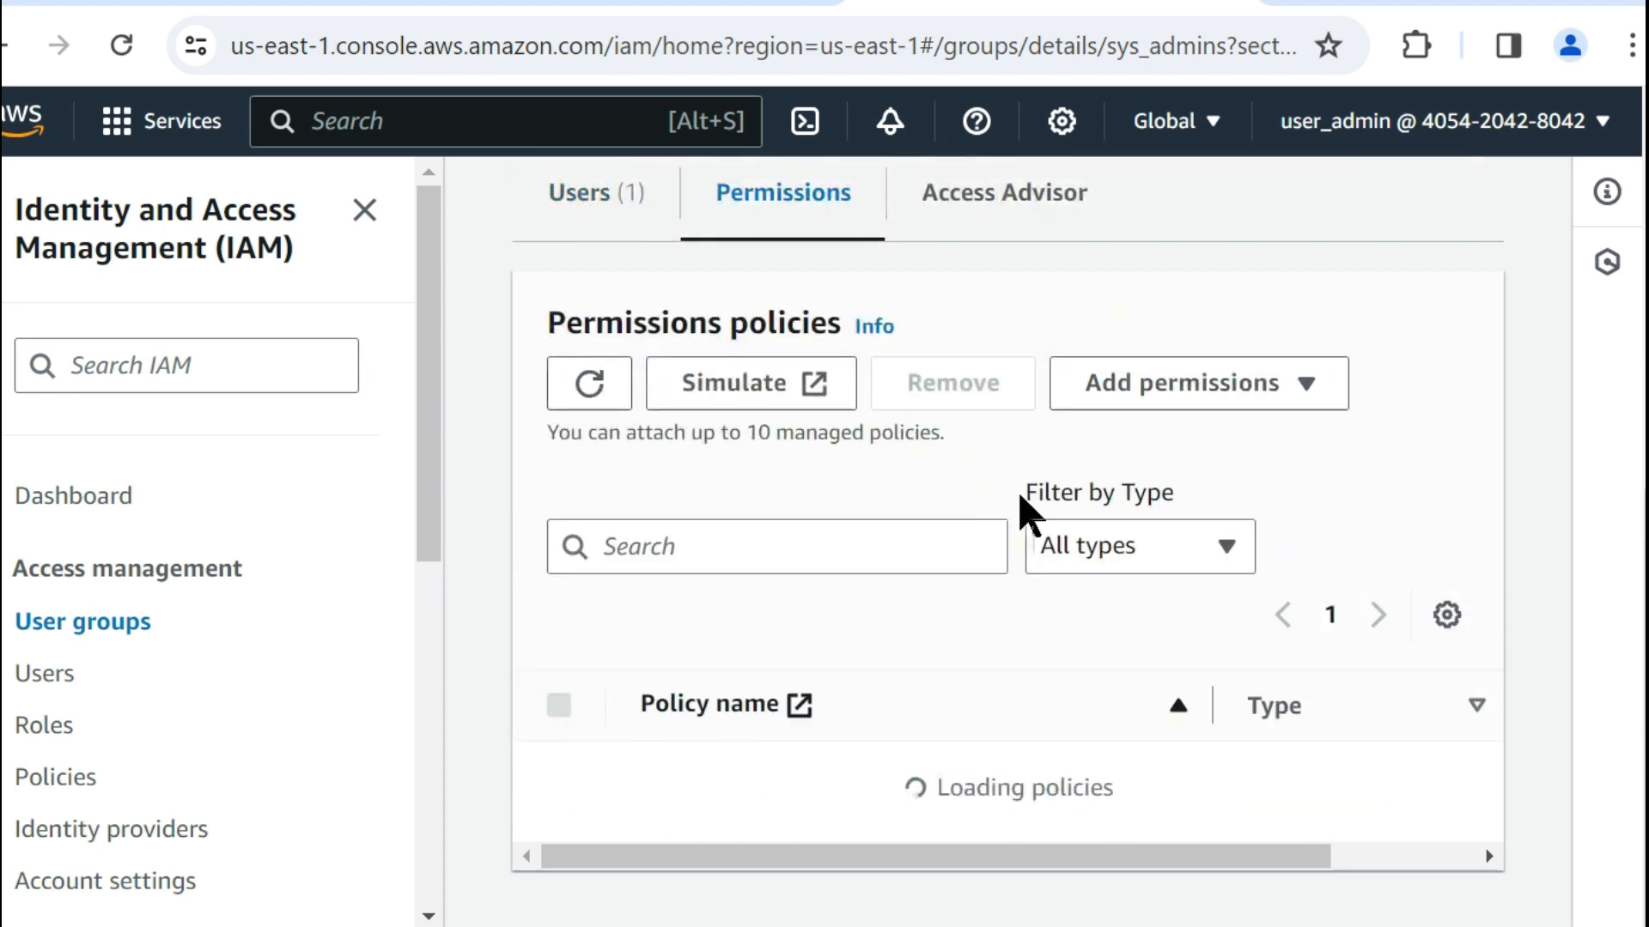
scroll(1026, 510, down, 3)
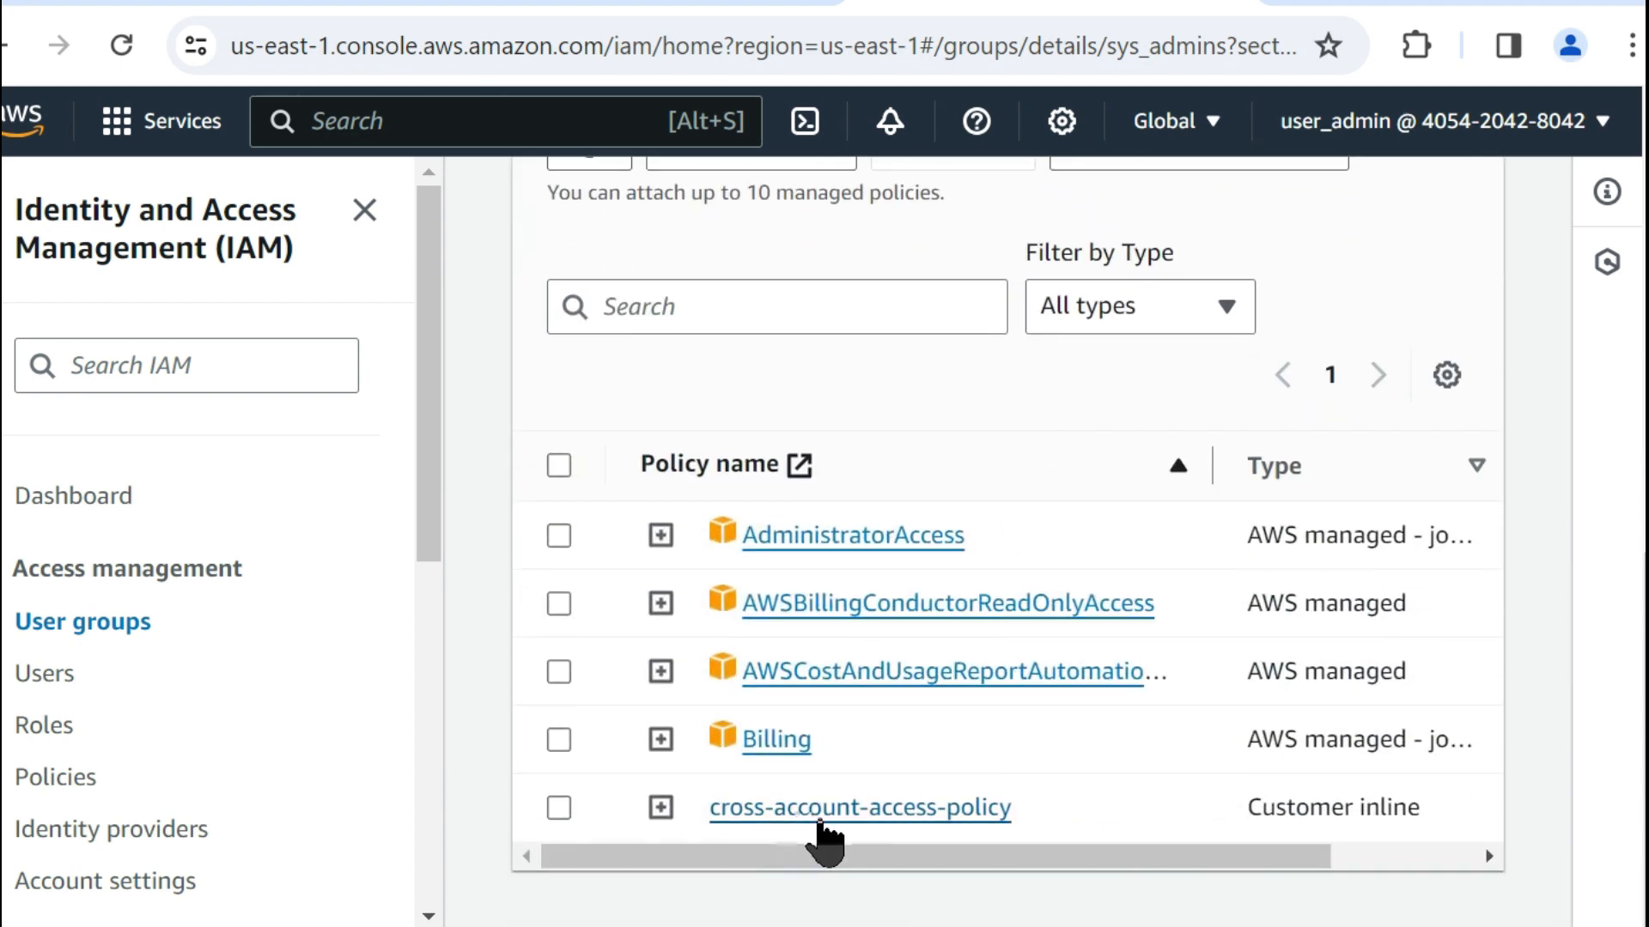
Open cross-account-access-policy and widen the JSON code pane to read its statement.
click(901, 803)
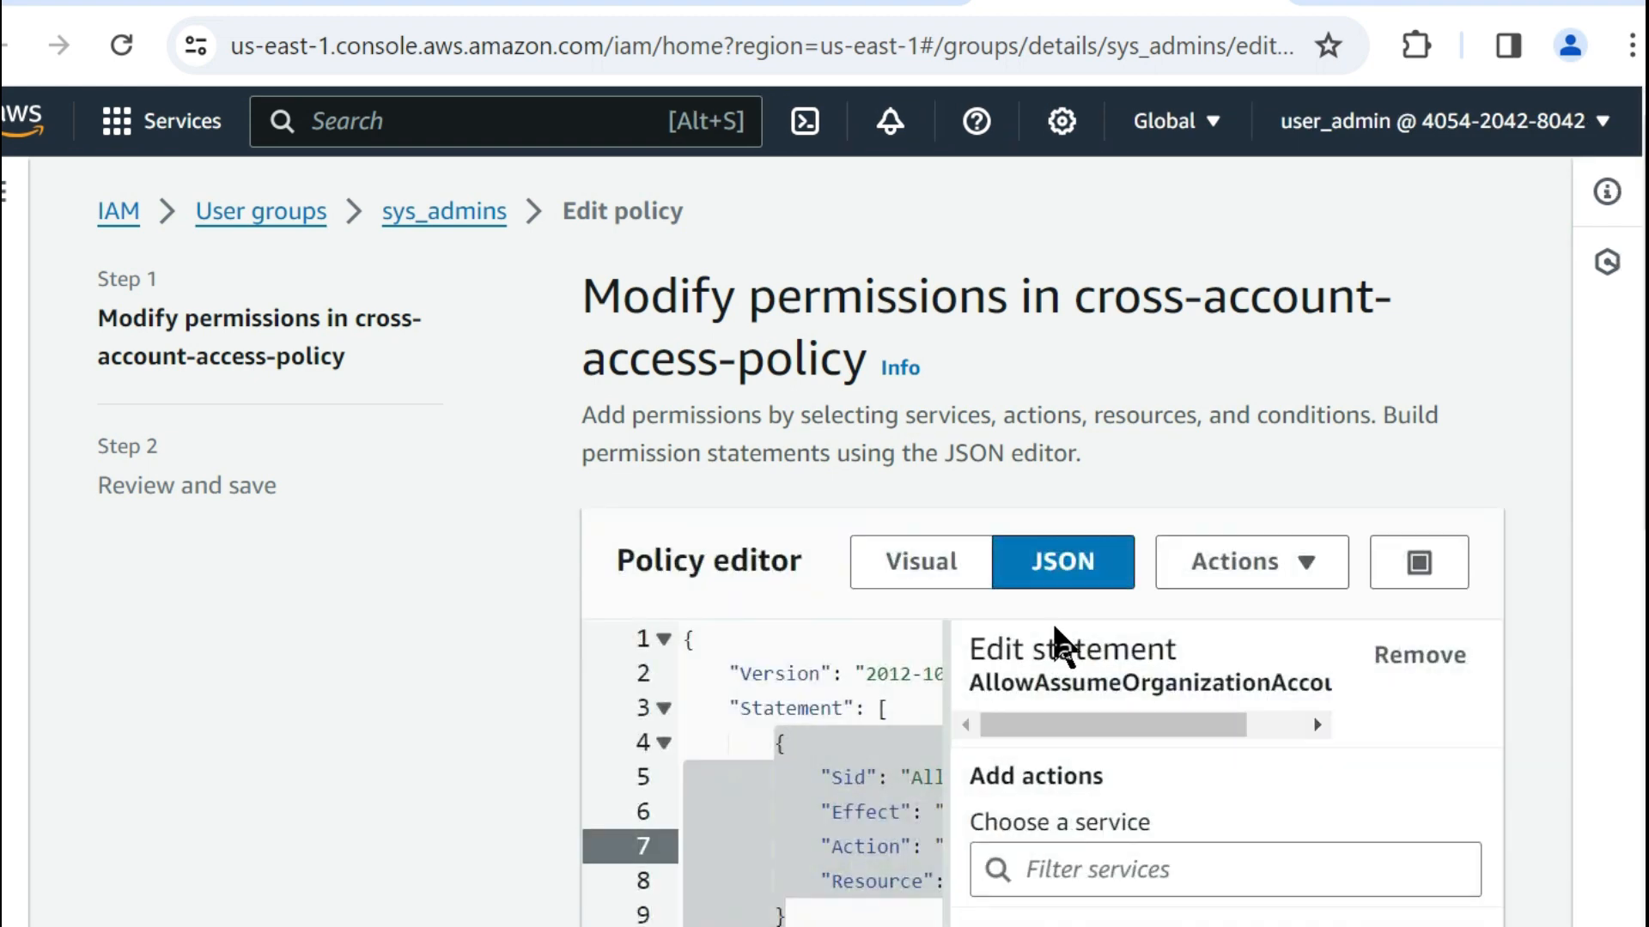
scroll(1057, 650, down, 4)
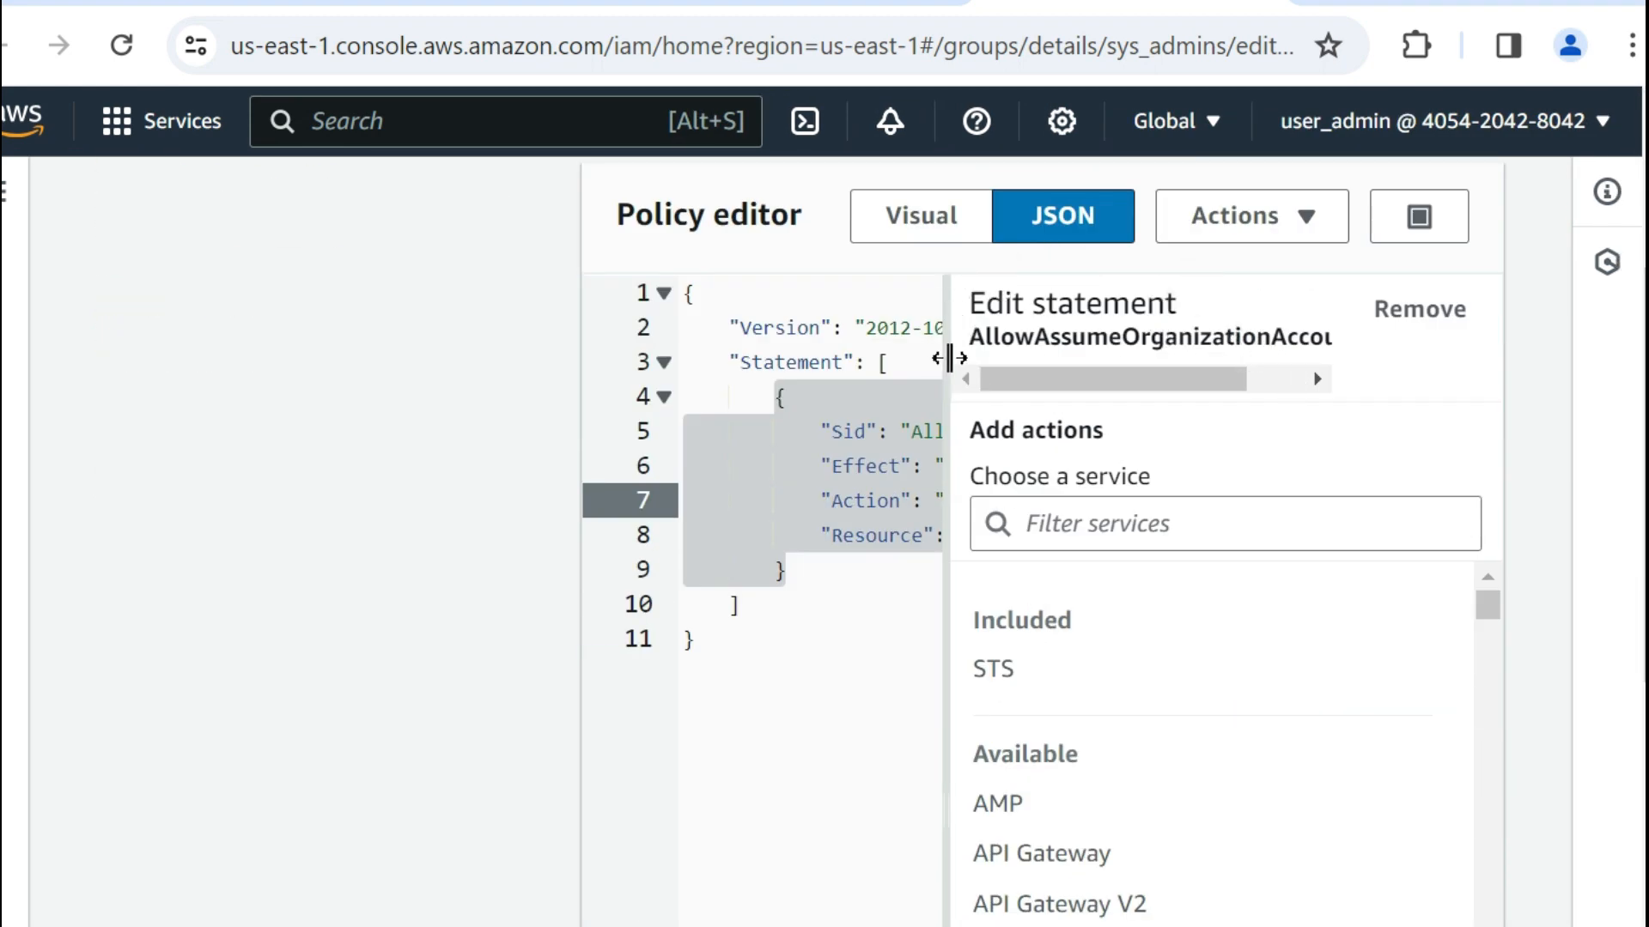
drag(935, 357, 1508, 478)
click(976, 648)
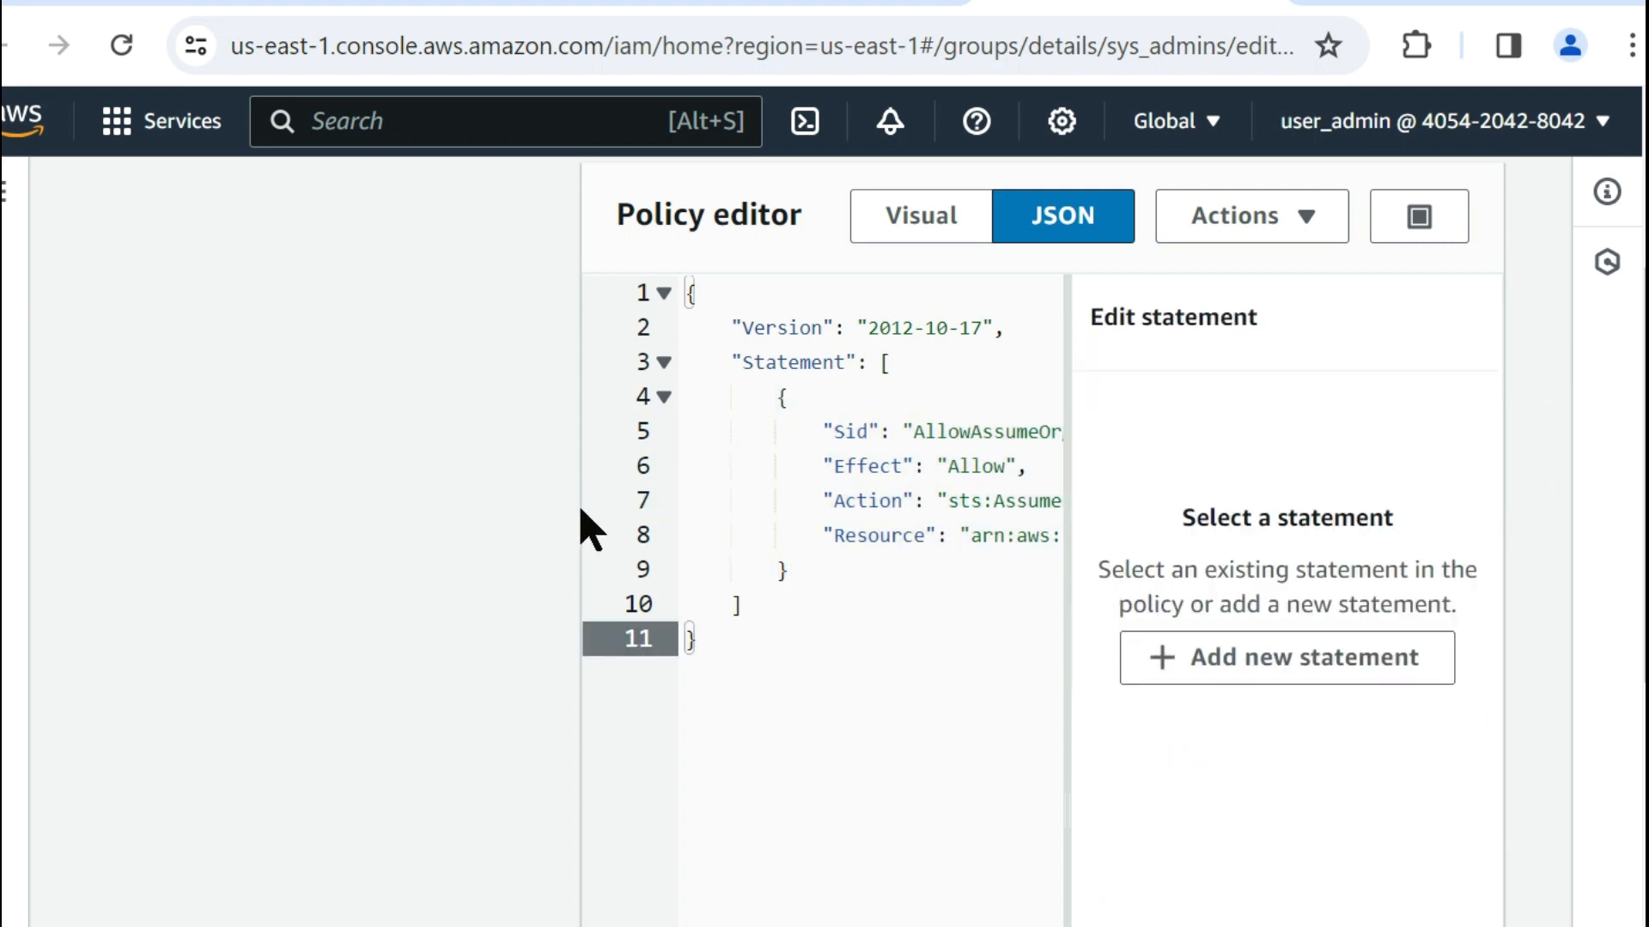
click(934, 593)
scroll(961, 524, up, 4)
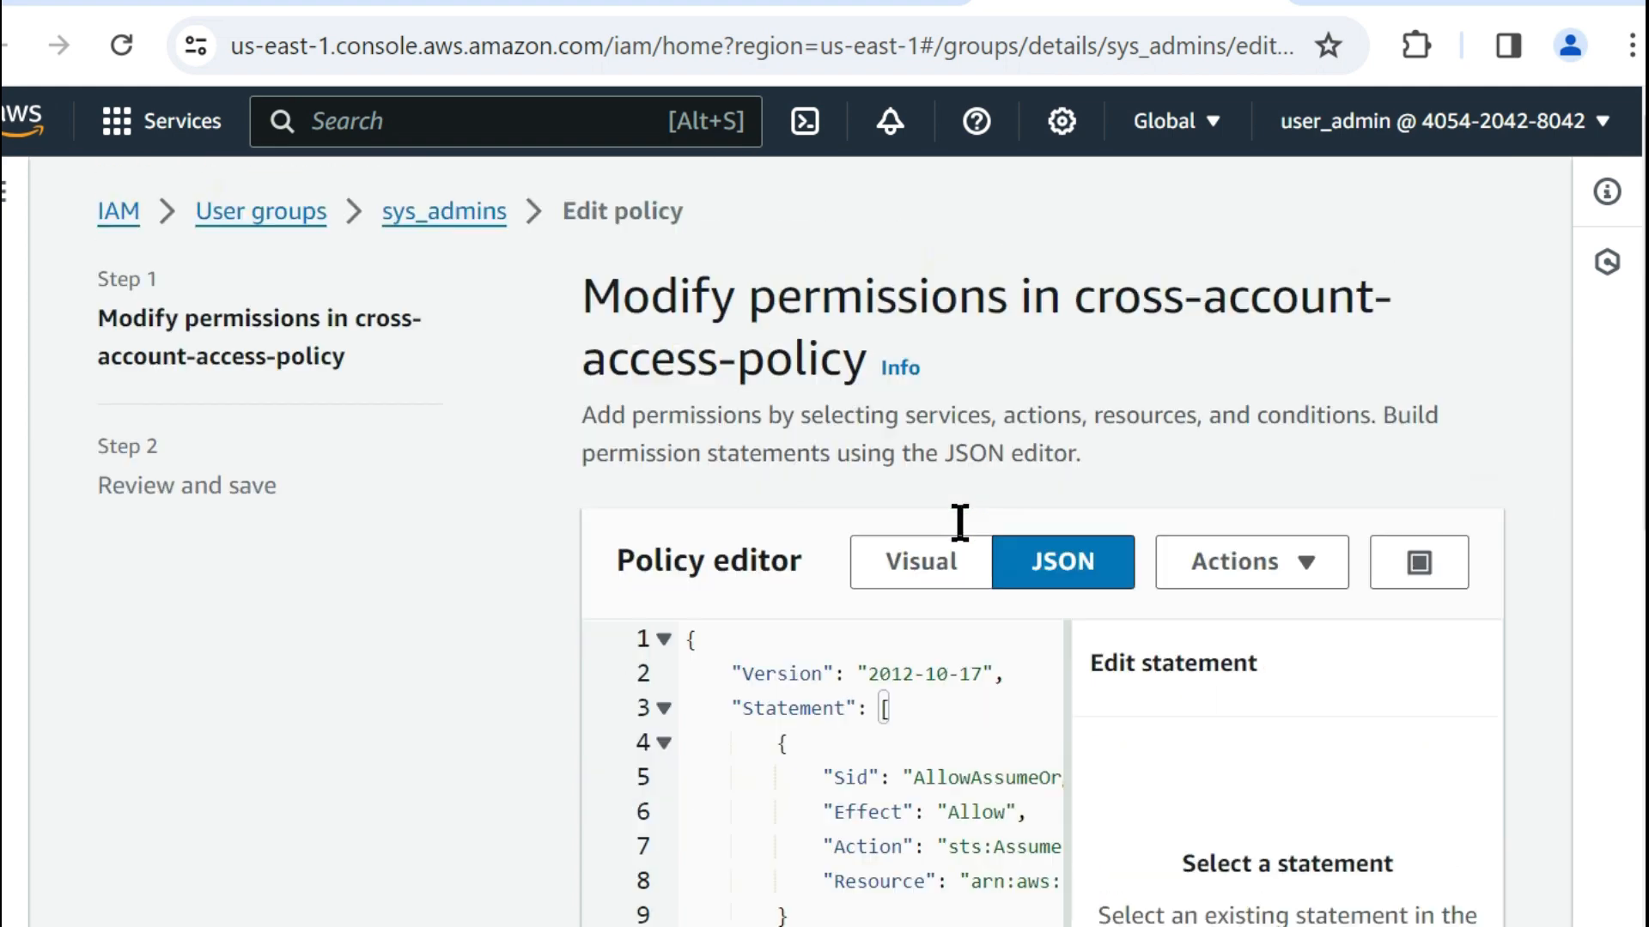
scroll(1202, 608, down, 8)
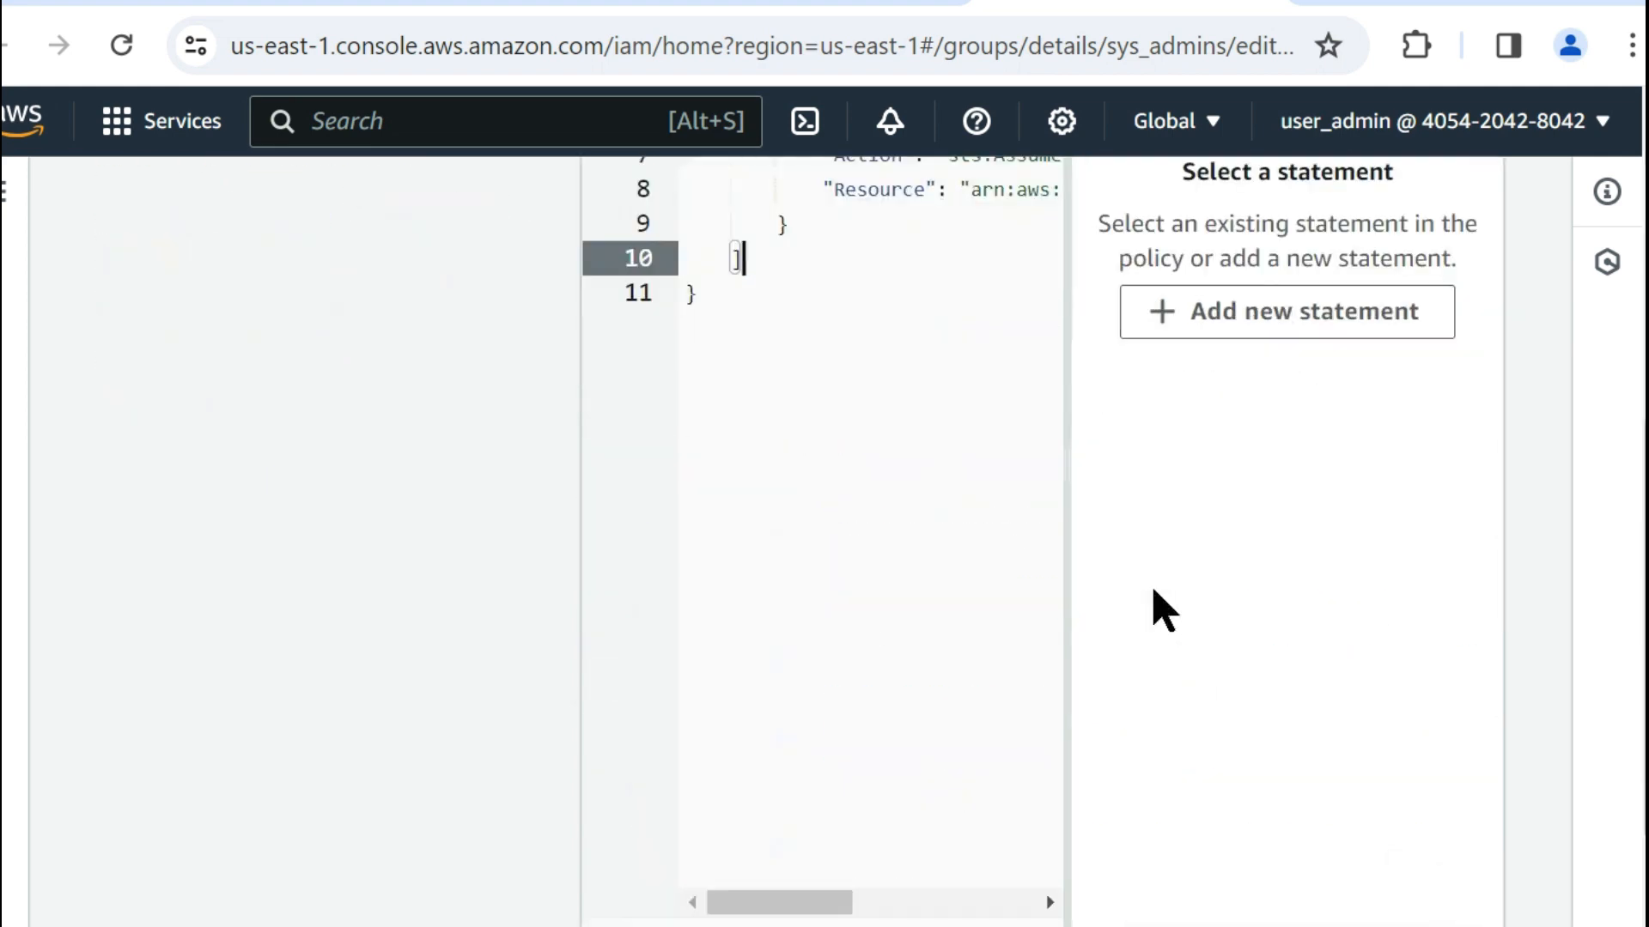
drag(762, 912, 867, 903)
scroll(824, 685, up, 2)
scroll(825, 685, up, 2)
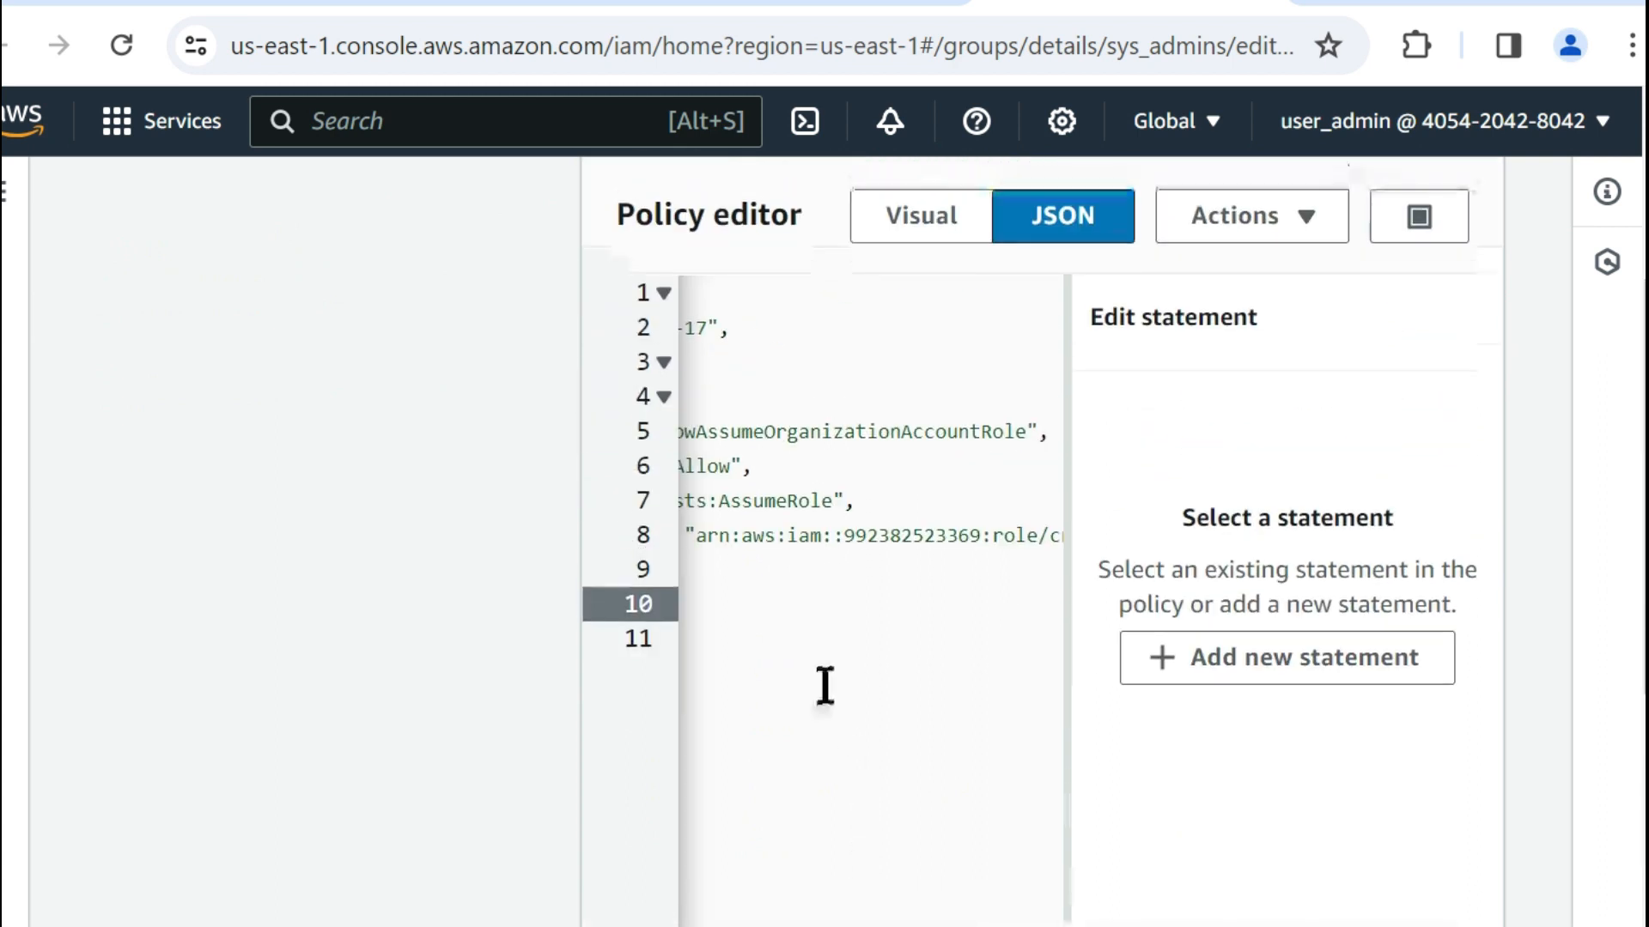
Examine the statement's sts:AssumeRole action and the production account ID within its Resource ARN.
click(768, 497)
double_click(769, 498)
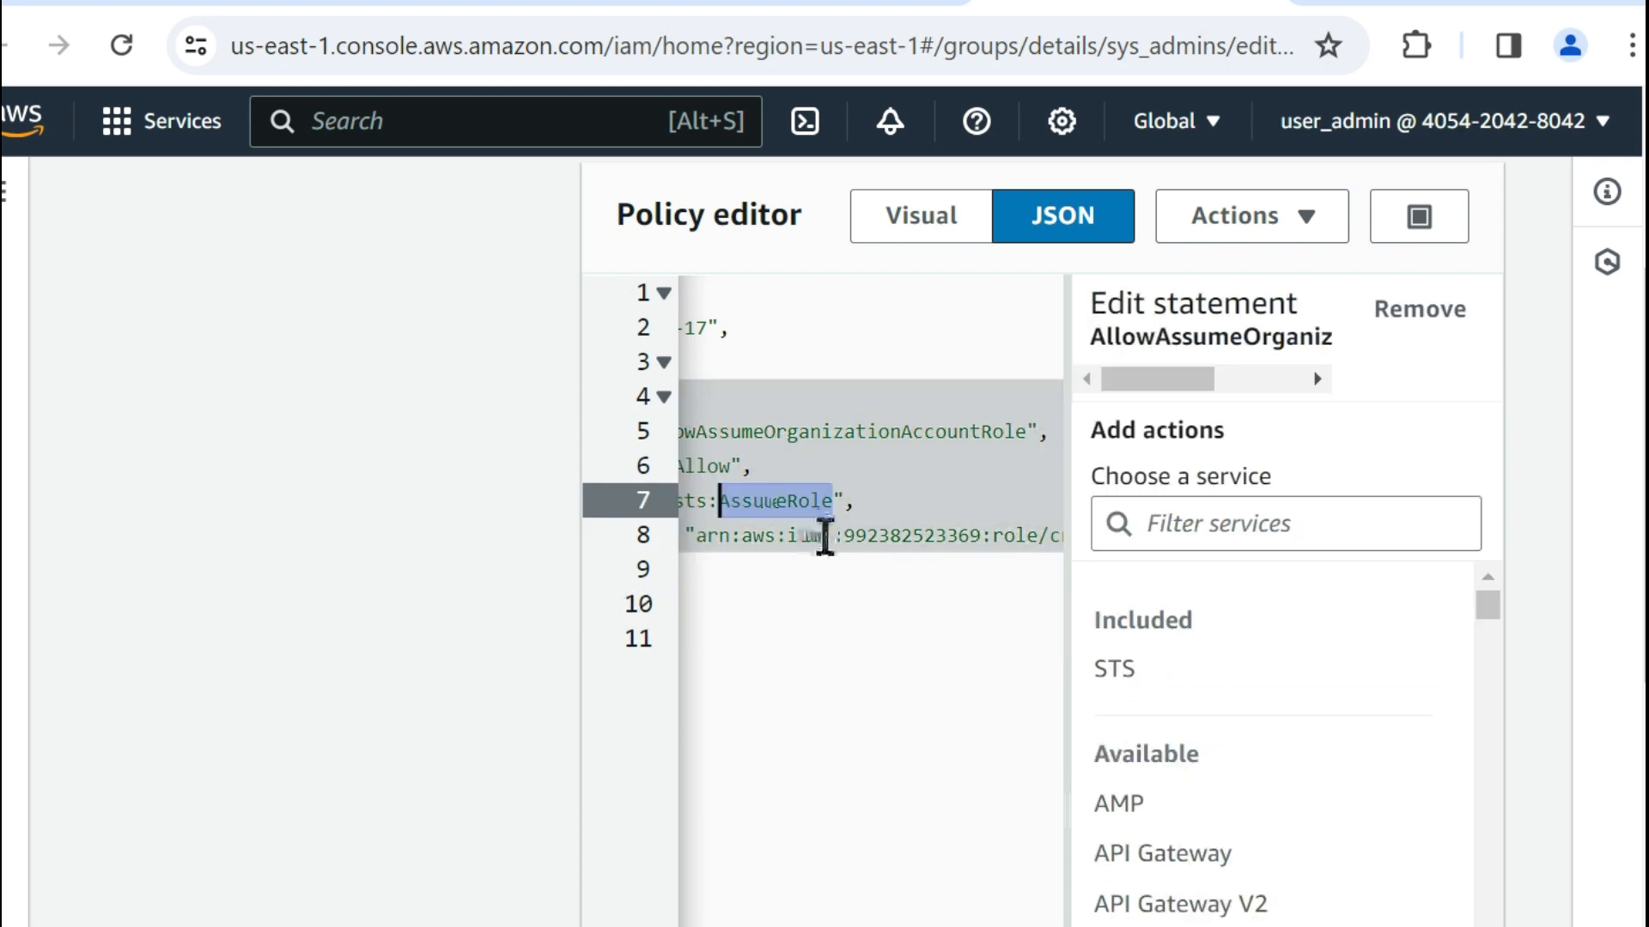
click(868, 535)
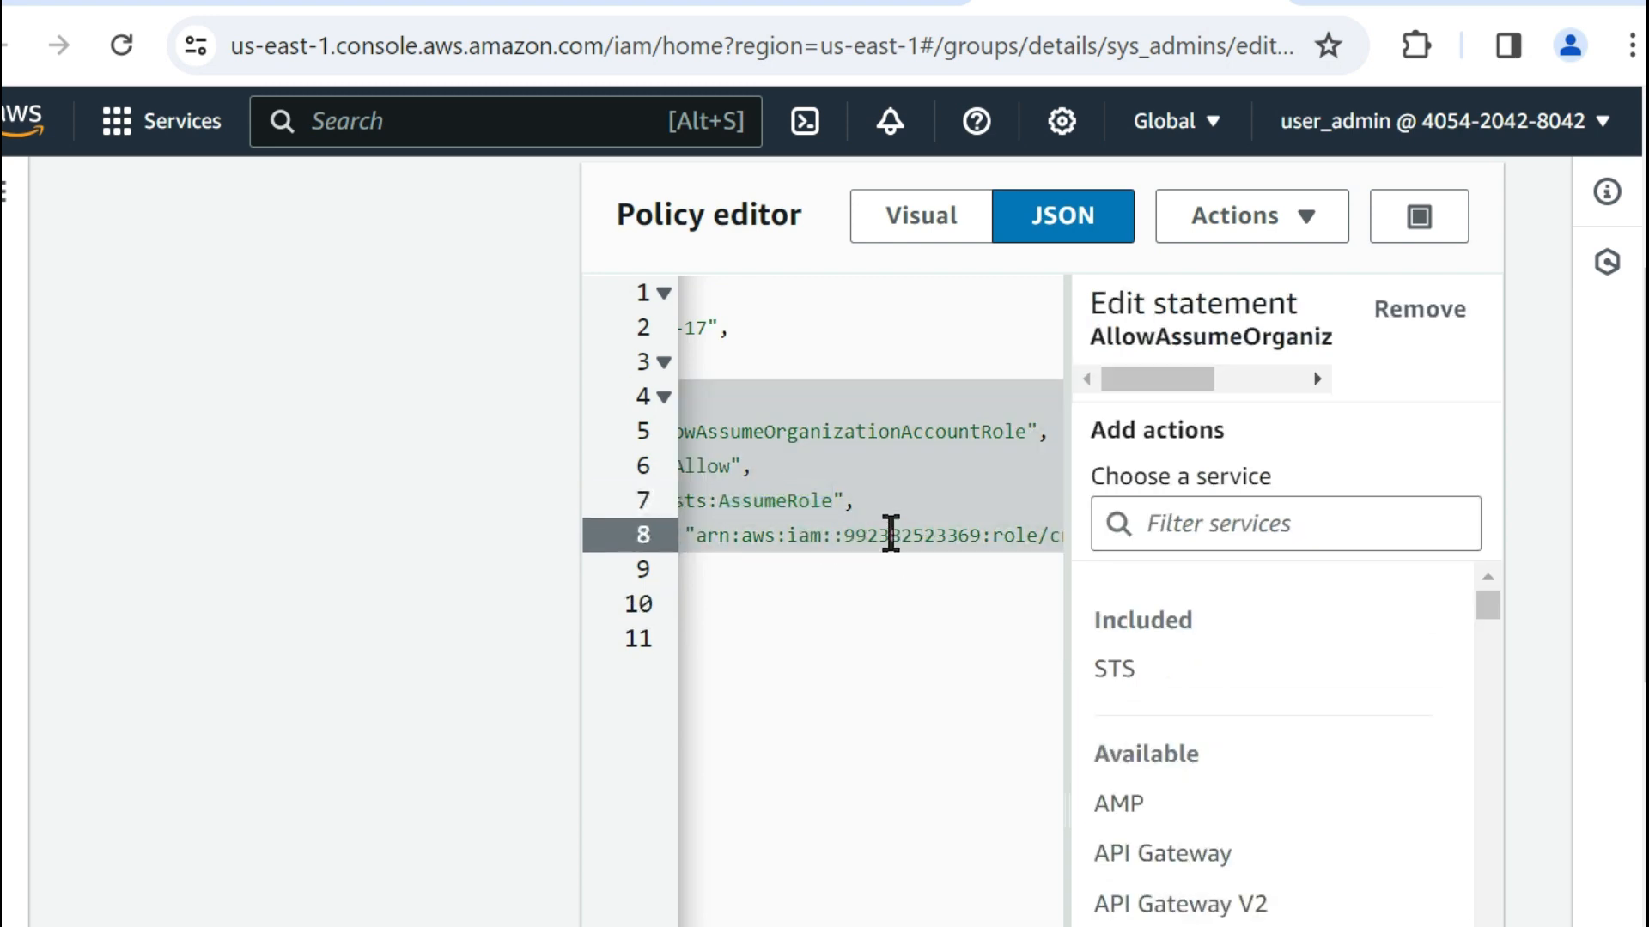
double_click(891, 534)
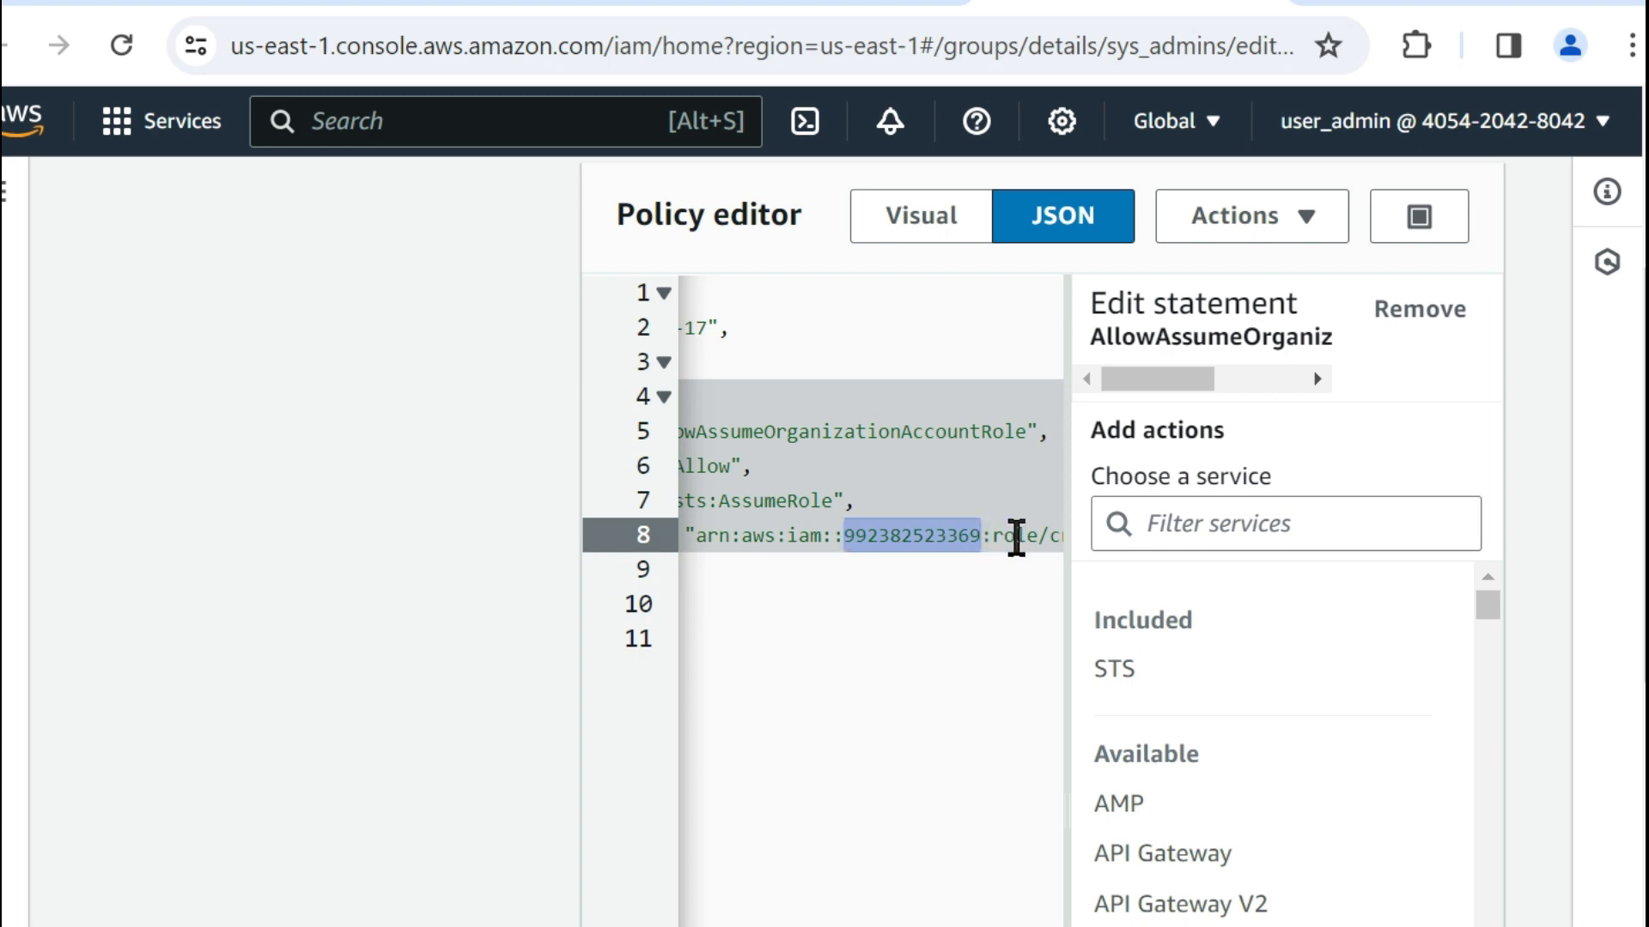
click(913, 535)
scroll(829, 759, down, 2)
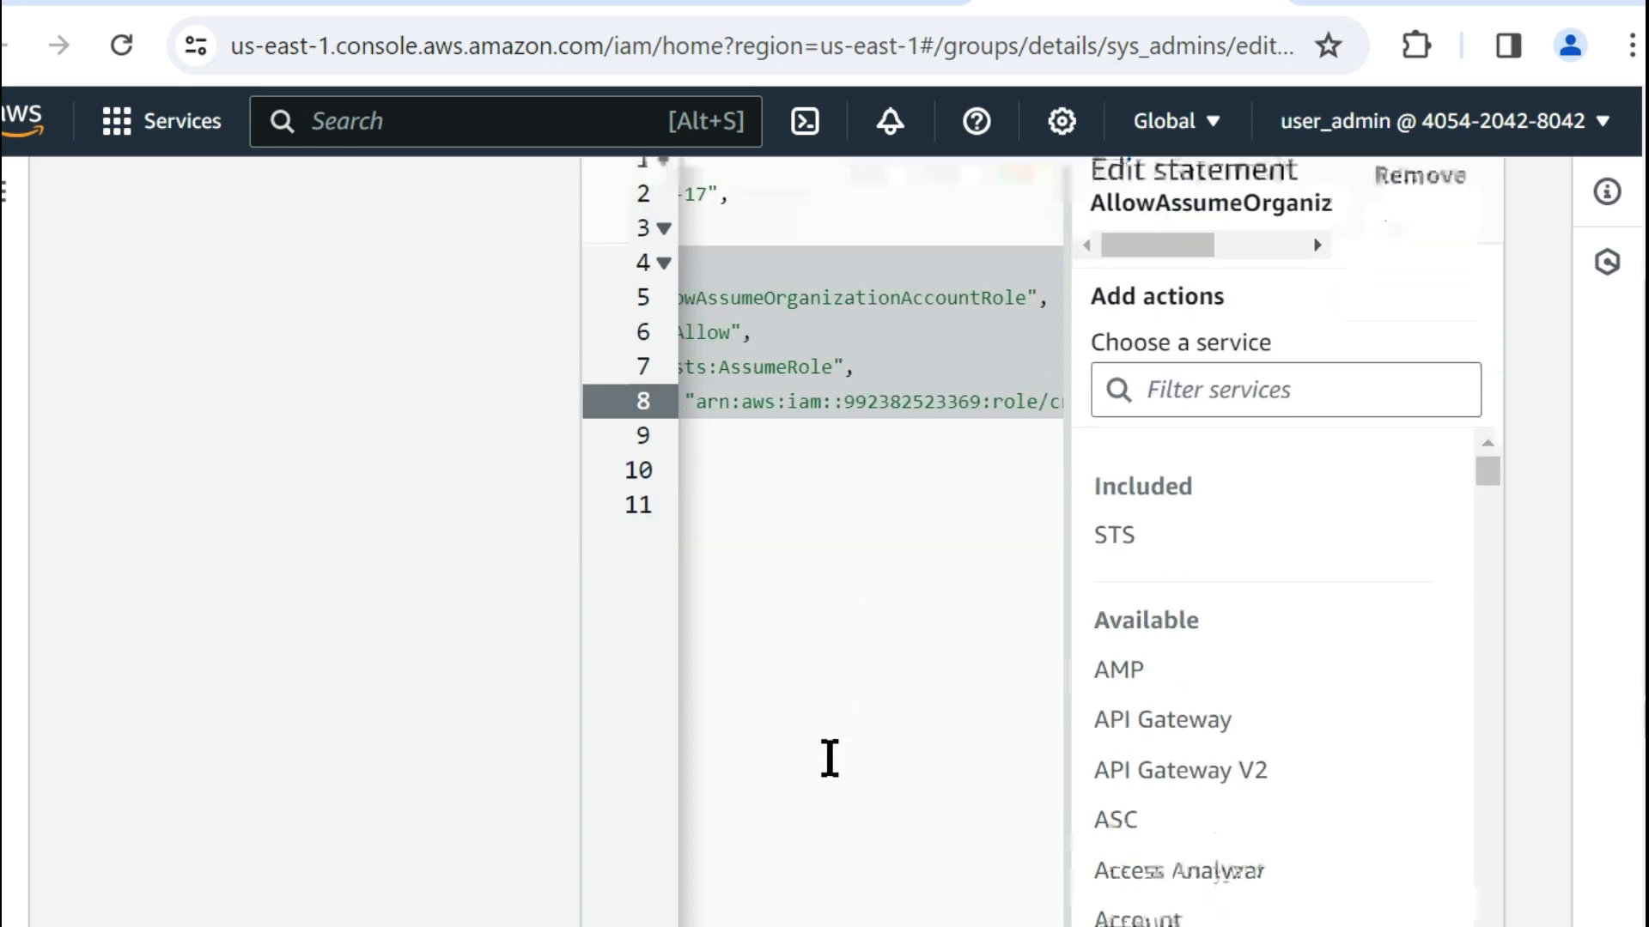
scroll(829, 758, down, 2)
drag(873, 902, 909, 901)
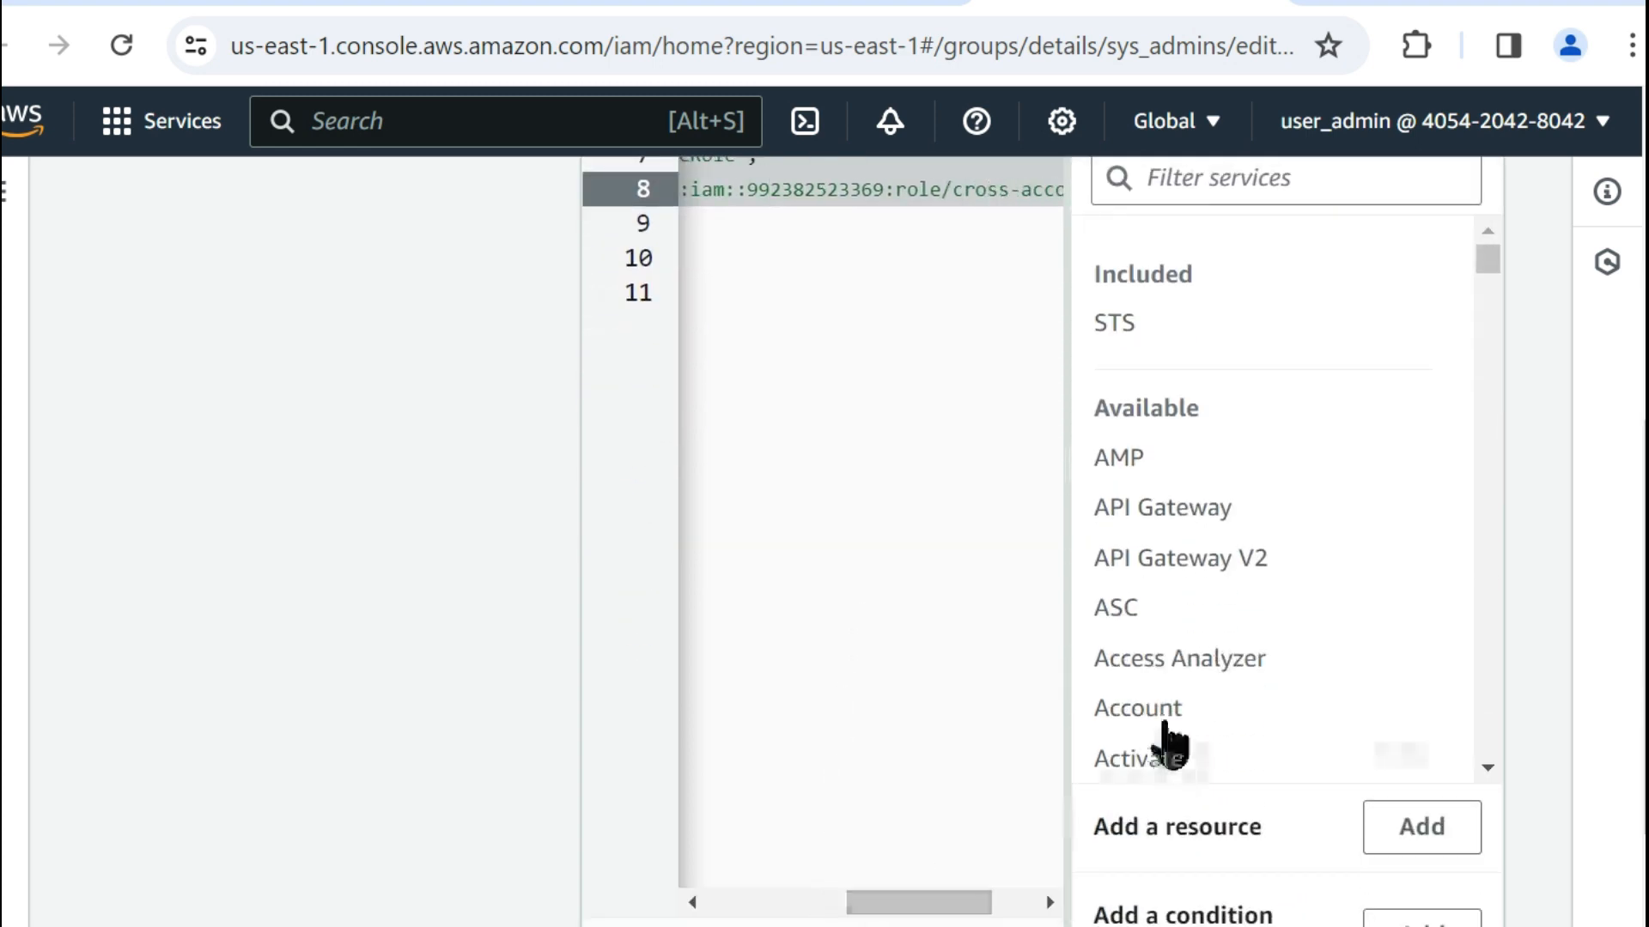
scroll(1172, 730, up, 6)
scroll(1177, 717, down, 9)
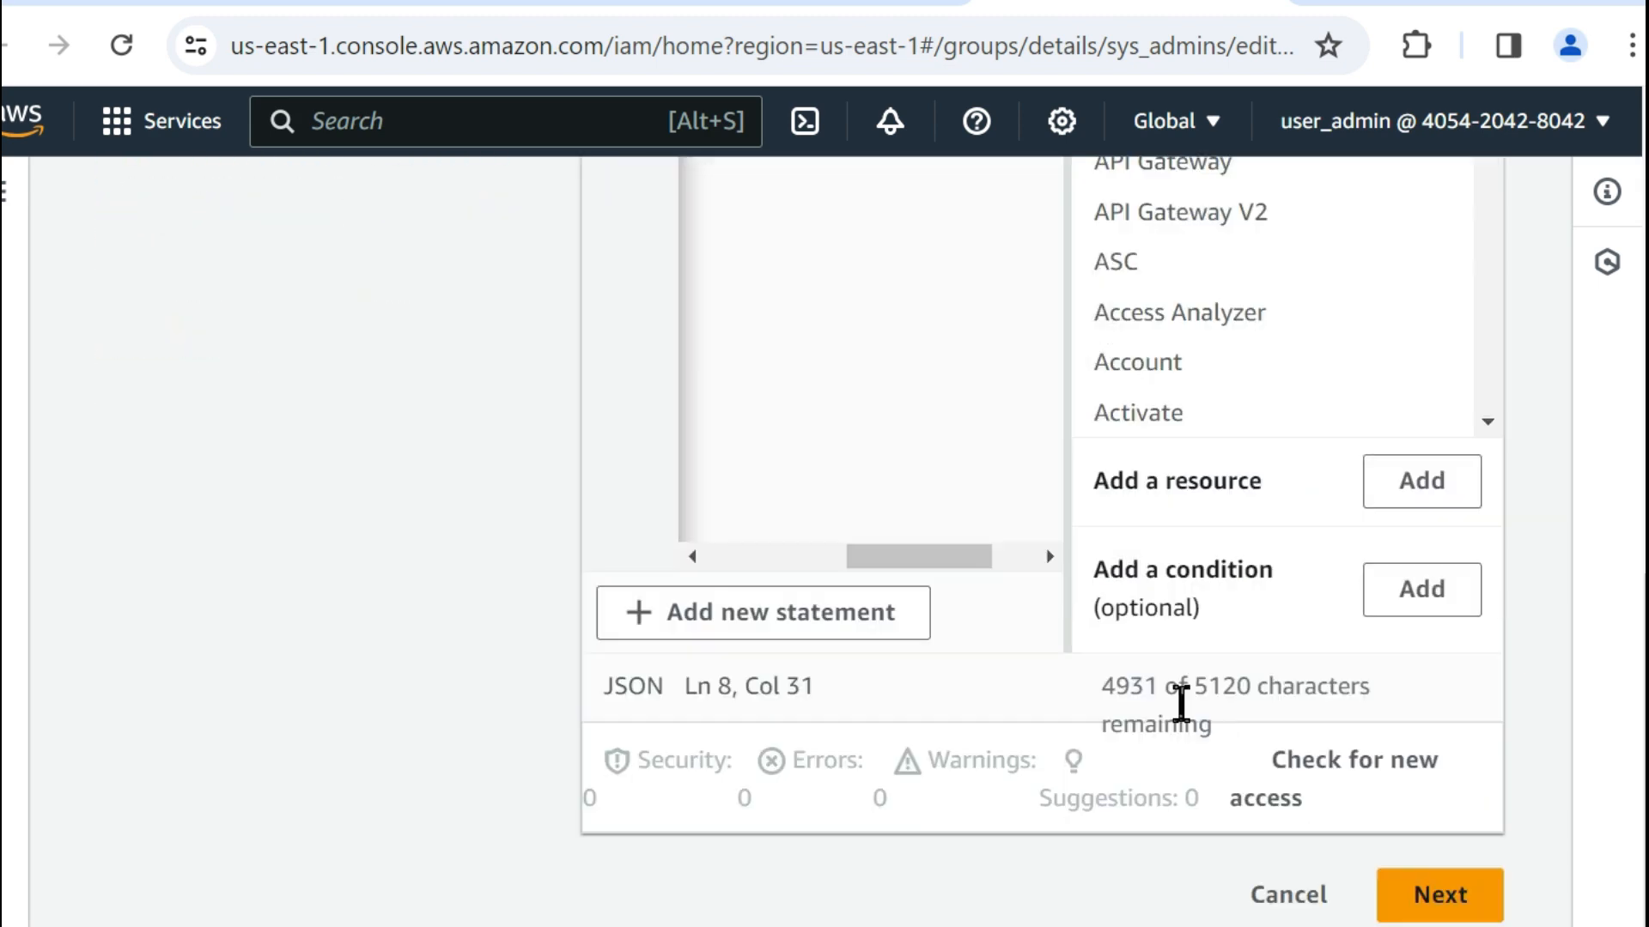
click(1285, 902)
click(1078, 715)
scroll(932, 563, up, 4)
scroll(922, 547, up, 4)
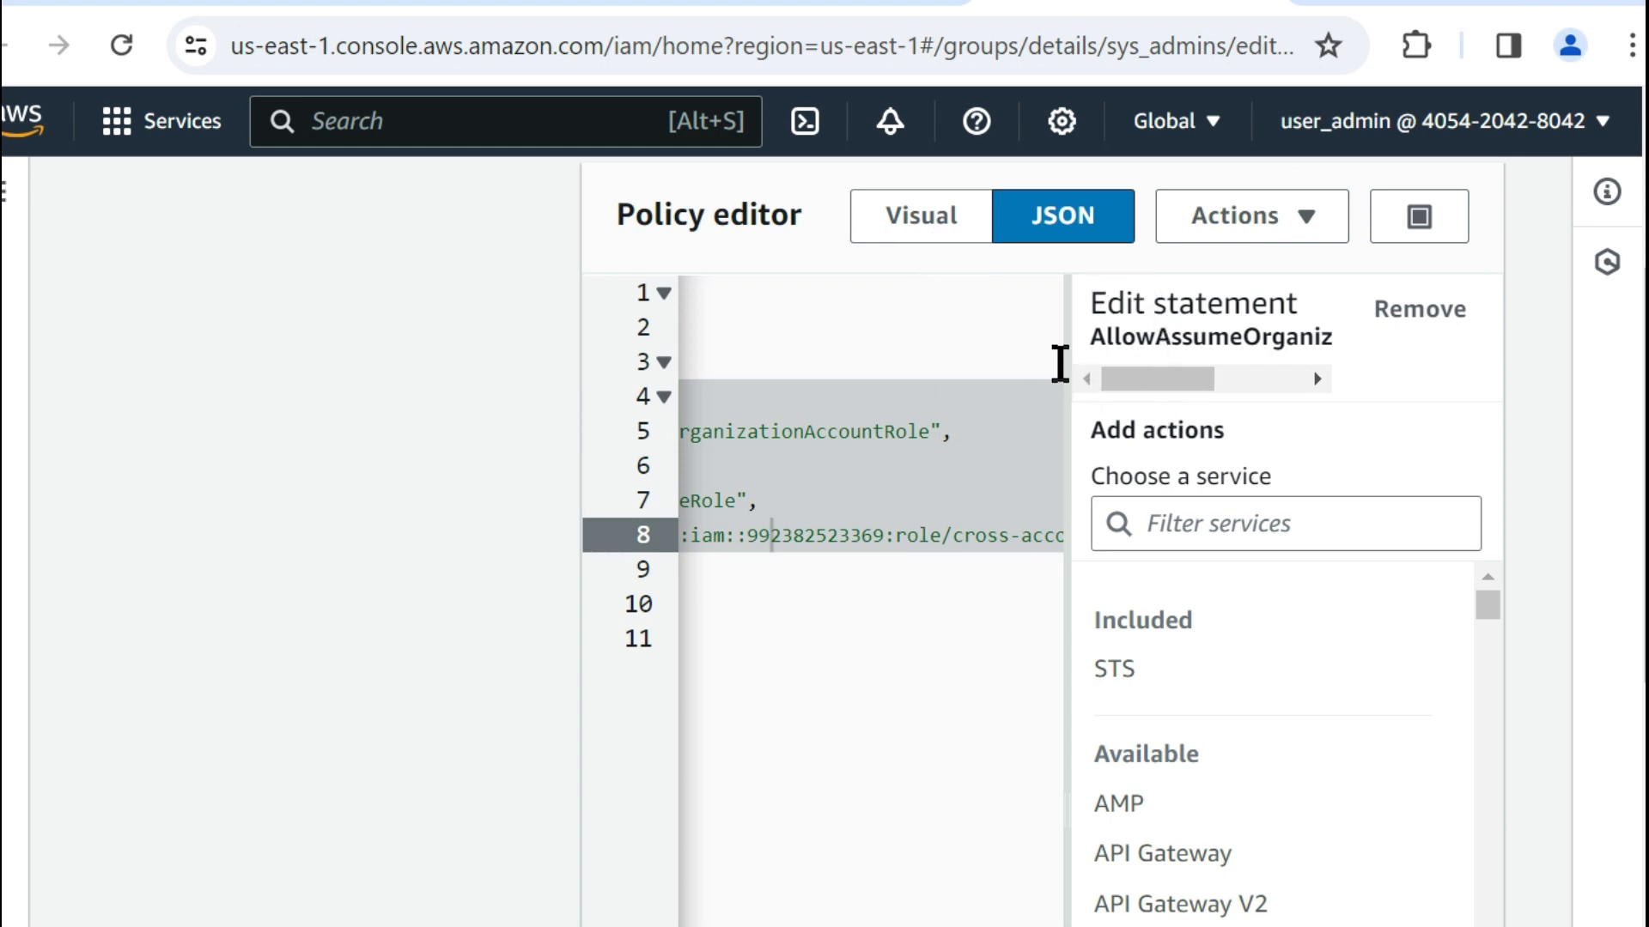
Try to widen the JSON code pane further, then view the policy in Visual mode and return to JSON.
drag(1080, 364, 1214, 471)
click(884, 499)
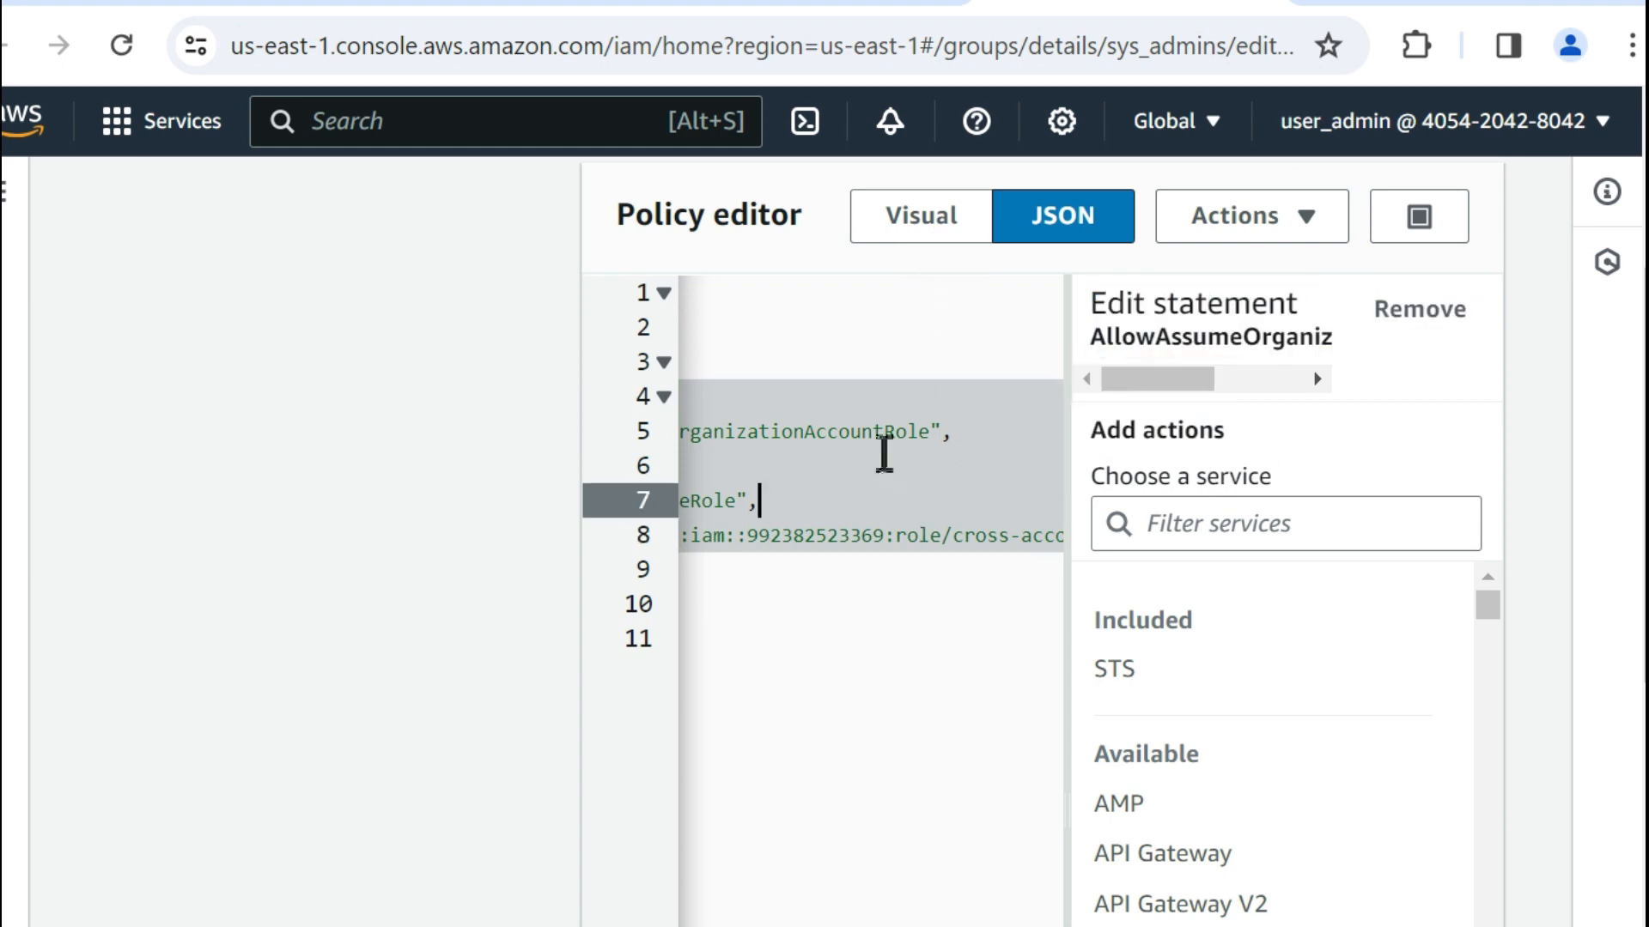
click(895, 228)
scroll(1133, 601, down, 2)
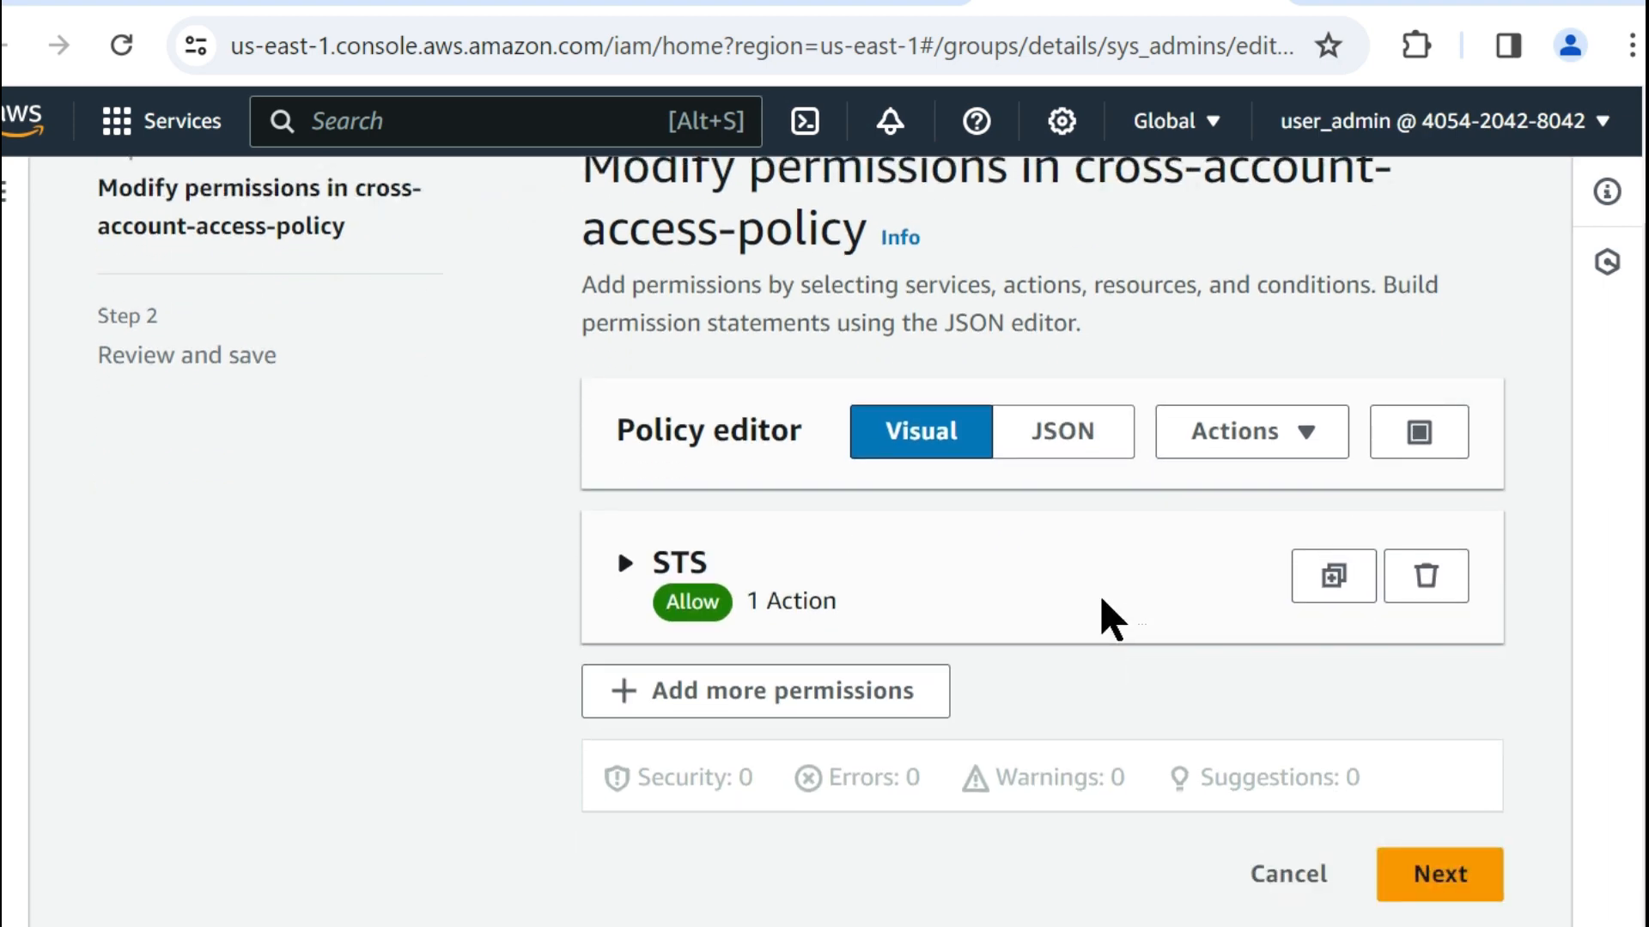
click(1101, 433)
scroll(1060, 589, down, 5)
click(884, 550)
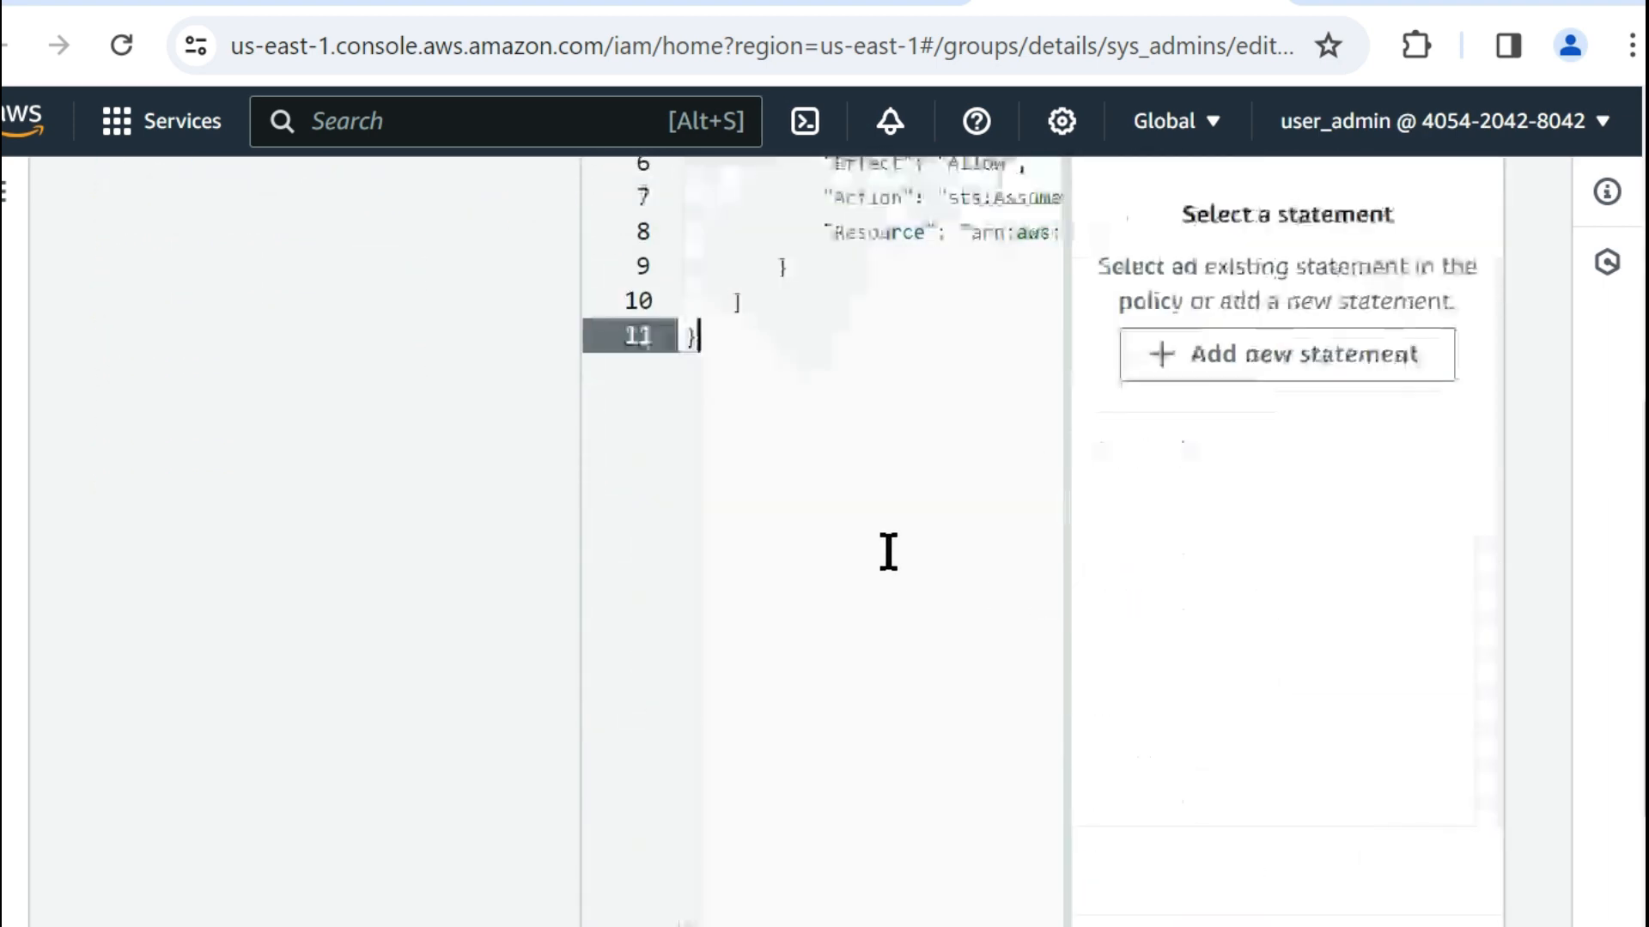
Inspect the end of the Resource ARN, checking the account ID and the cross-account-role name.
scroll(888, 550, up, 4)
scroll(802, 758, down, 4)
scroll(805, 769, down, 5)
drag(824, 600, 996, 606)
scroll(864, 467, up, 5)
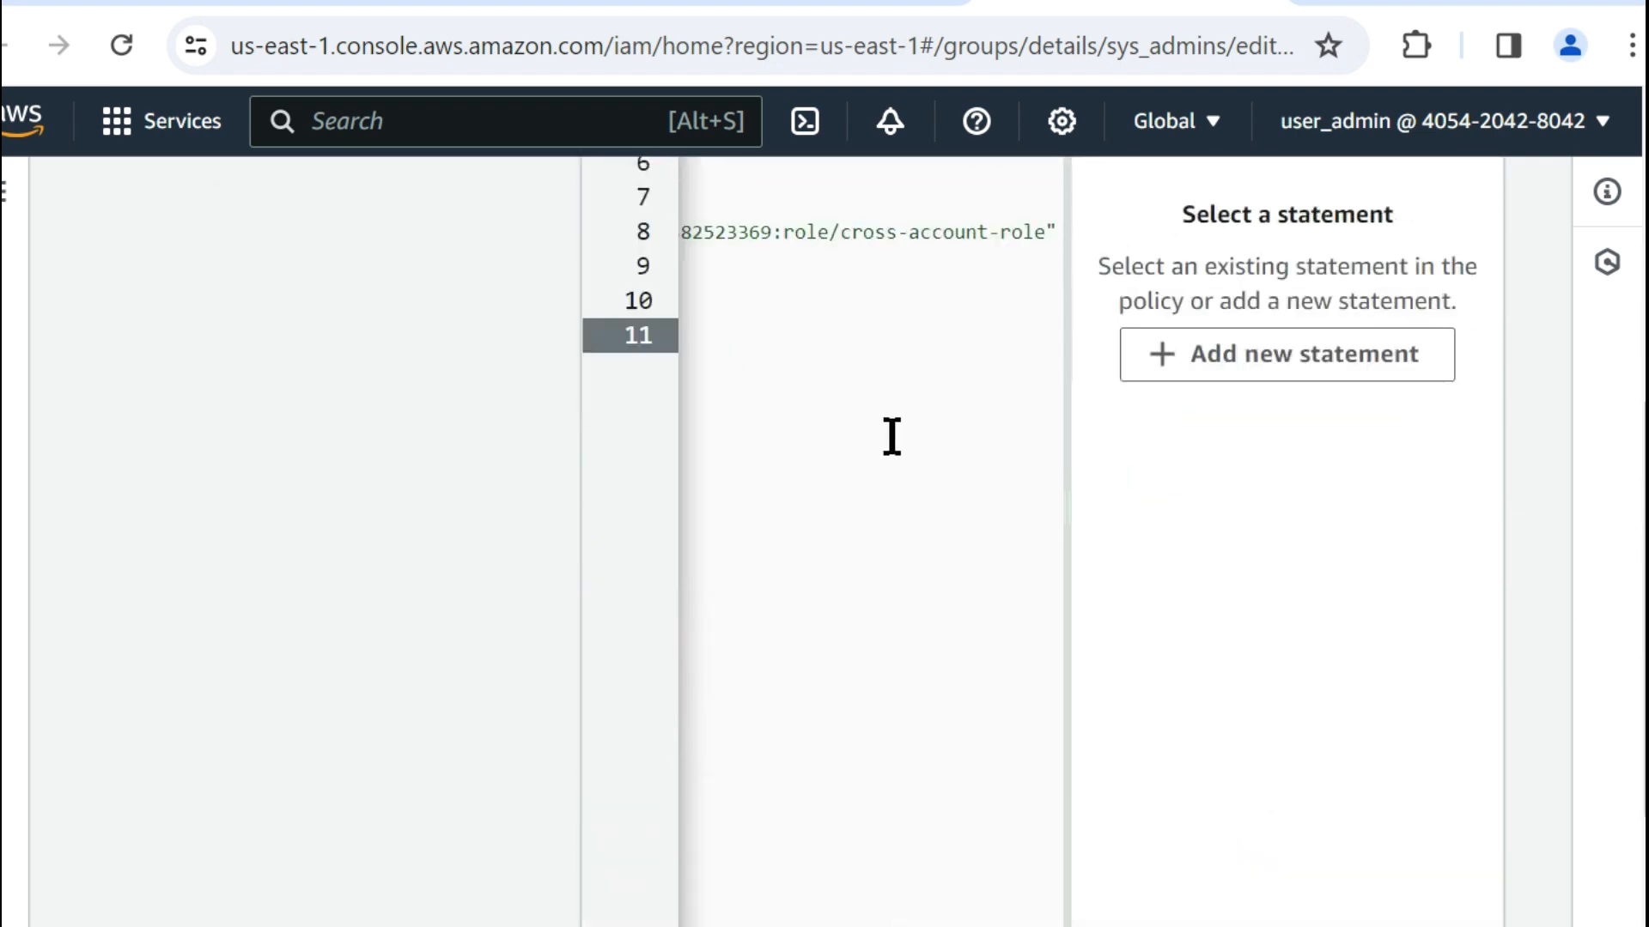
double_click(739, 230)
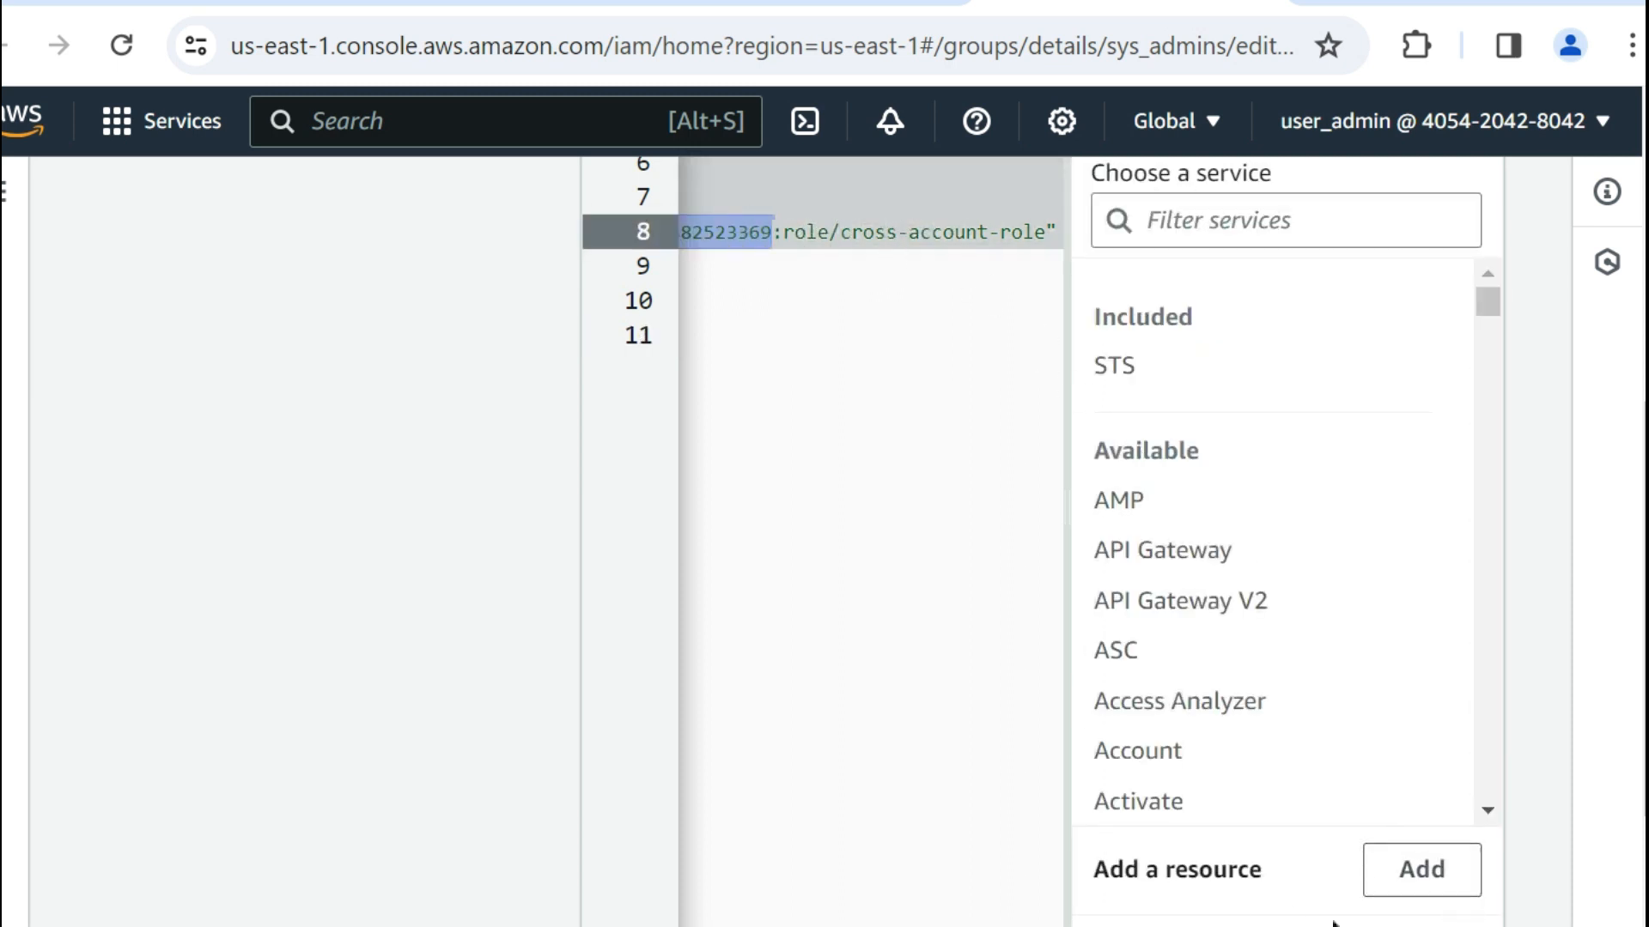
click(994, 780)
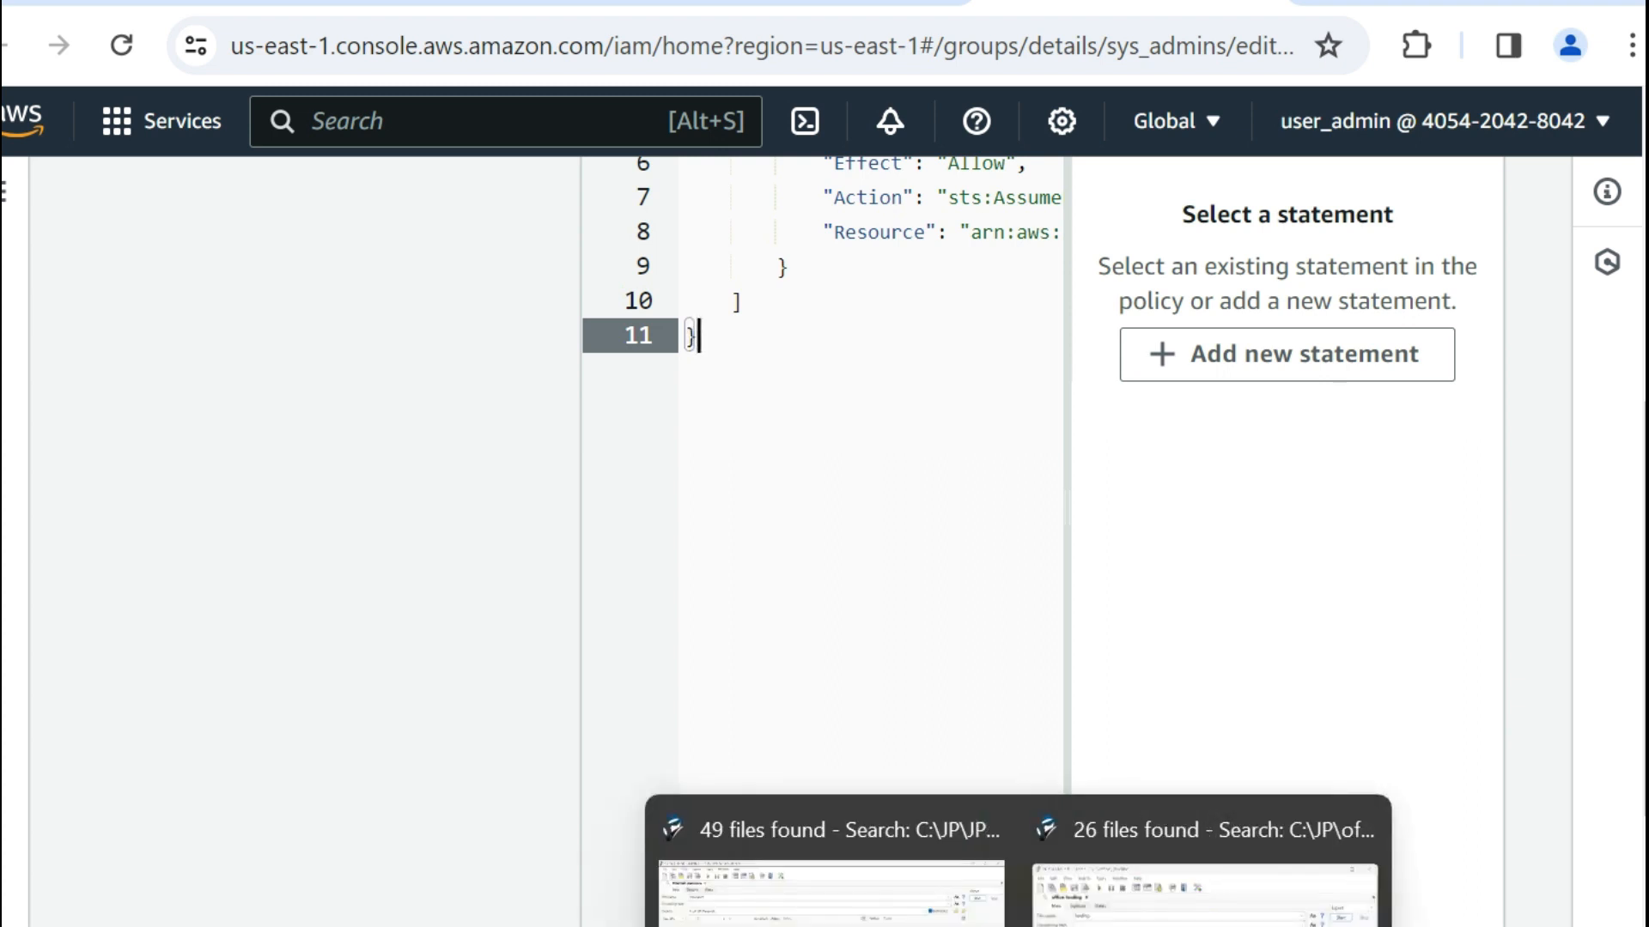
Switch to the Cloud9 notes and review the section on configuring the AWS profile crossAccountProd.
click(558, 867)
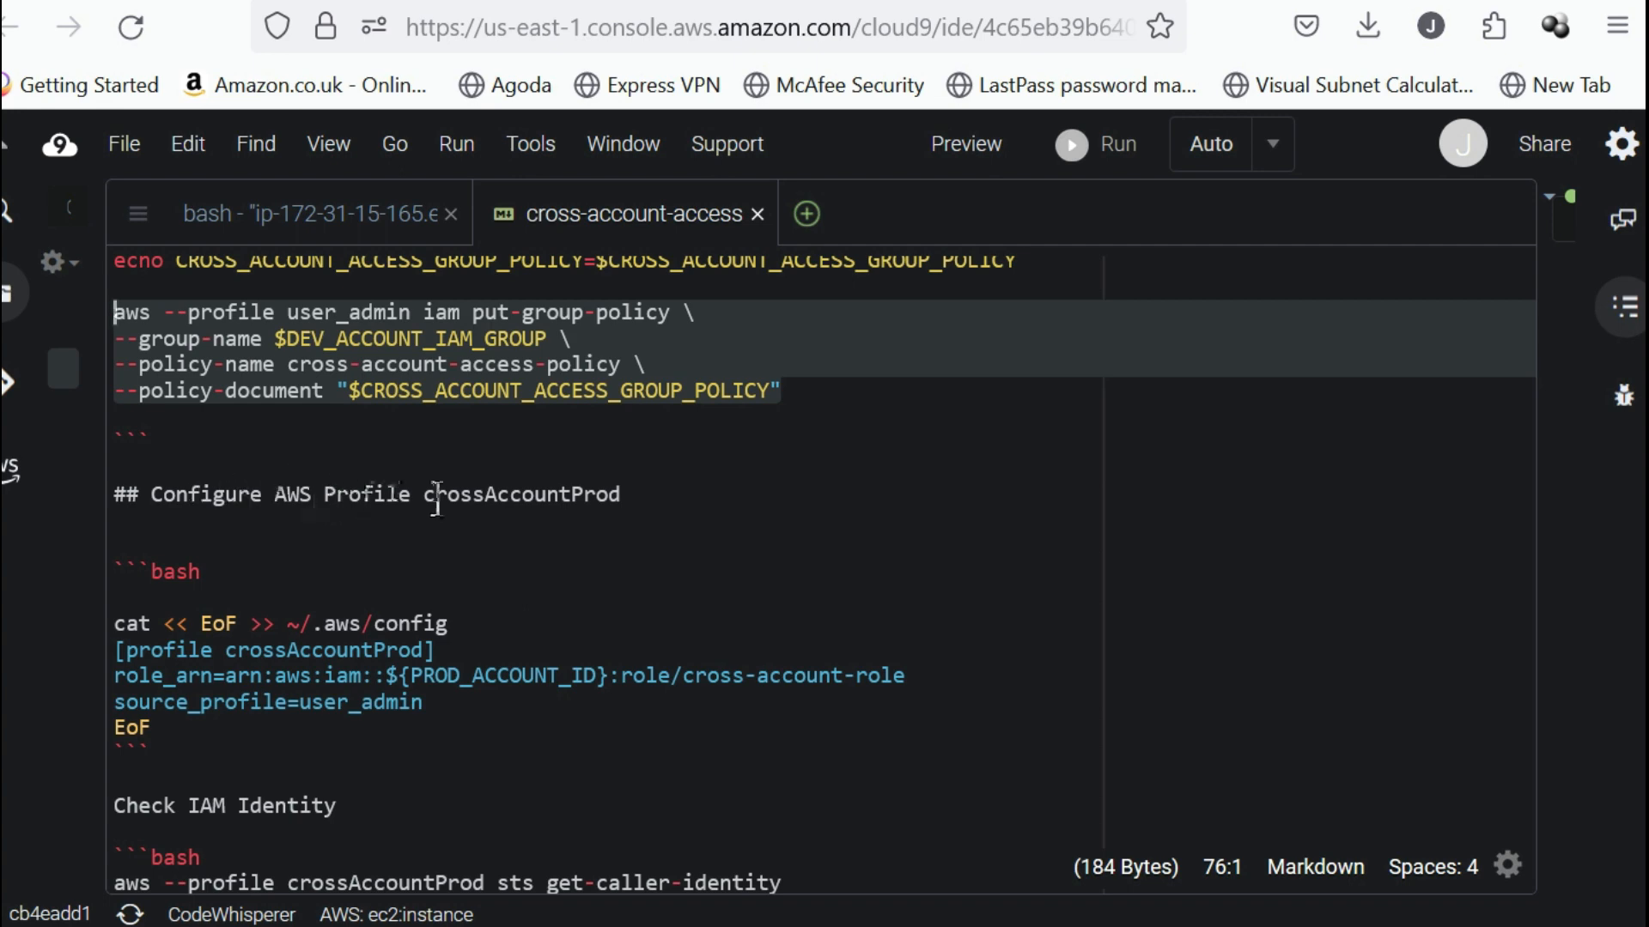
double_click(542, 491)
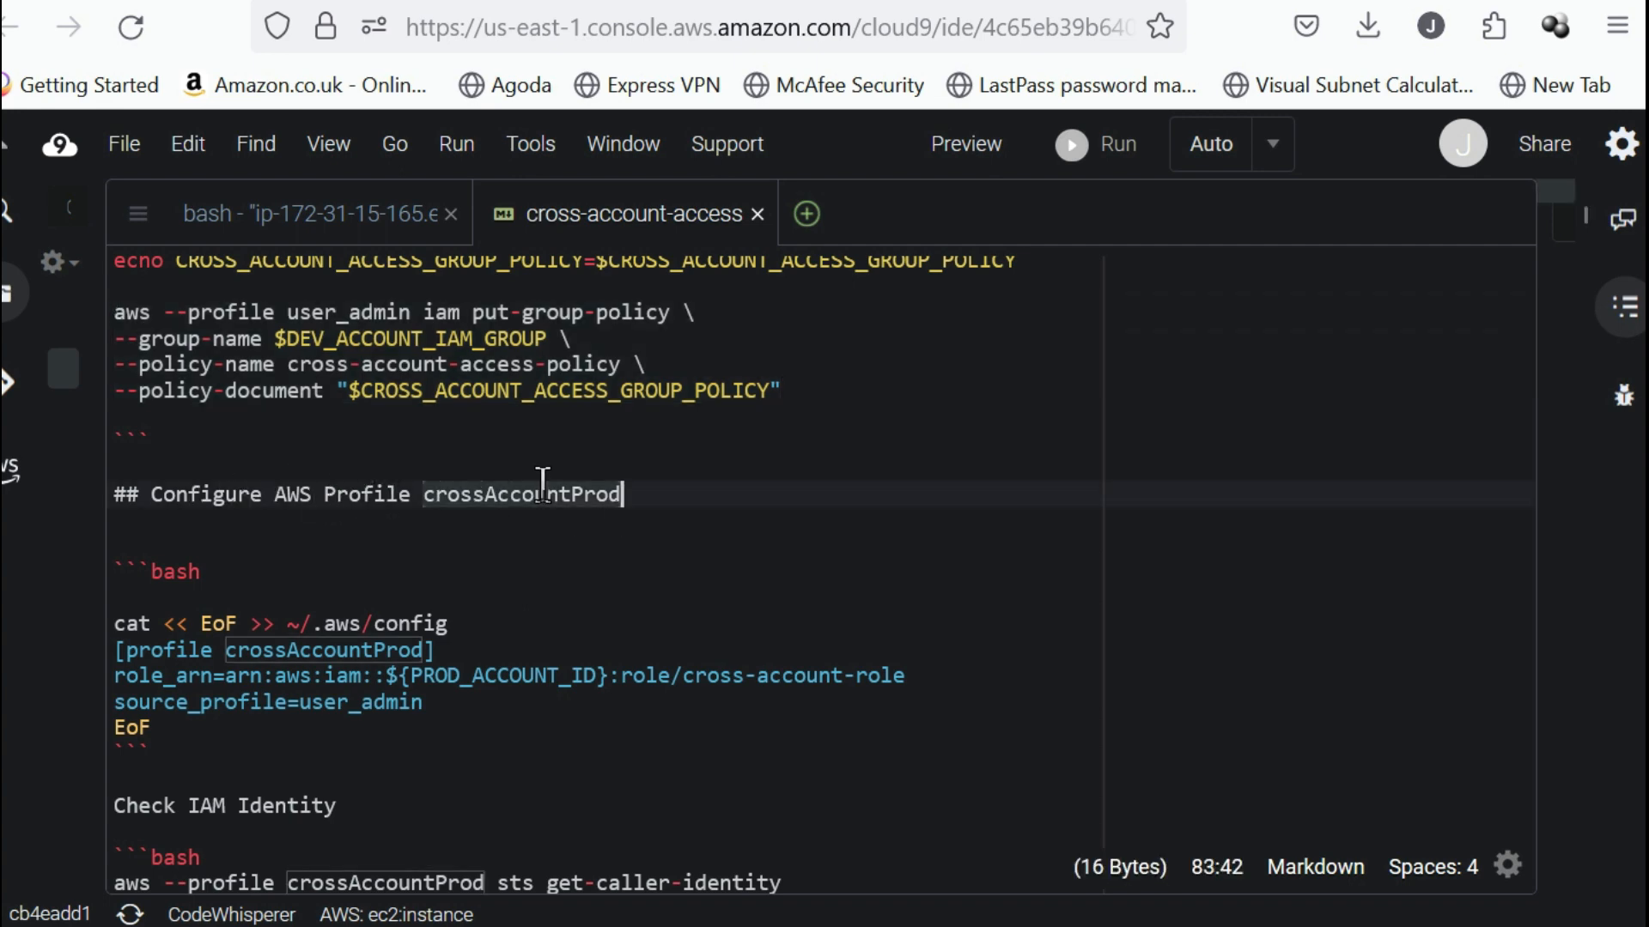
scroll(739, 566, down, 2)
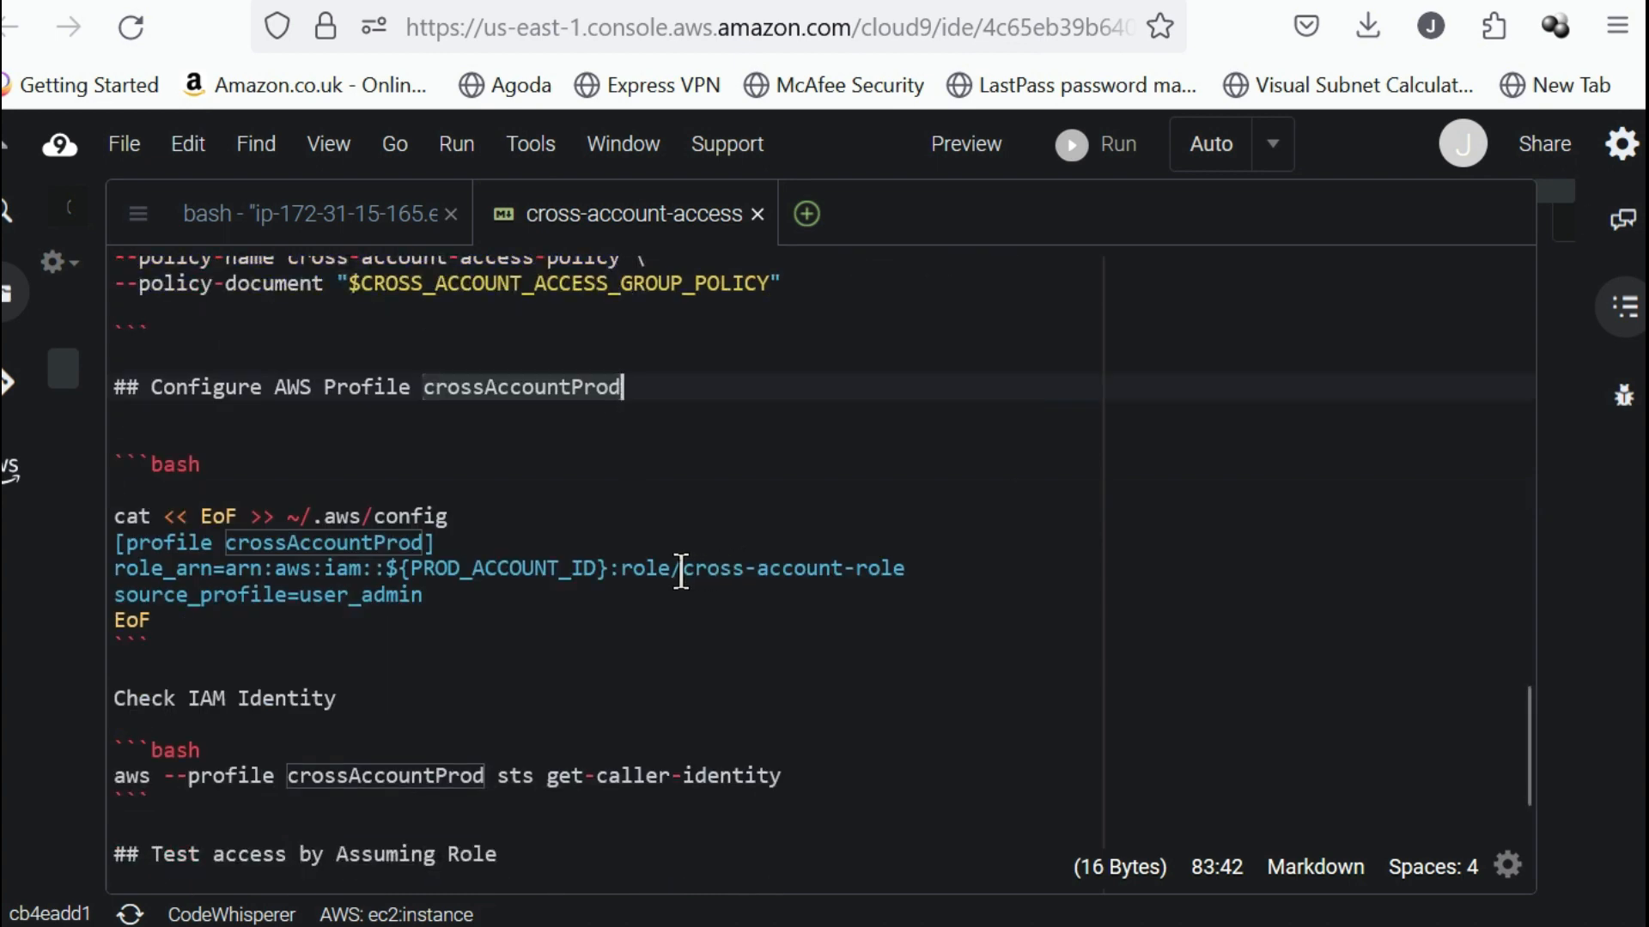
scroll(680, 571, up, 4)
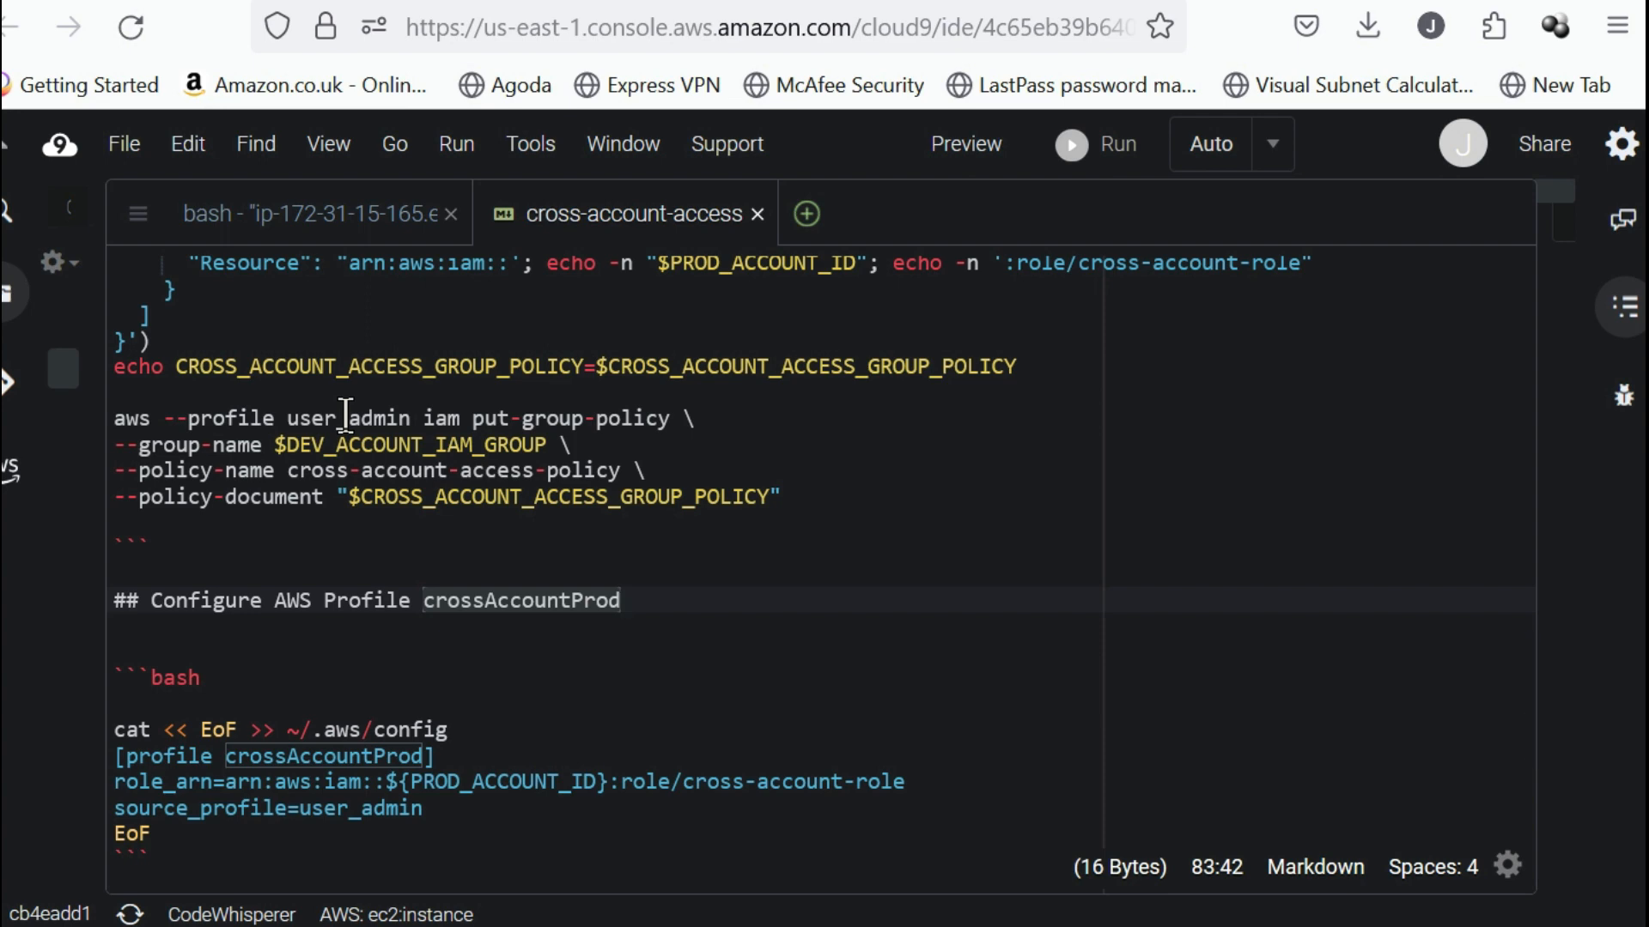
scroll(376, 459, down, 2)
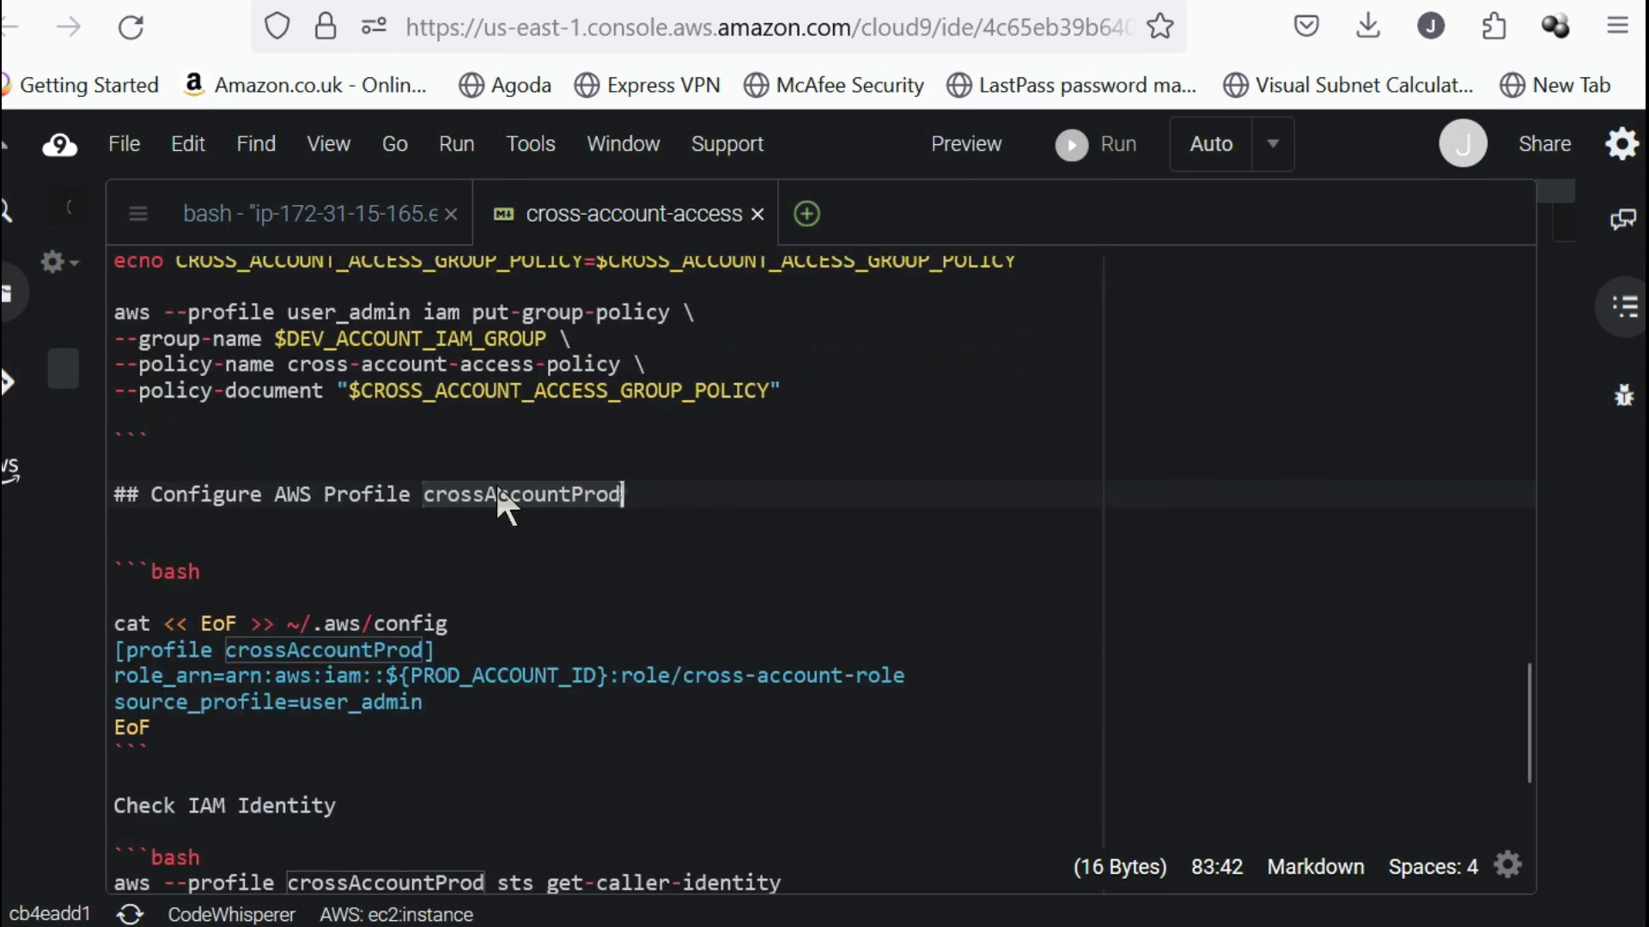
Examine the crossAccountProd profile's role_arn and source_profile=user_admin lines and the block that appends them to ~/.aws/config.
double_click(320, 650)
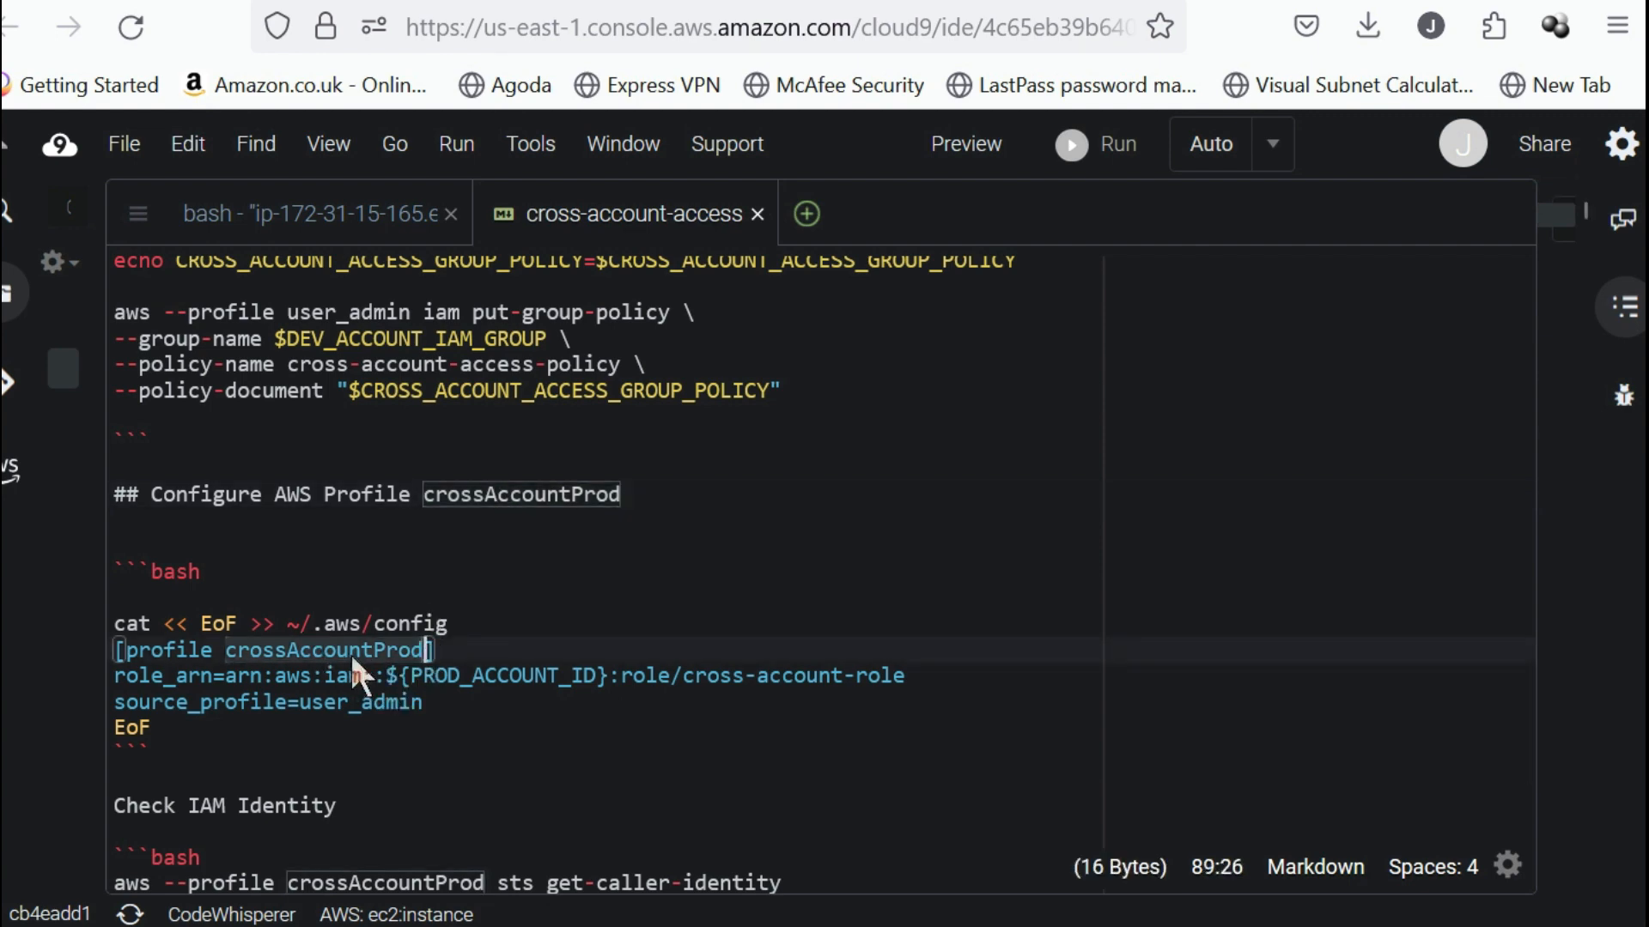
click(190, 679)
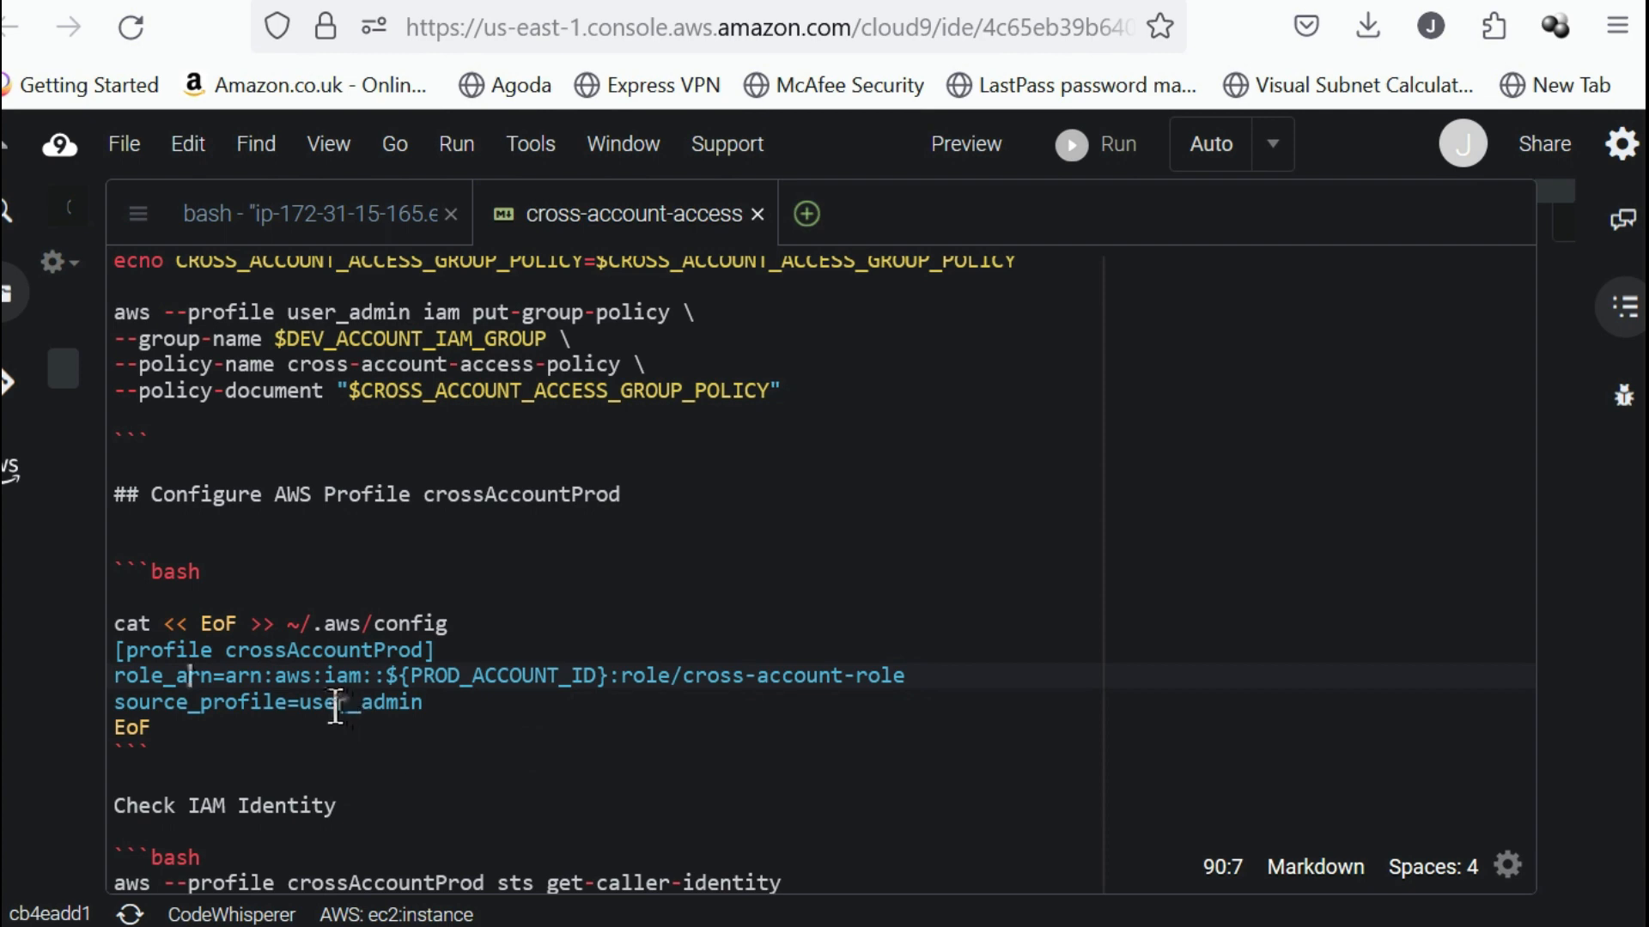
double_click(357, 703)
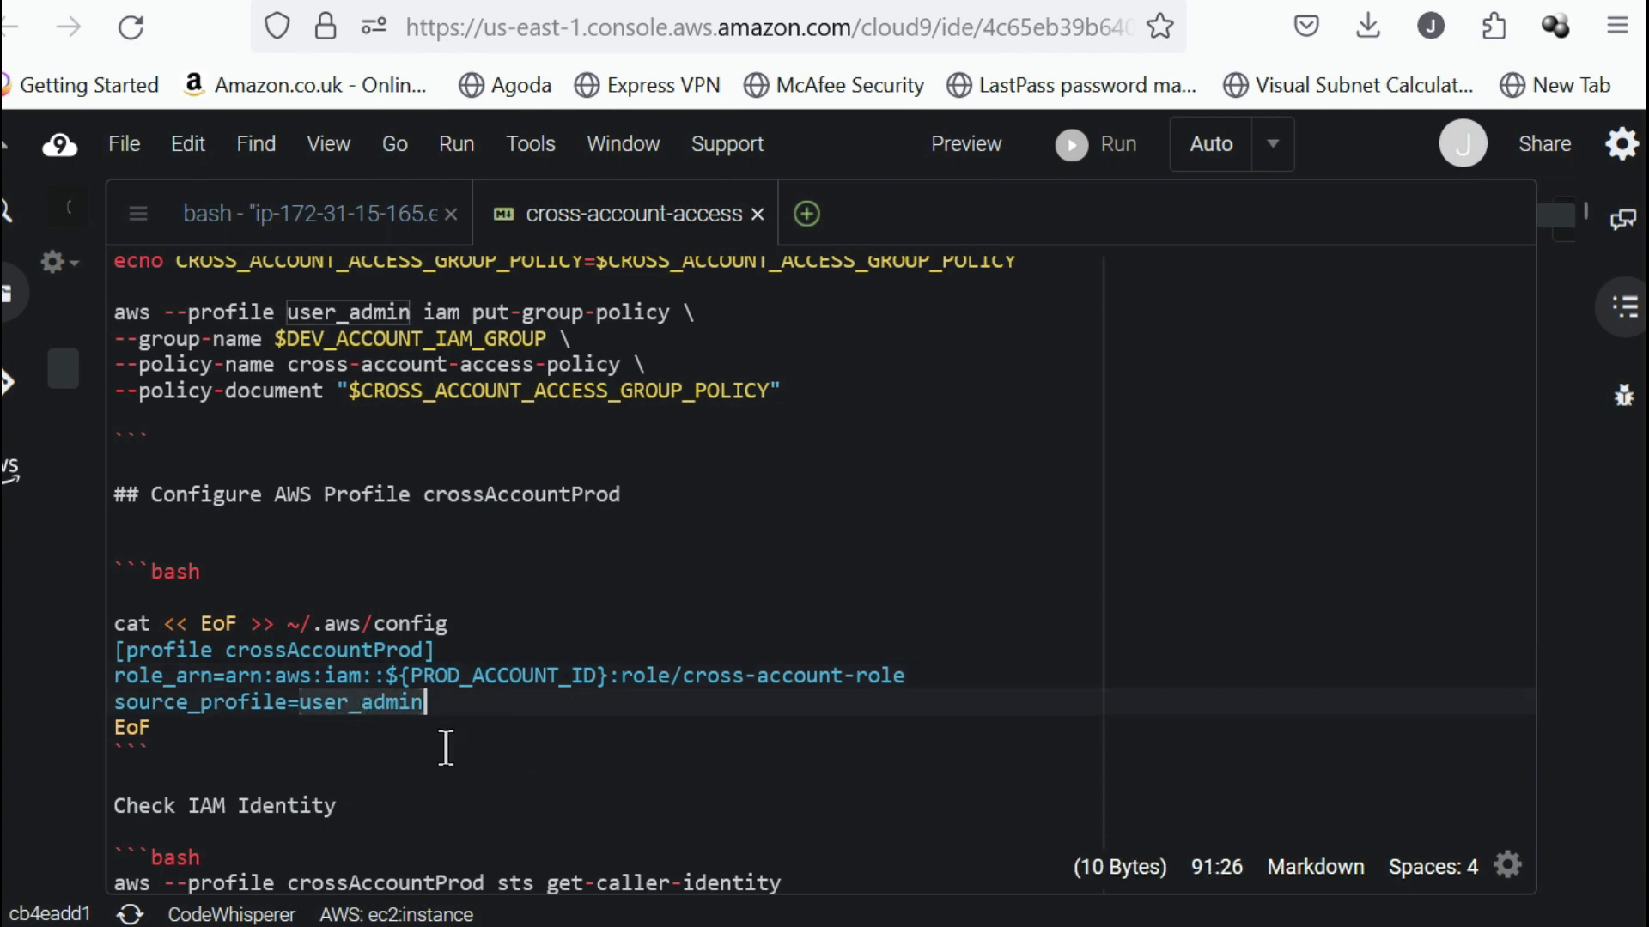
click(448, 747)
double_click(354, 710)
drag(939, 685, 12, 704)
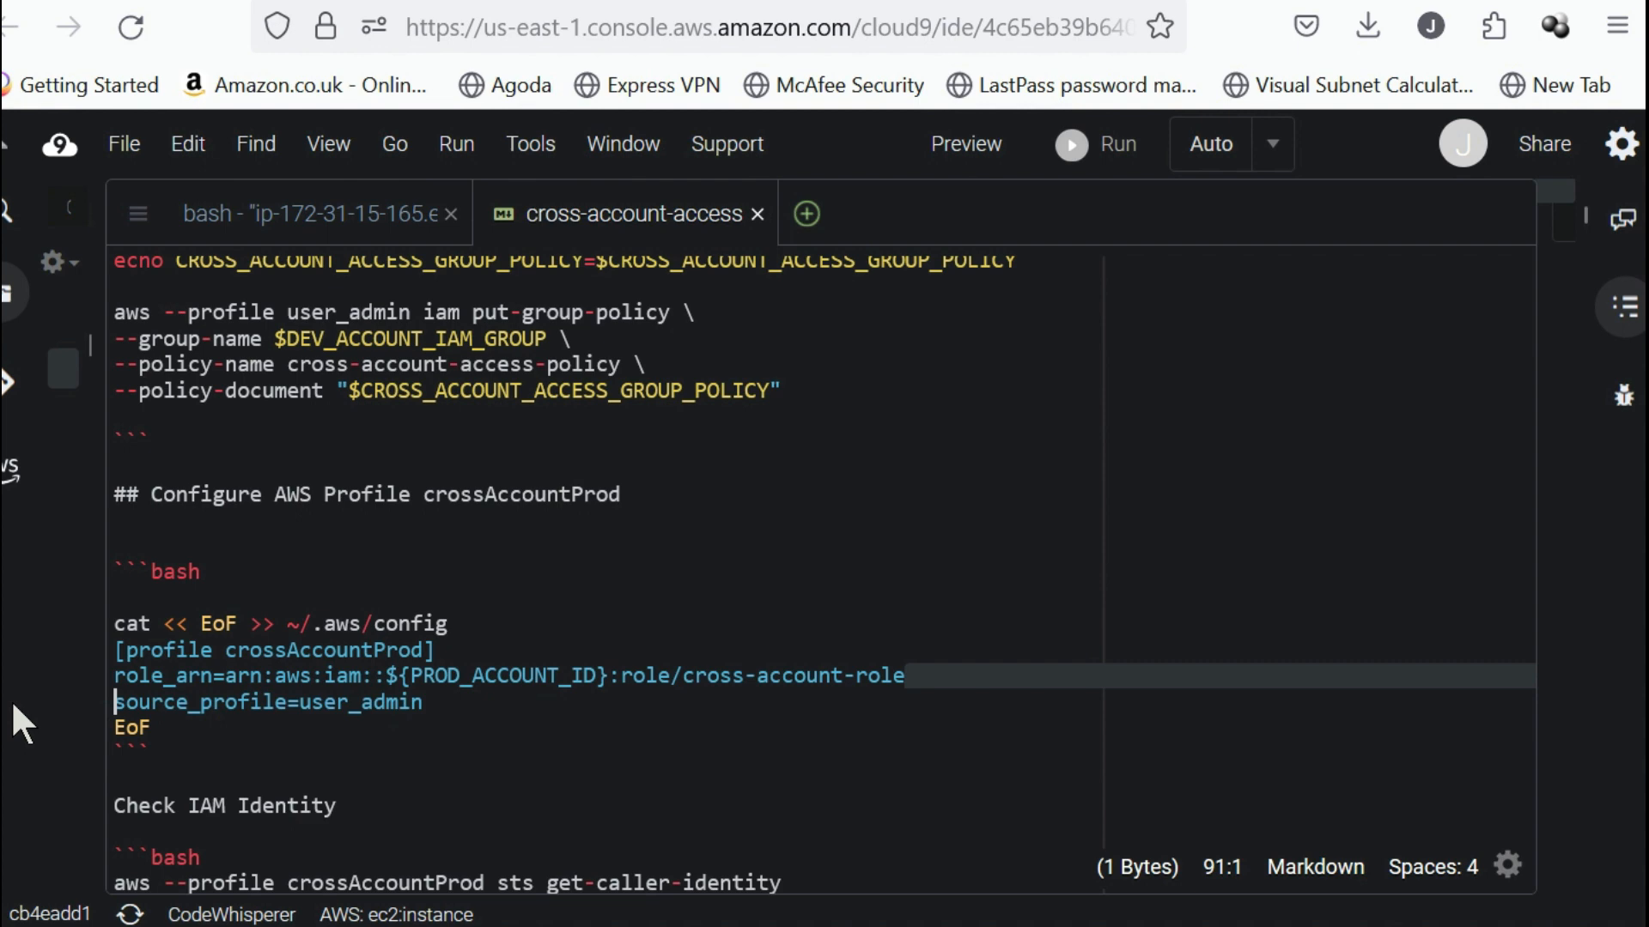
click(545, 782)
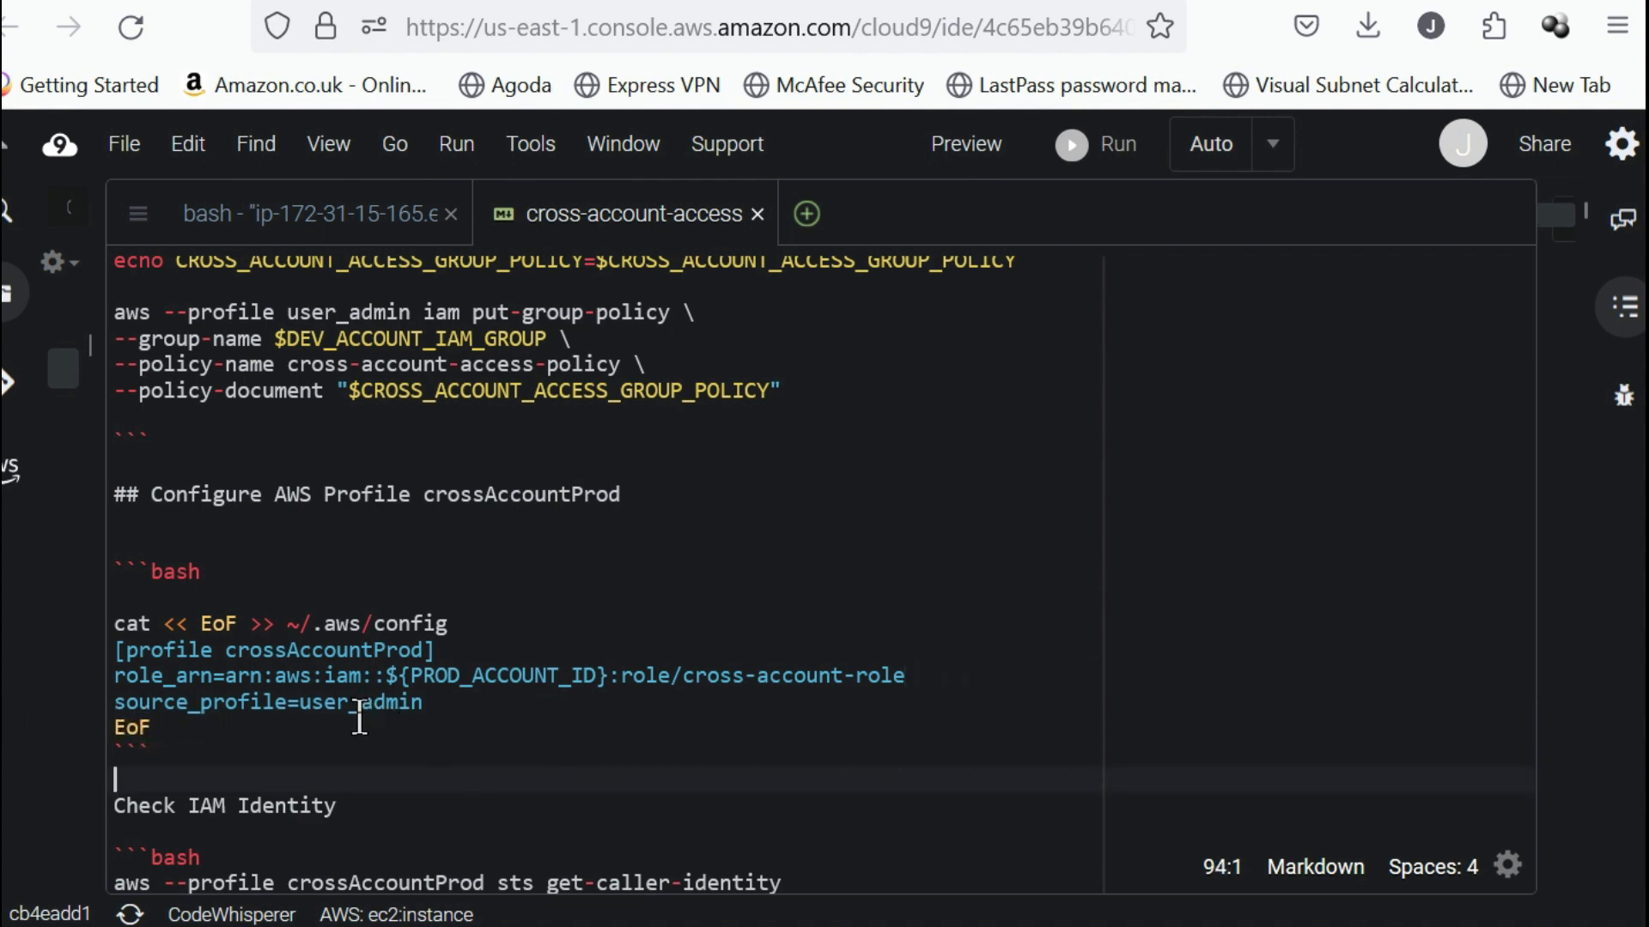
click(220, 738)
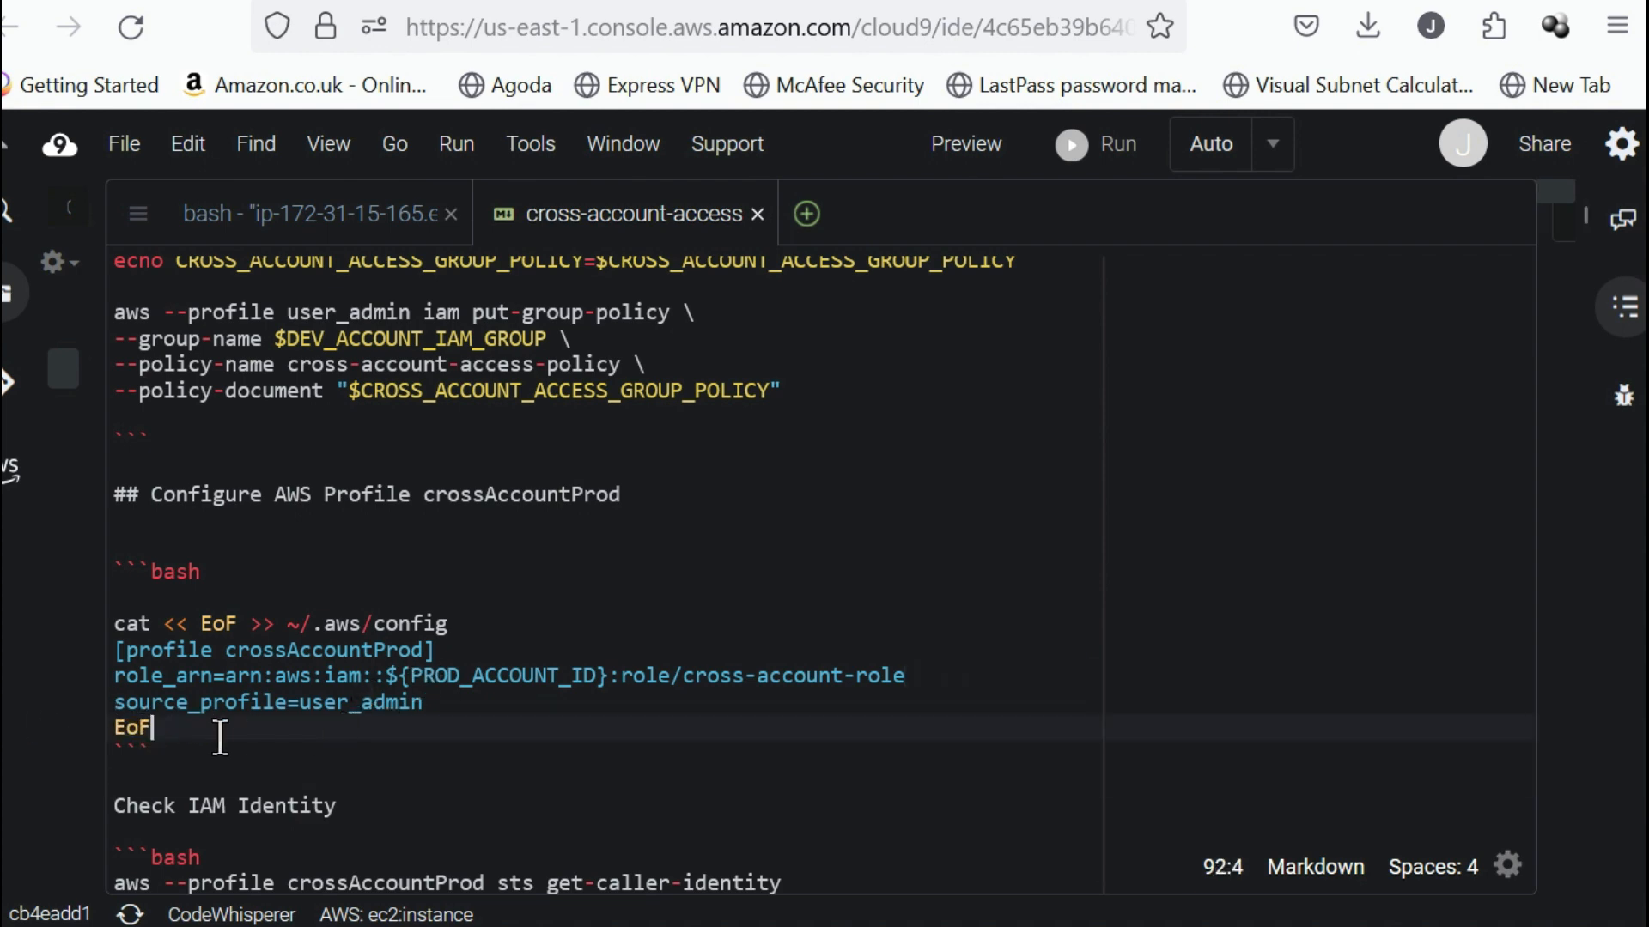
drag(165, 734, 75, 627)
key(ctrl+c)
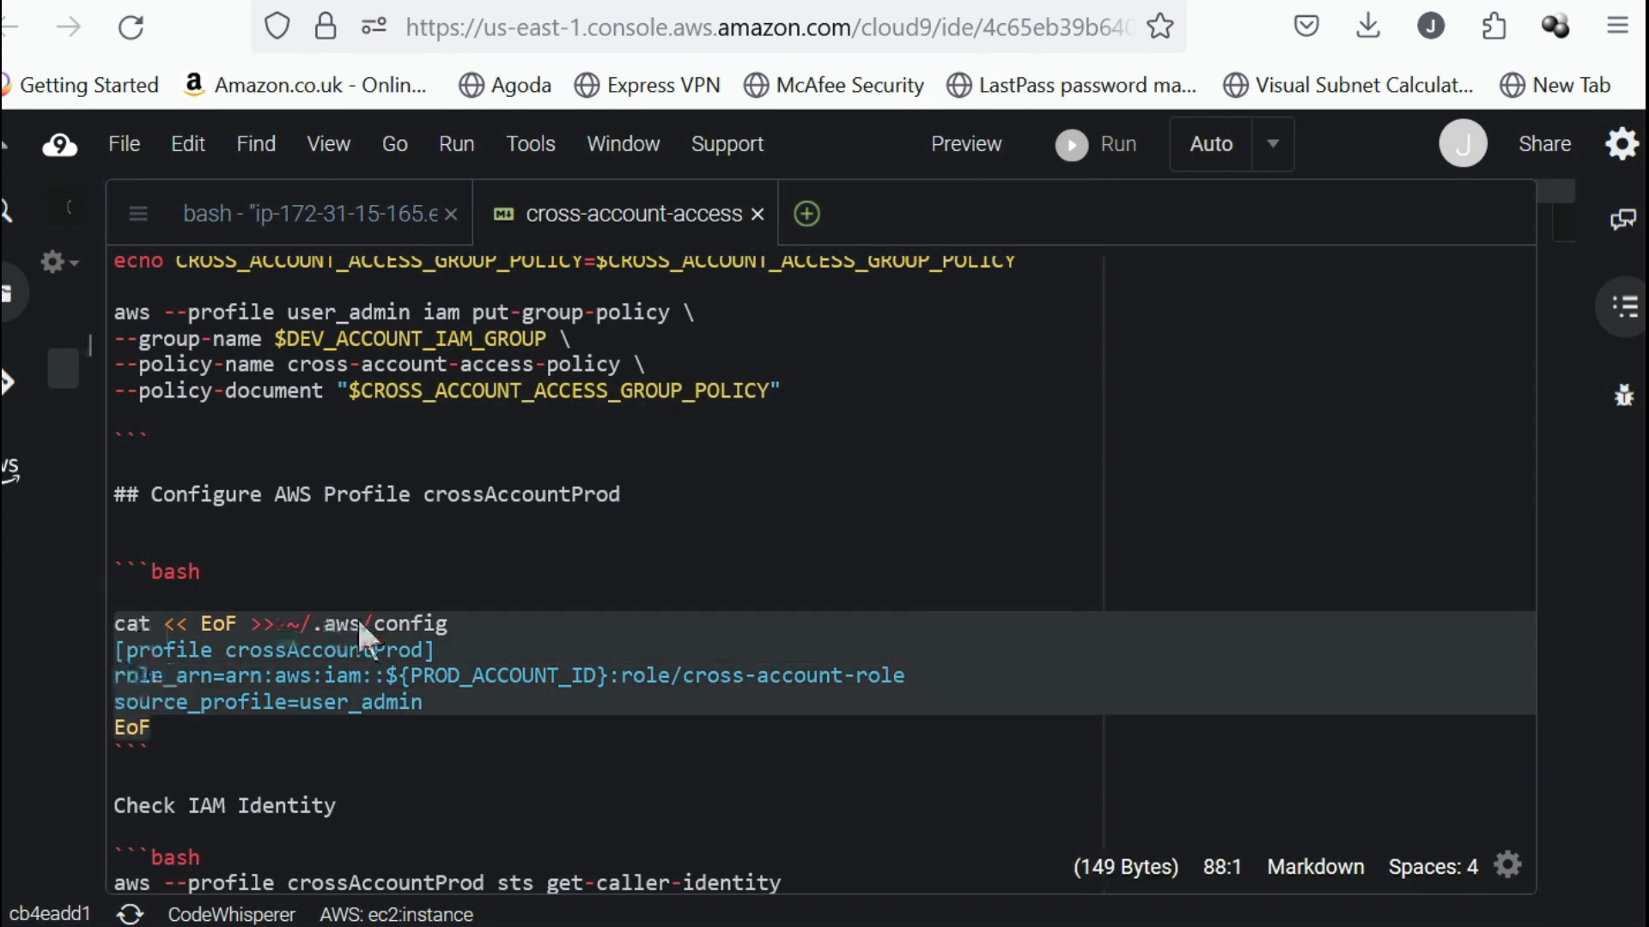
click(481, 625)
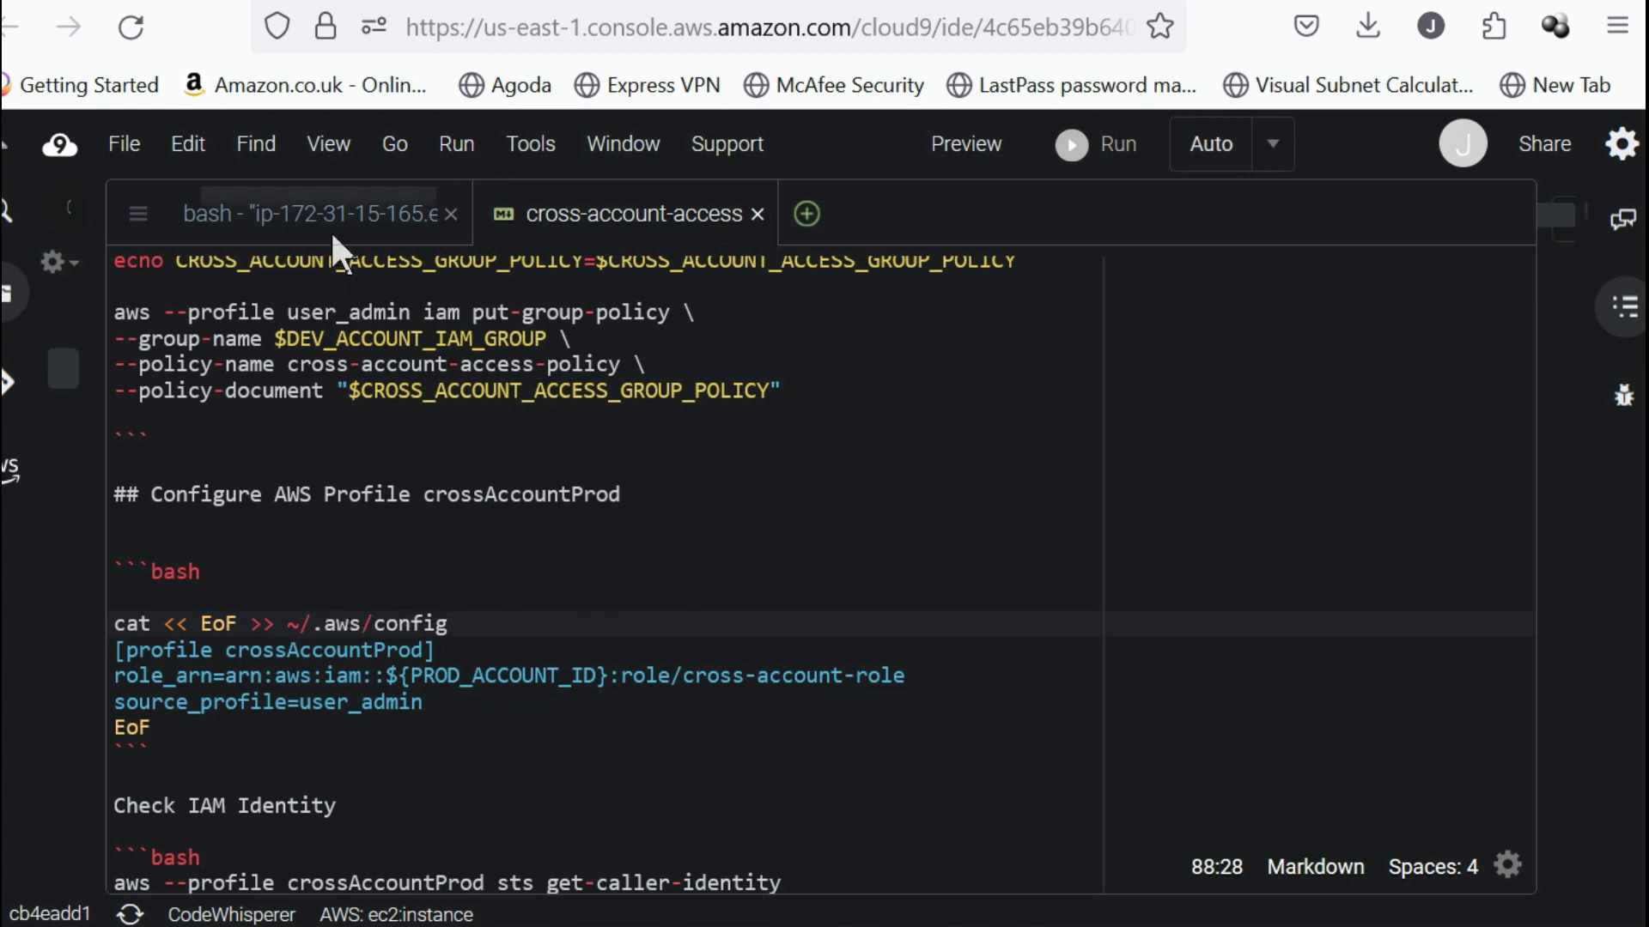
In the Cloud9 terminal, append the crossAccountProd profile with the cross-account-role ARN and source_profile=user_admin to ~/.aws/config.
click(322, 206)
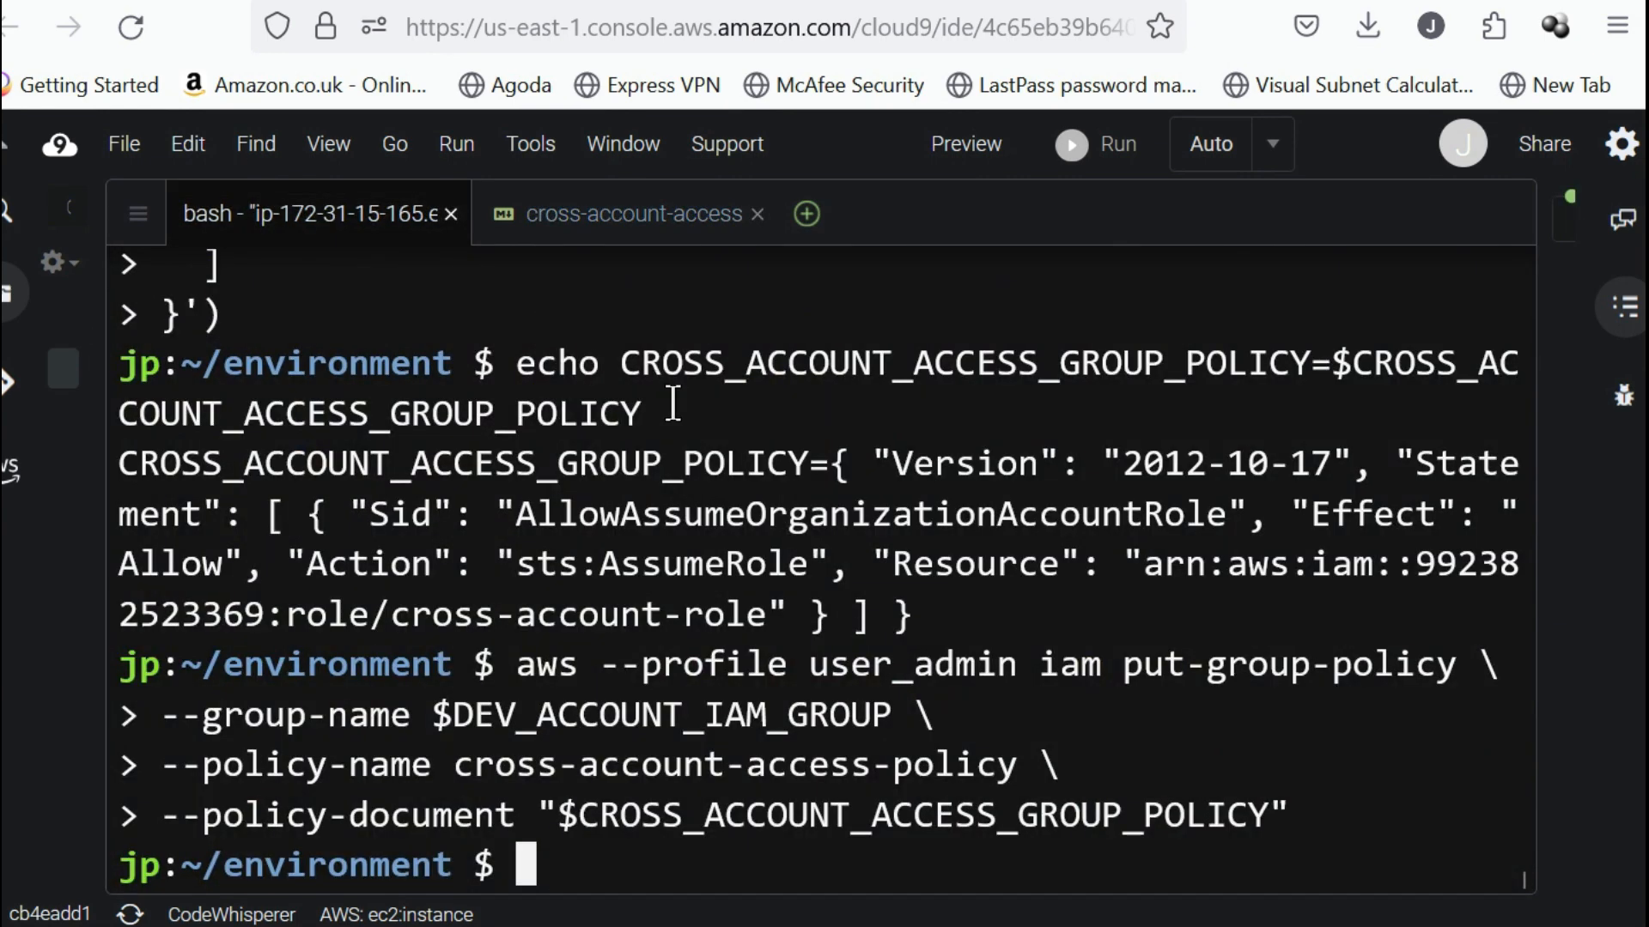
key(ctrl+v)
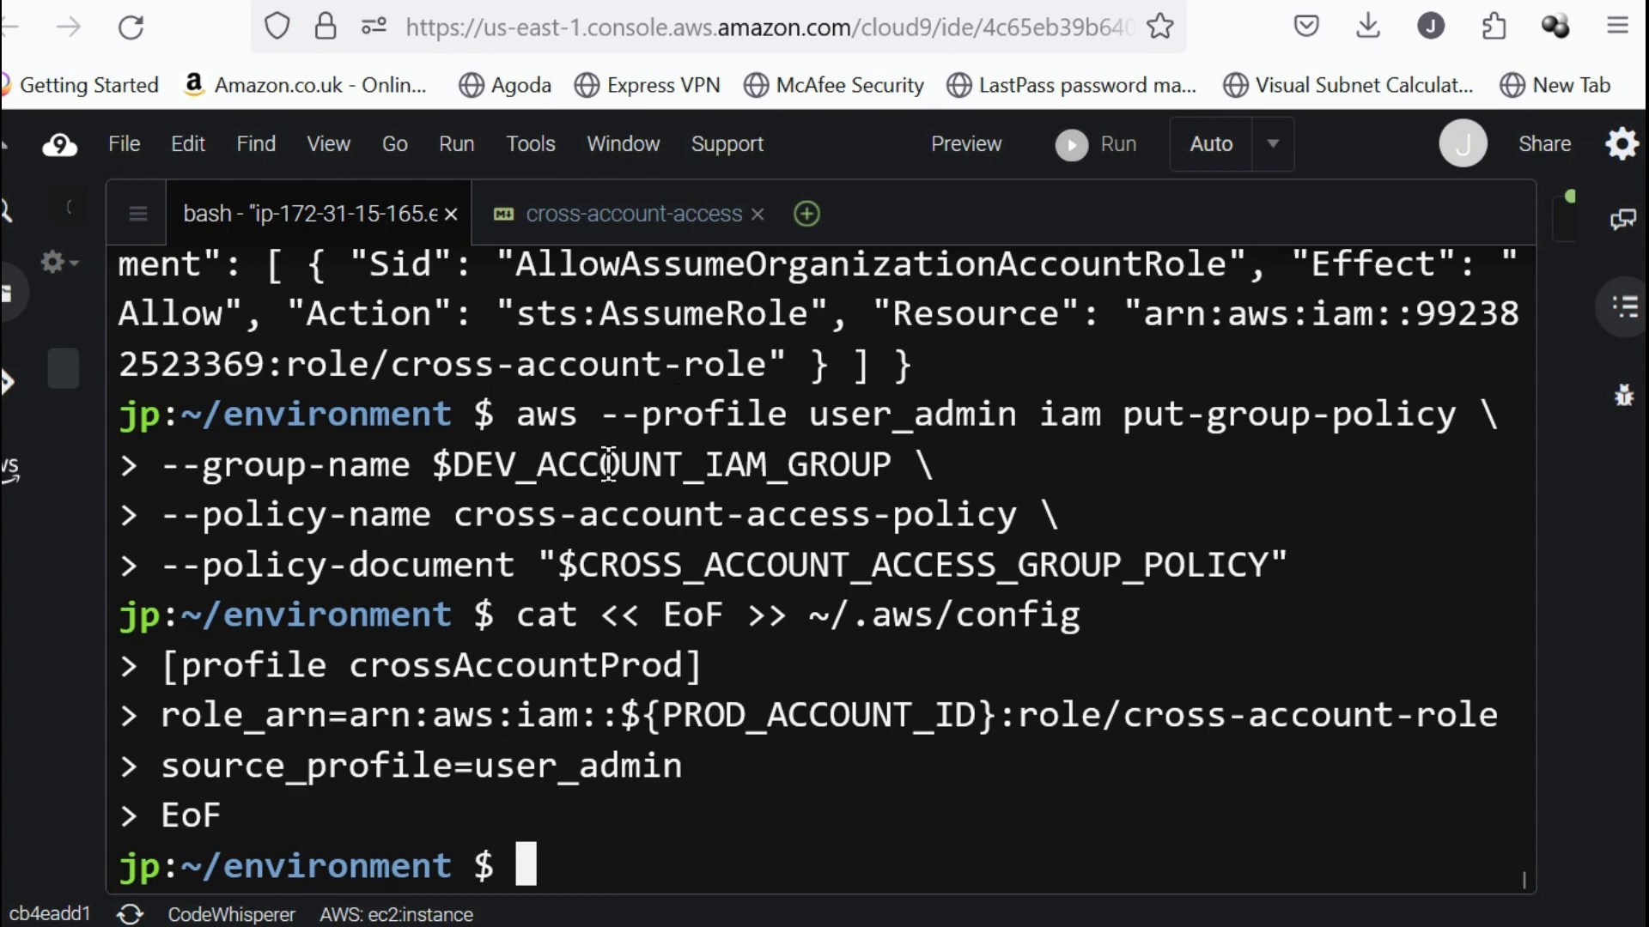
double_click(537, 672)
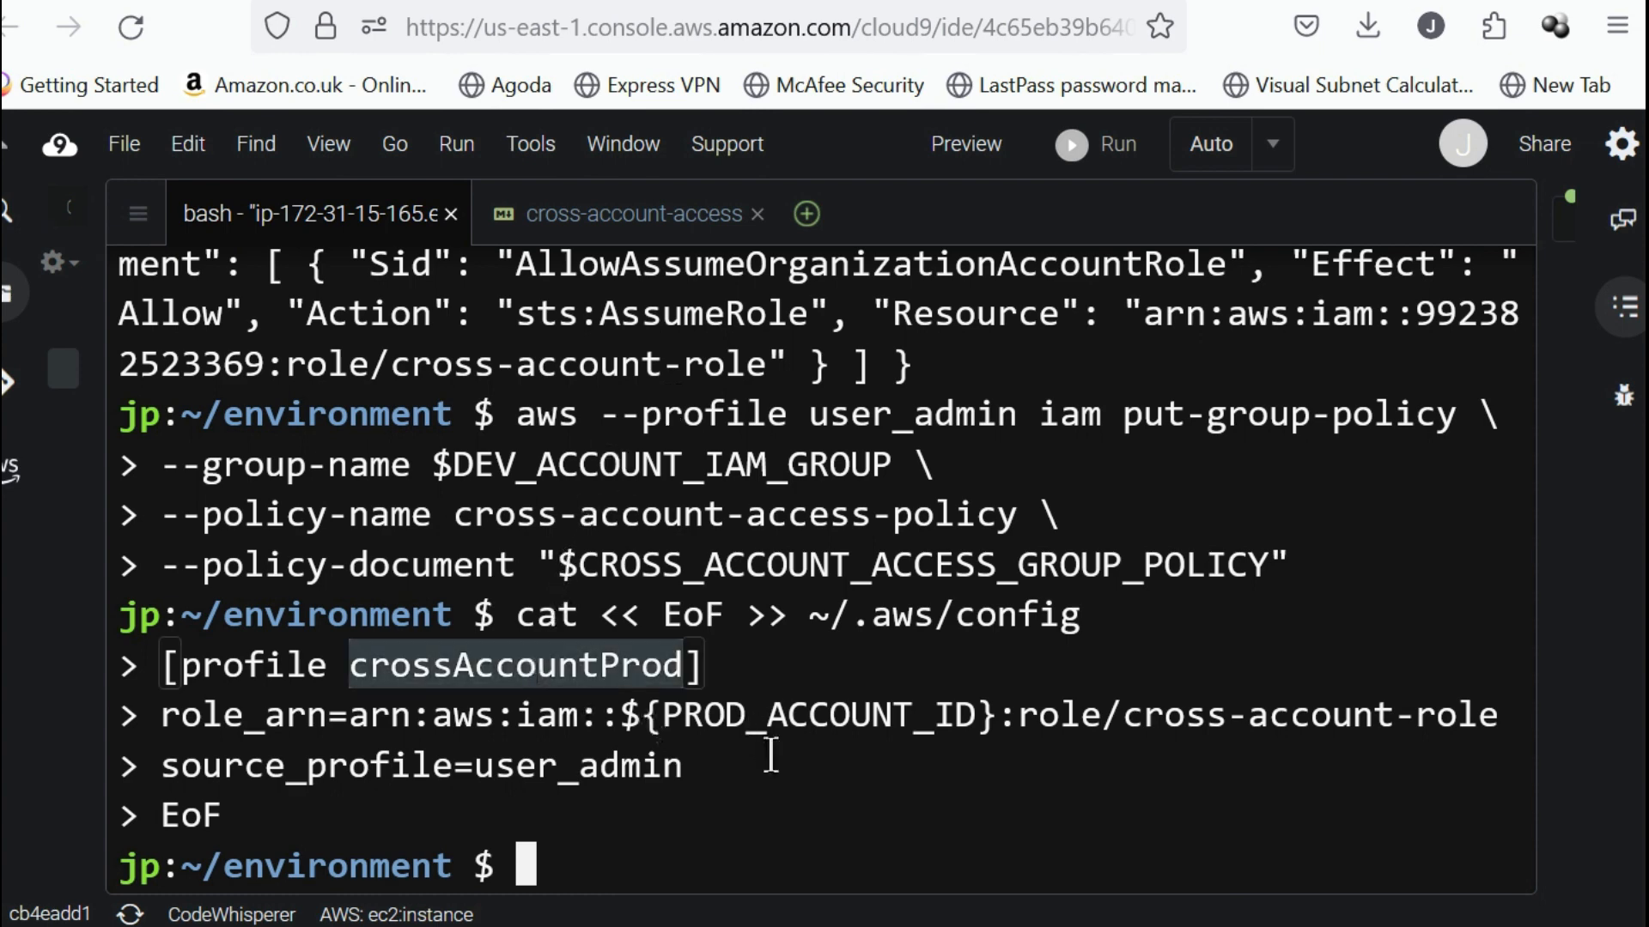
Print ~/.aws/config with cat and check the crossAccountProd profile's name and source profile.
drag(810, 618, 1130, 624)
key(ctrl+c)
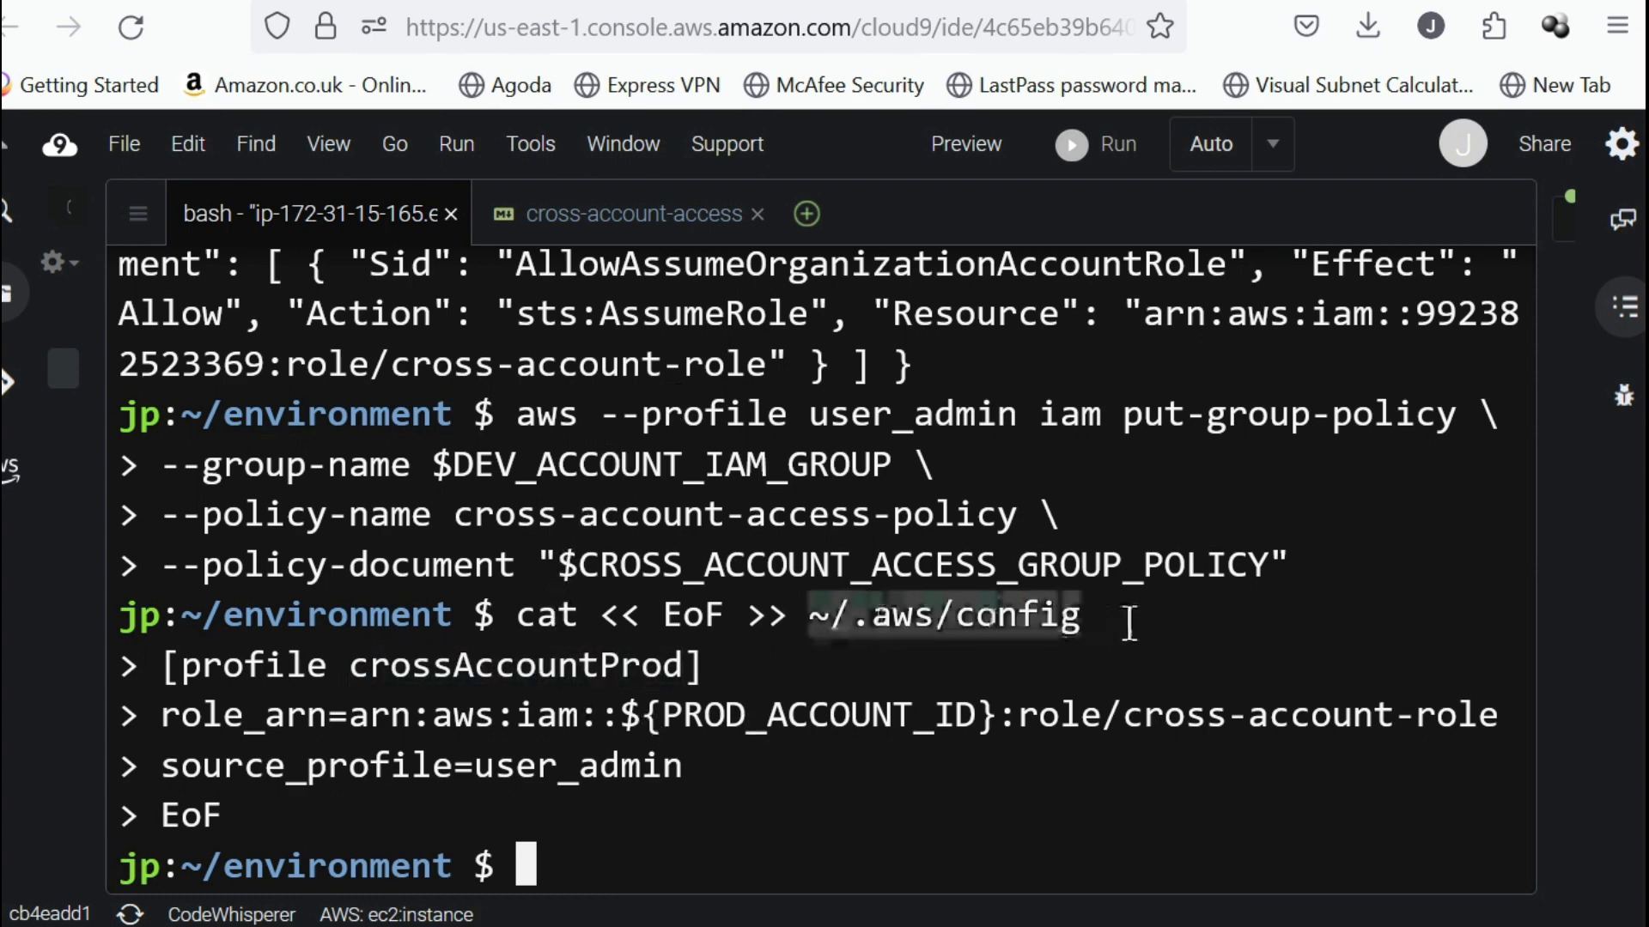
click(885, 816)
text(cat)
key(ctrl+v)
key(Return)
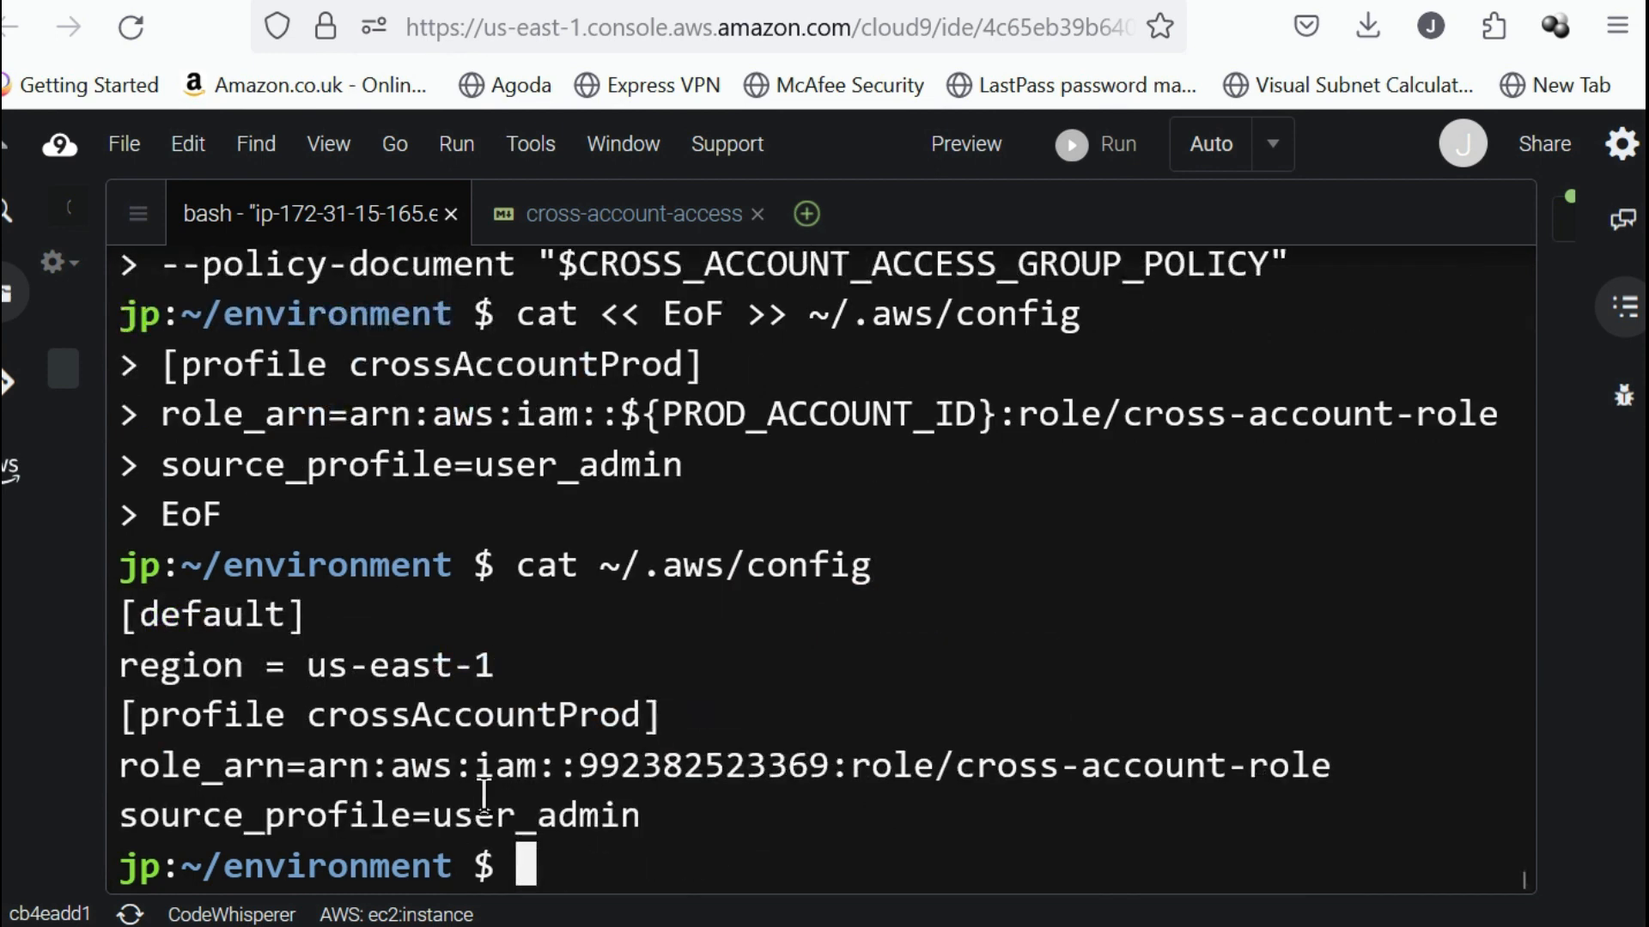
double_click(490, 726)
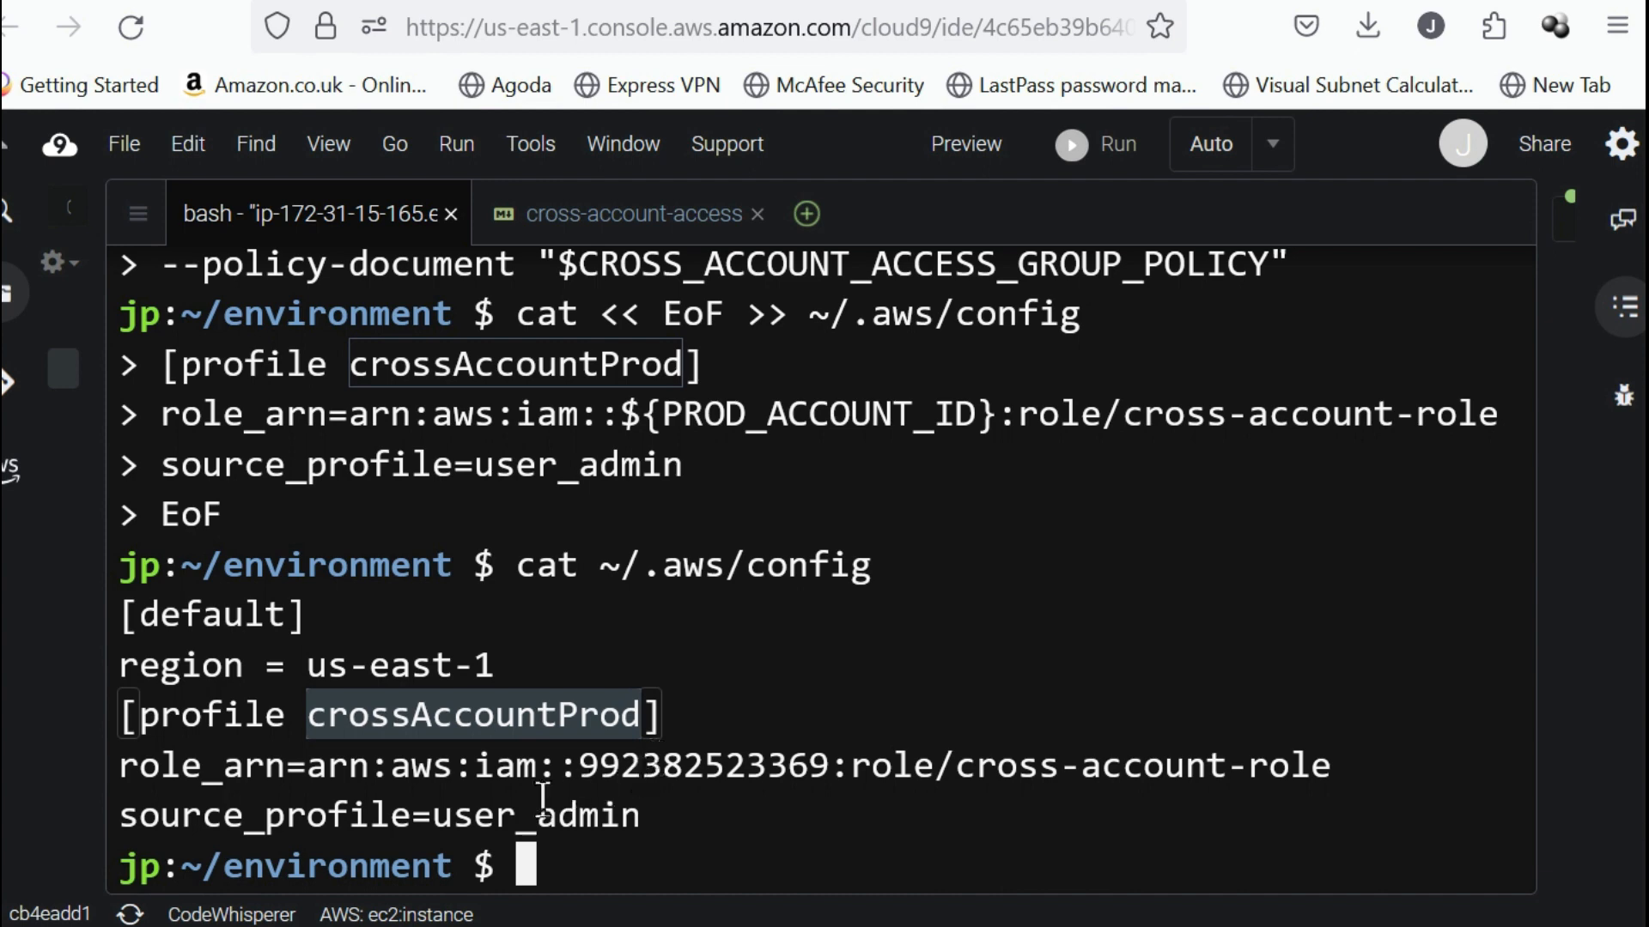
double_click(500, 815)
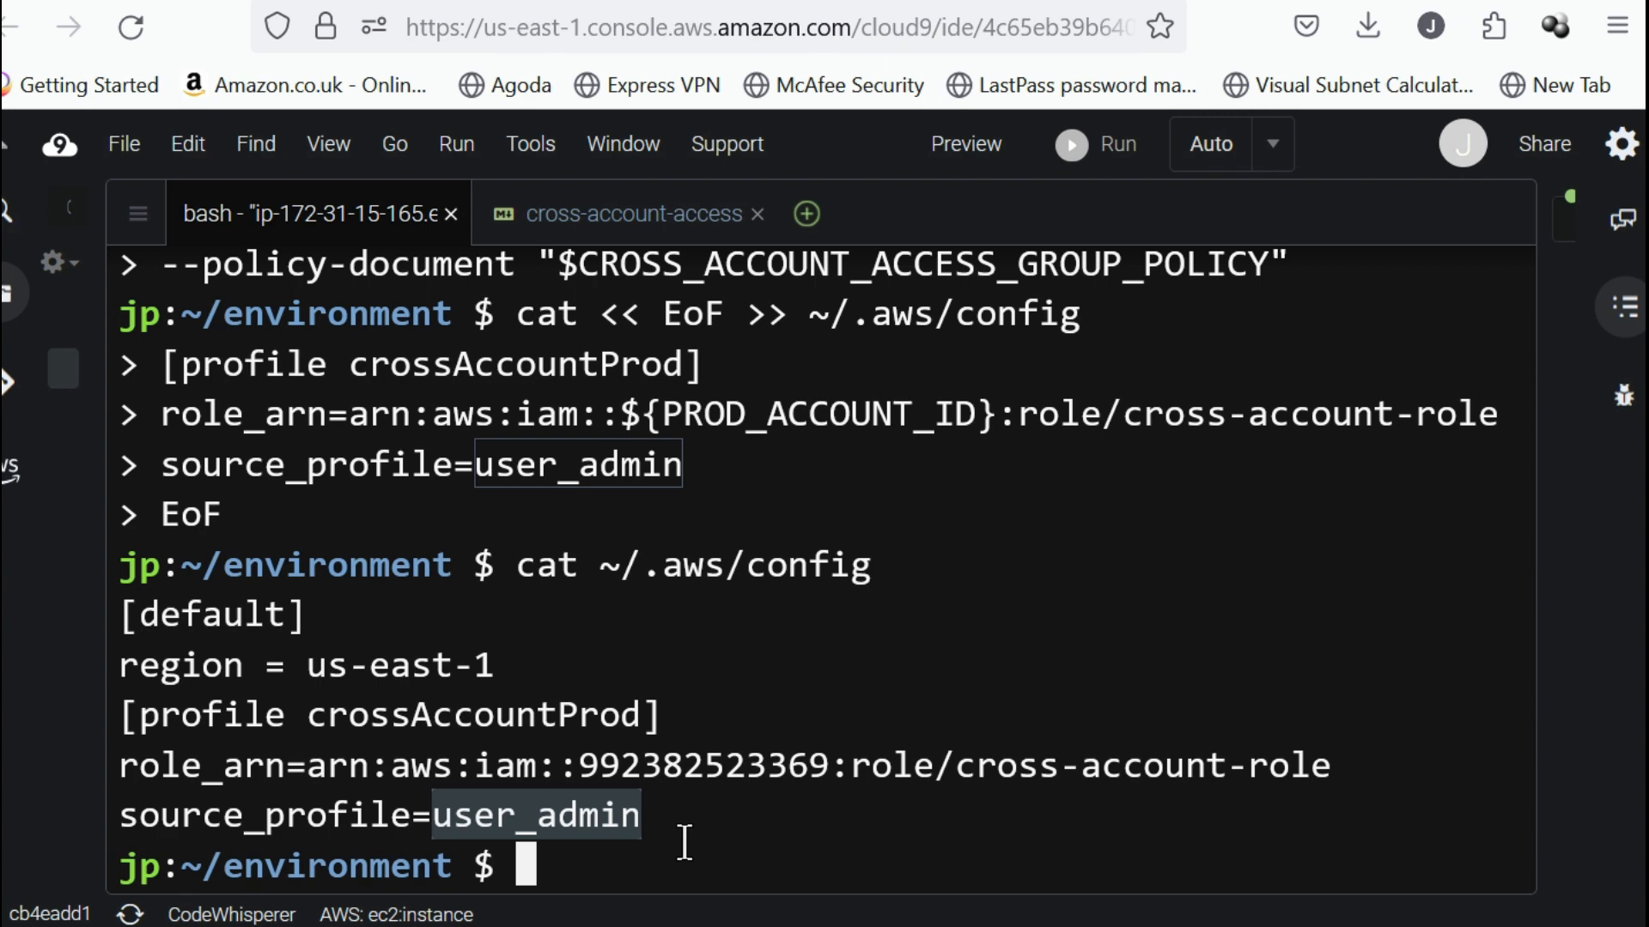
Copy the identity check from the notes and run aws --profile crossAccountProd sts get-caller-identity in the terminal.
click(637, 214)
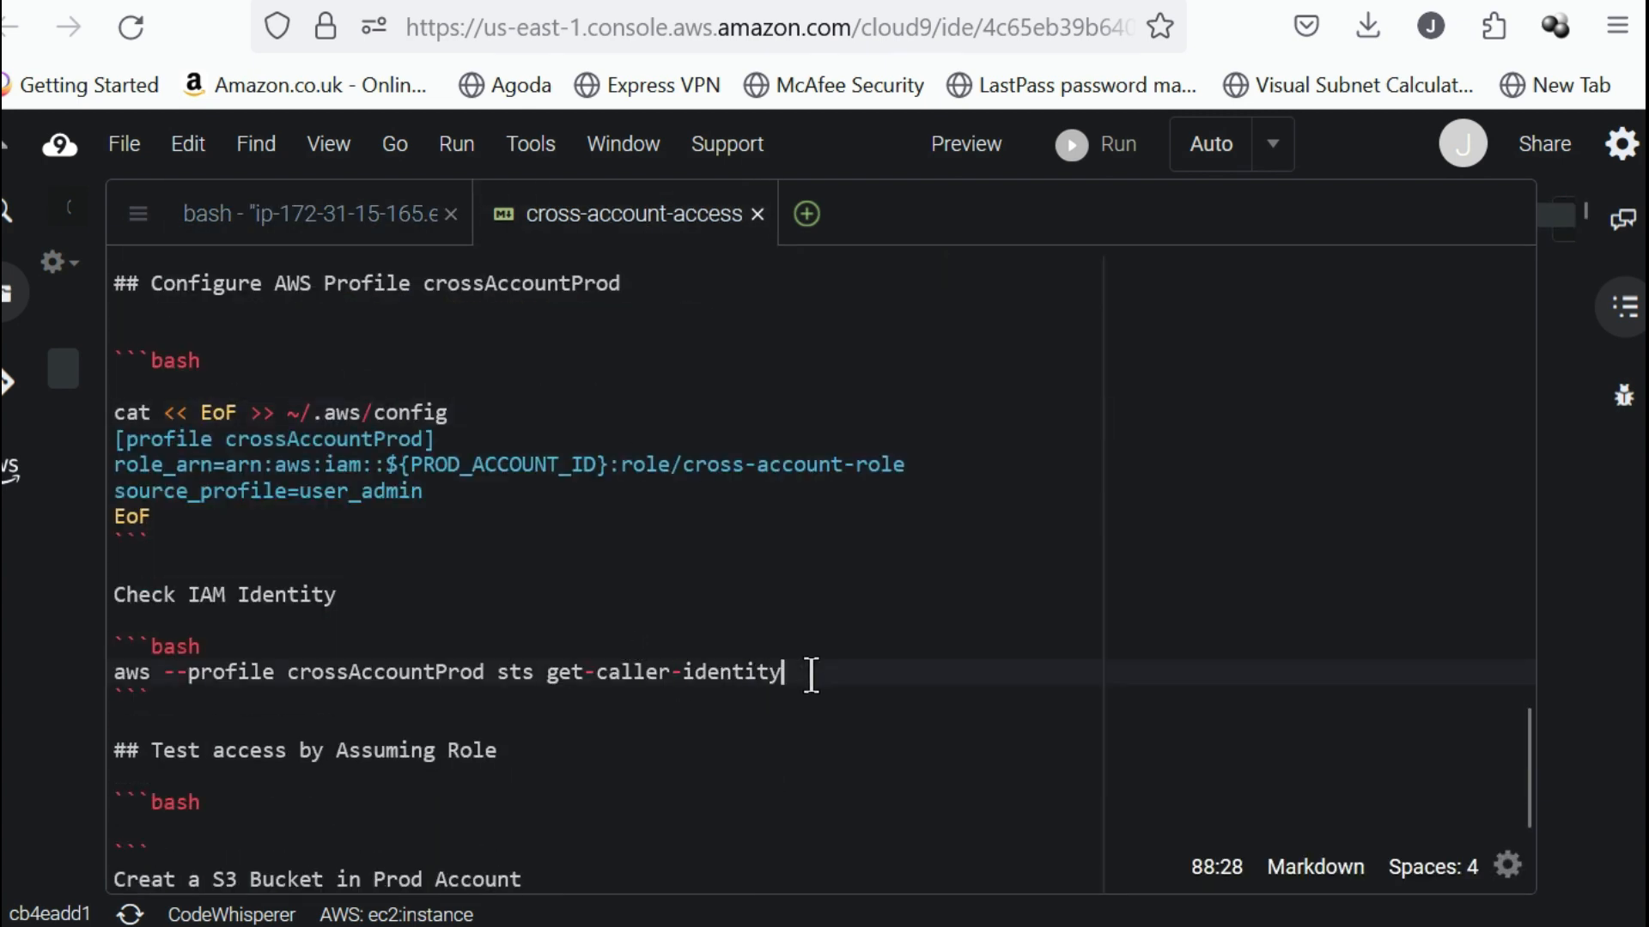
click(812, 675)
drag(811, 675, 110, 672)
key(ctrl+c)
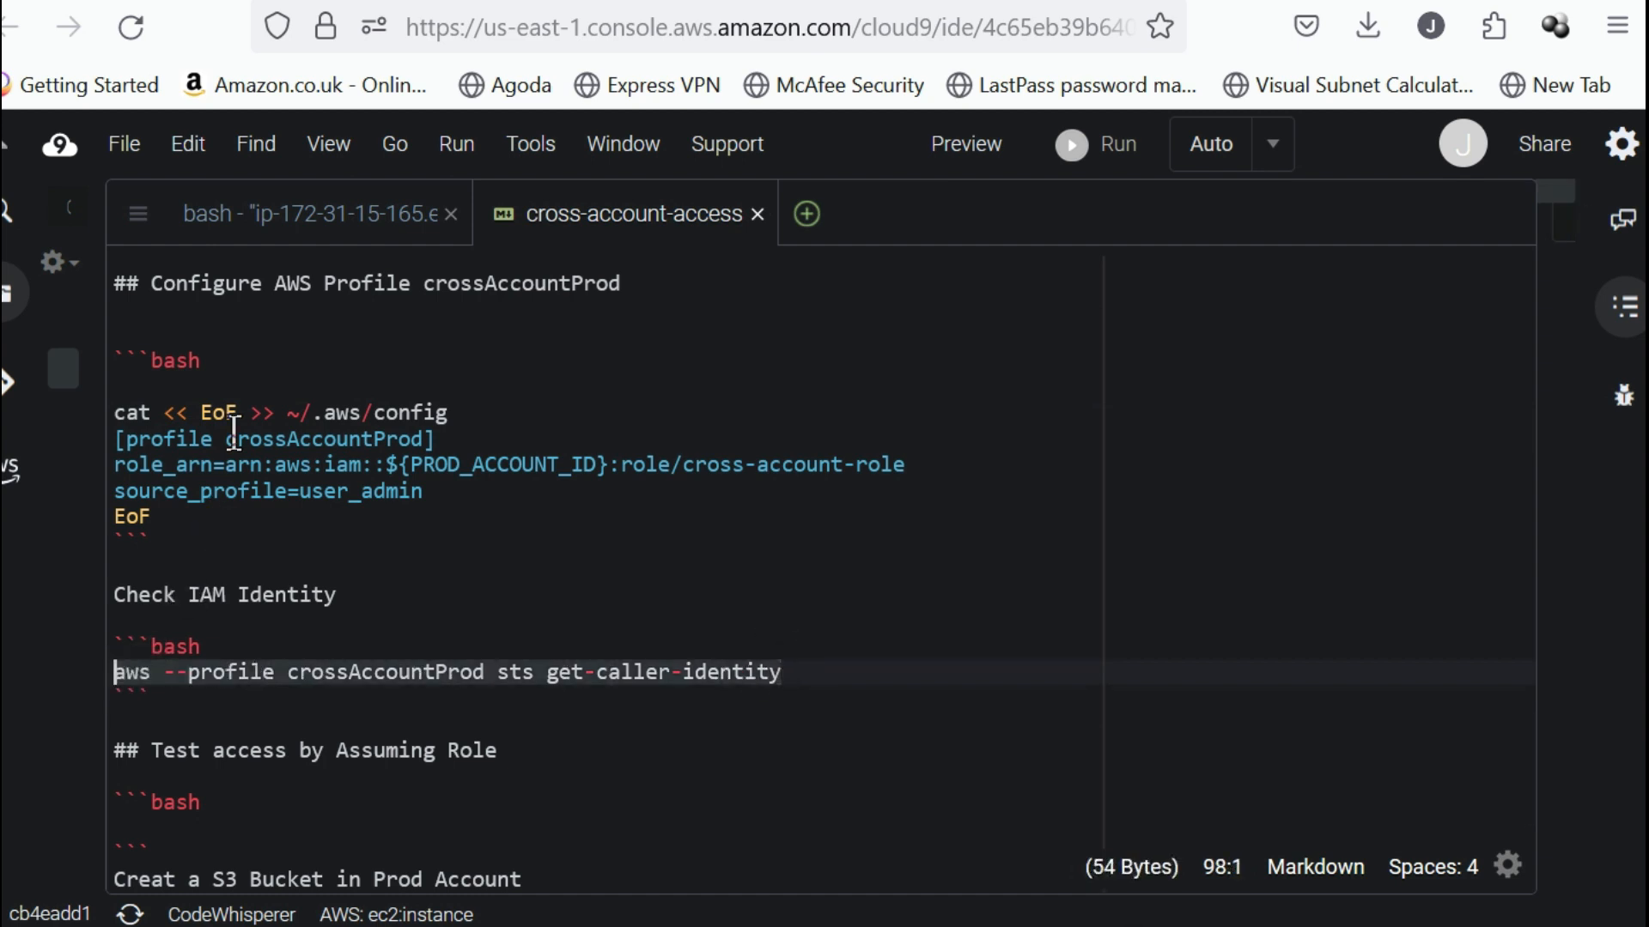
click(312, 212)
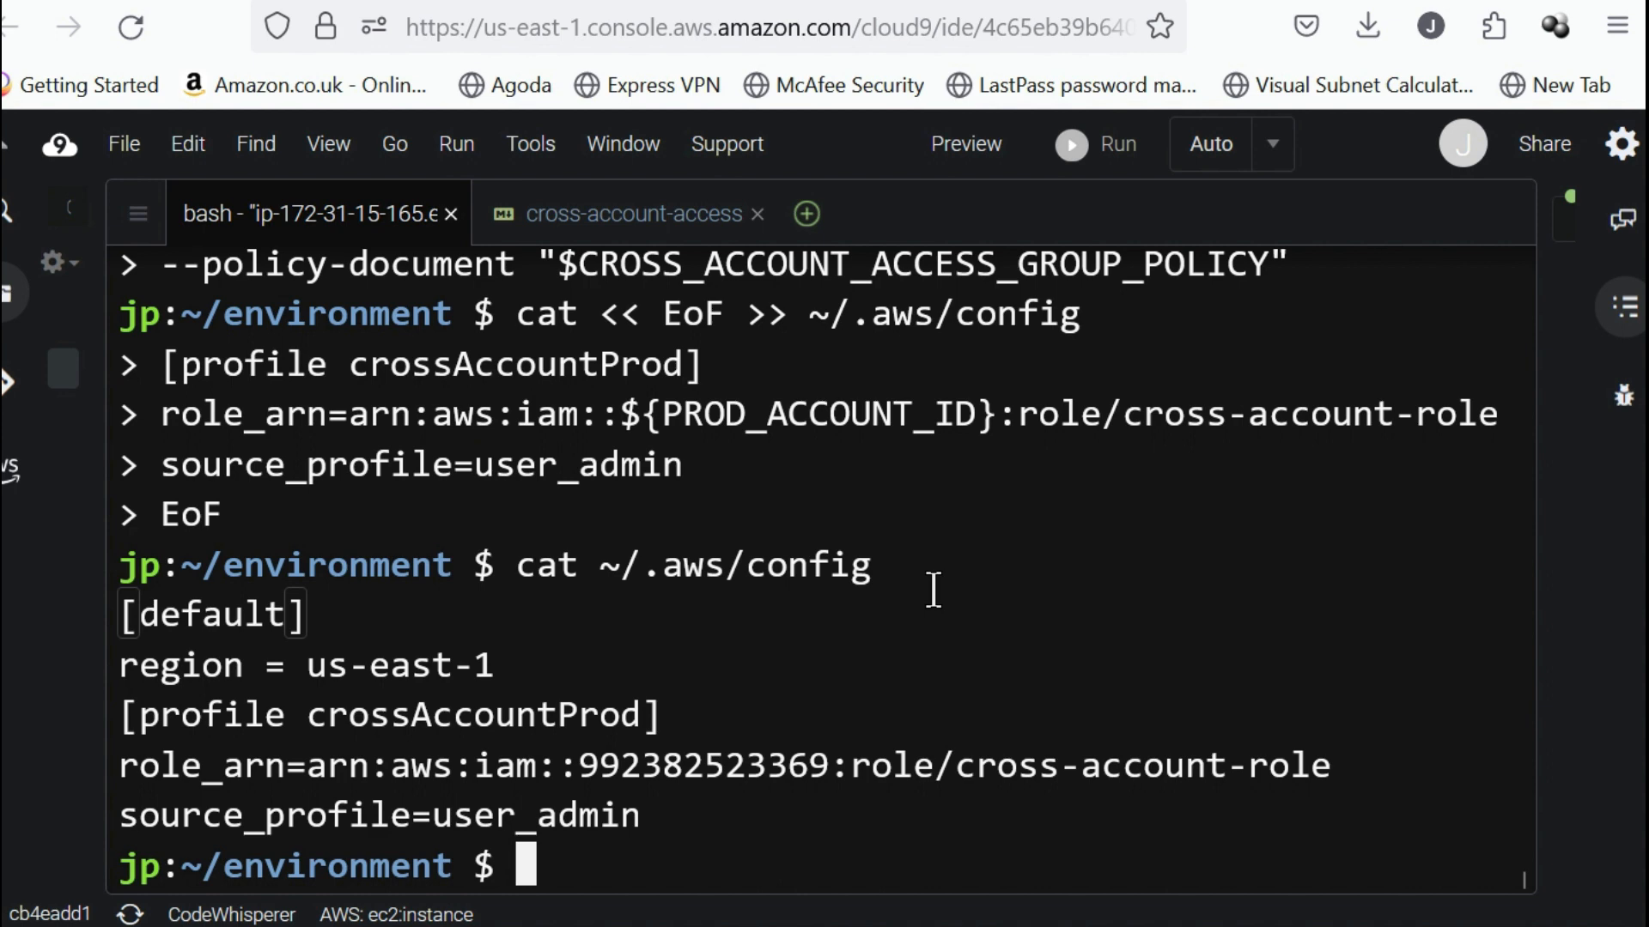
key(ctrl+v)
key(Return)
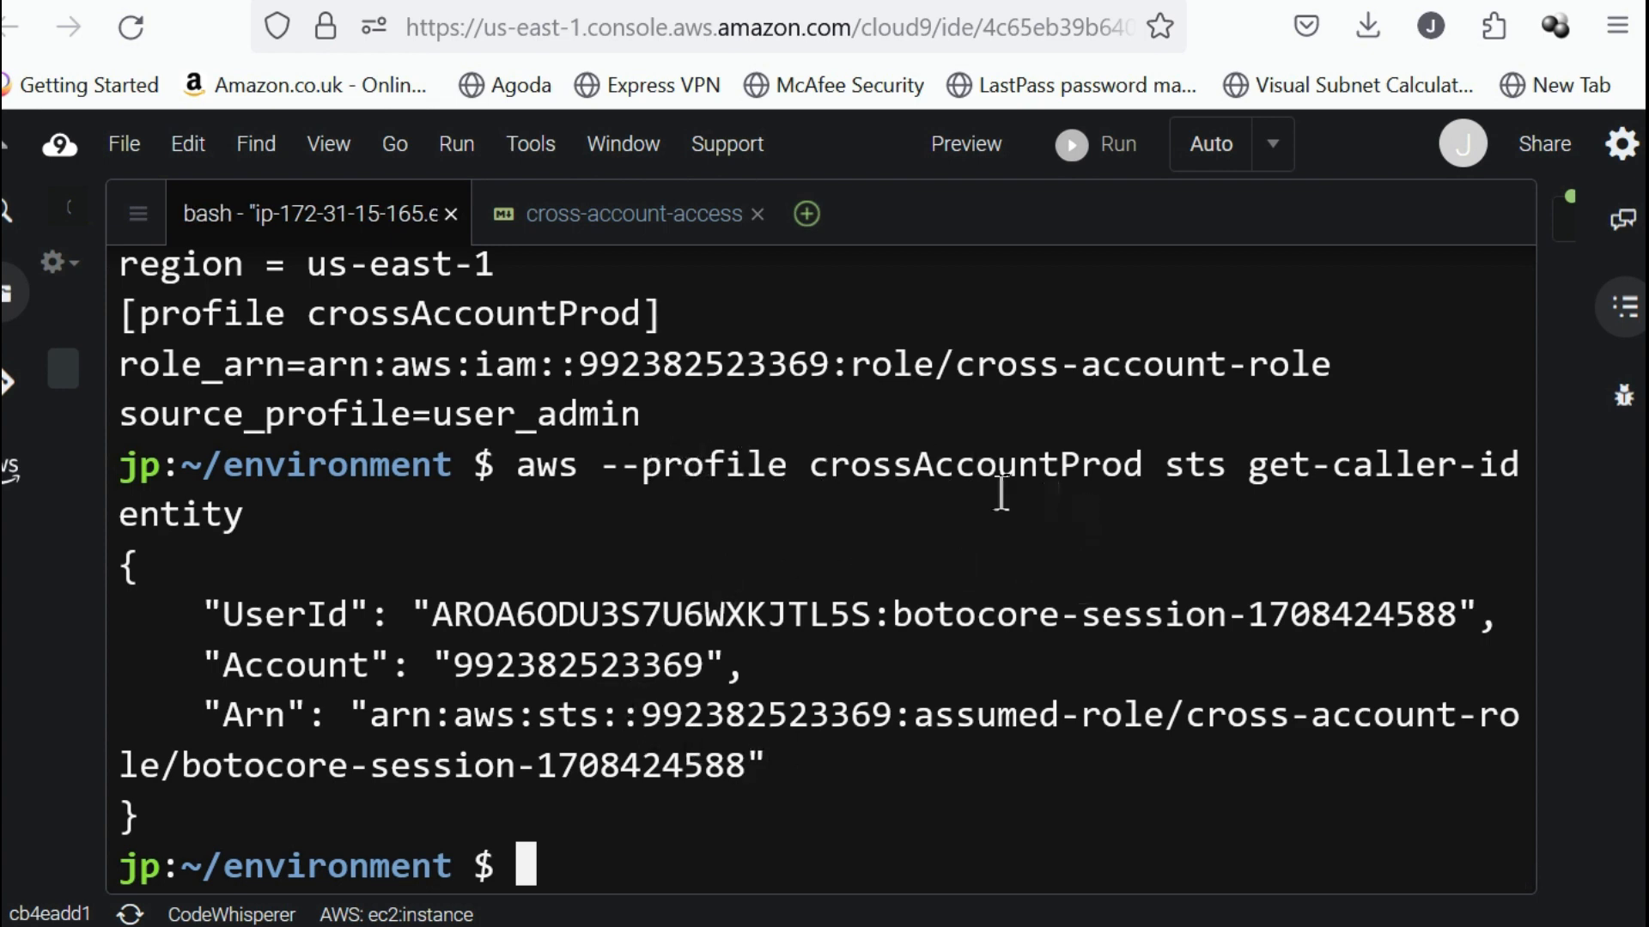
Compare the profile's source user and the account ID in the returned ARN with the command that was run.
double_click(542, 415)
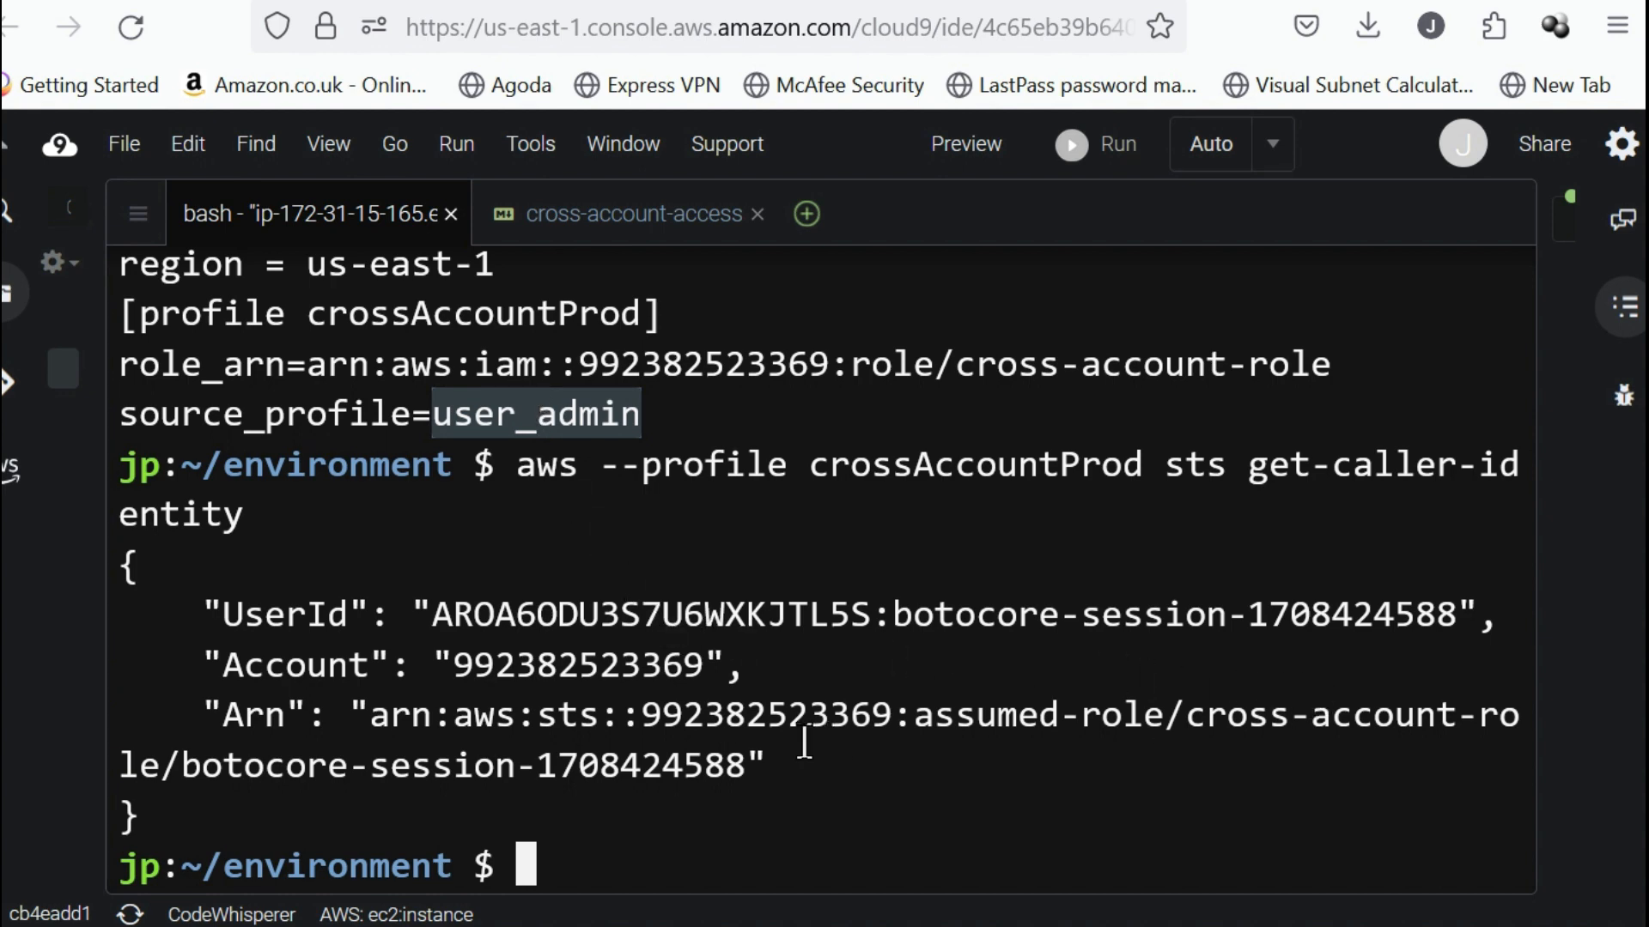
double_click(731, 717)
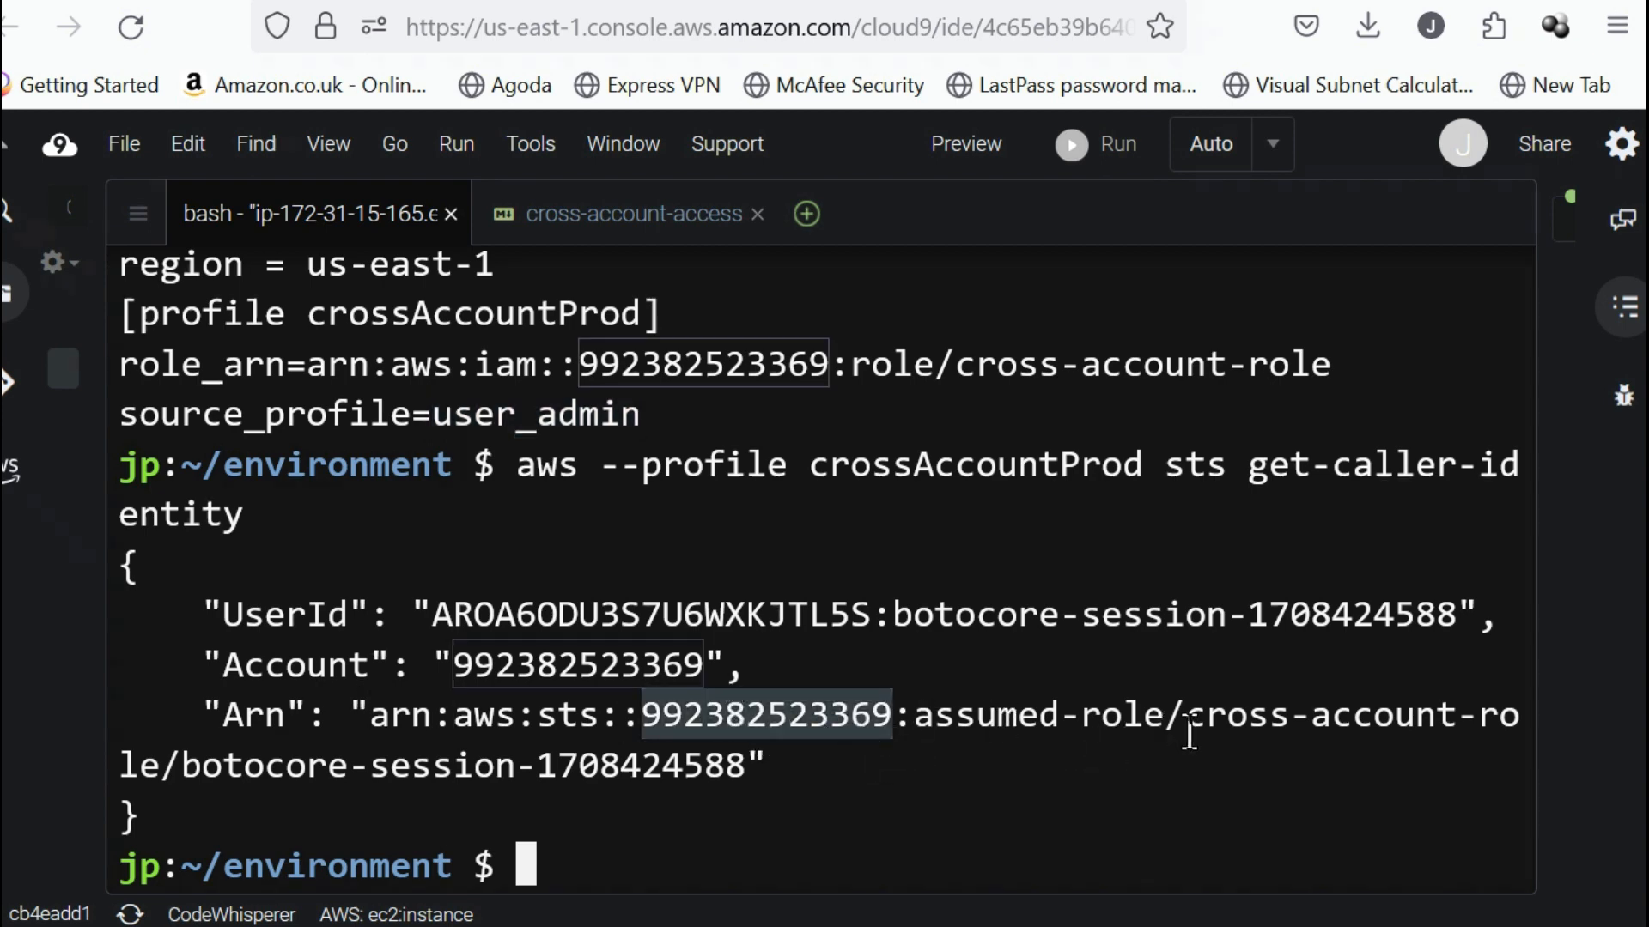
click(699, 788)
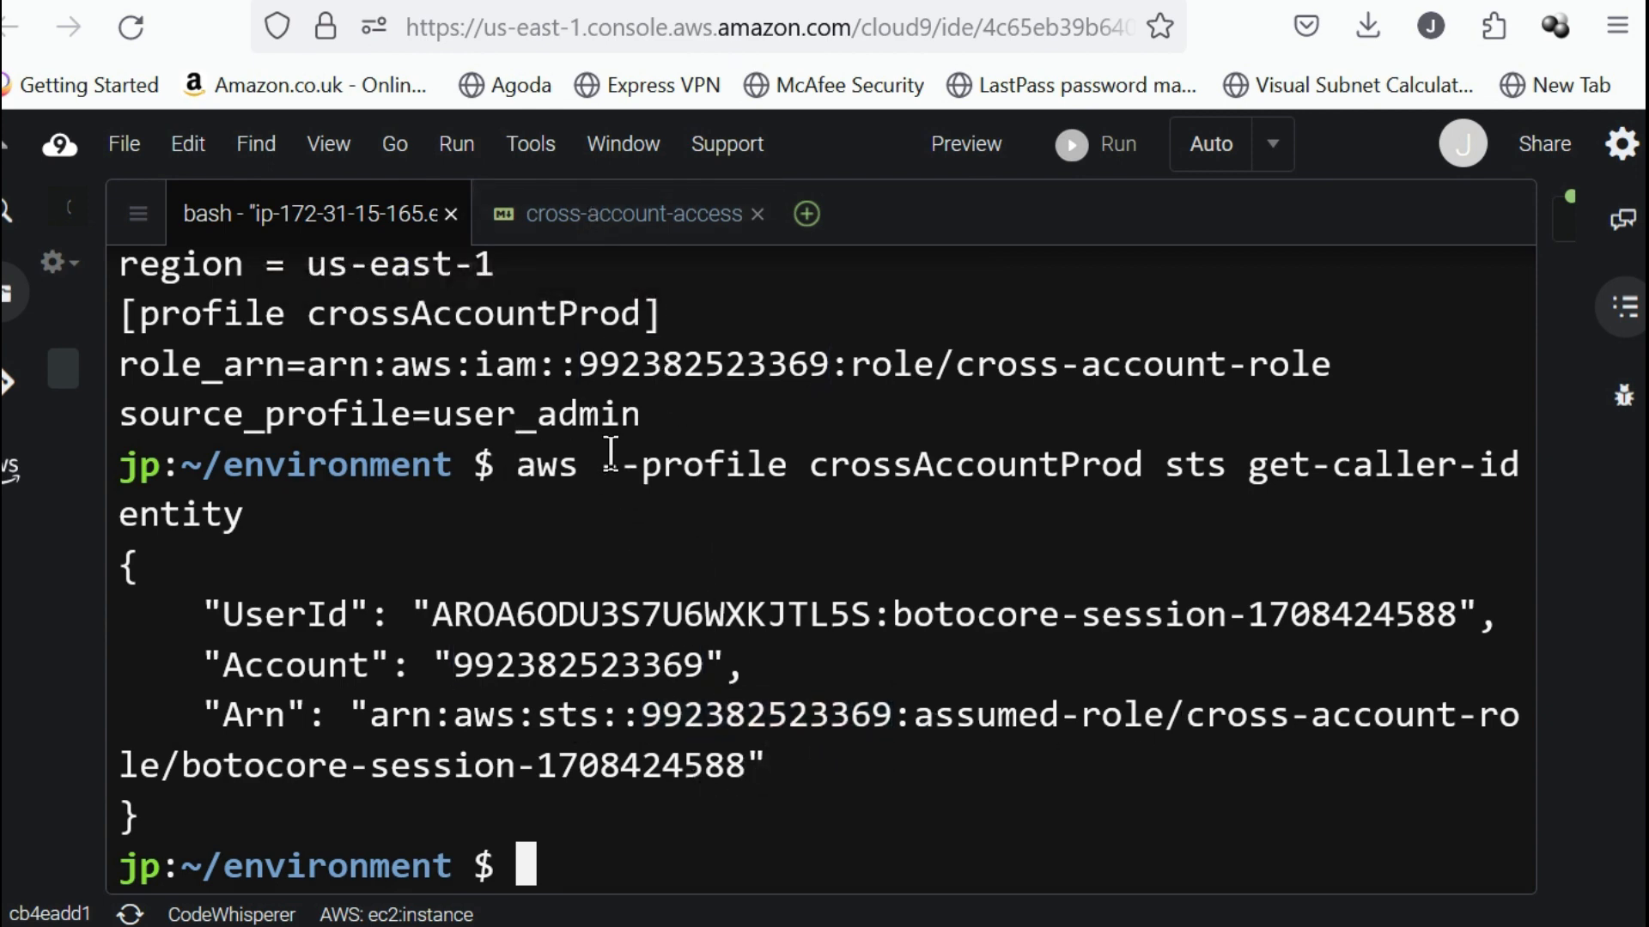
drag(516, 453, 788, 444)
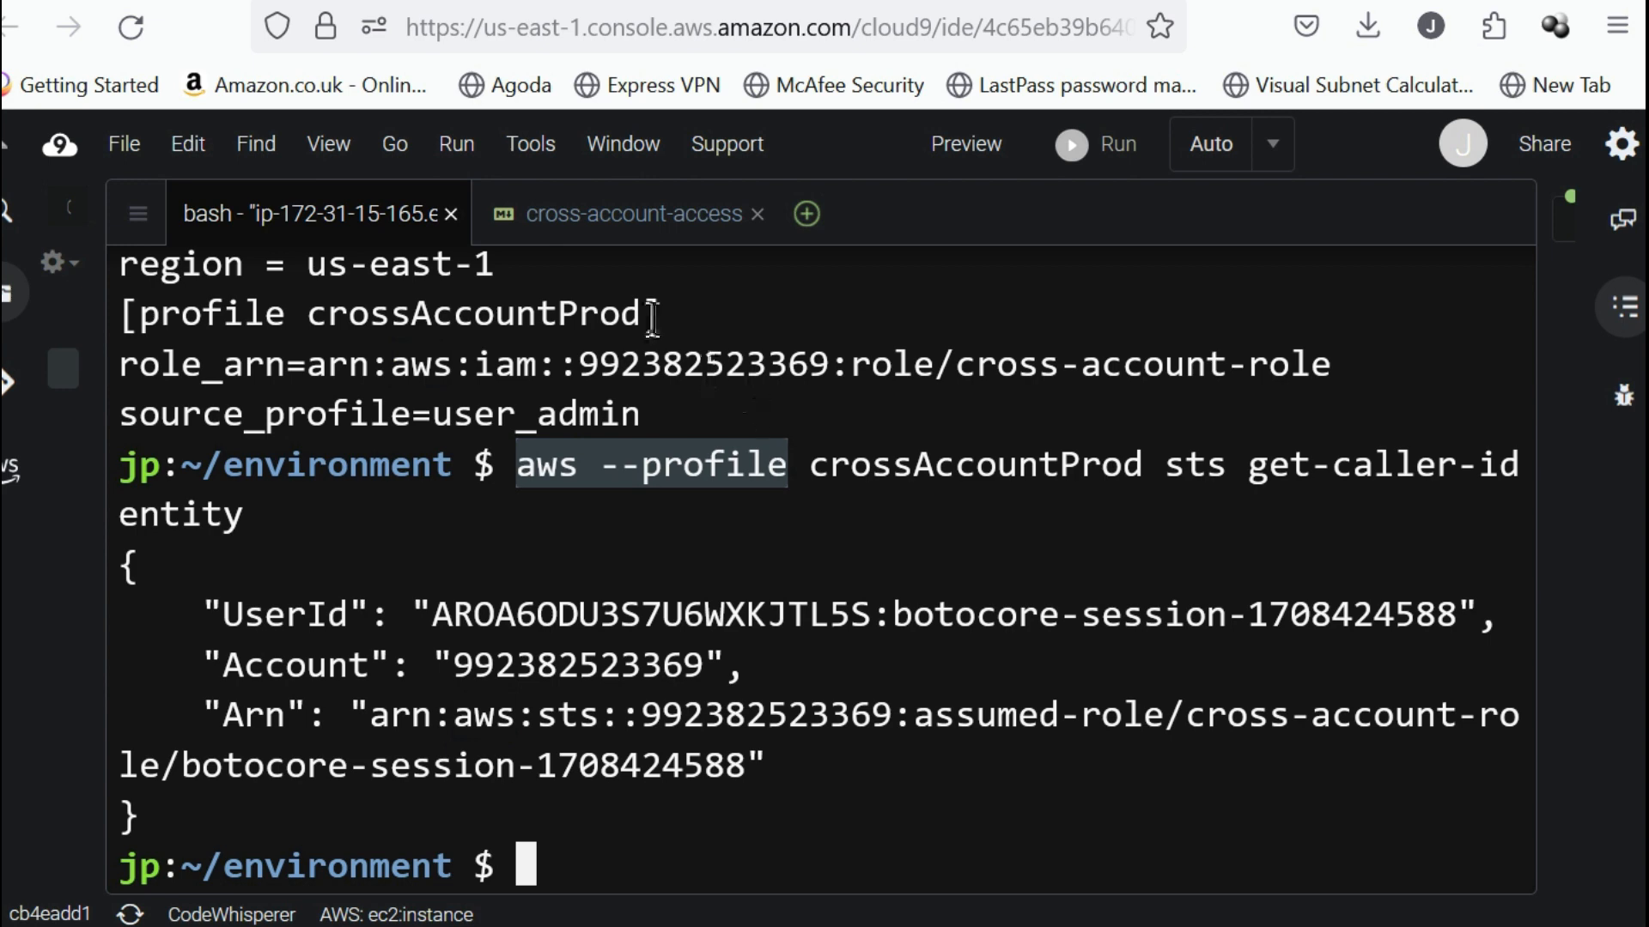
Review the notes' commands for creating an S3 bucket in the production account, including ACCOUNT_ID, AWS_REGION and the crossAccountProd profile.
click(589, 208)
scroll(607, 537, down, 3)
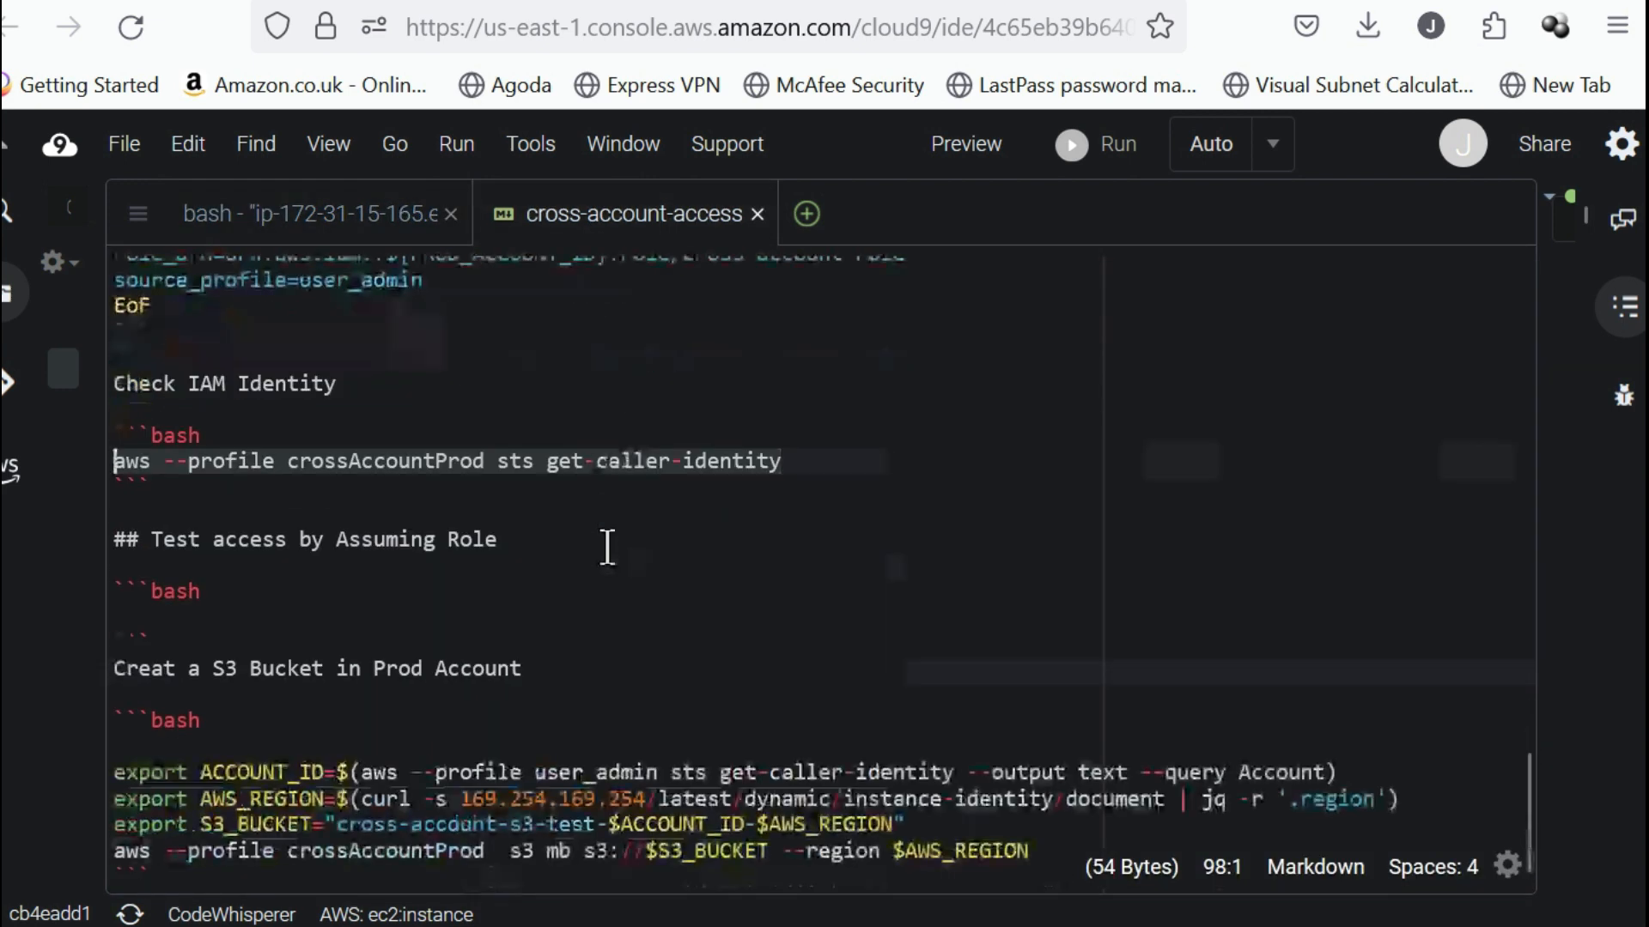
click(445, 541)
scroll(445, 547, down, 2)
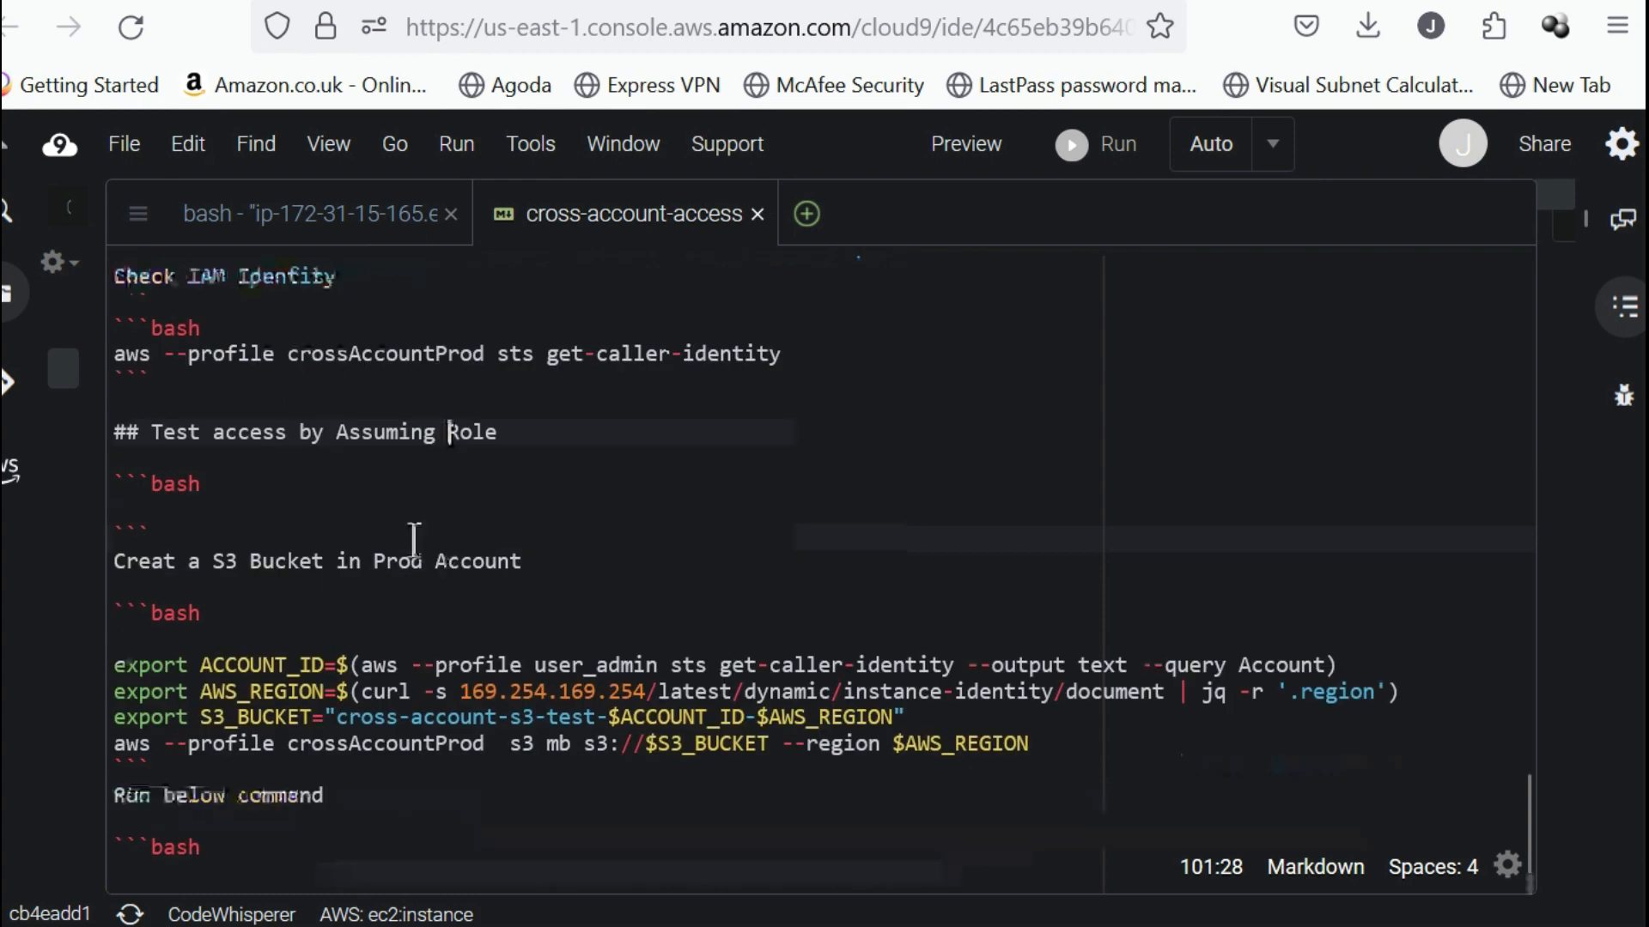
click(533, 457)
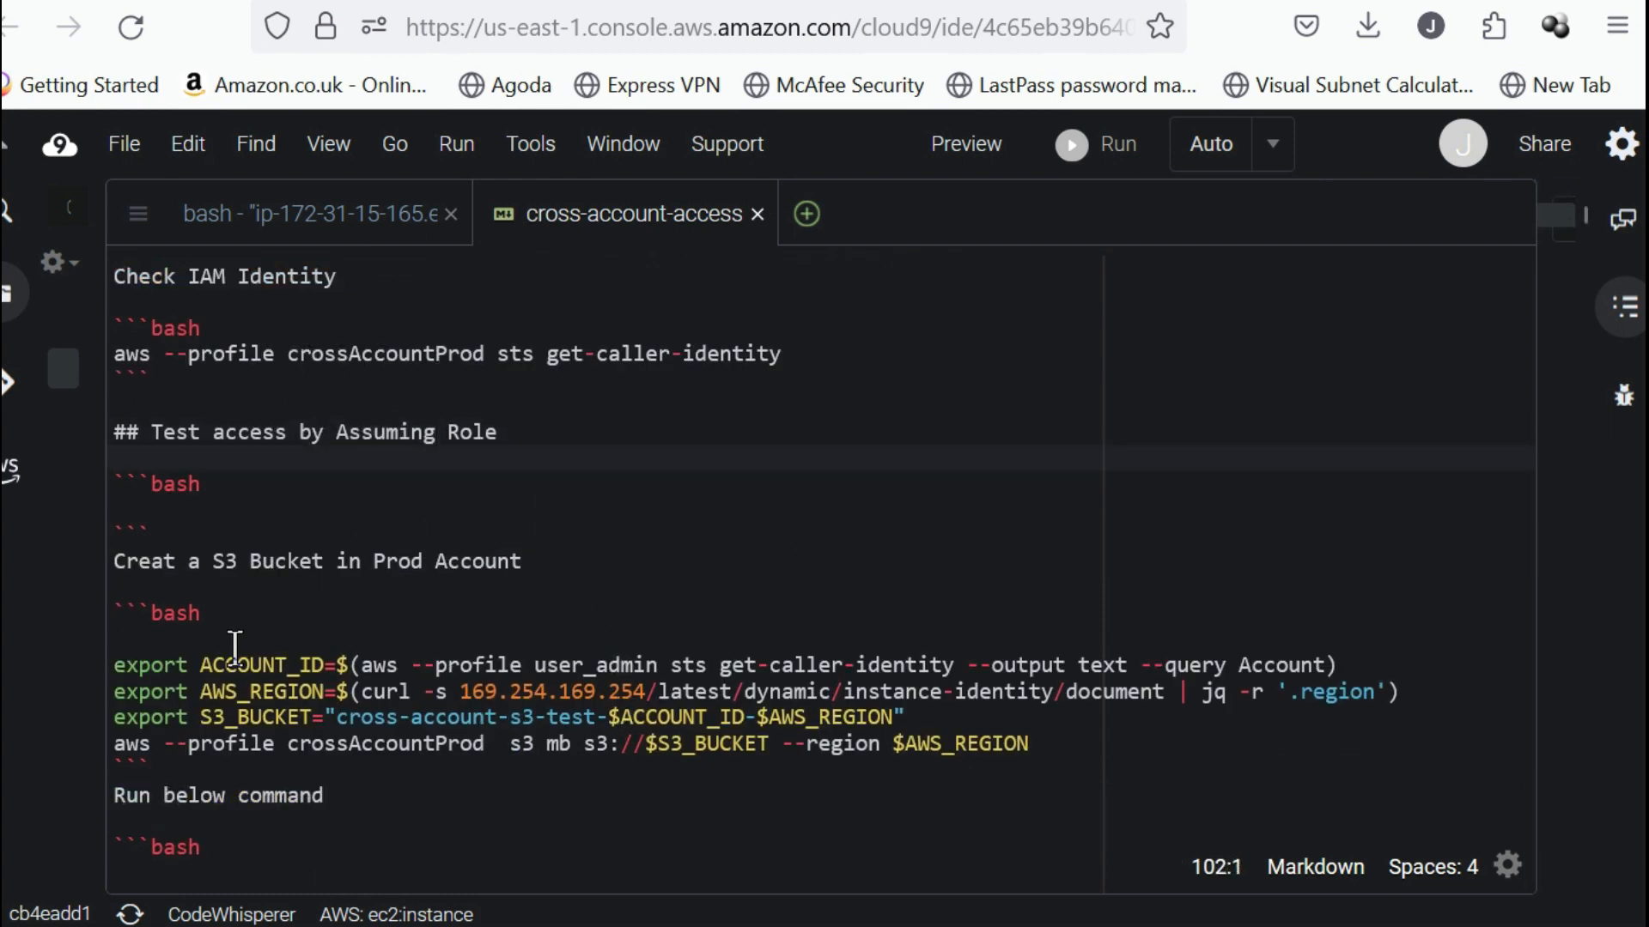
click(276, 662)
double_click(276, 663)
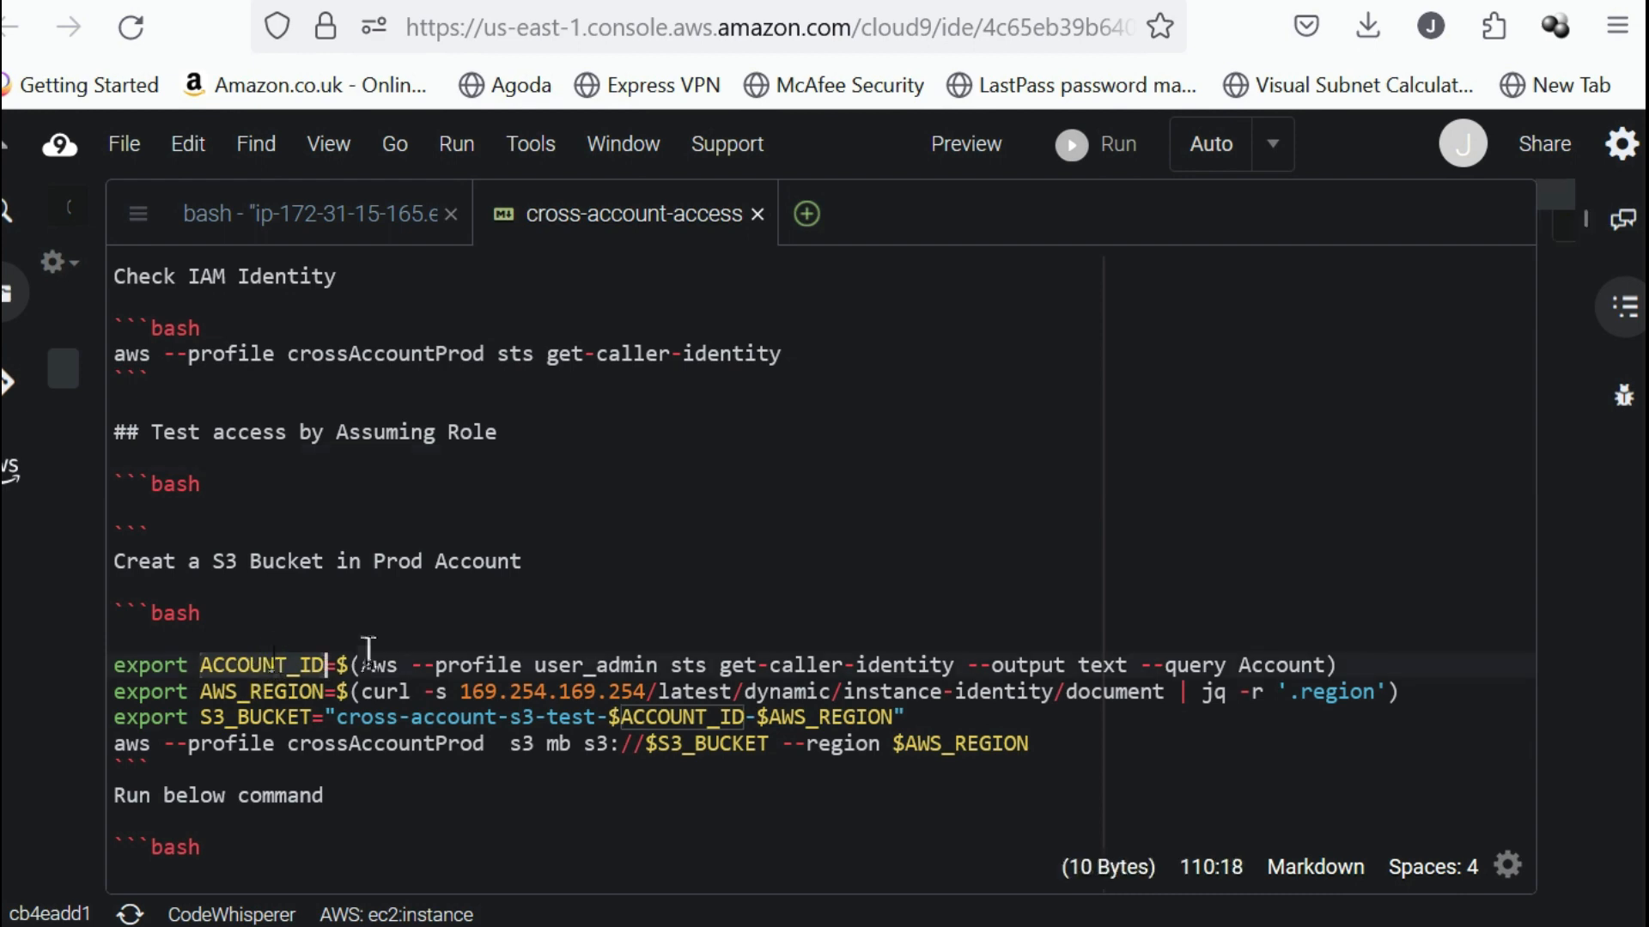
double_click(574, 665)
double_click(279, 692)
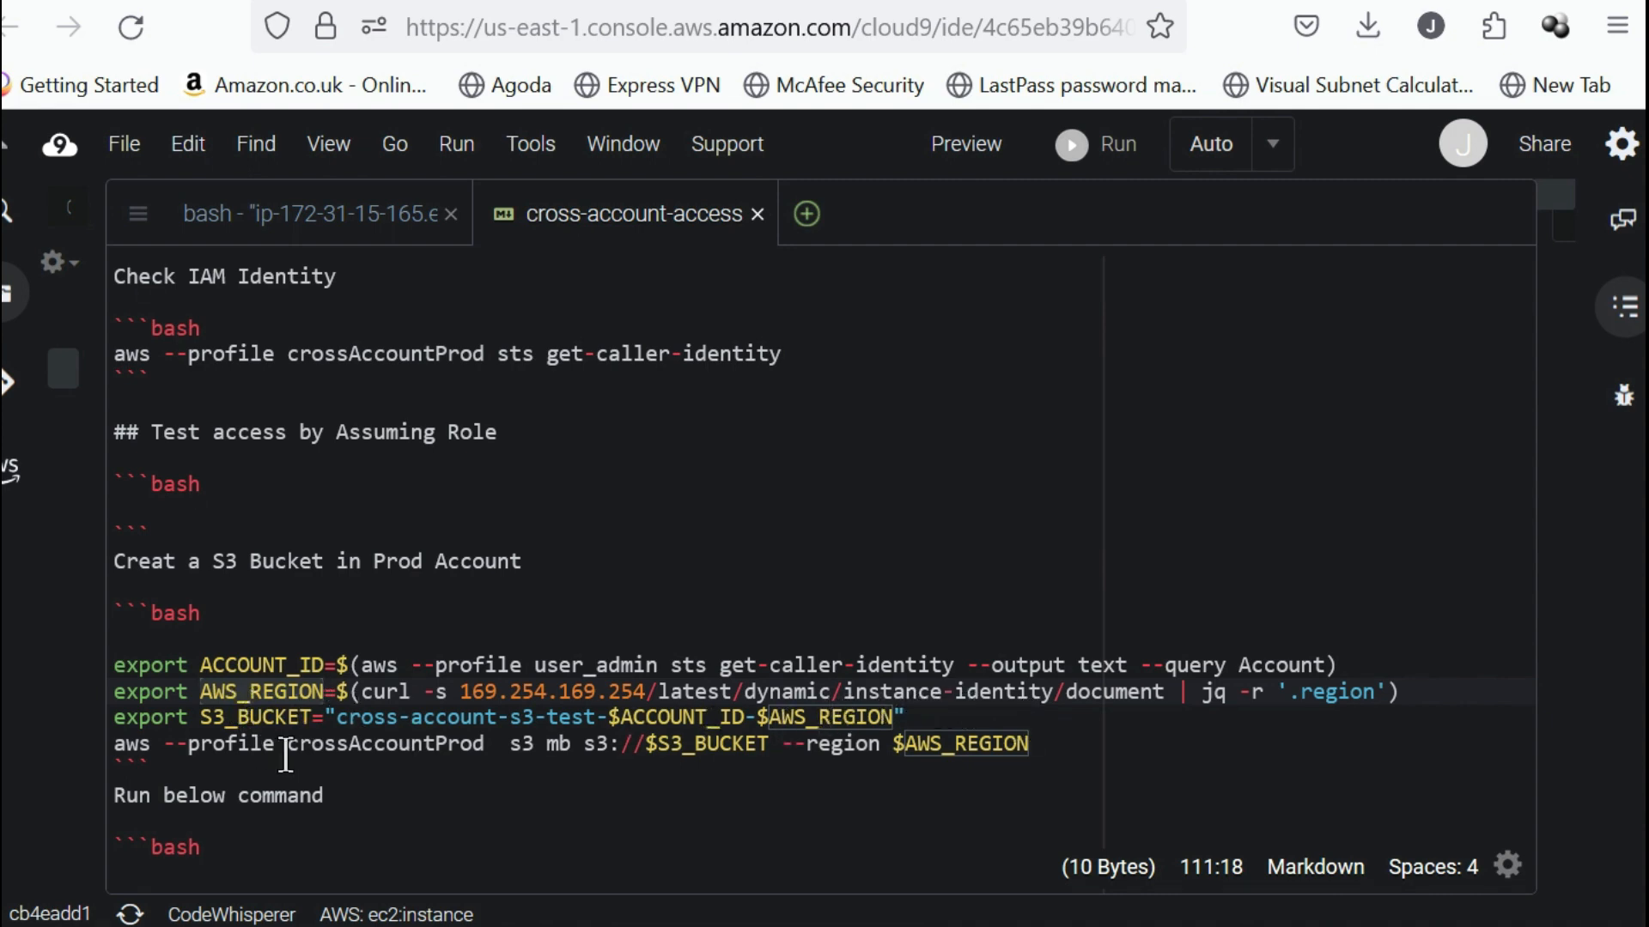
scroll(324, 745, down, 2)
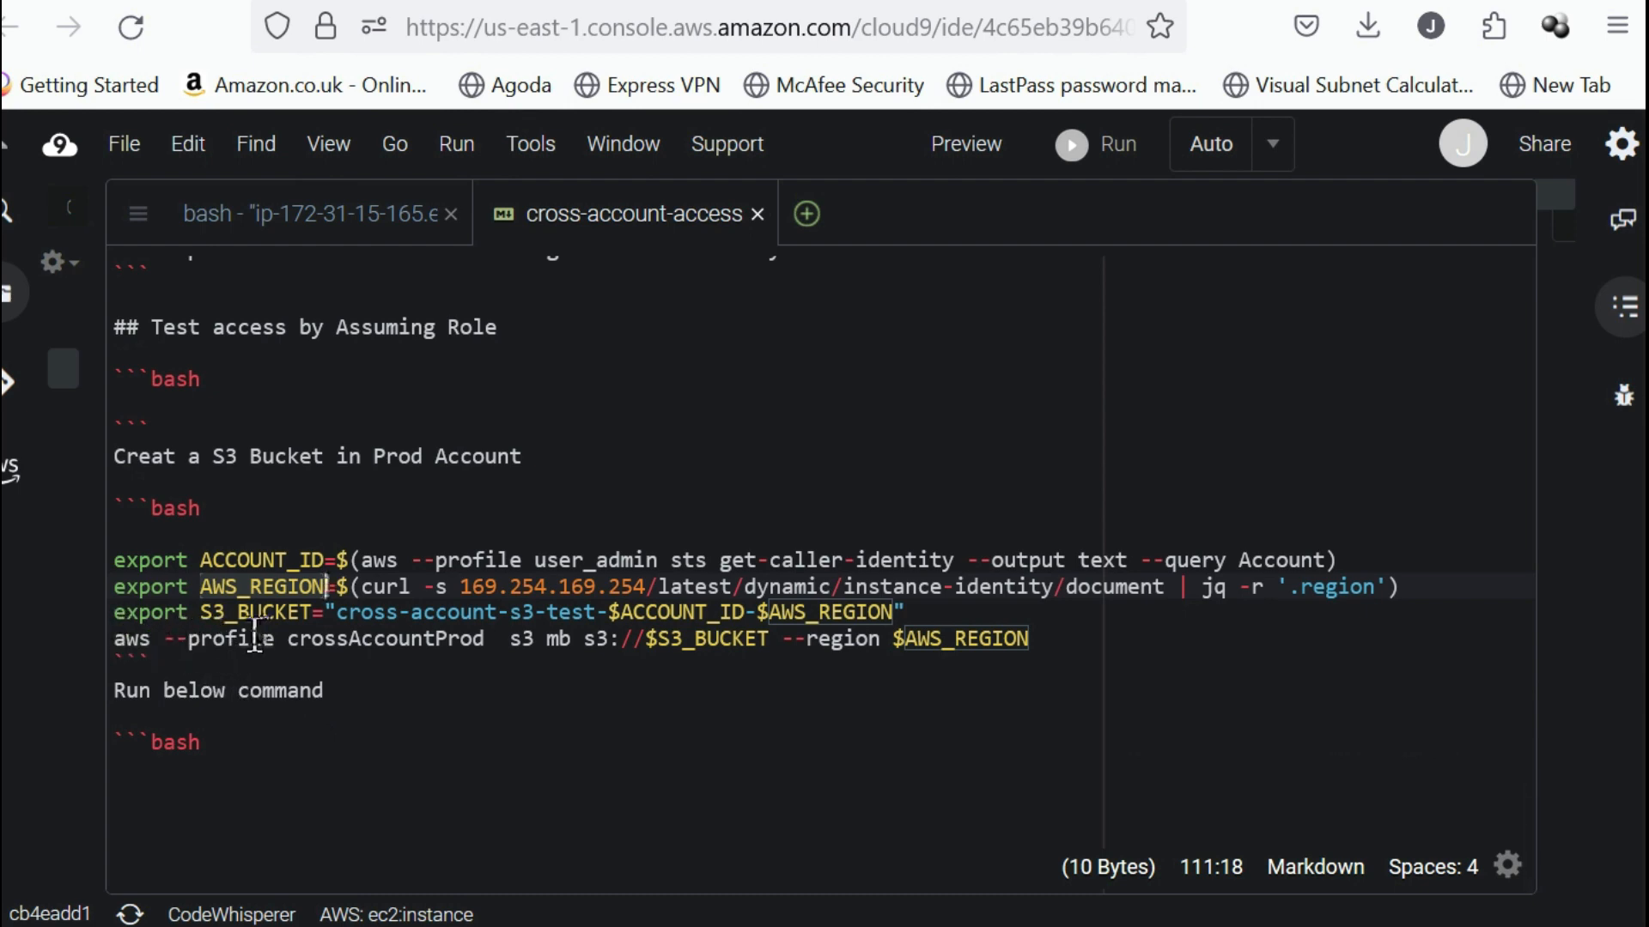
double_click(389, 637)
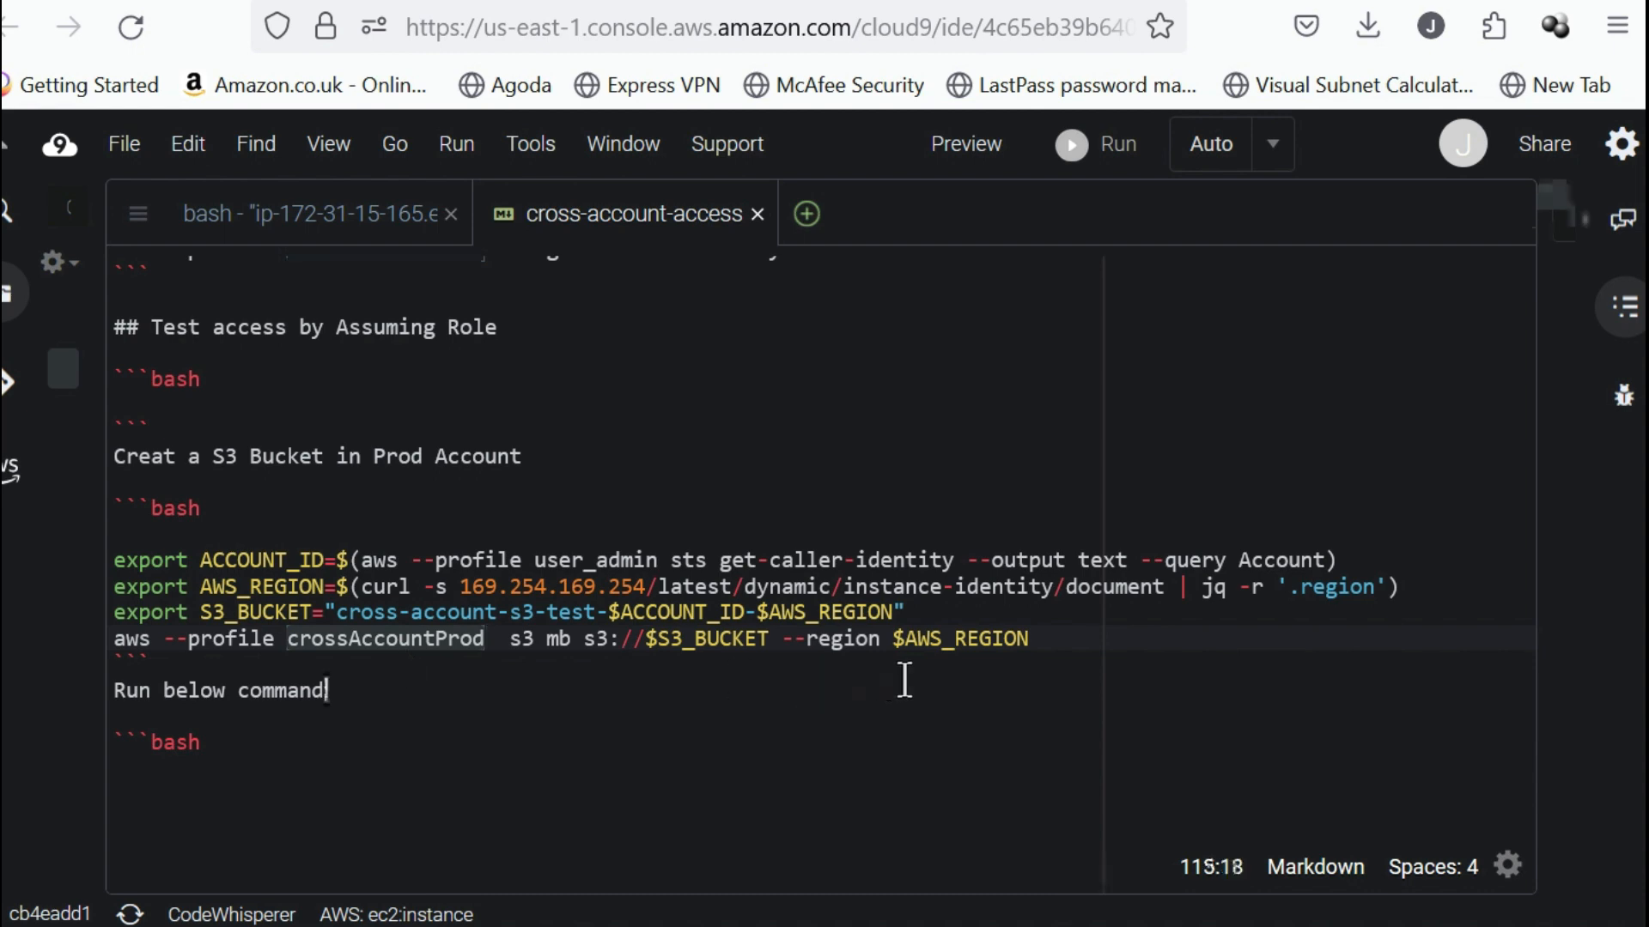
Run the notes' block that exports ACCOUNT_ID, AWS_REGION and S3_BUCKET and creates the bucket with s3 mb under the crossAccountProd profile.
click(1074, 639)
drag(1074, 636, 4, 569)
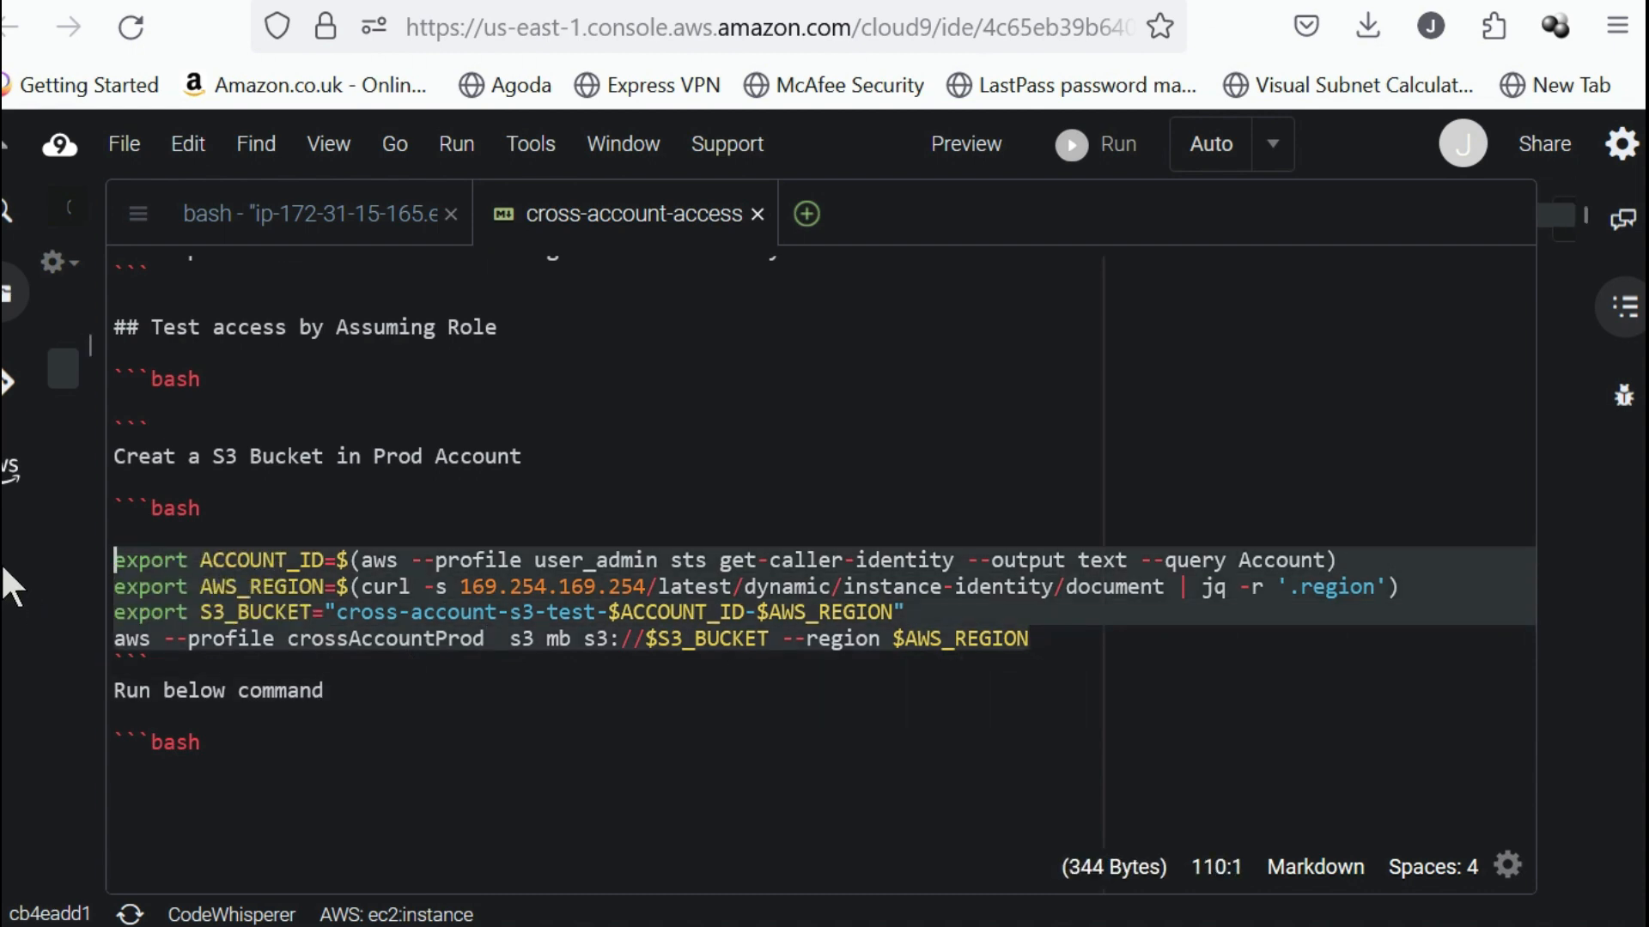
click(356, 229)
text(export ACCOUNT_ID=$(aws --profile user_admin sts get-caller-identity --output text --query Account))
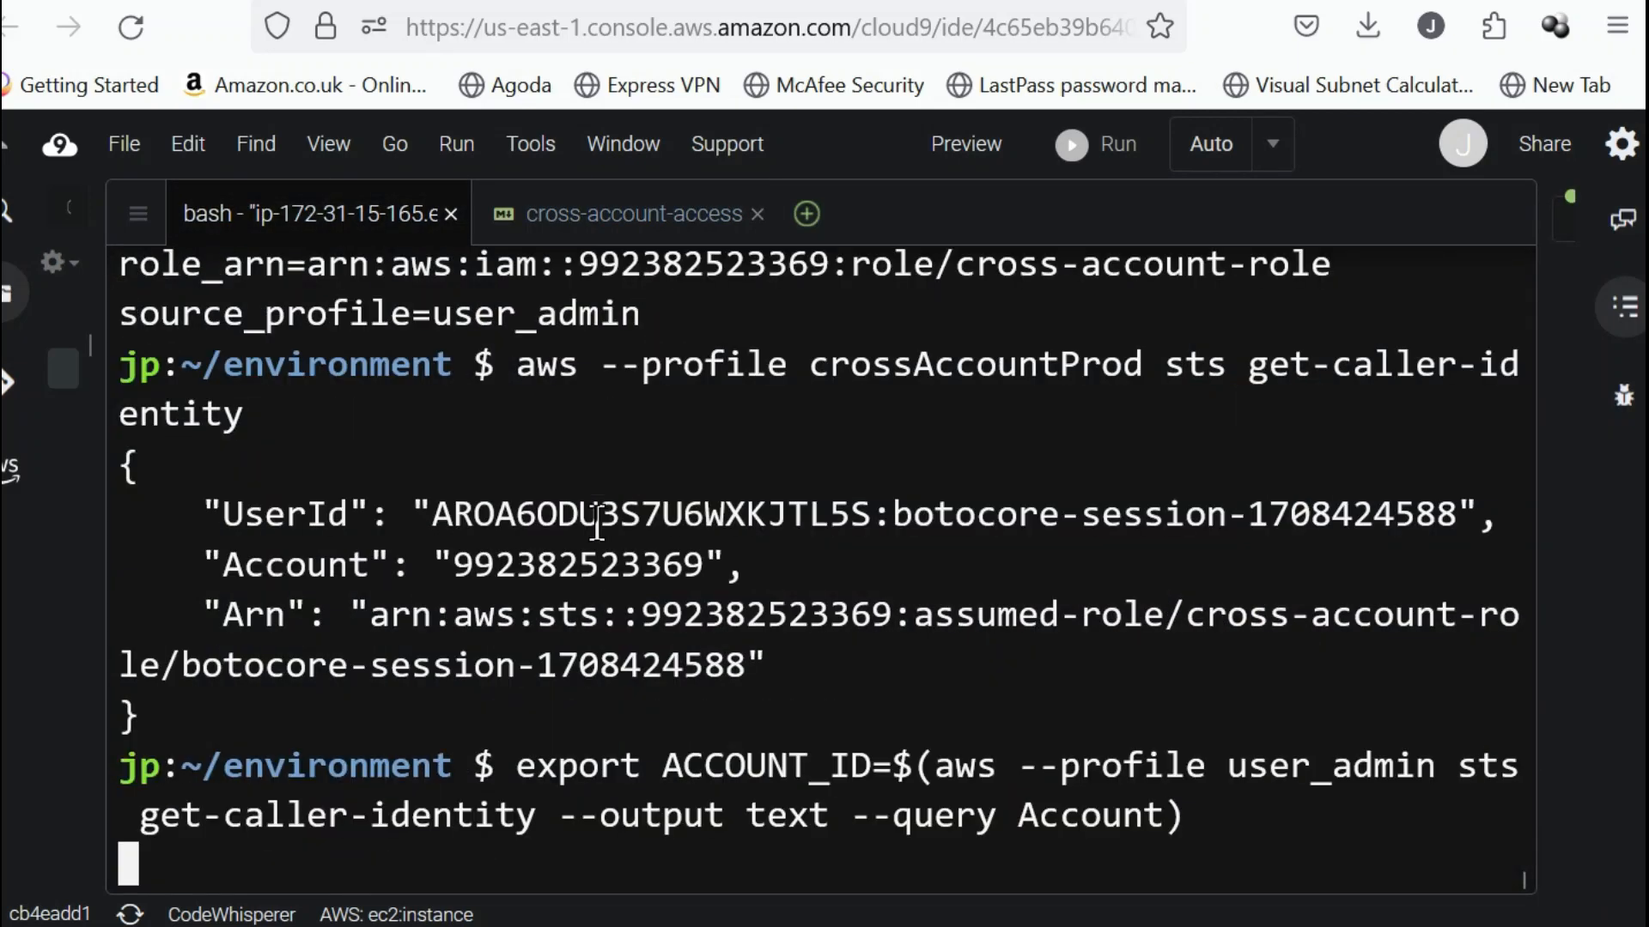
text(export AWS_REGION=$(curl -s 169.254.169.254/latest/dynamic/instance-identity/document | jq -r '.region') export S3_BUCKET="cross-account-s3-test-$ACCOUNT_ID-$AWS_REGION" aws --profile crossAccountProd  s3 mb s3://$S3_BUCKET --region $AWS_REGION)
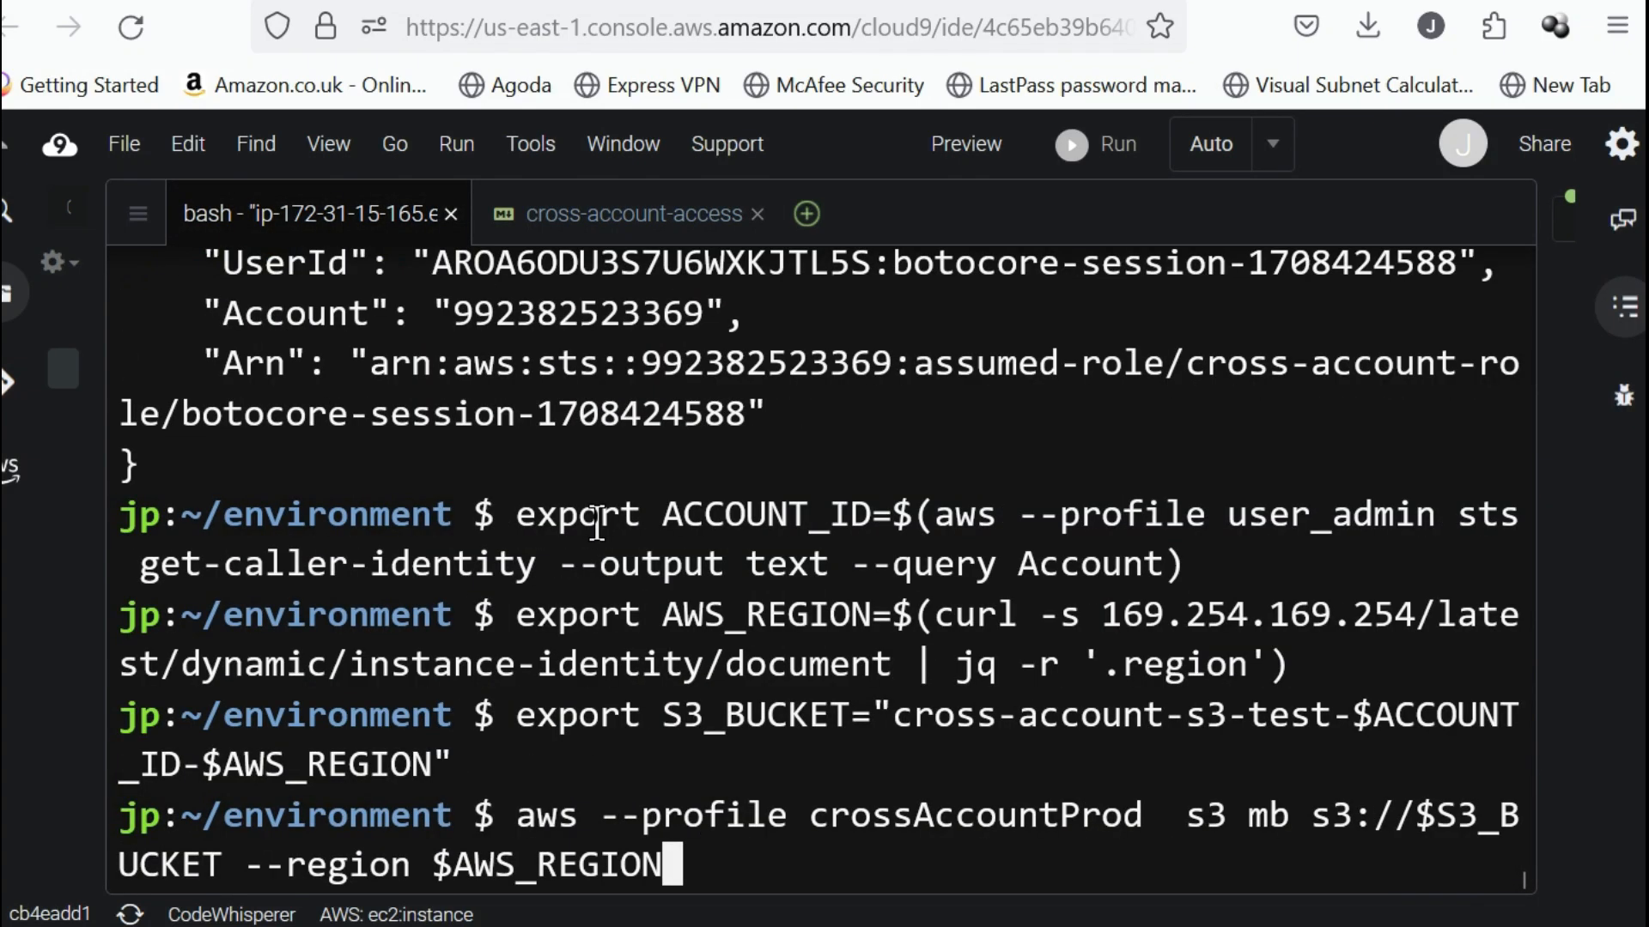
key(Return)
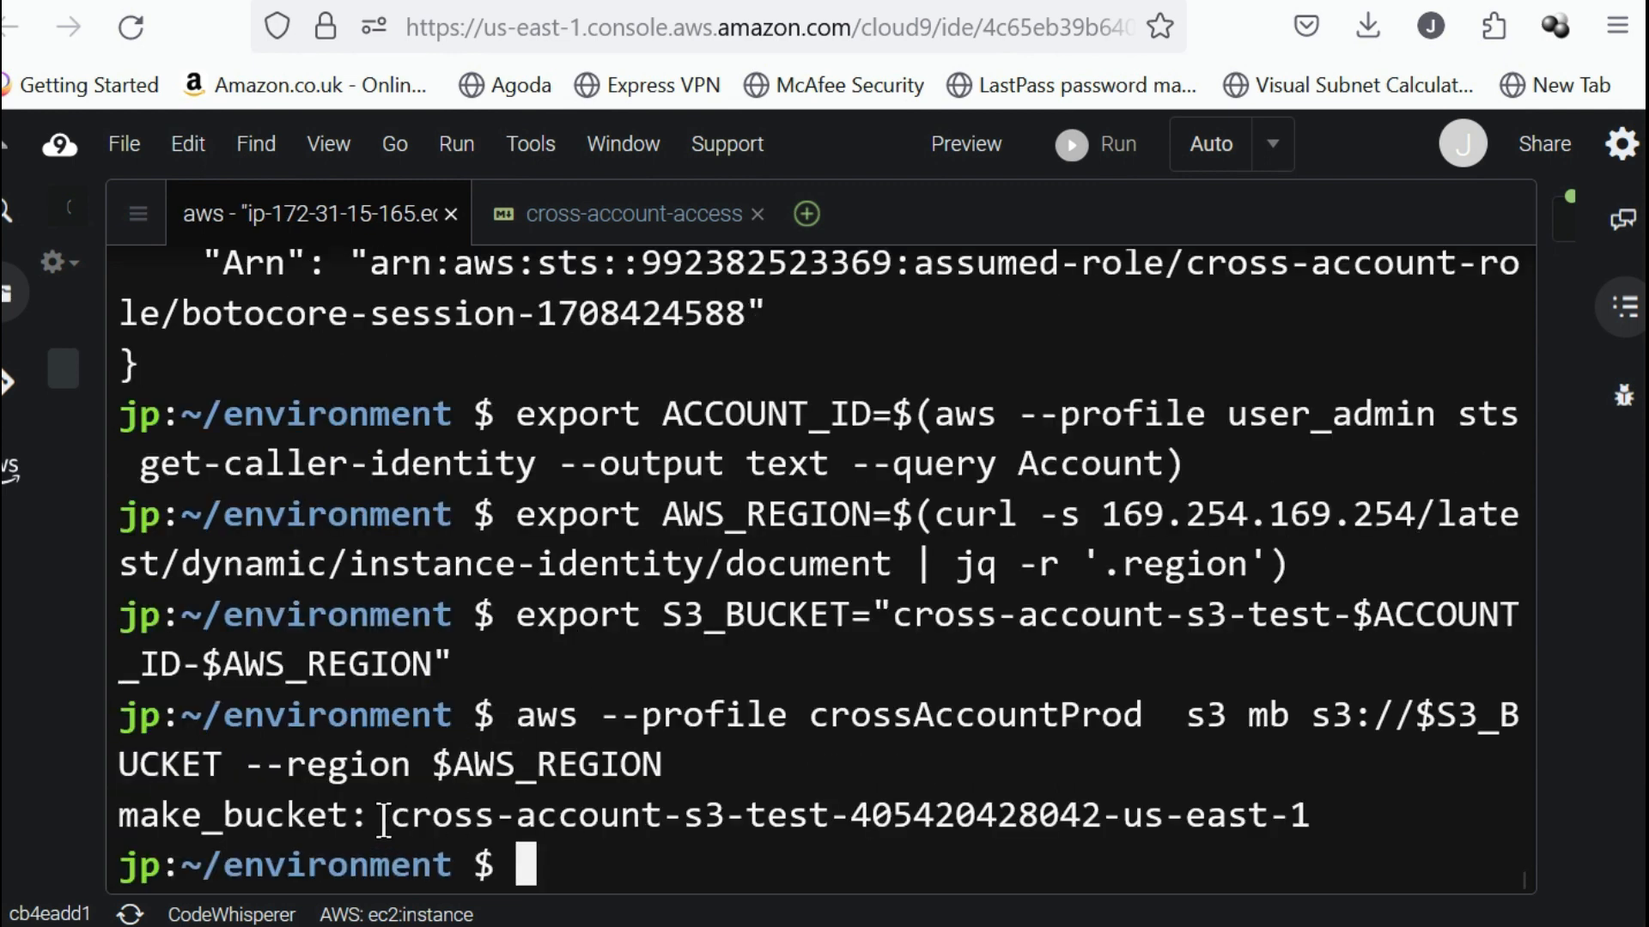
Inspect the new bucket's name in the make_bucket output, checking its prefix and embedded account ID.
drag(388, 815, 745, 815)
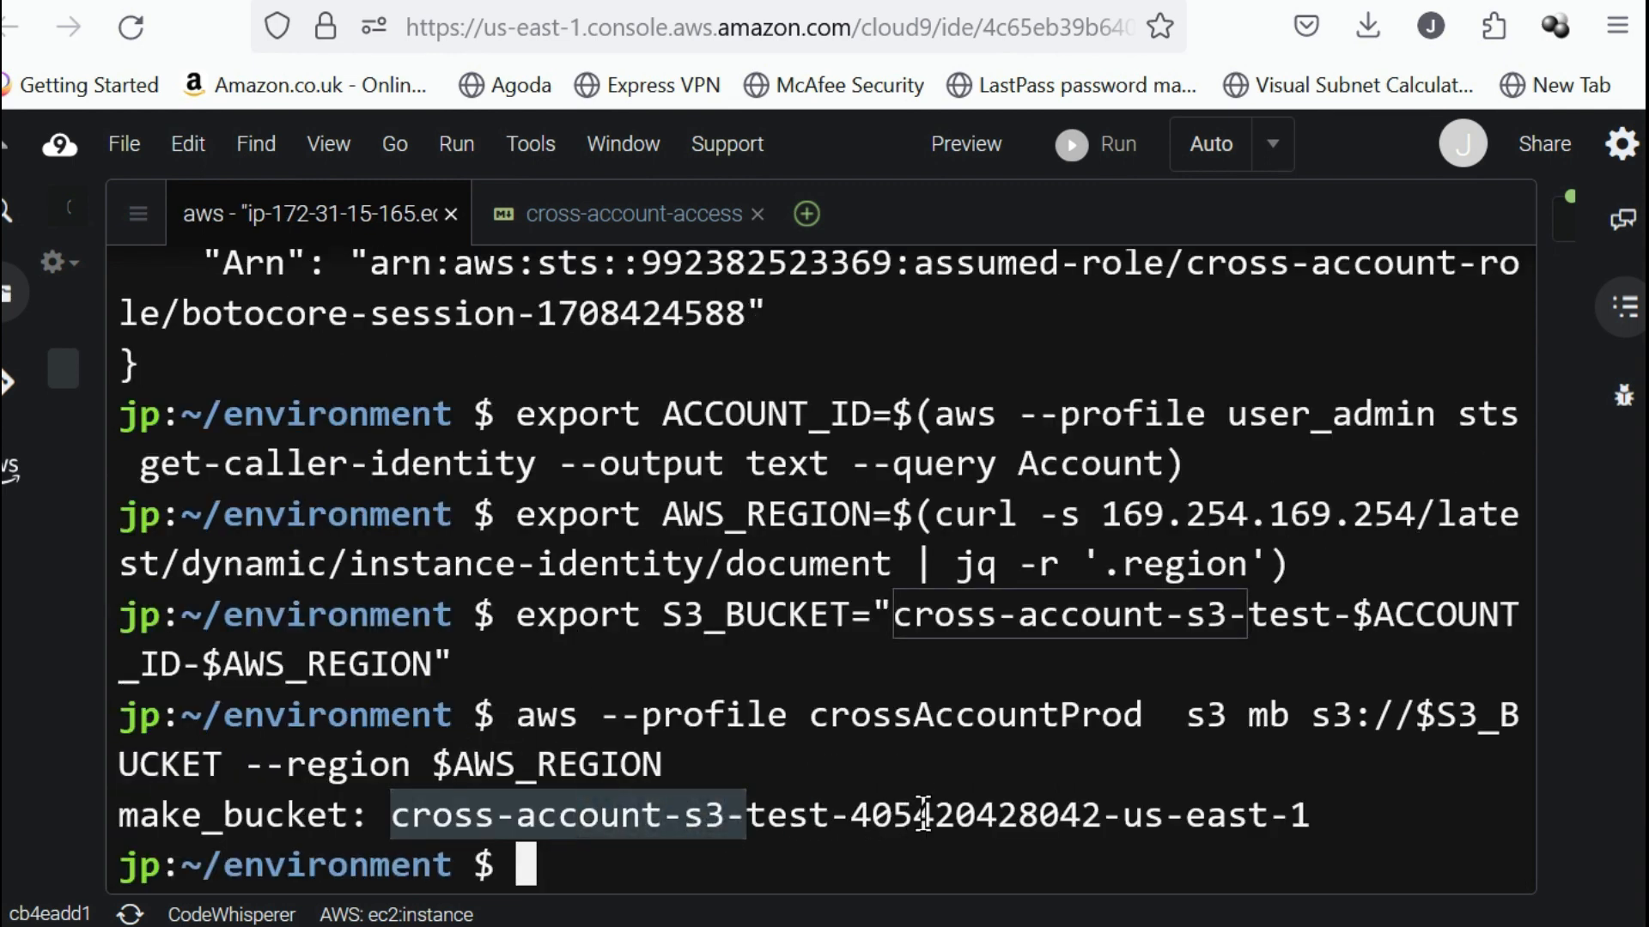
double_click(924, 814)
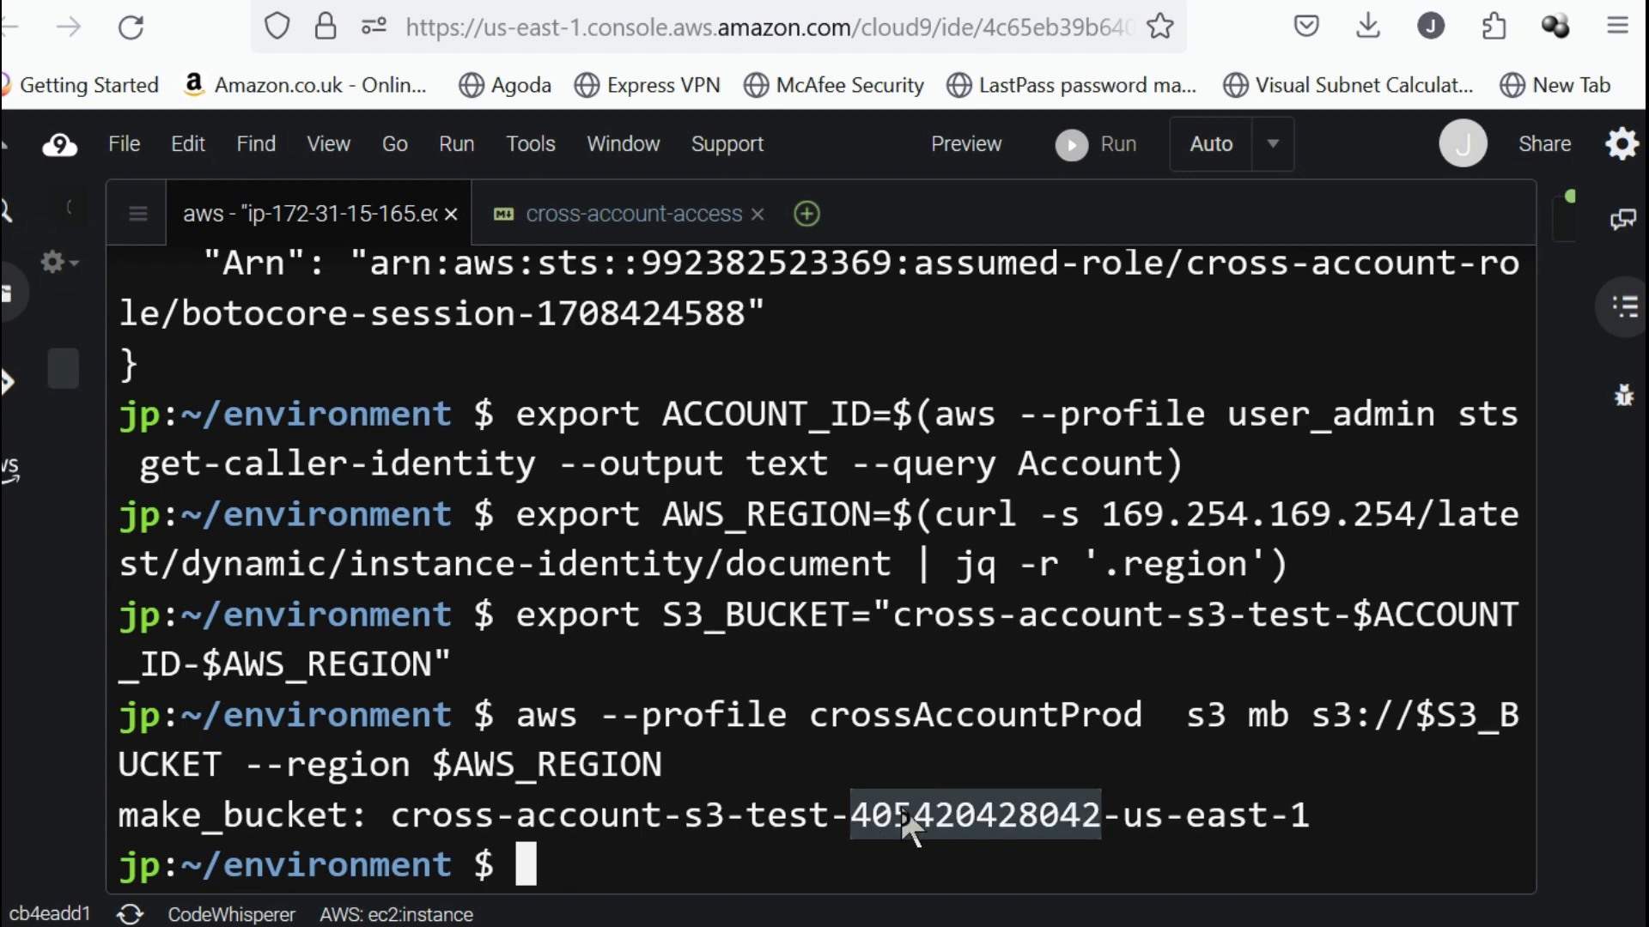
double_click(667, 807)
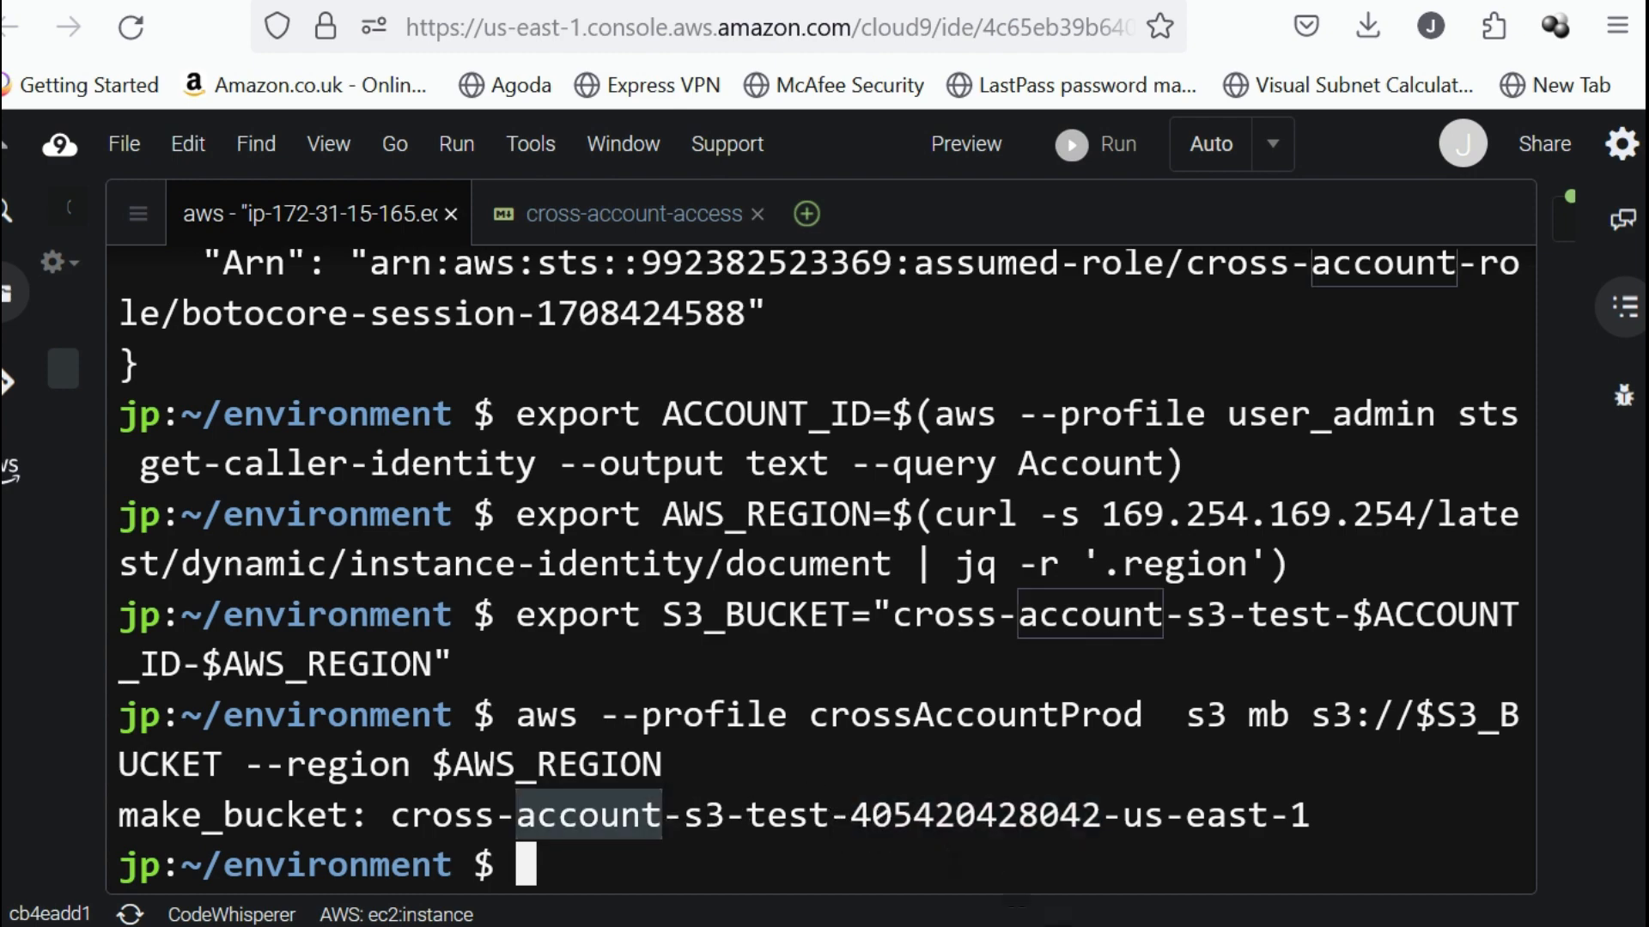
Switch to the production account's AWS console, search for s3 and open the S3 service in a new browser tab.
key(alt+Tab)
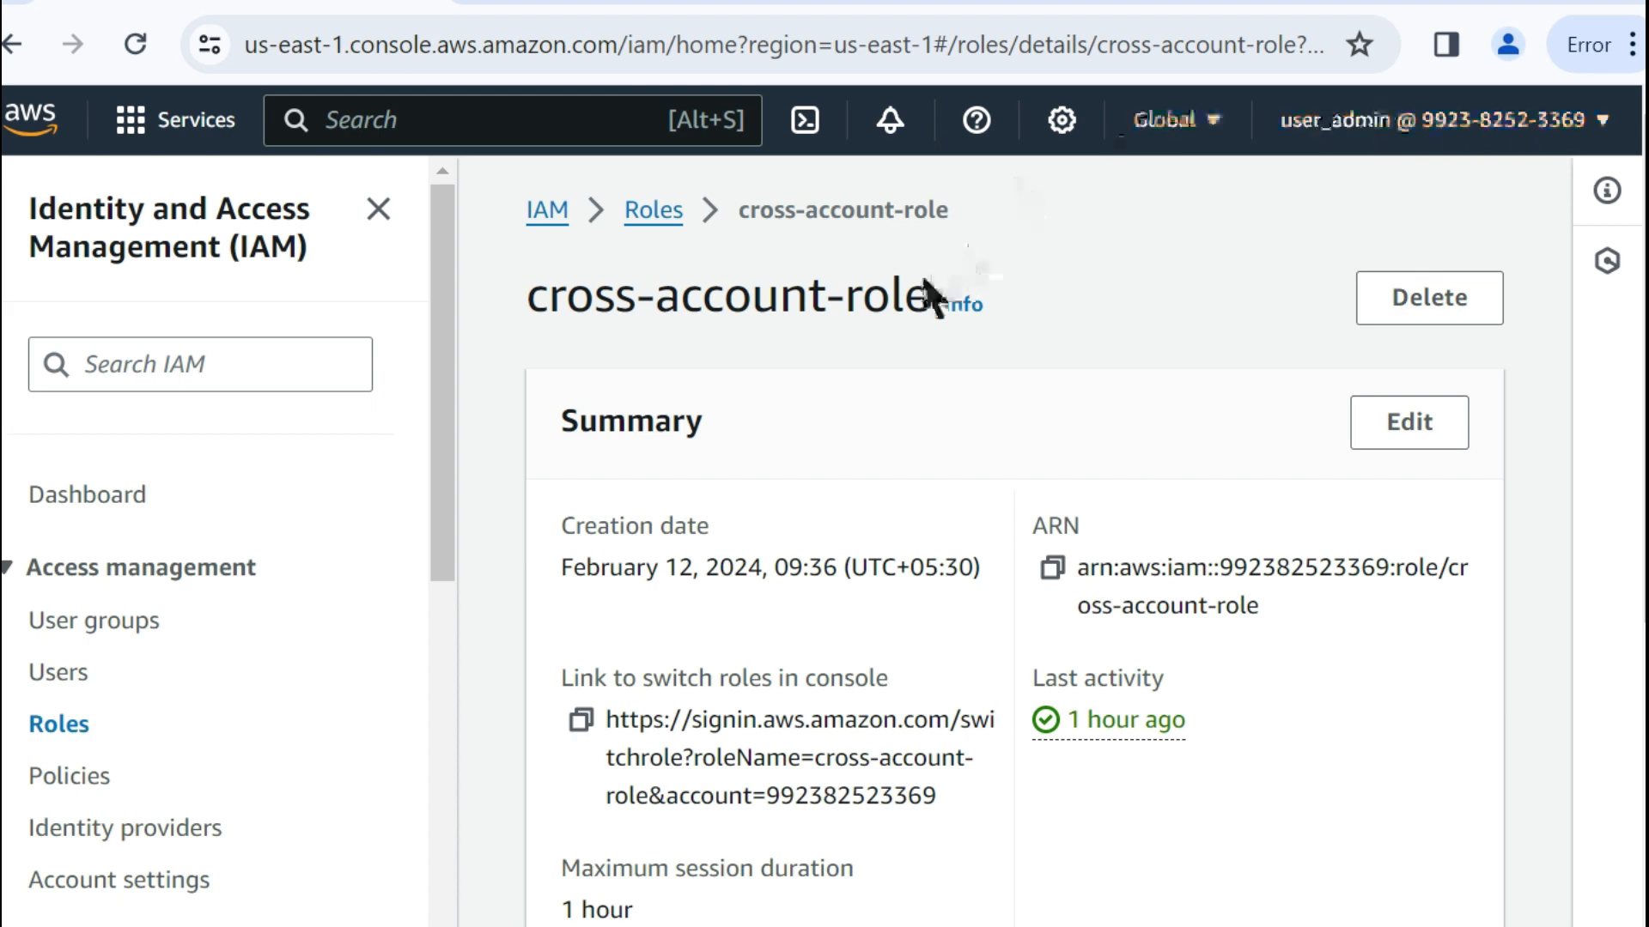
click(435, 115)
text(s3)
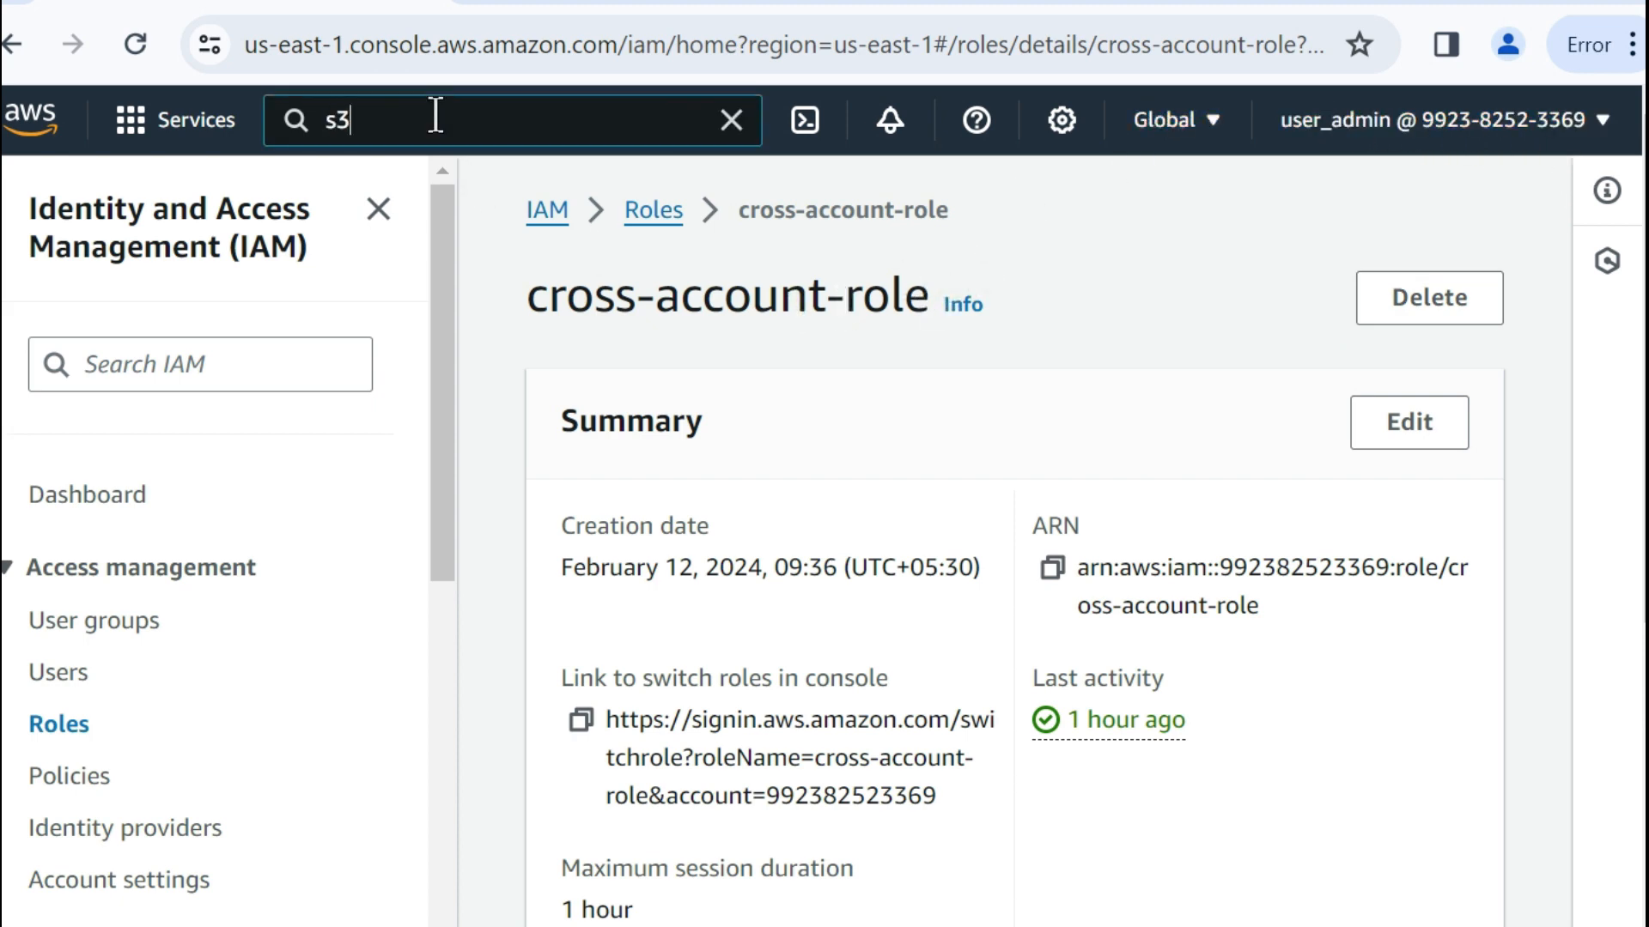
right_click(810, 378)
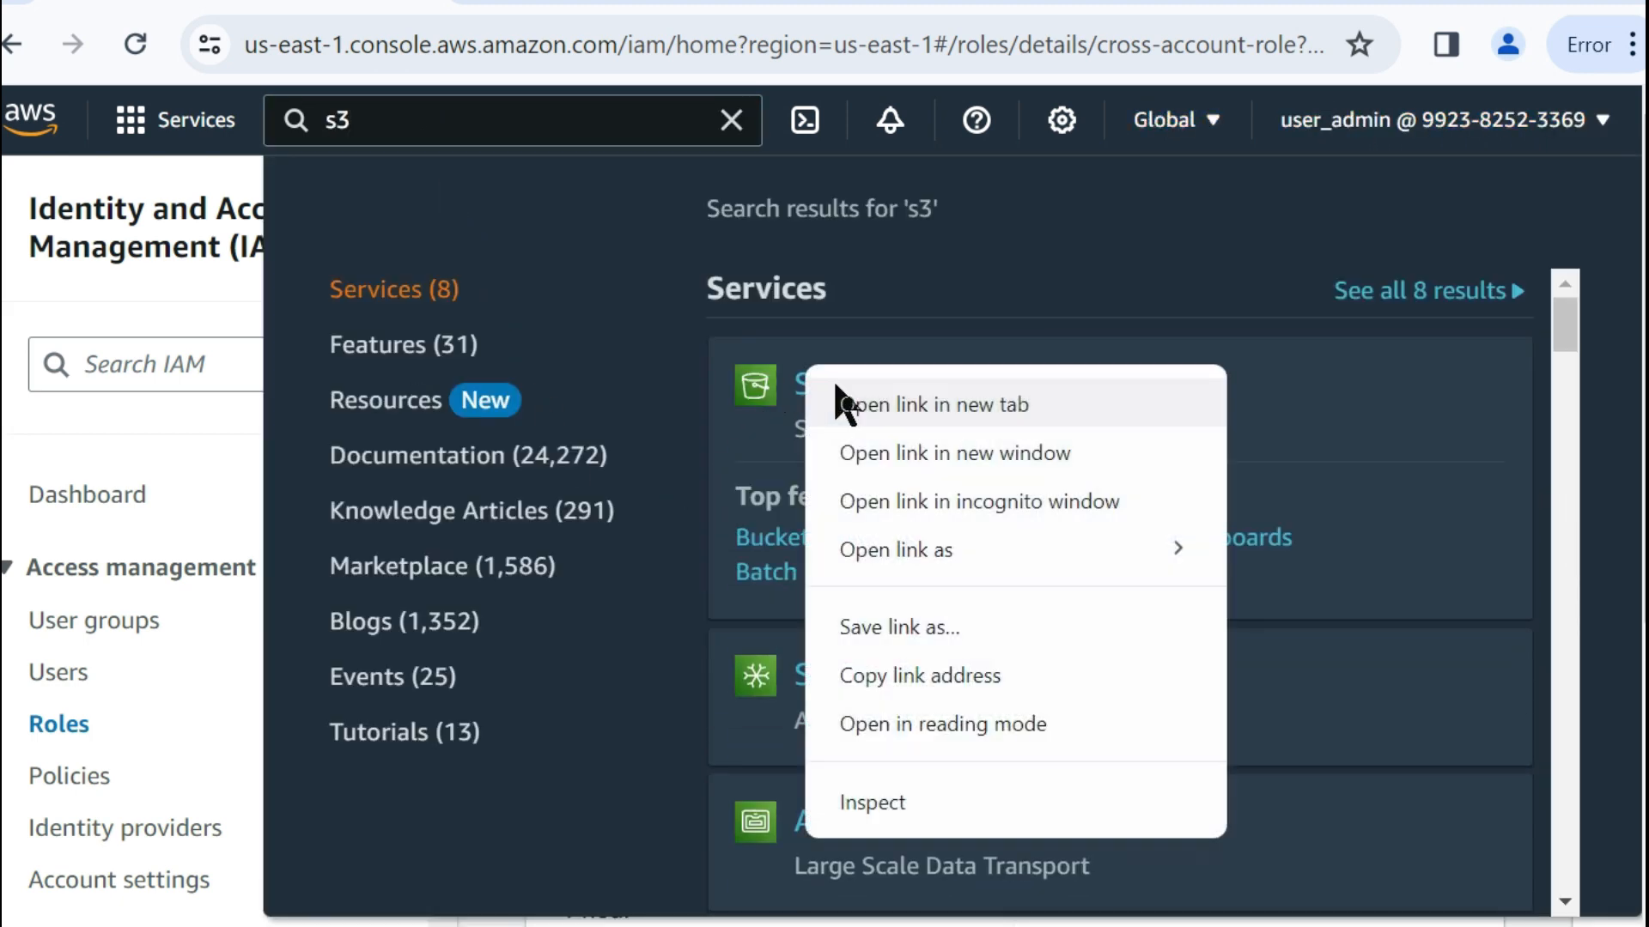
click(865, 403)
click(427, 19)
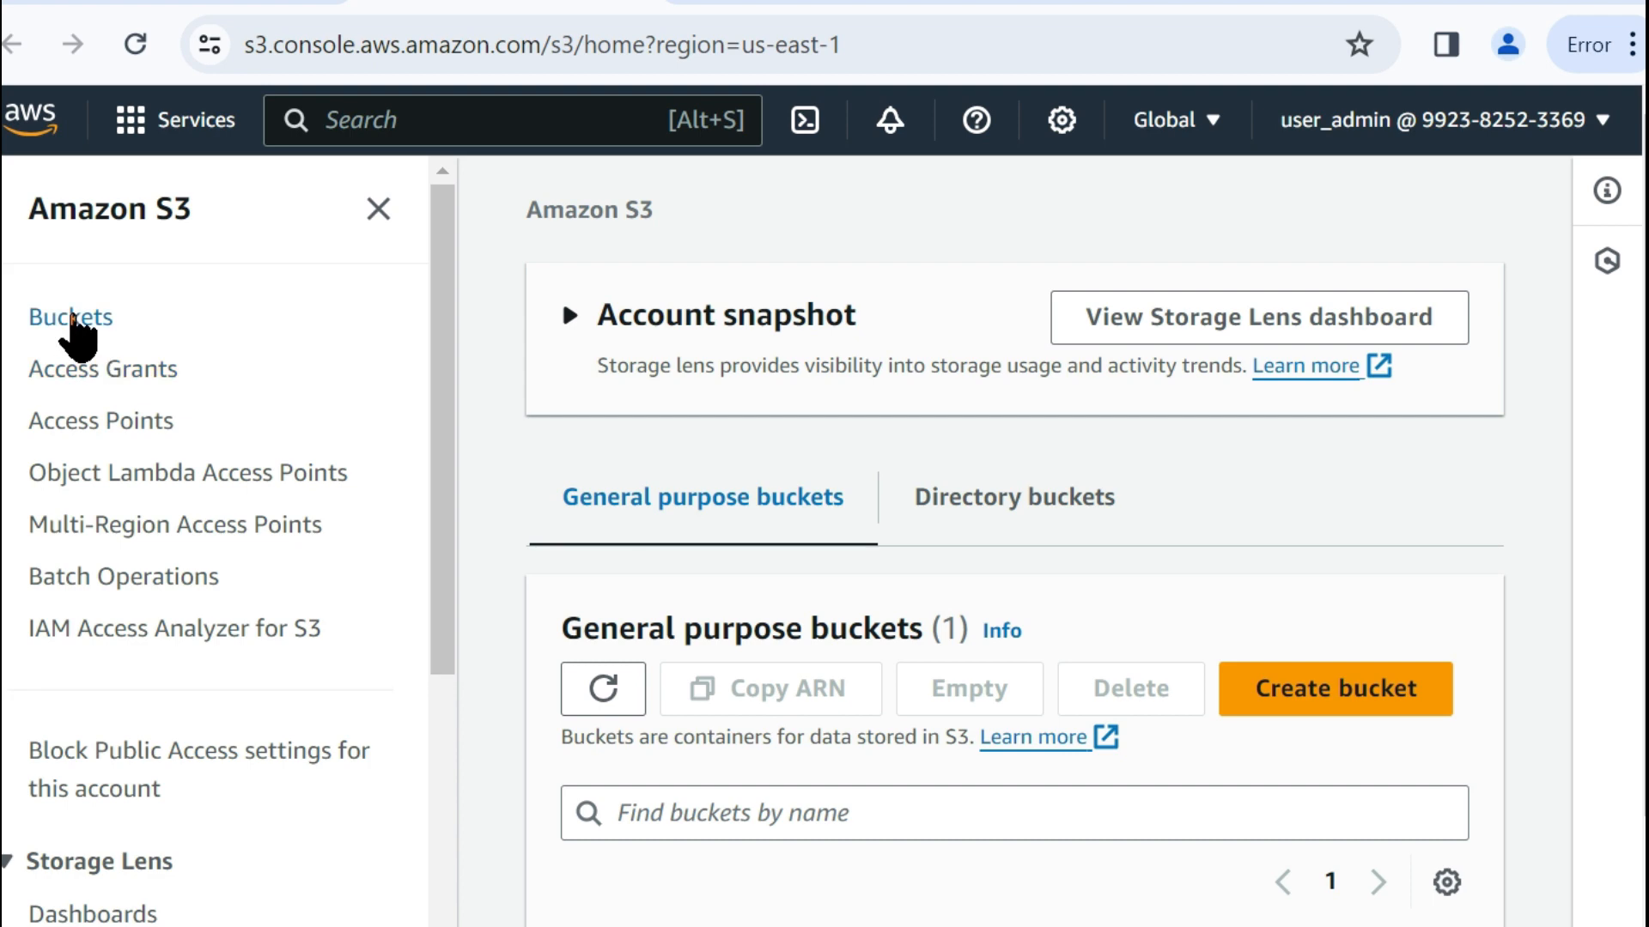
Find the cross-account-s3-test bucket in the production account's bucket list and open it to view its objects.
click(72, 319)
scroll(883, 619, down, 4)
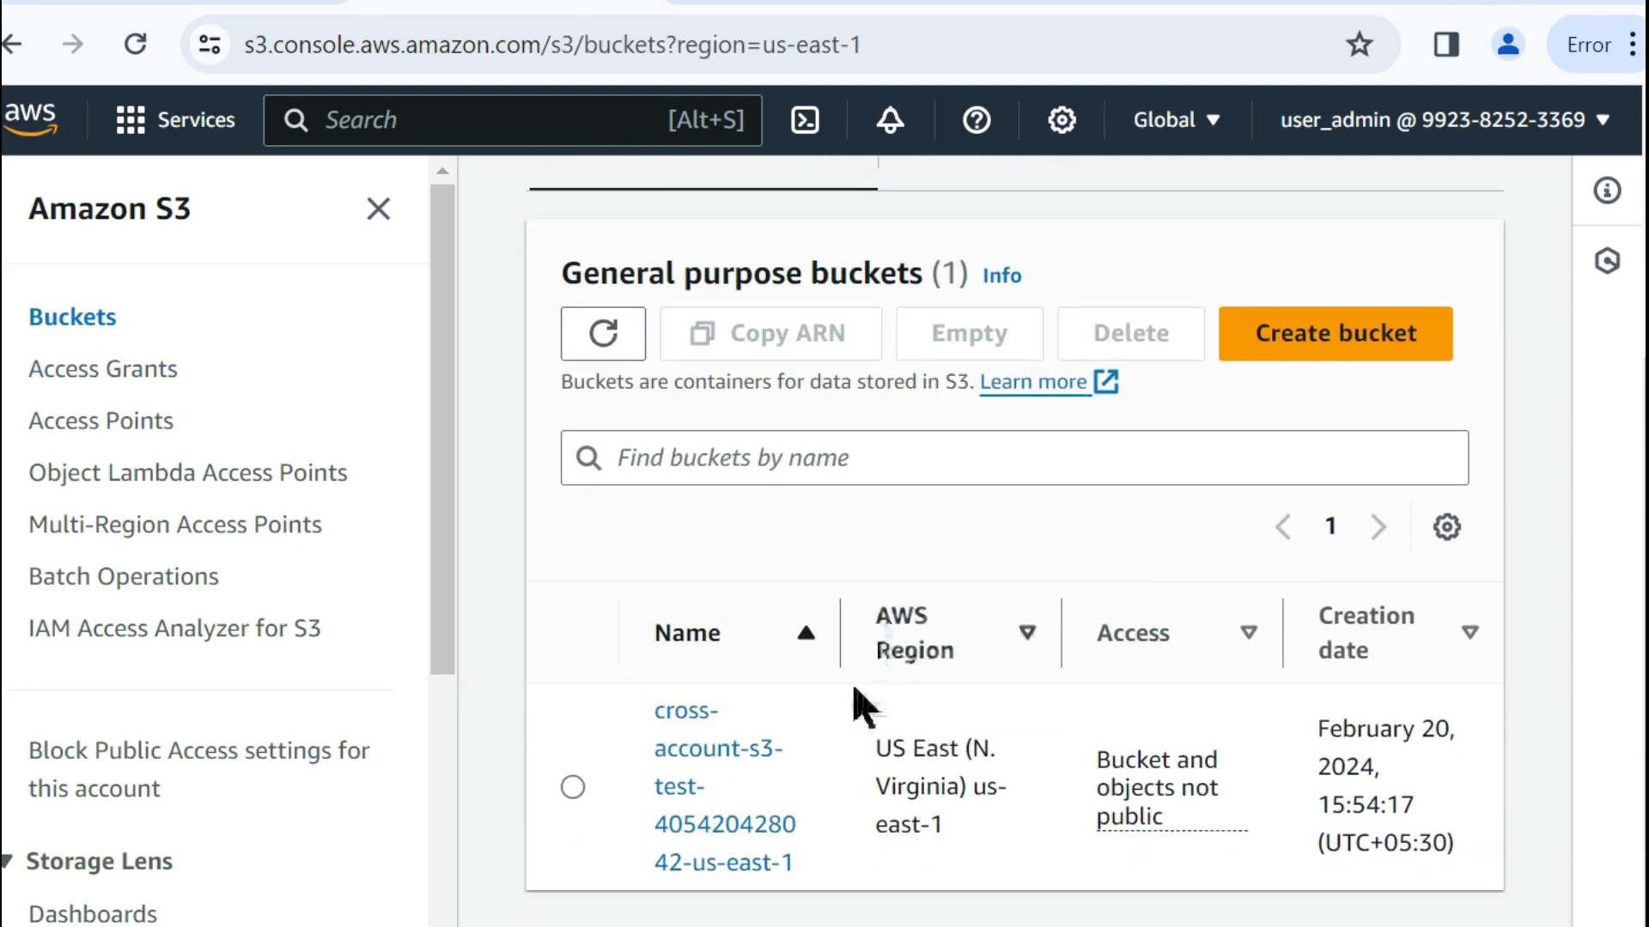
click(704, 773)
scroll(1038, 780, down, 5)
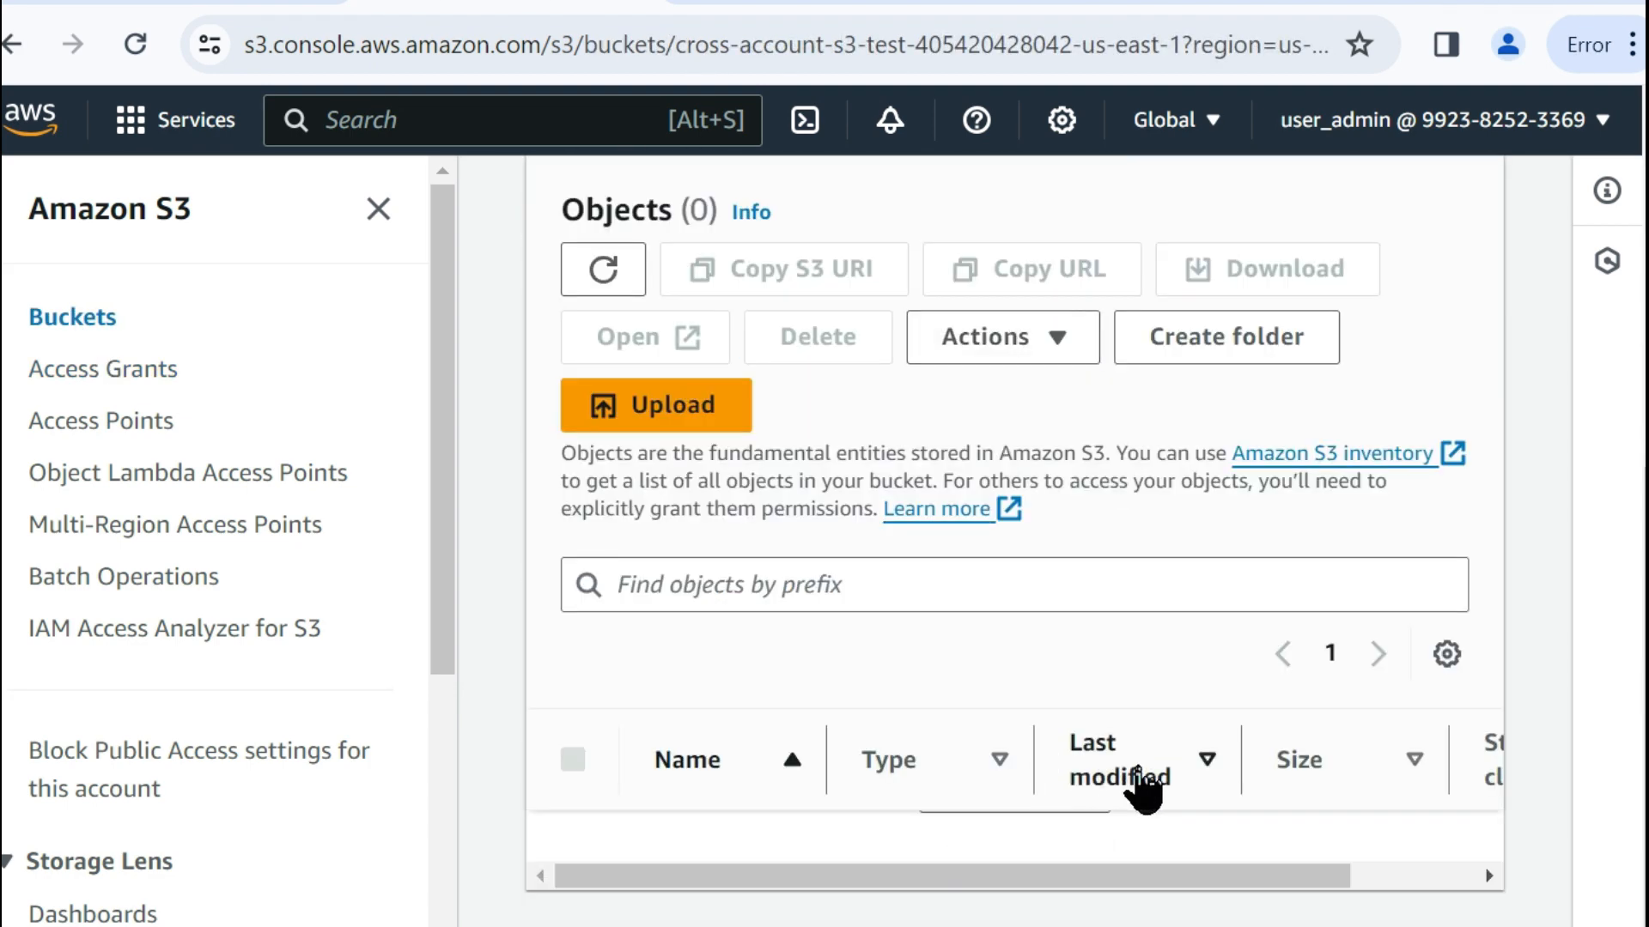
Examine the cross-account-s3-test bucket's object list and the account ID embedded in its name.
scroll(1142, 786, up, 4)
scroll(944, 713, down, 4)
scroll(773, 515, up, 5)
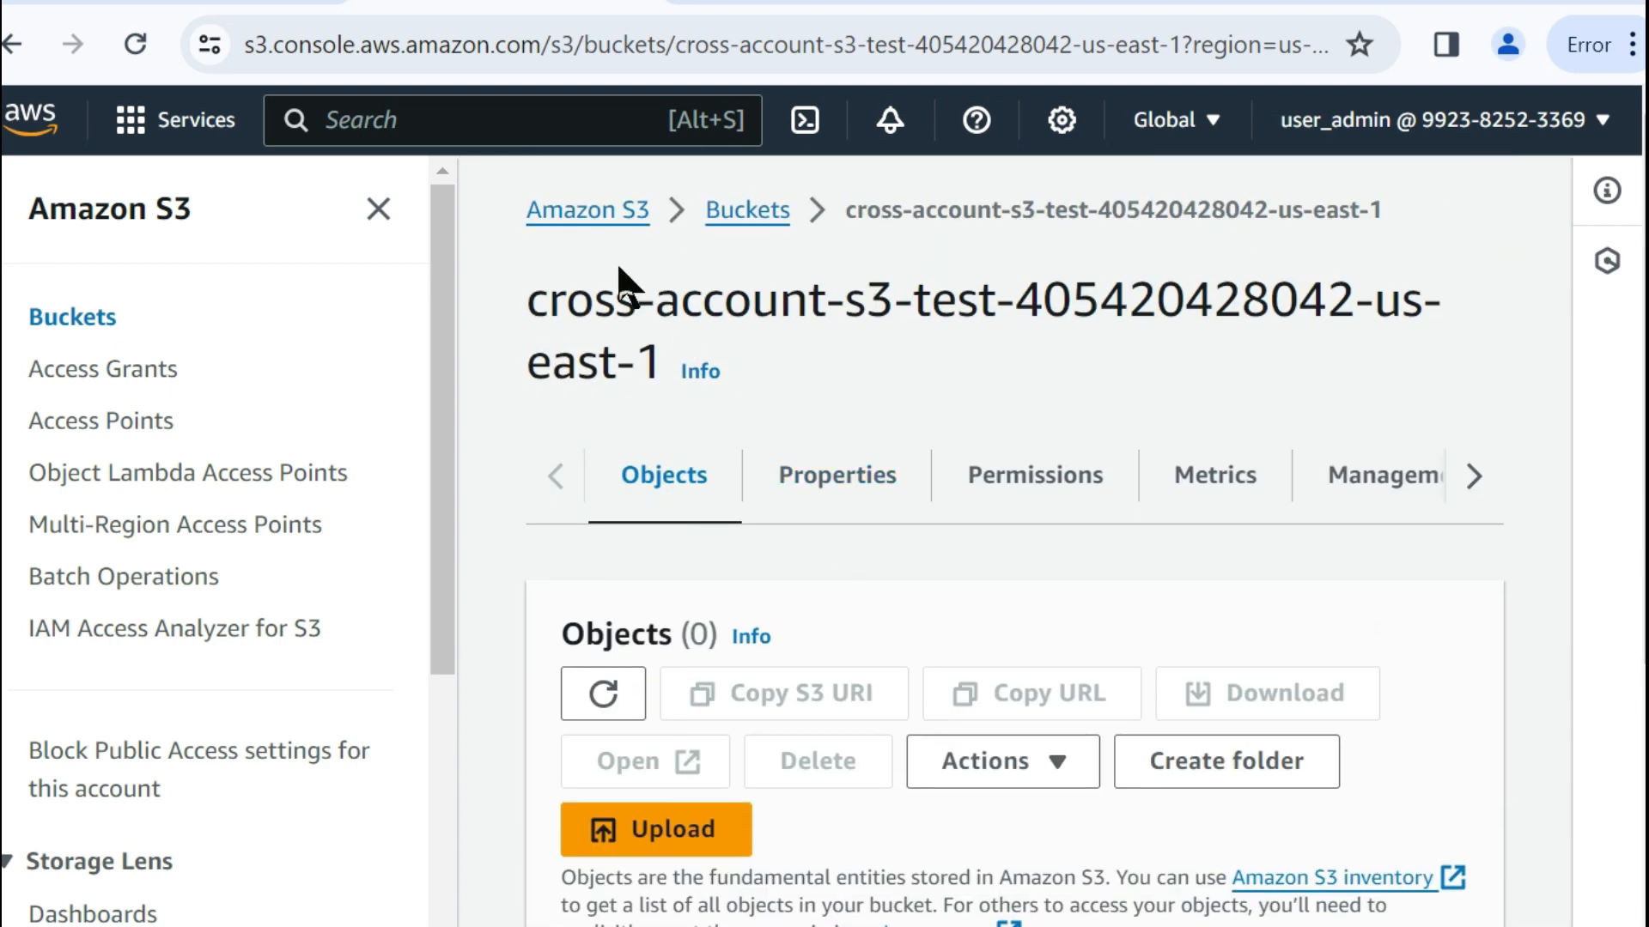
double_click(1058, 292)
scroll(1042, 523, down, 5)
scroll(1030, 525, up, 5)
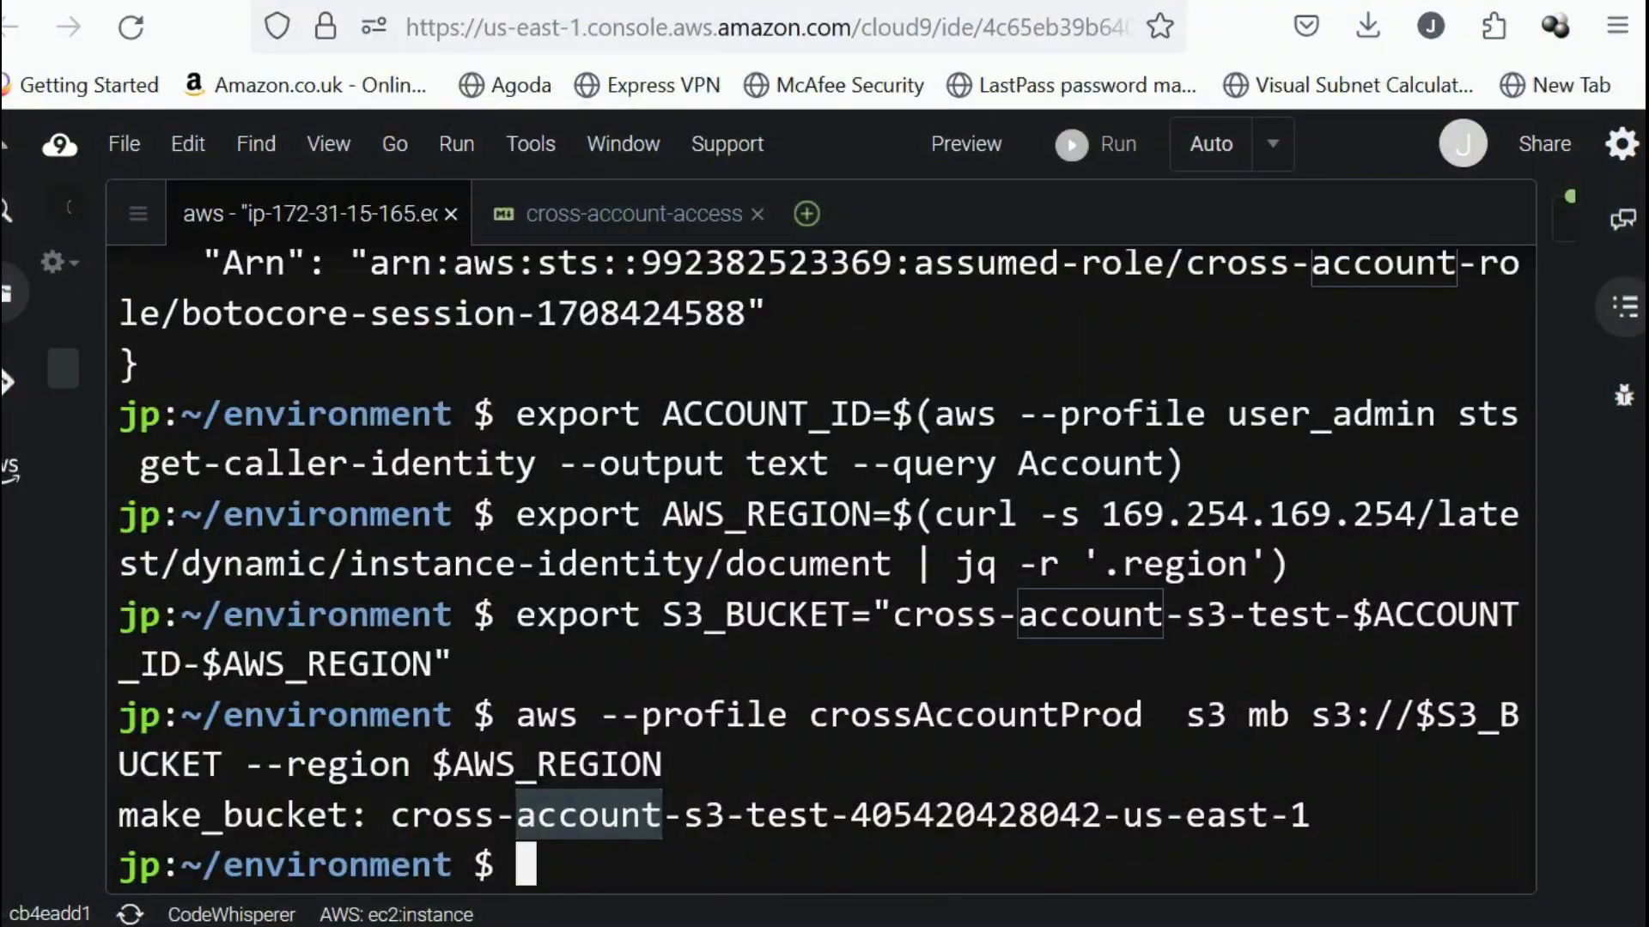
Switch to the cross-account-access notes in Cloud9 and review the sections from the group policy and crossAccountProd profile configuration through the S3 bucket test.
click(622, 214)
scroll(639, 515, down, 3)
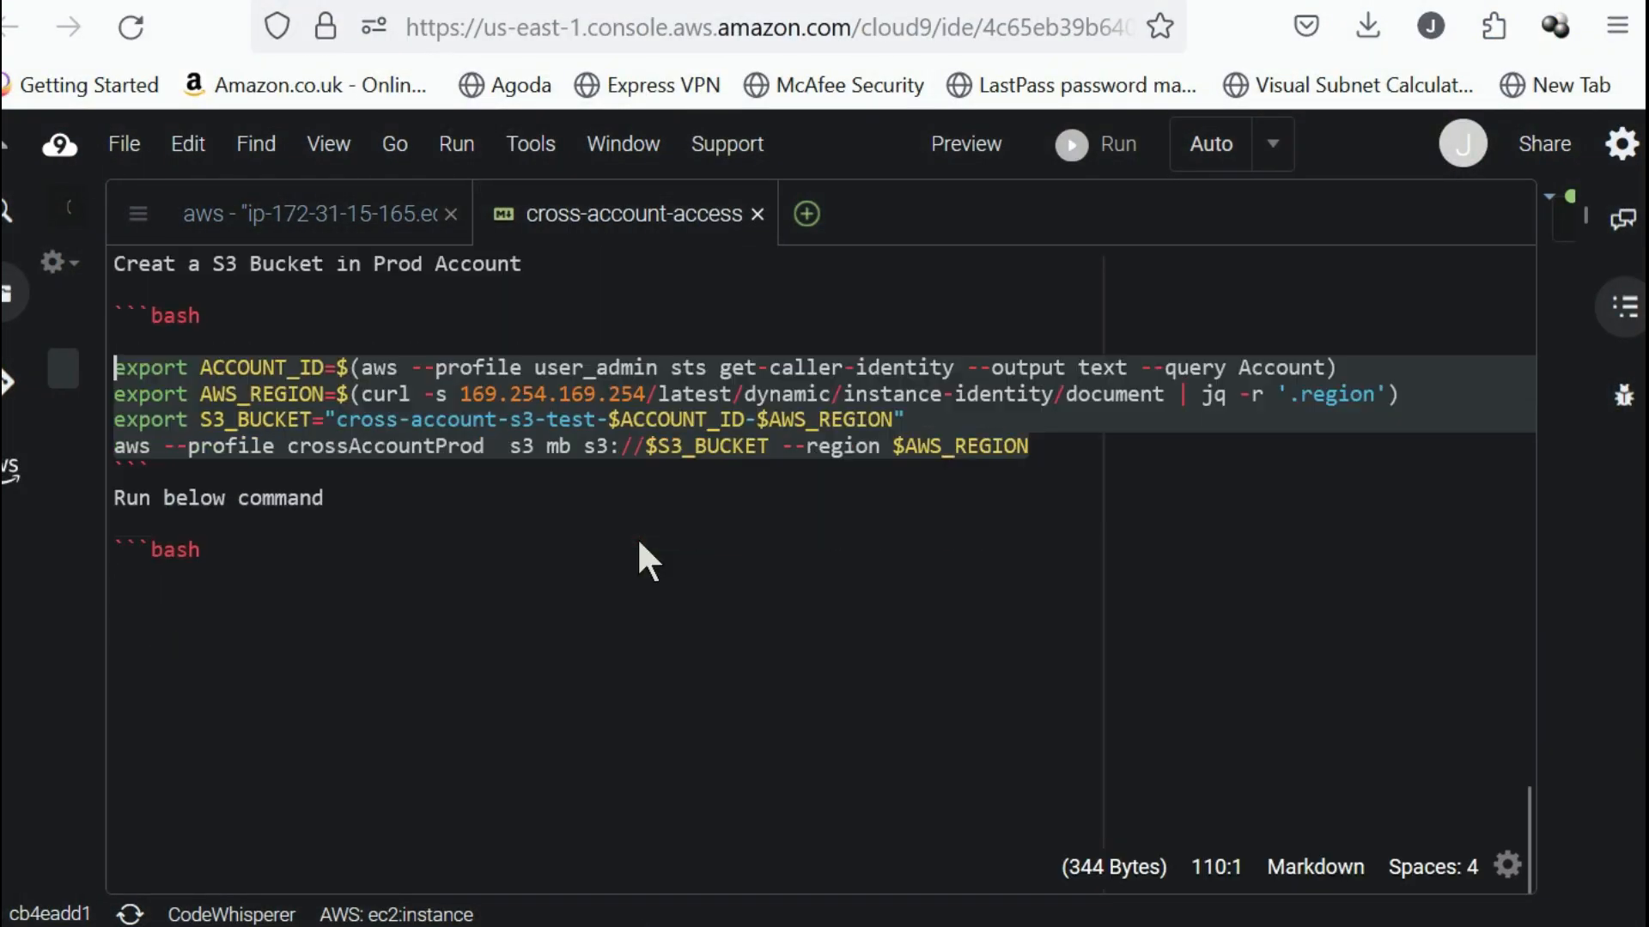
scroll(635, 552, up, 3)
click(630, 607)
scroll(622, 611, up, 5)
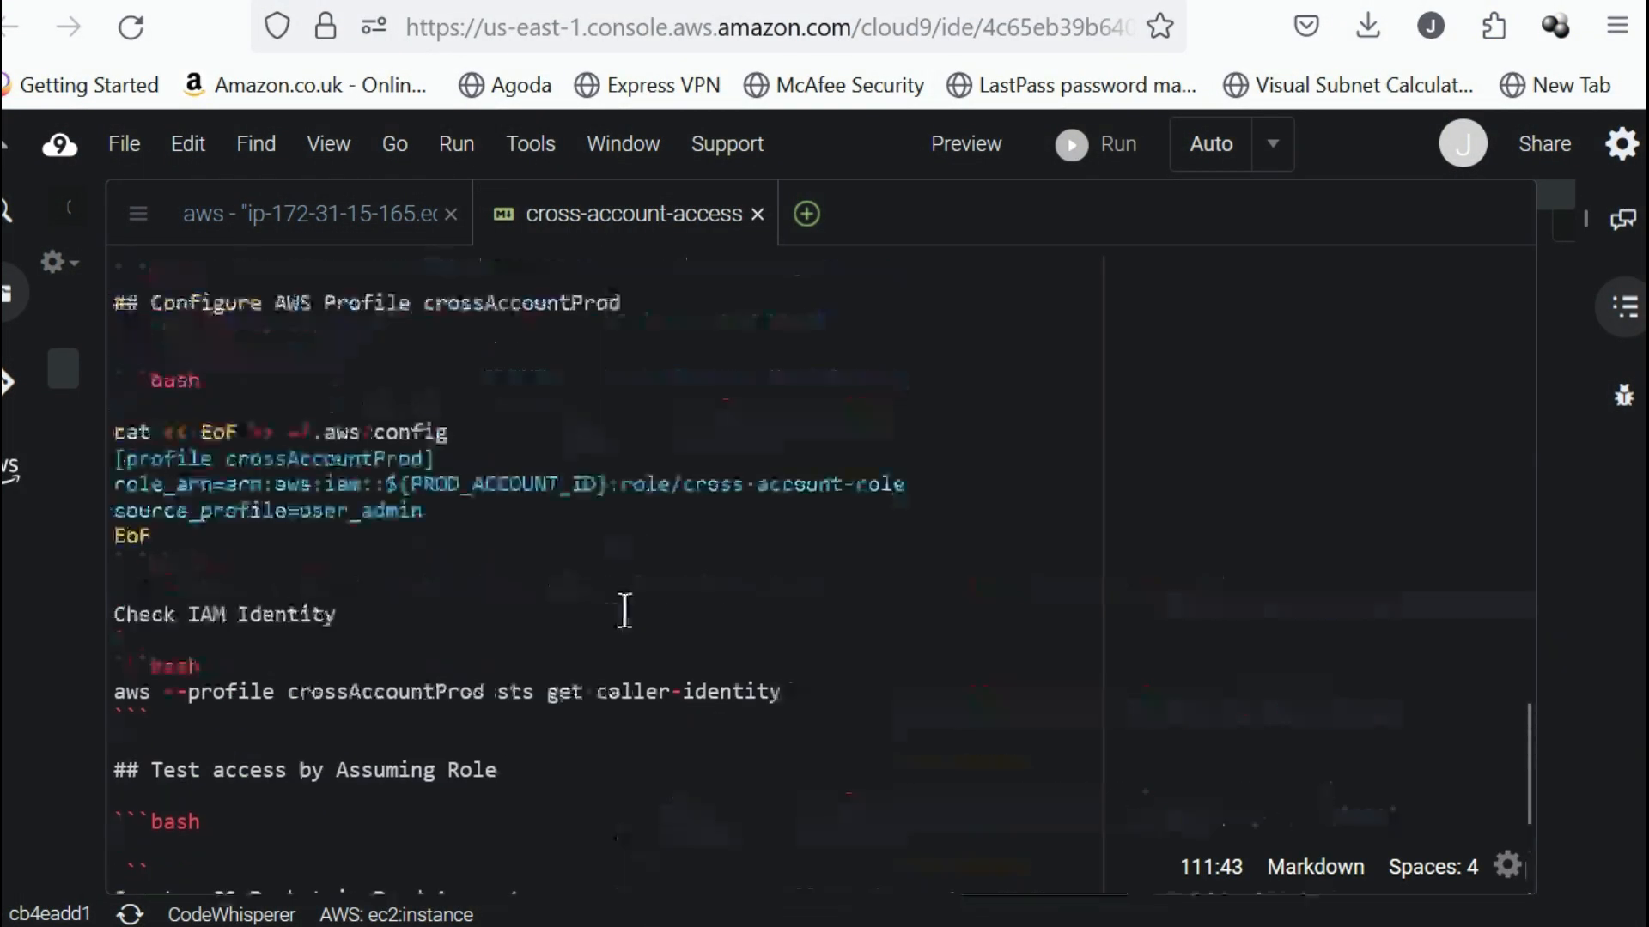
scroll(617, 616, up, 3)
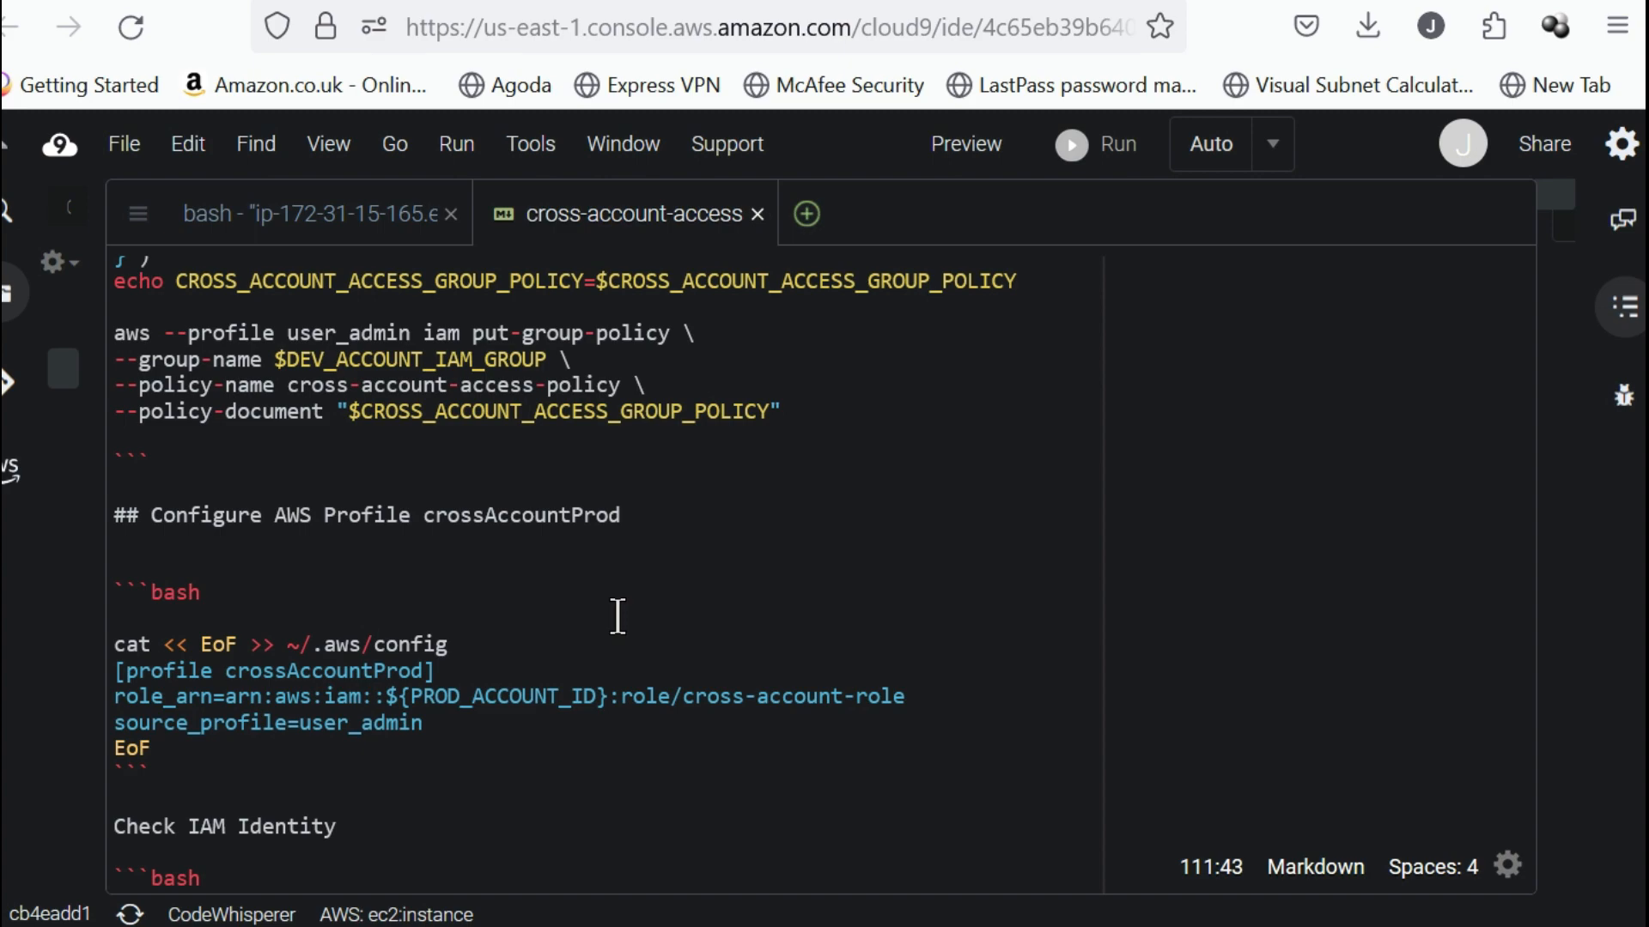
scroll(864, 687, down, 7)
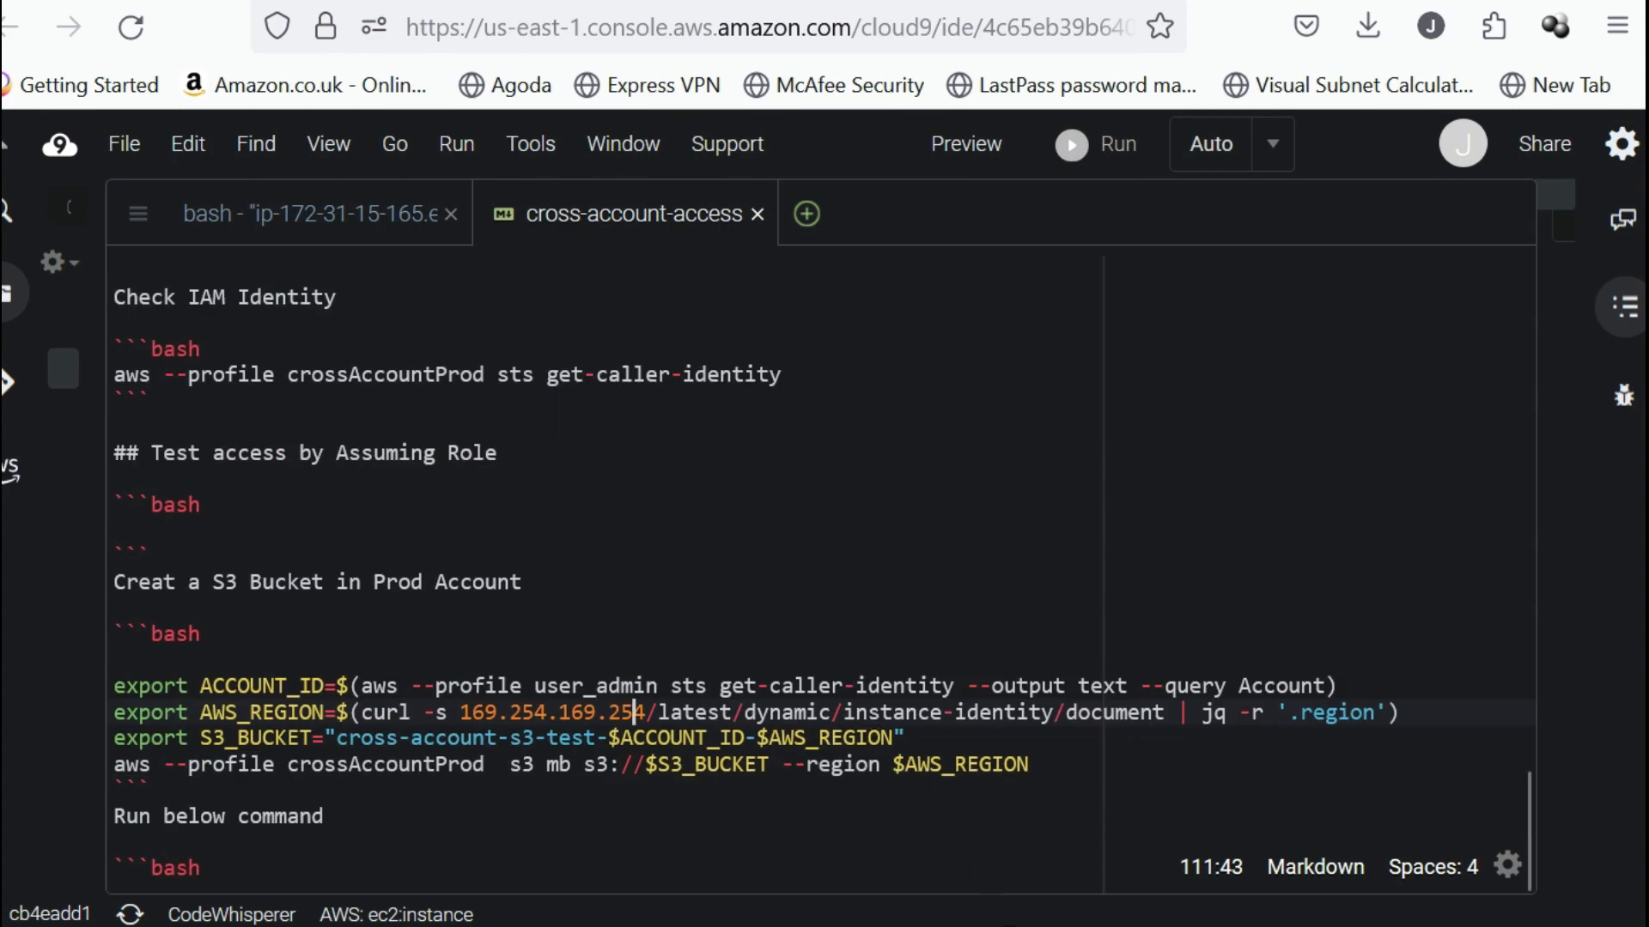